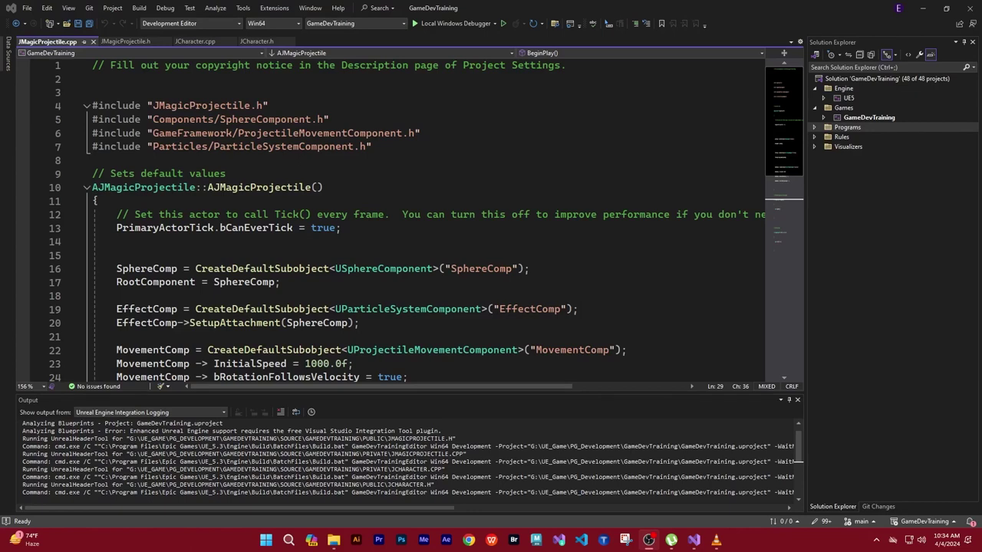
Review the JMagicProjectile.h, JCharacter.cpp and JCharacter.h tabs, then start debugging to launch the editor.
click(129, 42)
click(191, 42)
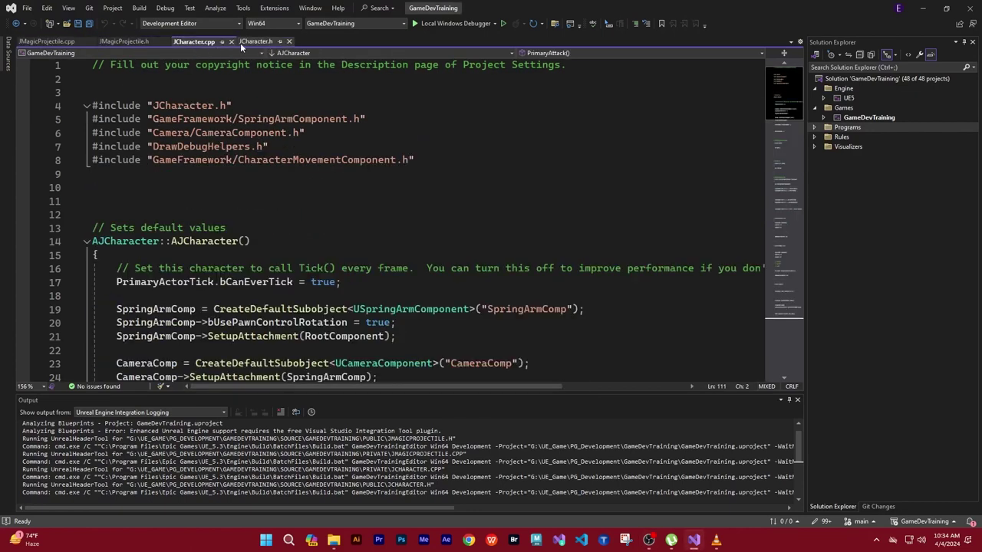
click(253, 41)
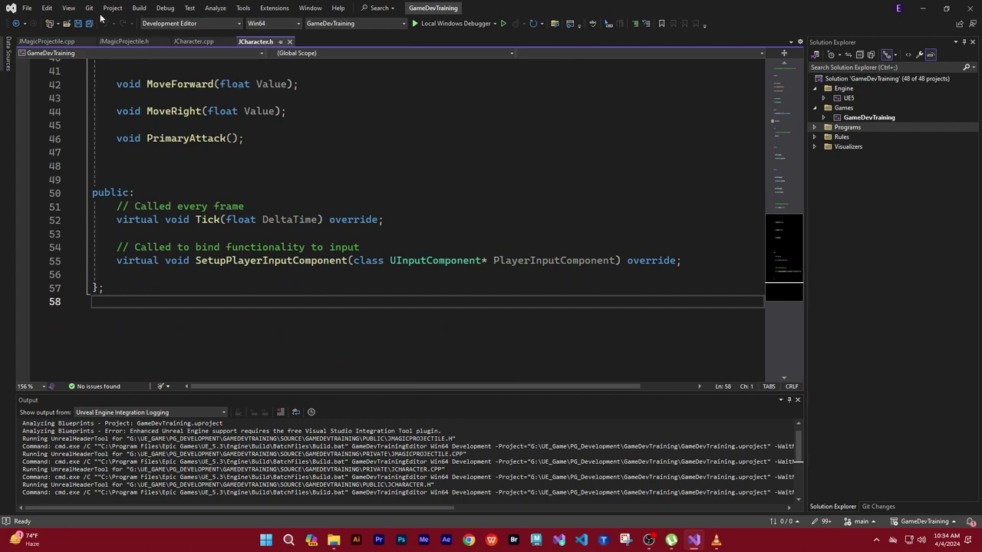
click(165, 8)
click(190, 45)
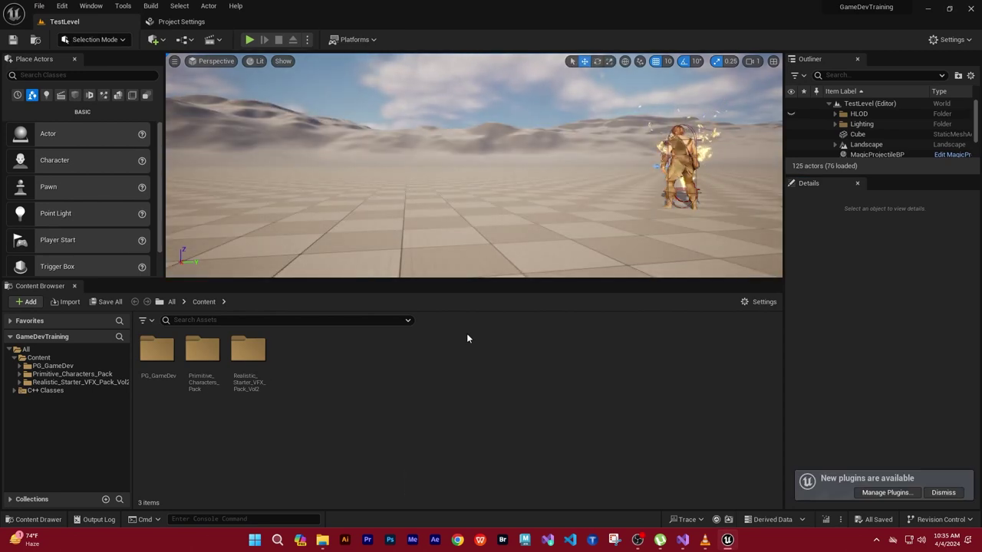
right_drag(599, 163, 674, 164)
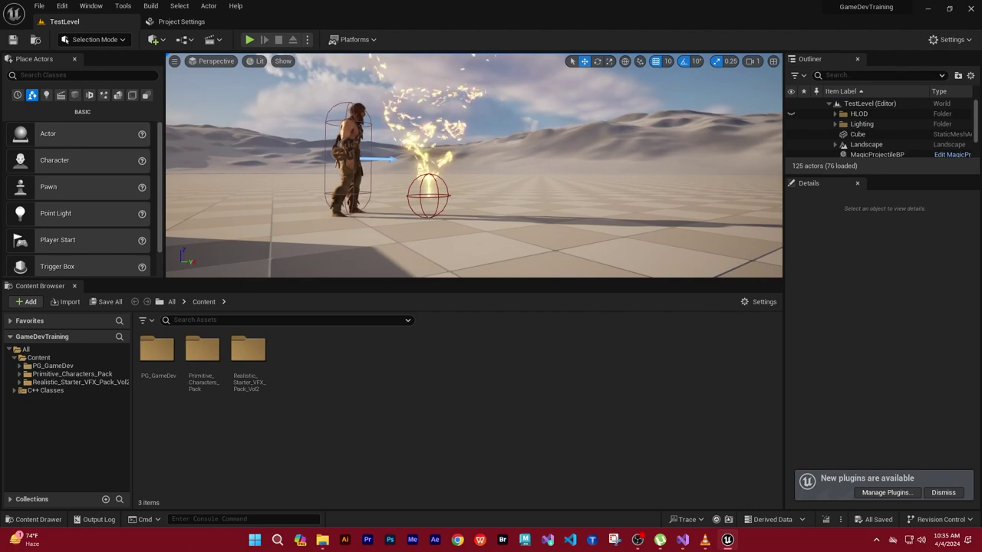
right_drag(429, 118, 360, 118)
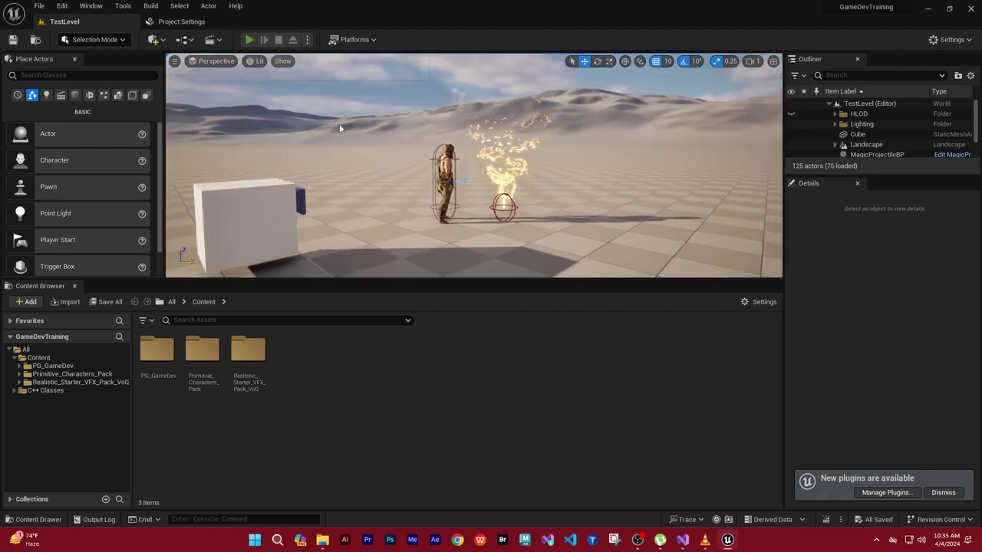
key(alt+p)
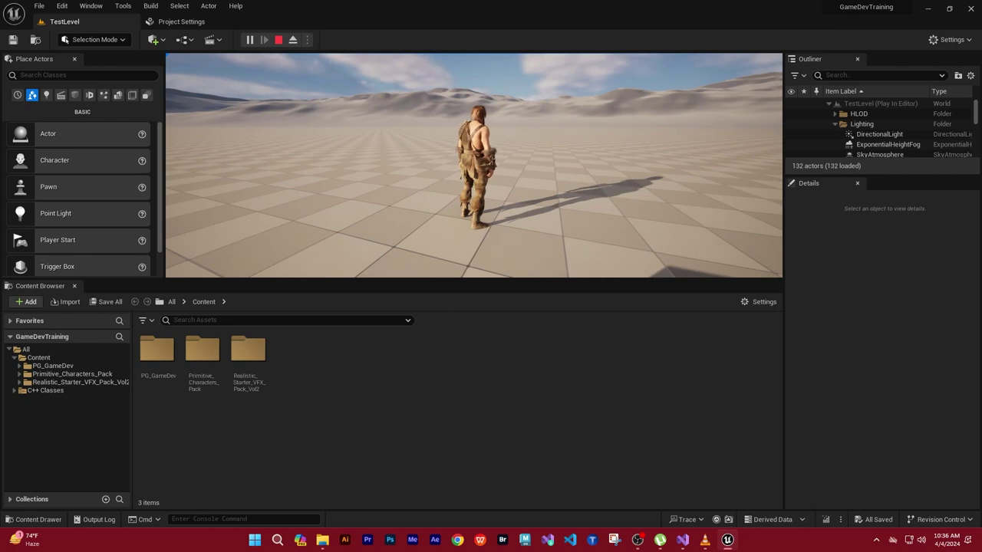
key(Escape)
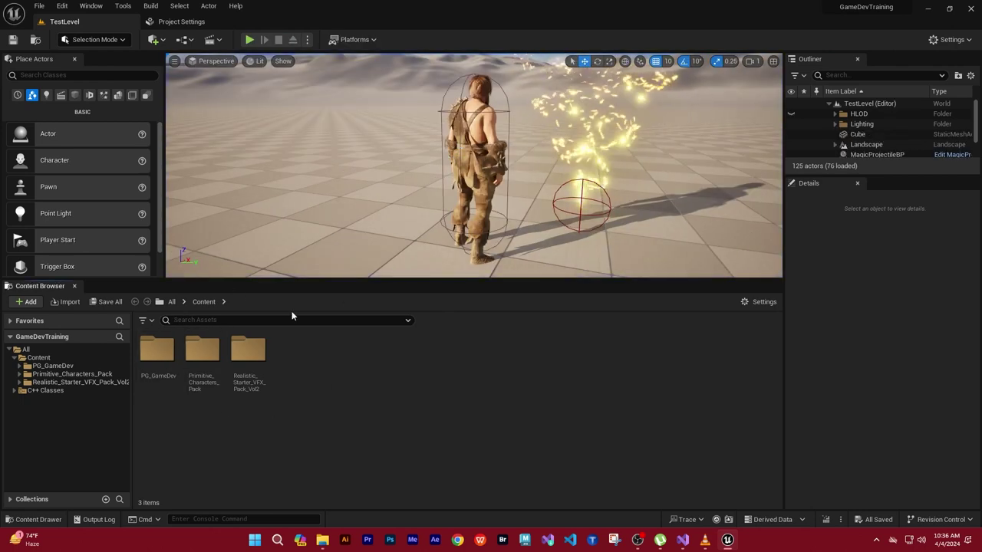
Browse Content > PG_GameDev > BP_PGGameDev and open the MagicProjectileBP blueprint.
click(38, 357)
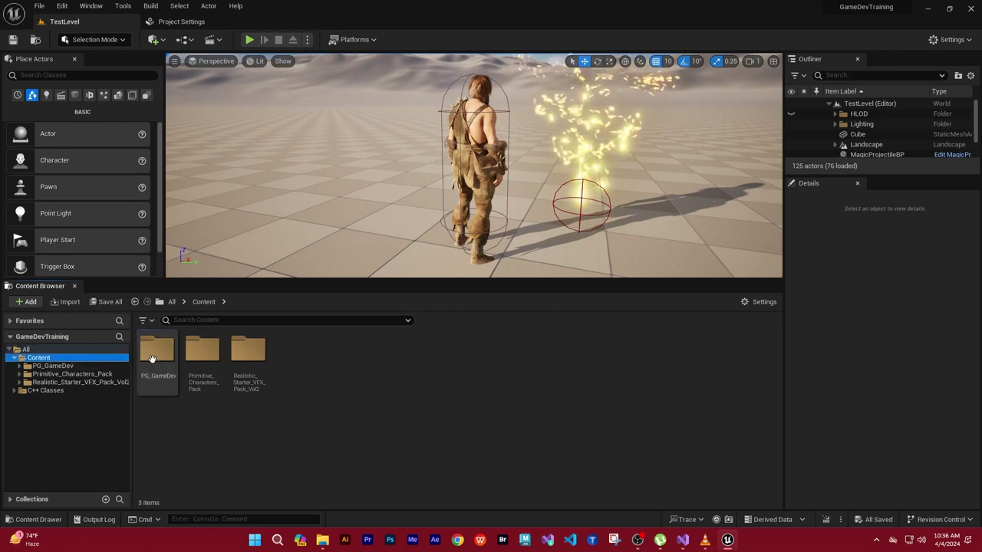
double_click(152, 358)
double_click(203, 368)
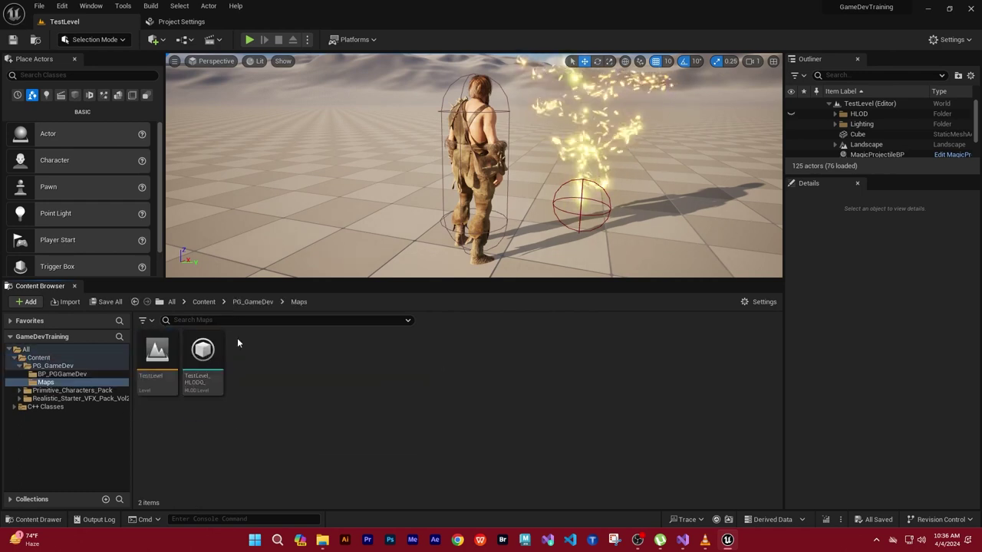
click(244, 302)
double_click(157, 351)
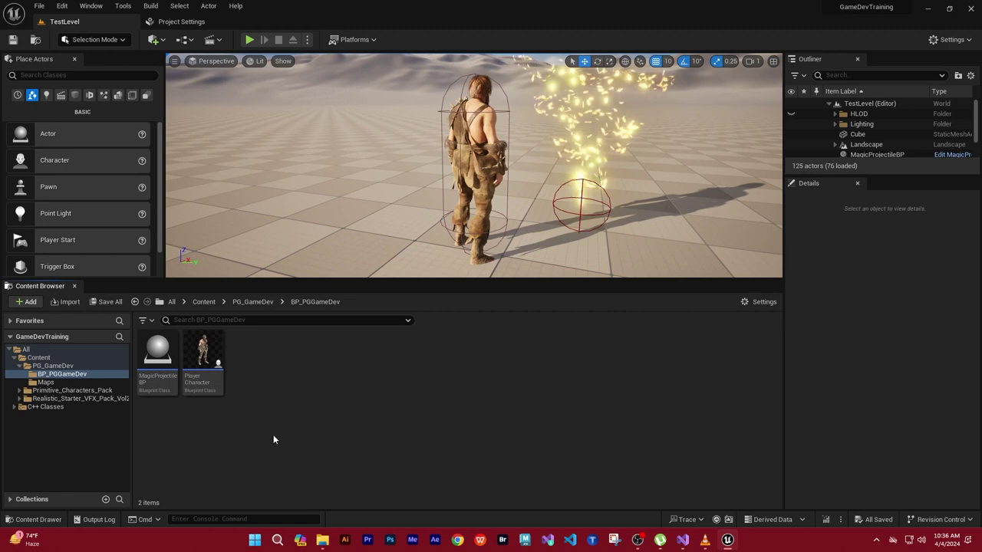
click(162, 350)
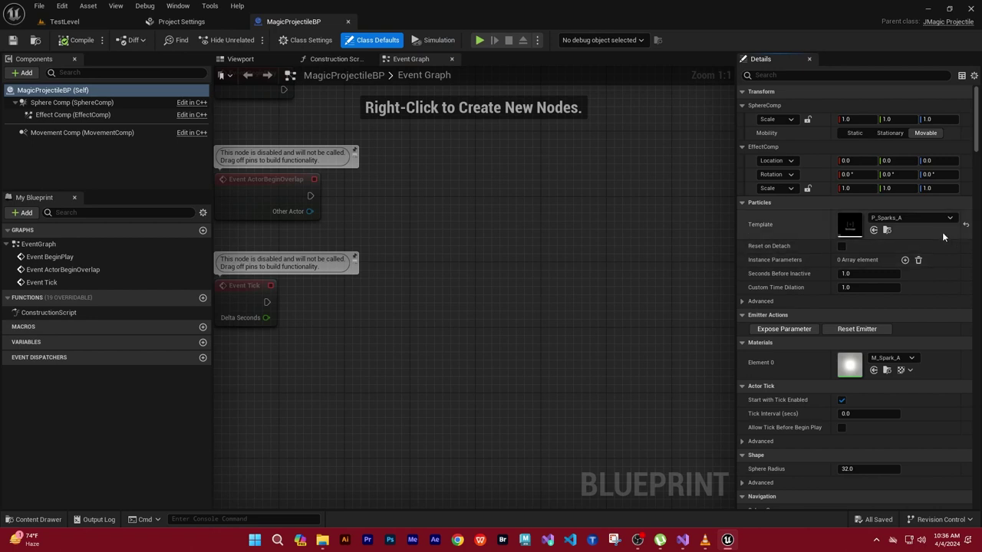
Change the particle Template from P_Sparks_A to P_Smoke_A.
click(950, 219)
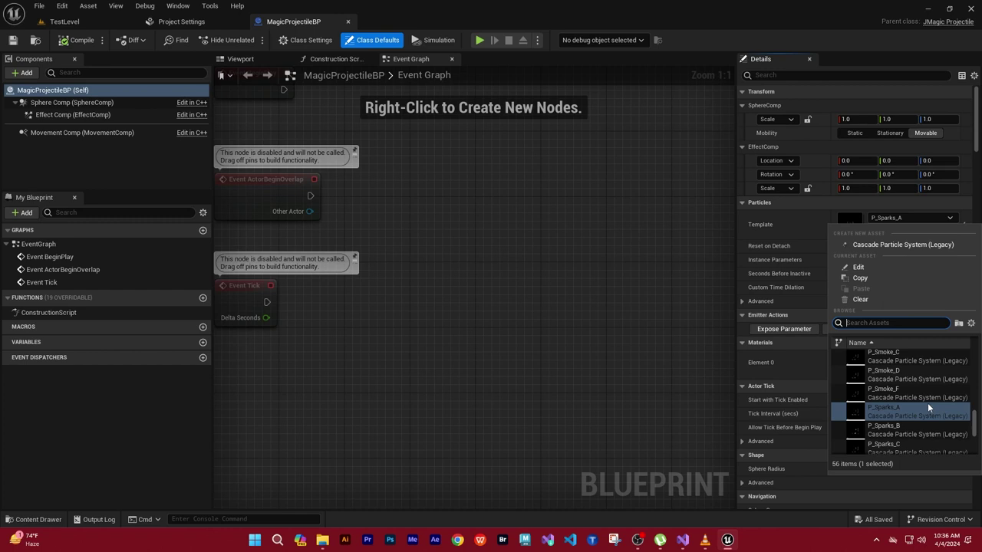
scroll(926, 403, down, 1)
scroll(926, 403, down, 1)
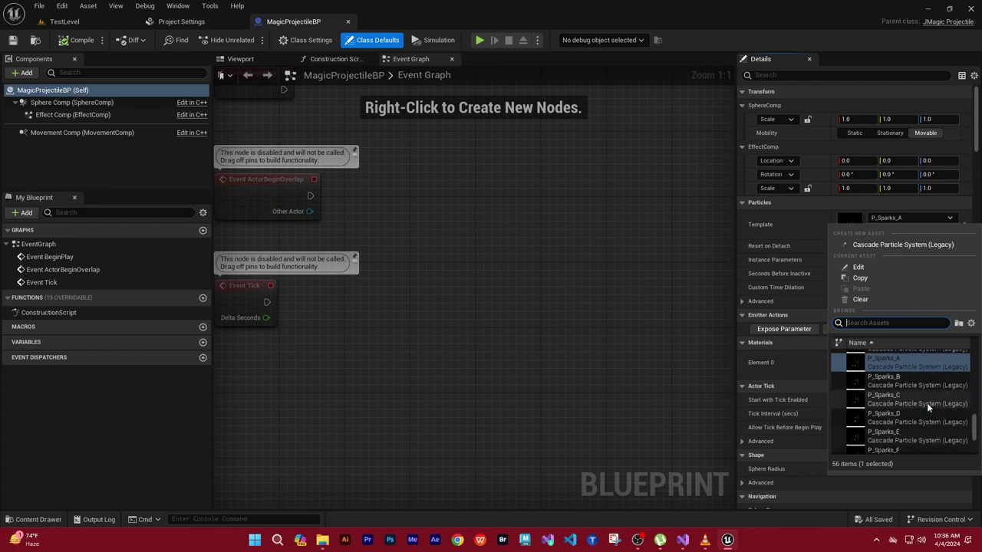
scroll(926, 402, down, 2)
scroll(928, 405, down, 1)
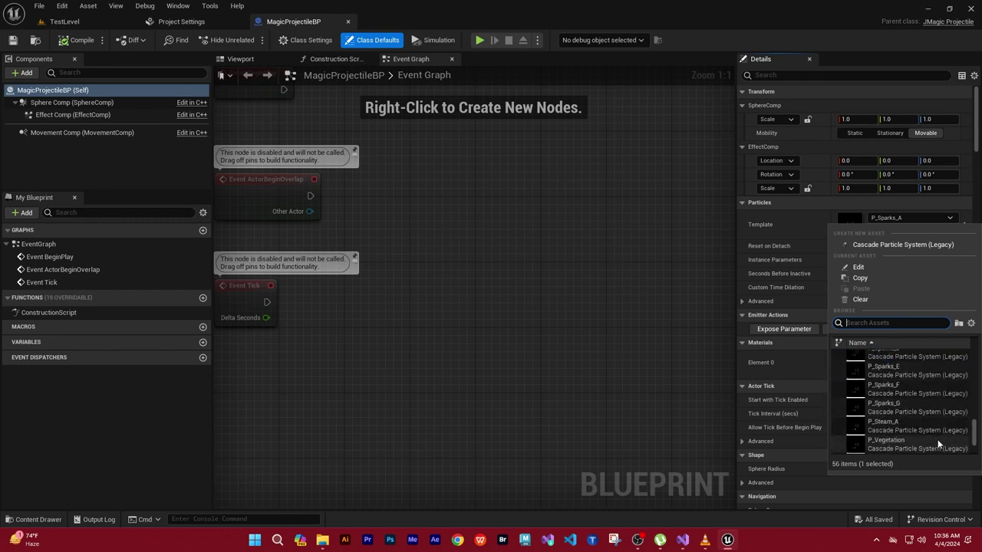
scroll(902, 406, up, 1)
scroll(906, 394, up, 1)
scroll(906, 394, up, 1)
scroll(906, 395, up, 1)
scroll(907, 394, up, 1)
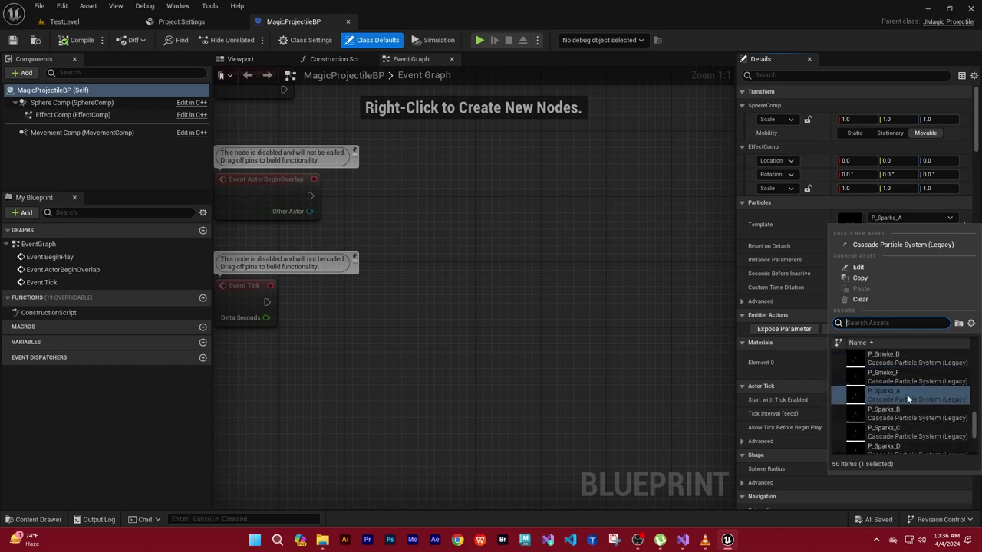
scroll(906, 394, up, 2)
scroll(907, 394, up, 2)
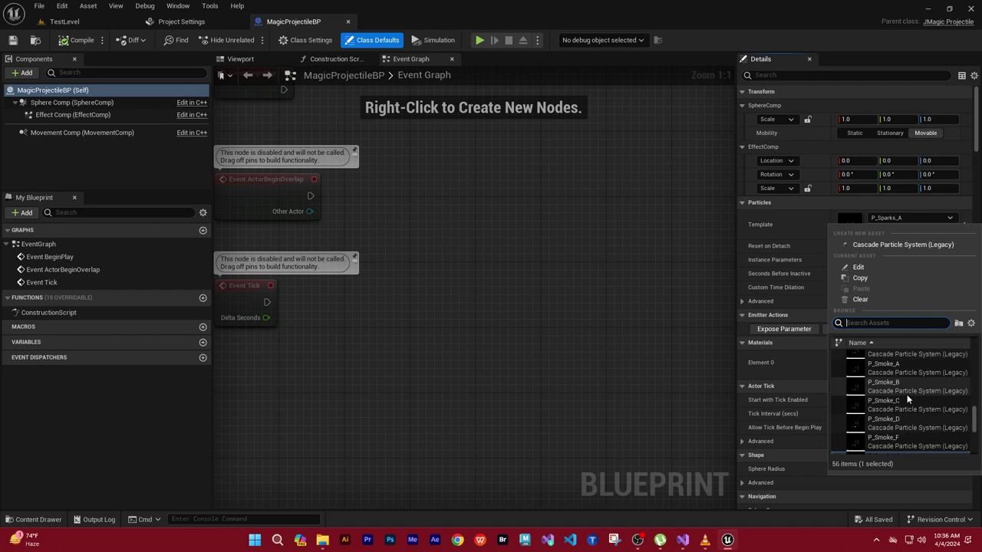
click(893, 368)
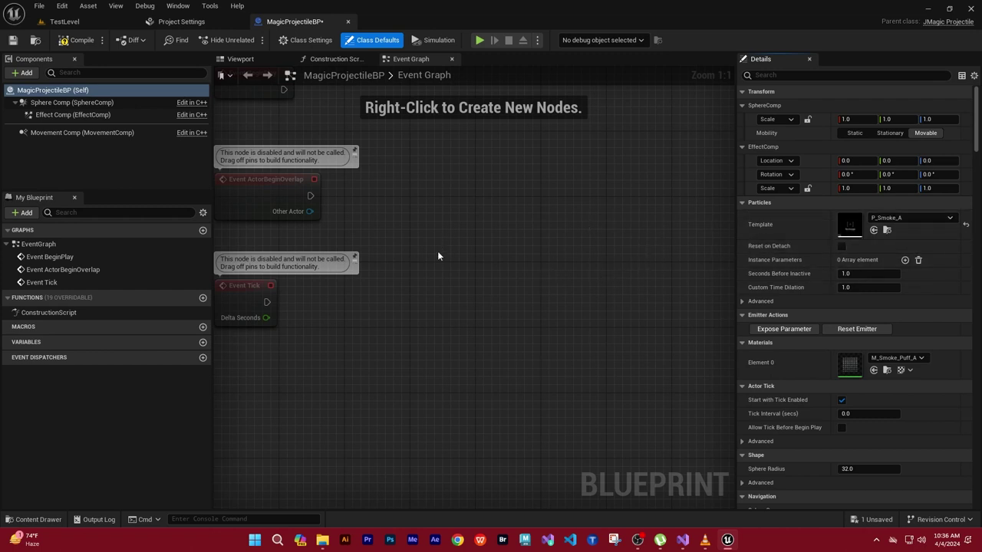
Play TestLevel and fire smoke projectiles, then stop the session with Esc.
click(65, 21)
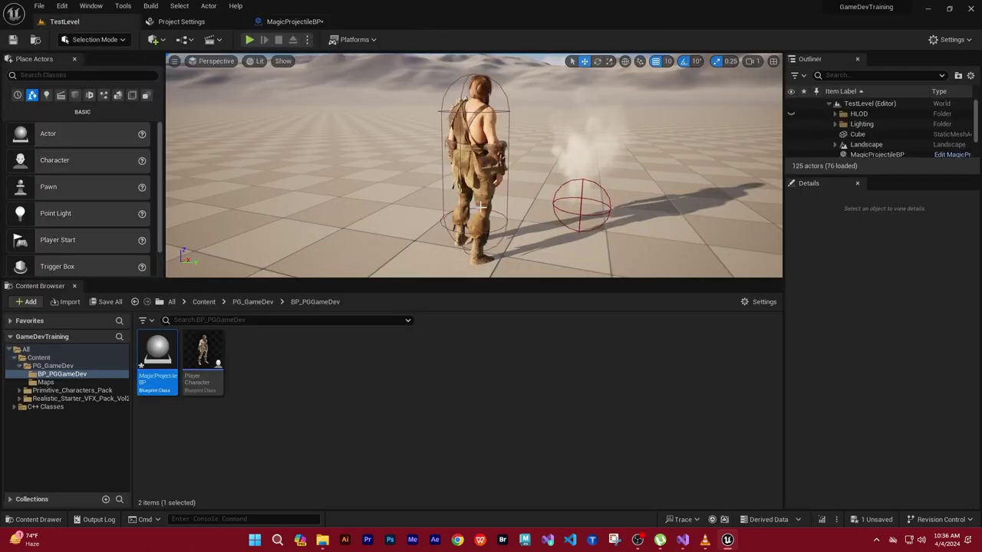
click(251, 39)
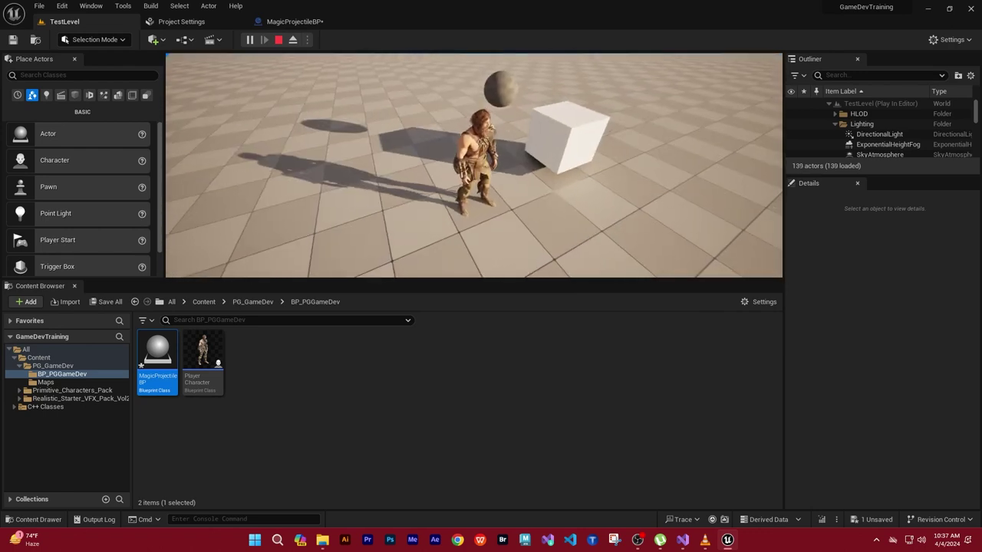
key(Escape)
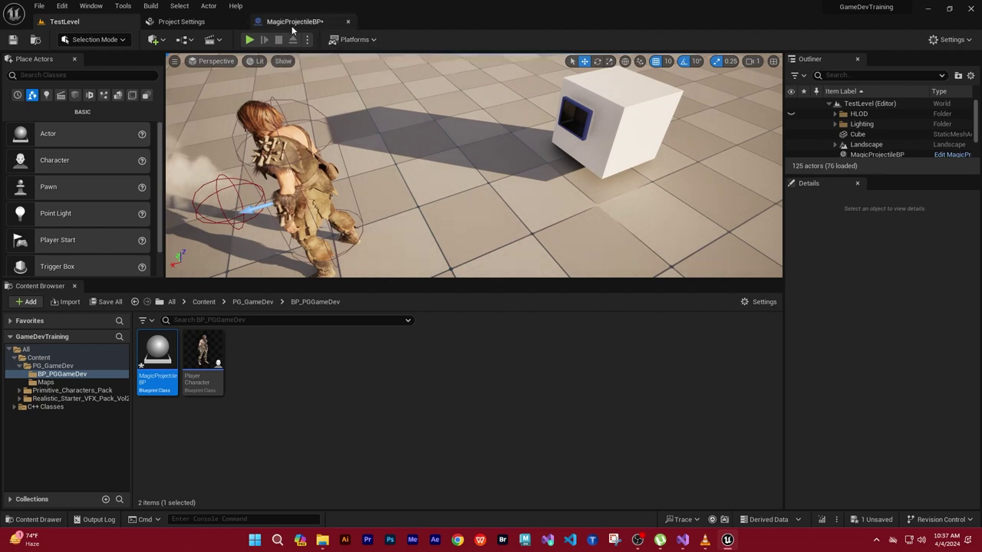
Switch MagicProjectileBP's particle Template to P_Explosion_Big_C, then go back to TestLevel.
click(295, 22)
click(935, 219)
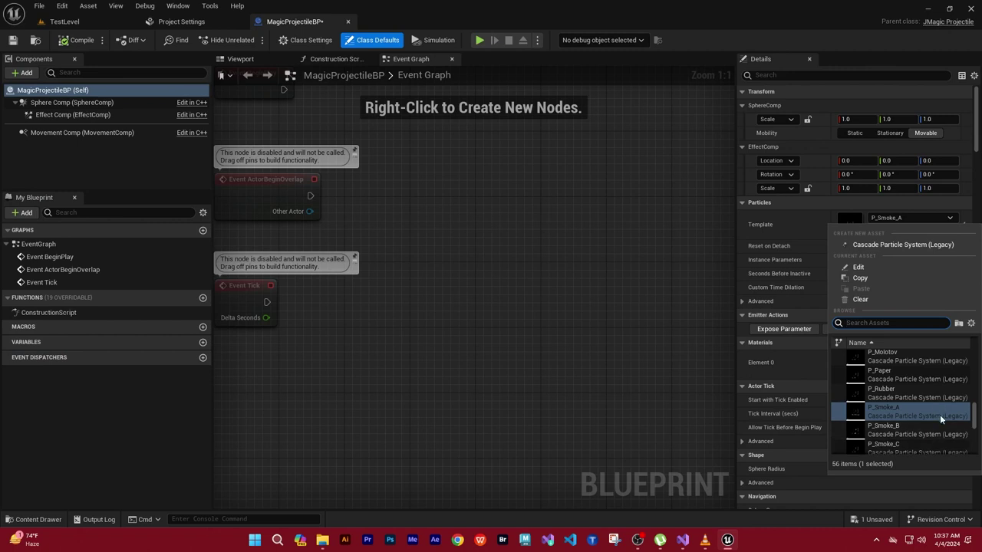
scroll(939, 414, up, 2)
scroll(942, 416, up, 1)
scroll(943, 418, up, 2)
scroll(945, 419, up, 2)
scroll(946, 420, up, 2)
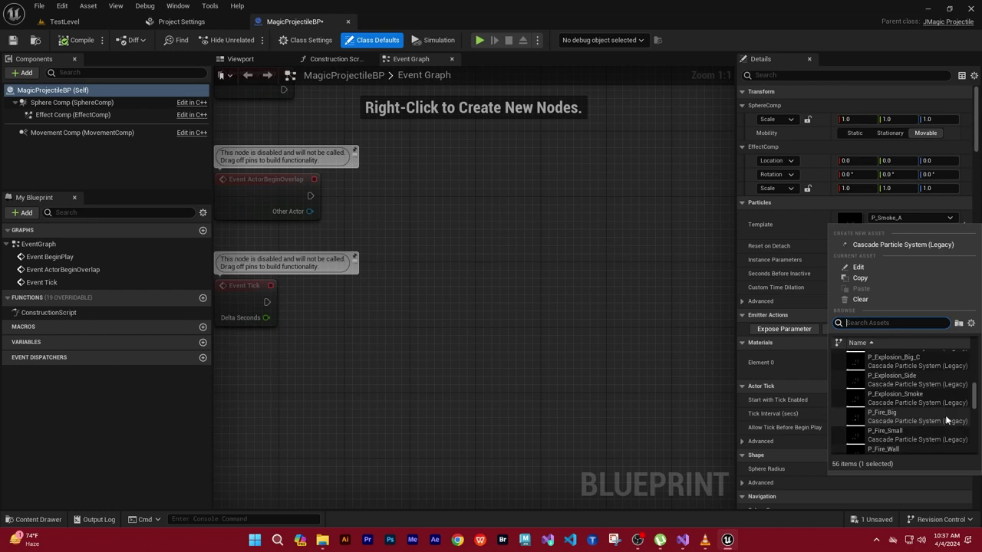
click(894, 361)
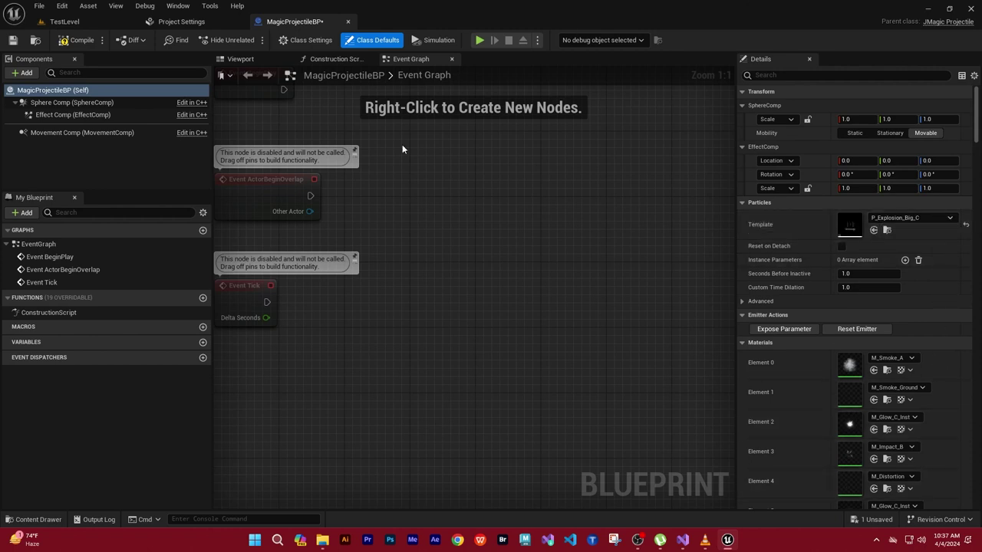
click(63, 20)
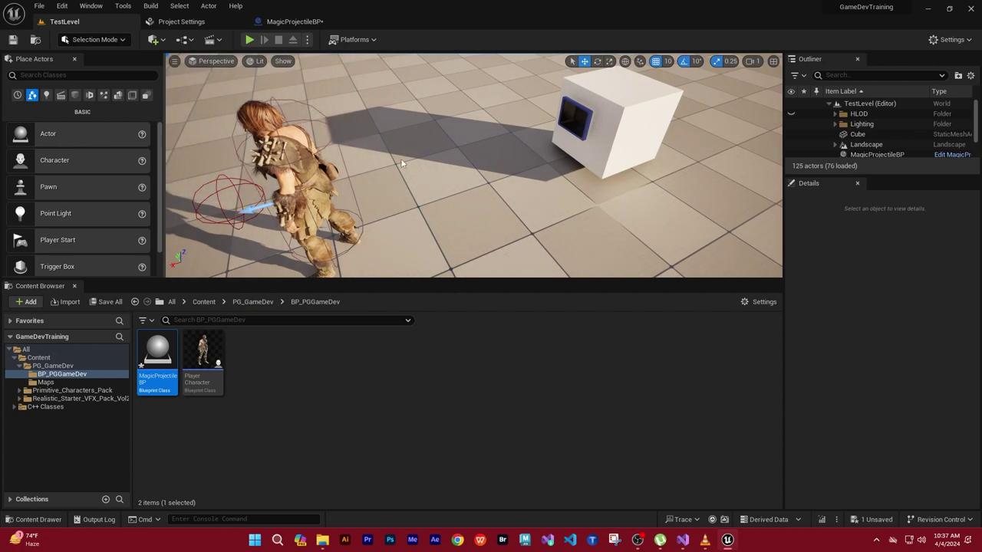
key(alt+p)
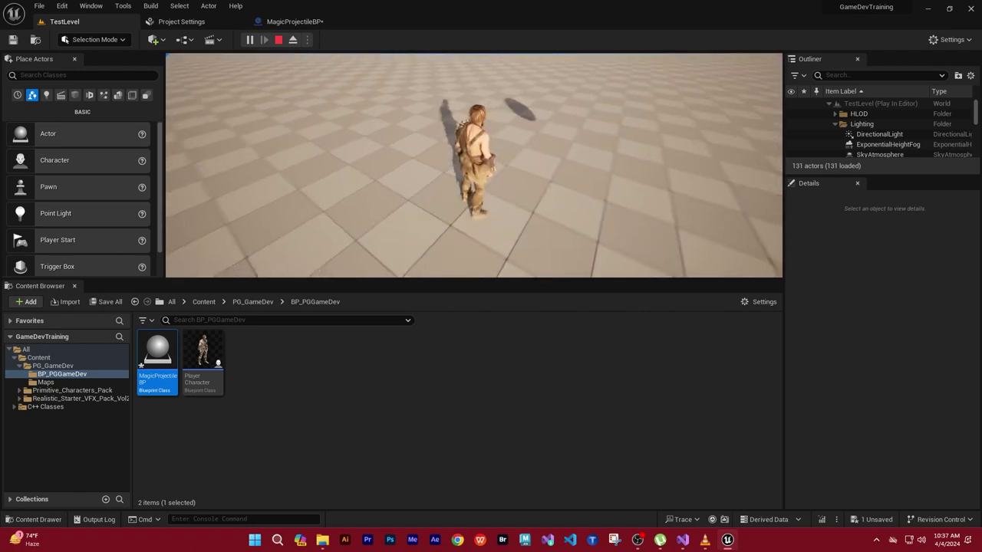
key(1)
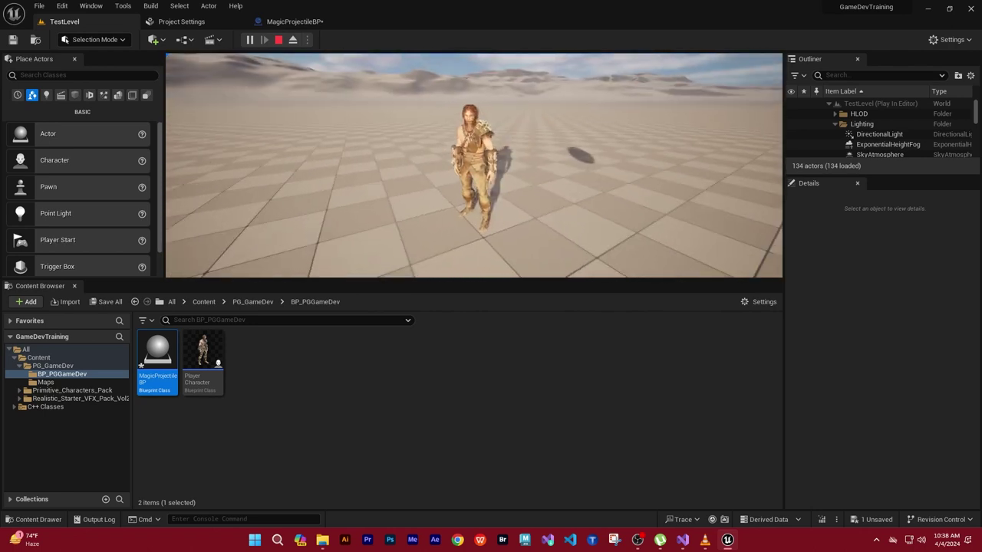
key(Escape)
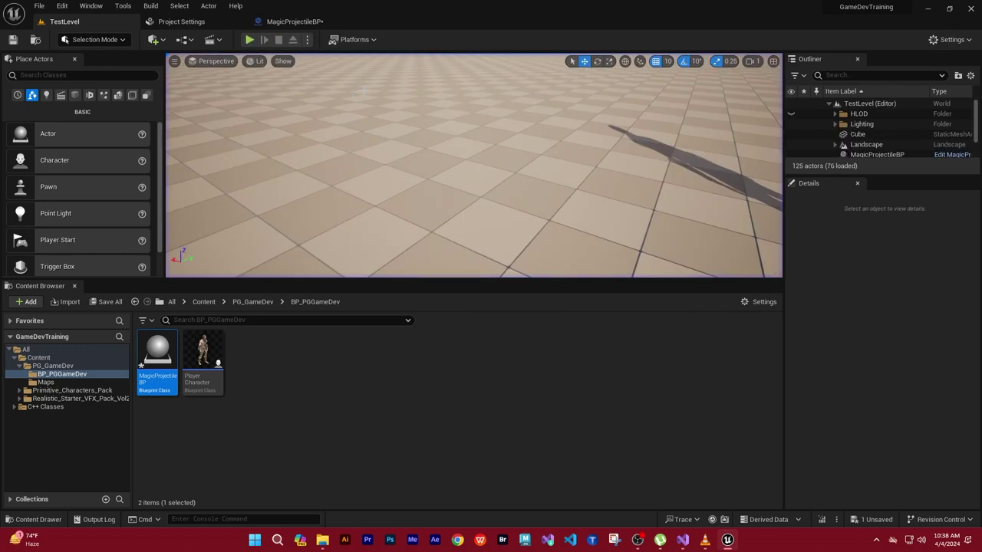
Scroll through JCharacter.cpp down to the PrimaryAttack function, then minimize Visual Studio.
click(681, 541)
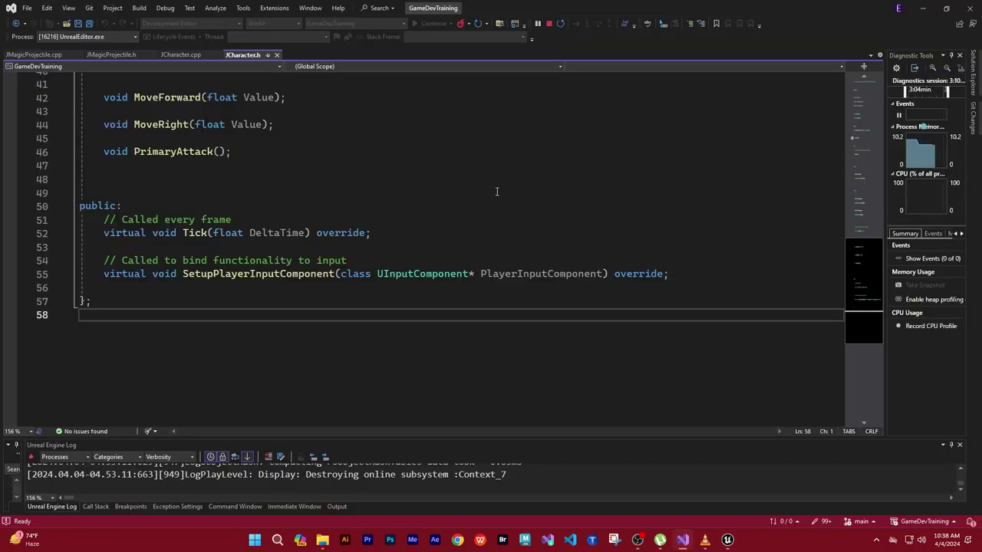
click(175, 54)
scroll(532, 341, down, 1)
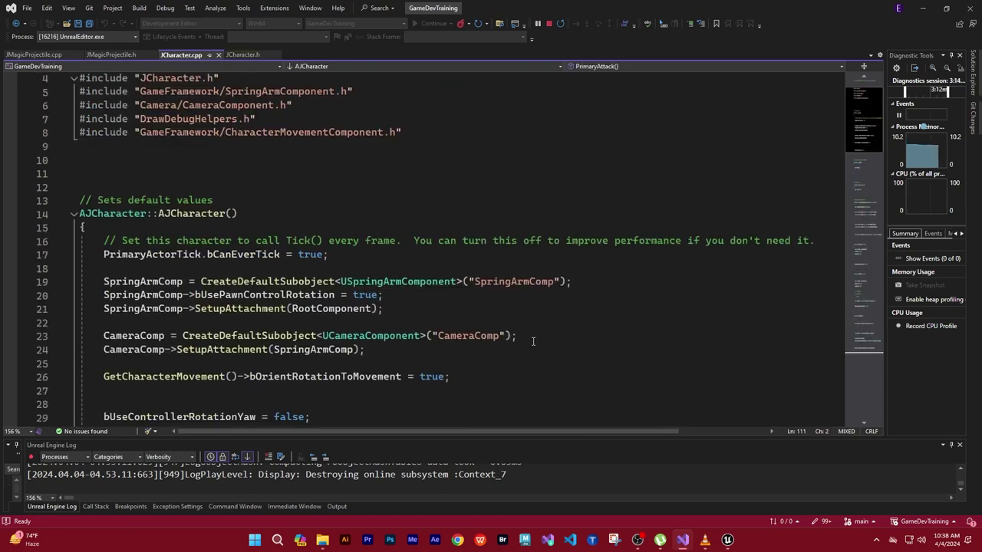
scroll(500, 354, down, 1)
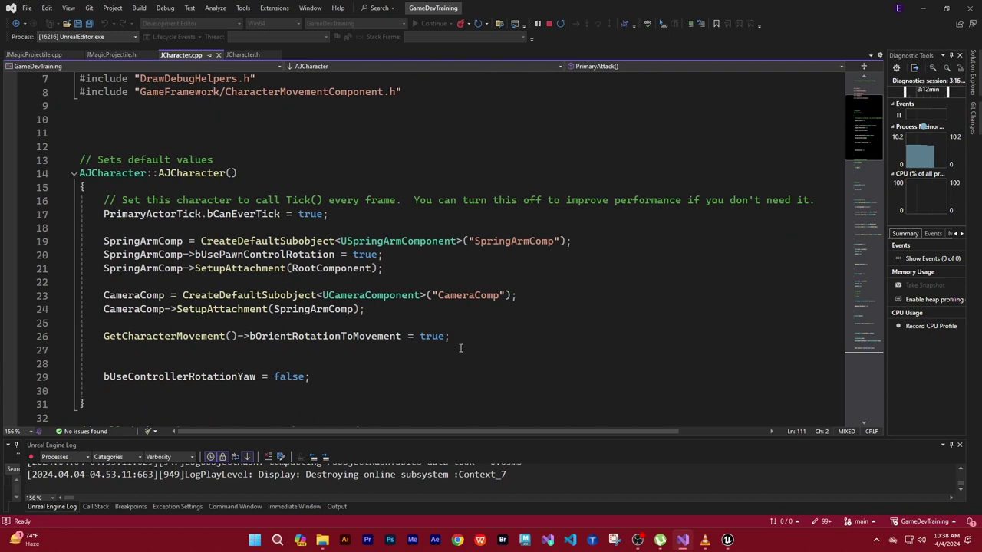
scroll(496, 333, down, 1)
scroll(516, 335, down, 1)
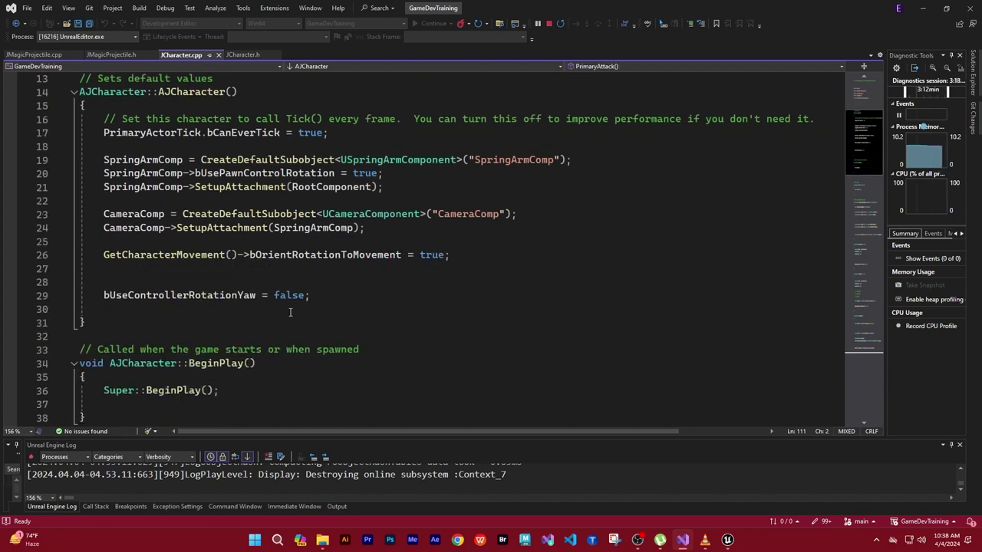
scroll(412, 325, down, 1)
scroll(413, 323, down, 1)
scroll(413, 323, down, 1)
scroll(415, 323, down, 3)
scroll(415, 323, down, 1)
scroll(415, 323, down, 1)
scroll(415, 323, down, 2)
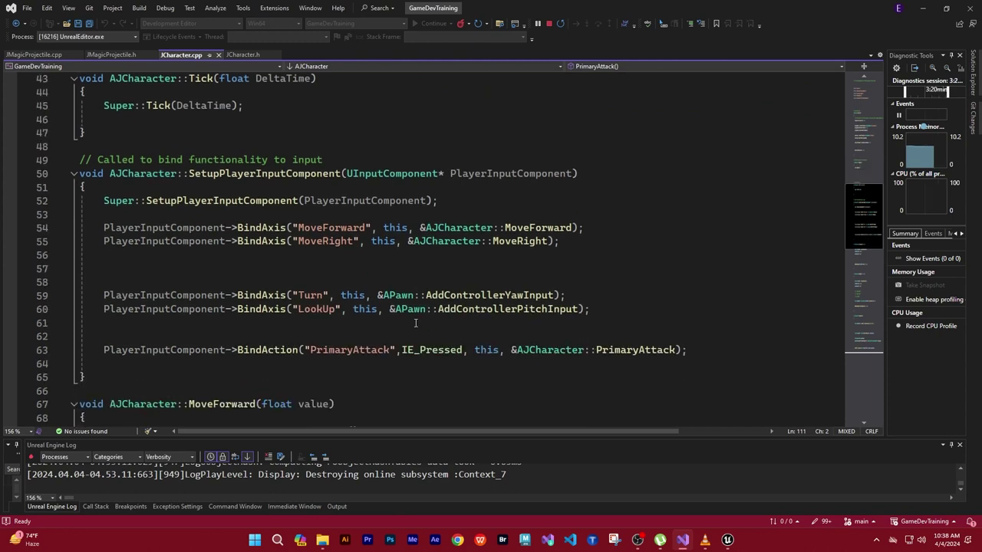
scroll(415, 323, down, 1)
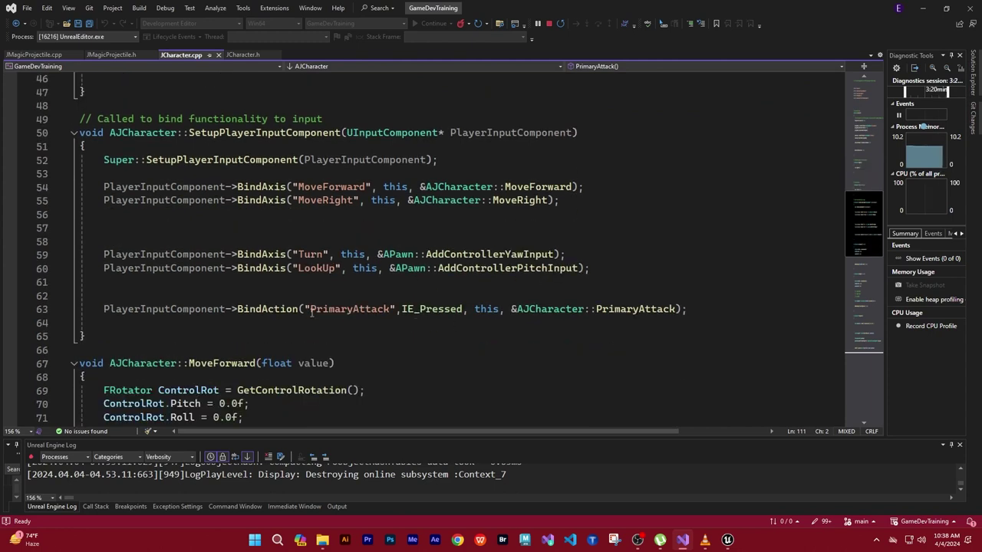
scroll(440, 321, down, 1)
scroll(453, 322, down, 1)
scroll(464, 323, down, 3)
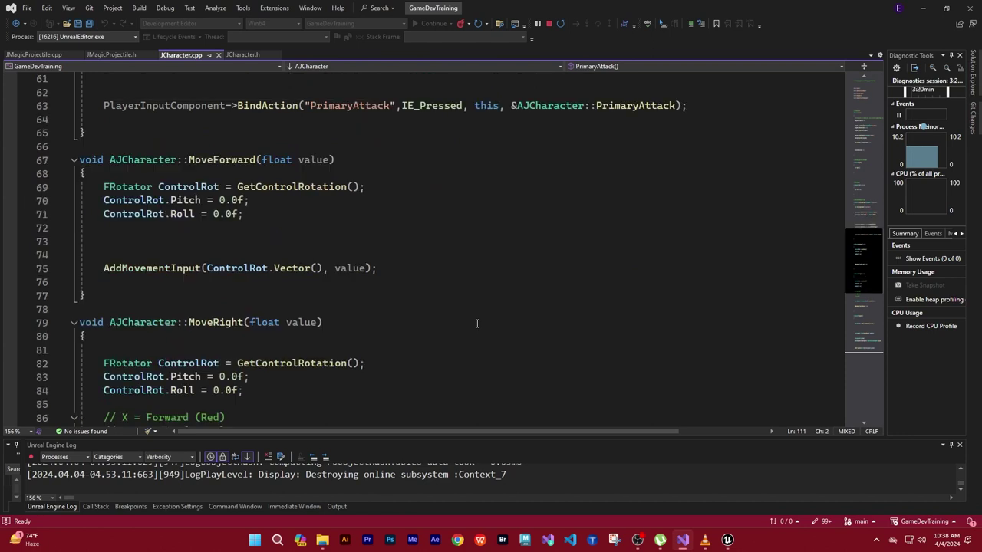
scroll(476, 324, down, 1)
scroll(476, 324, down, 2)
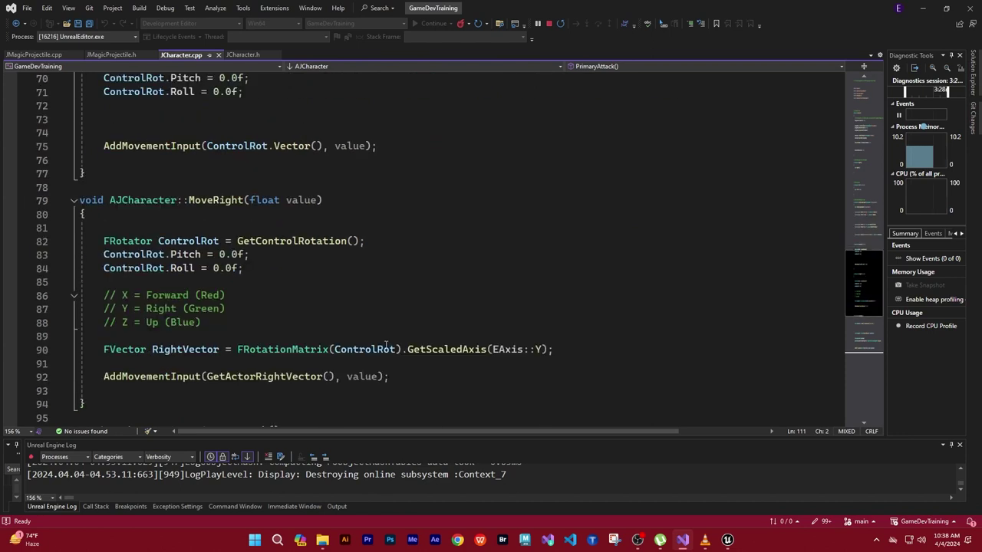
scroll(468, 363, down, 1)
scroll(486, 365, down, 2)
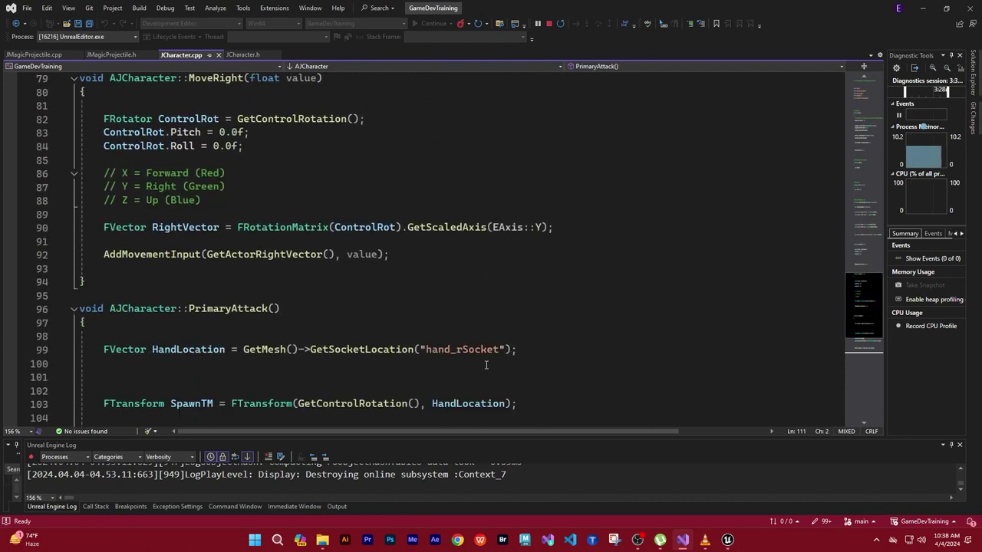
scroll(544, 348, down, 1)
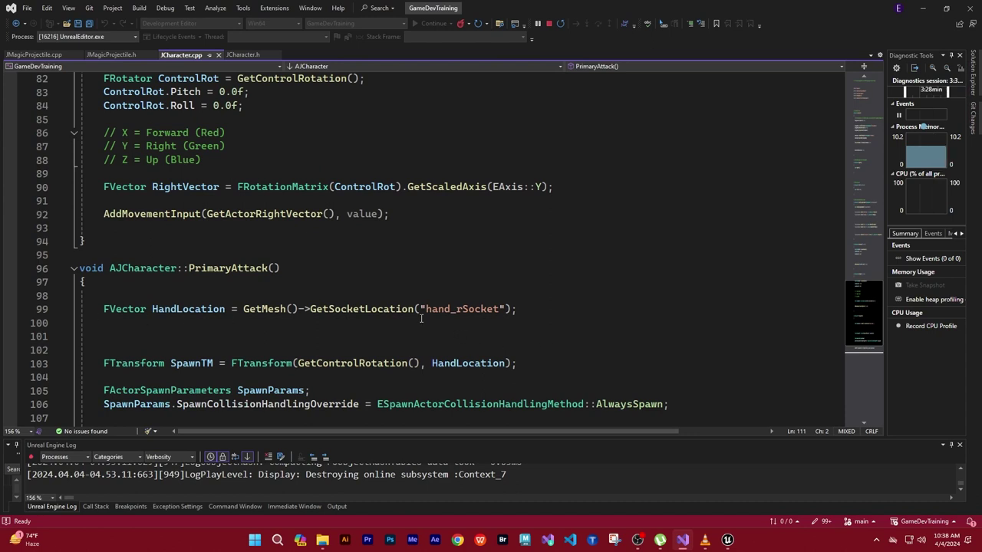
scroll(568, 327, down, 1)
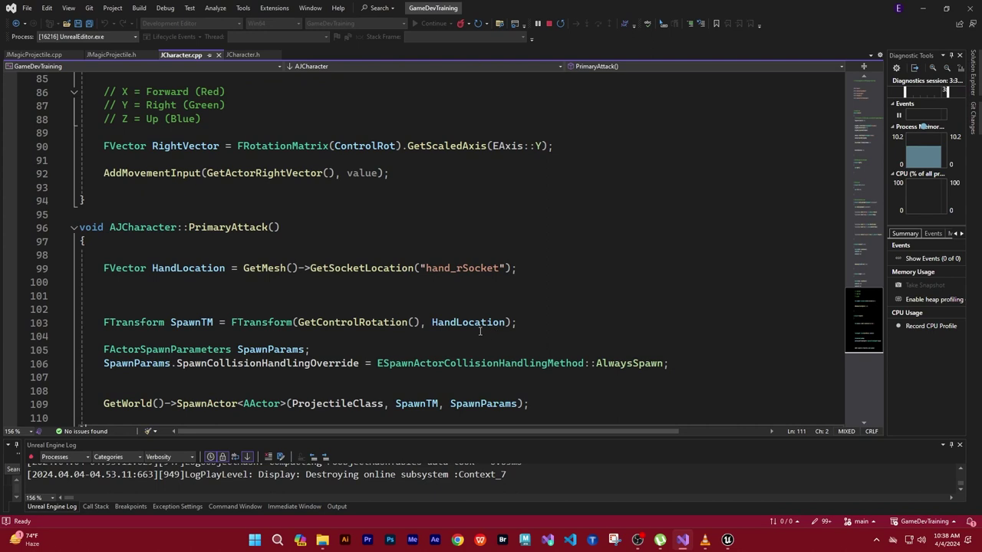
scroll(537, 320, down, 2)
scroll(555, 318, down, 4)
scroll(554, 318, up, 3)
scroll(555, 320, up, 3)
scroll(554, 320, up, 3)
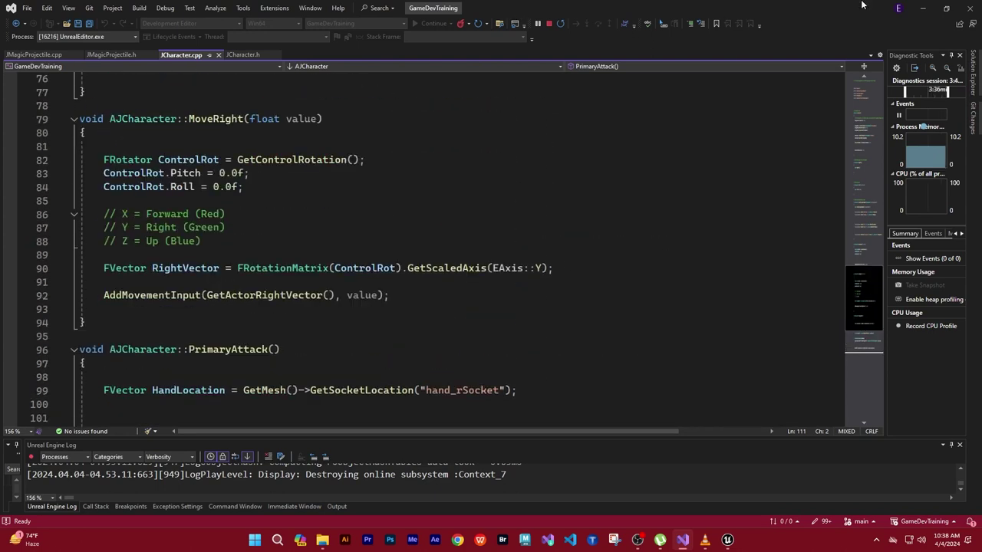
click(927, 11)
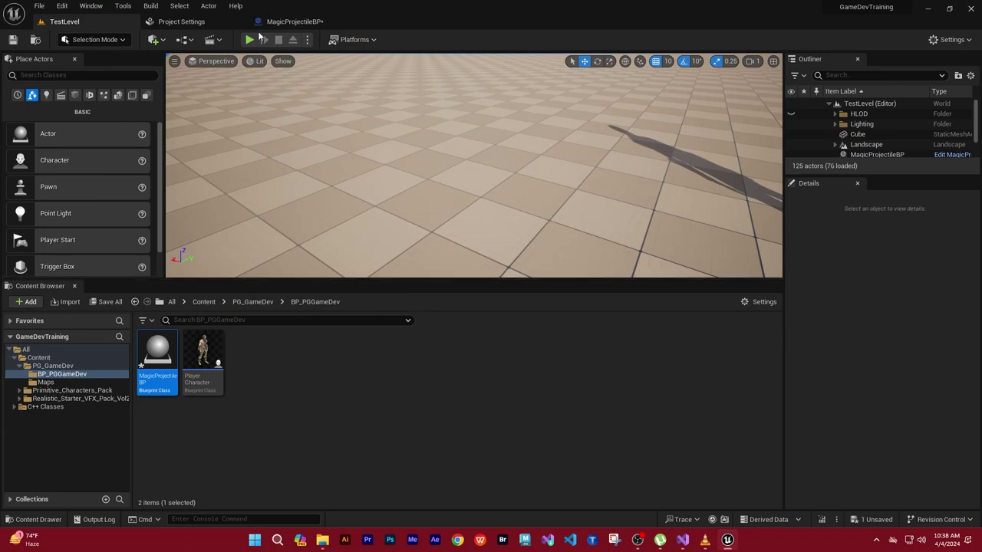
Run a quick play test, then enlarge the level viewport and frame the character and cube.
key(alt+p)
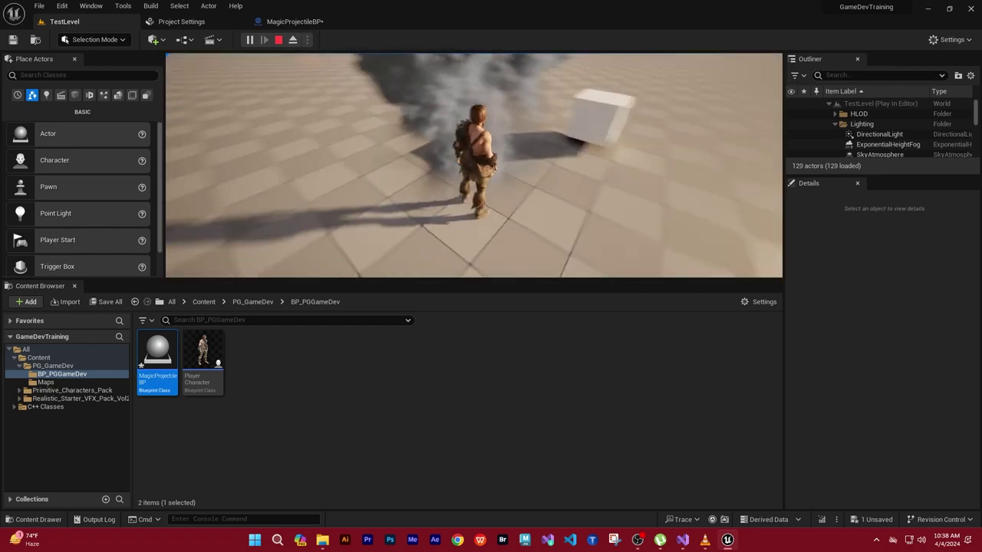
key(Escape)
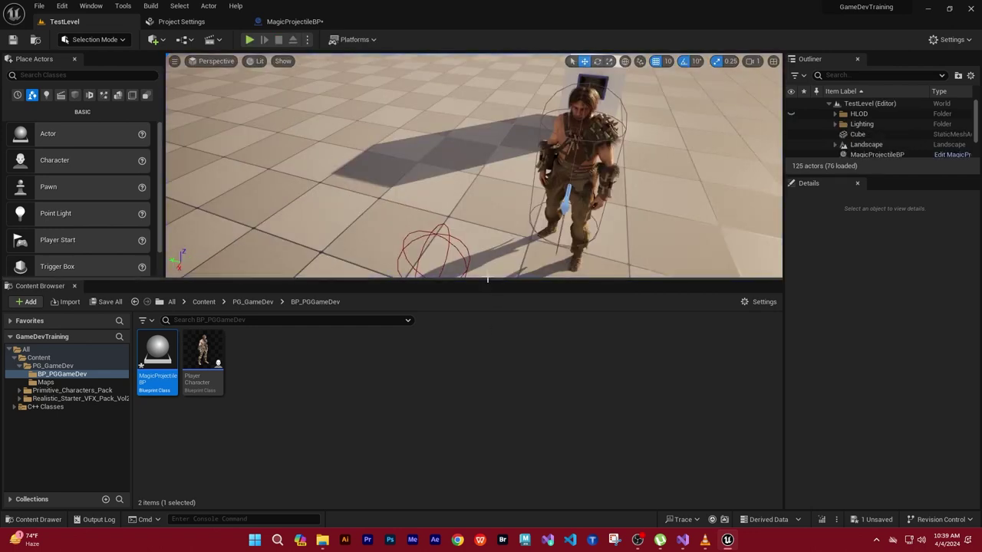
drag(489, 281, 491, 418)
scroll(491, 307, down, 5)
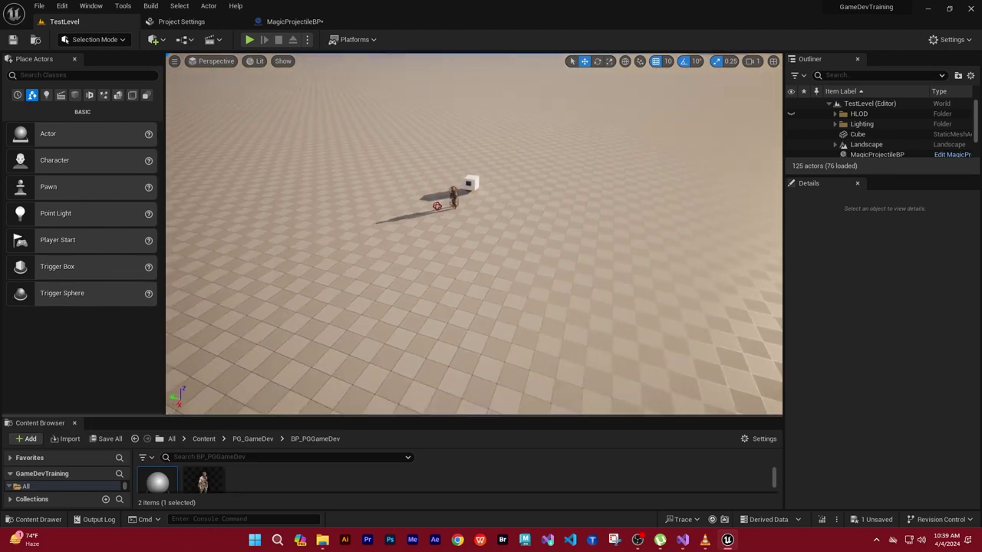
right_drag(490, 230, 491, 191)
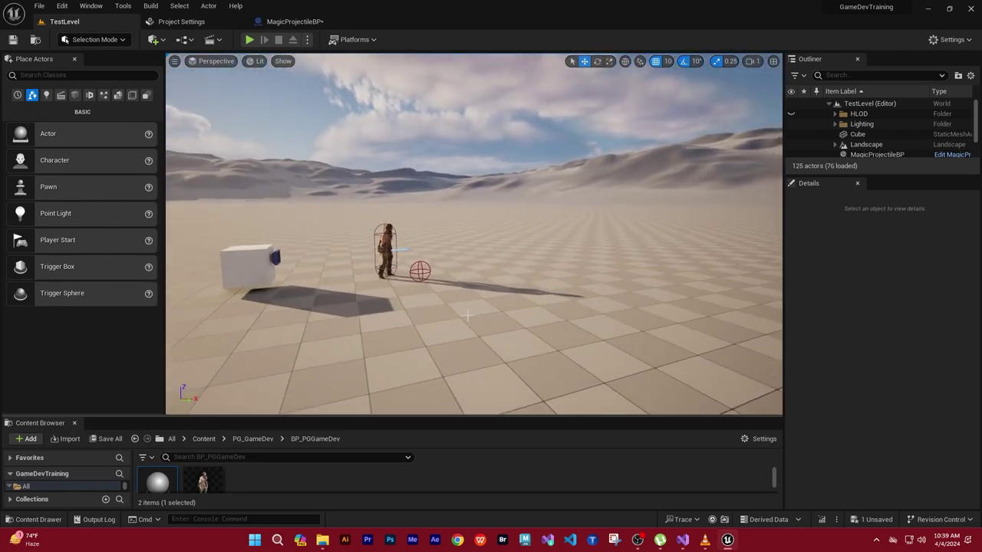
right_drag(491, 230, 429, 238)
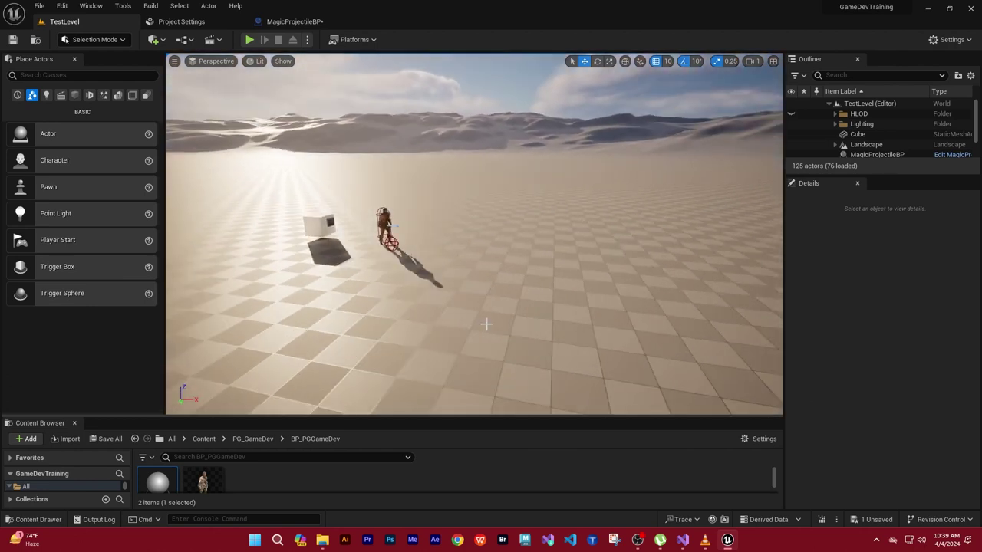
right_drag(460, 340, 483, 340)
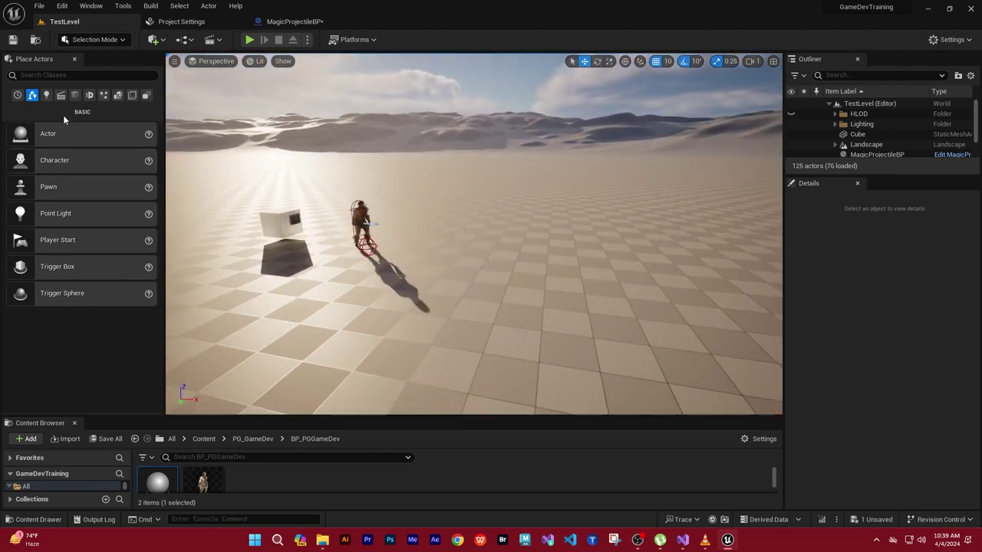
Drag a Cube from Shapes into the level as Cube2 beside the character.
click(76, 98)
drag(28, 137, 212, 216)
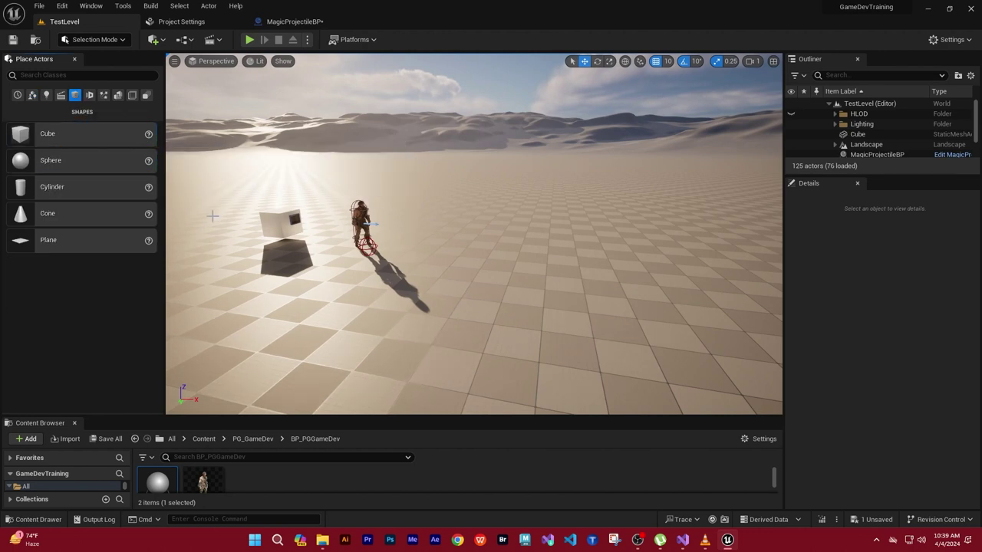
drag(179, 281, 594, 291)
mouse_move(624, 302)
right_down()
mouse_move(537, 302)
mouse_move(537, 345)
mouse_move(537, 307)
mouse_move(653, 210)
right_up()
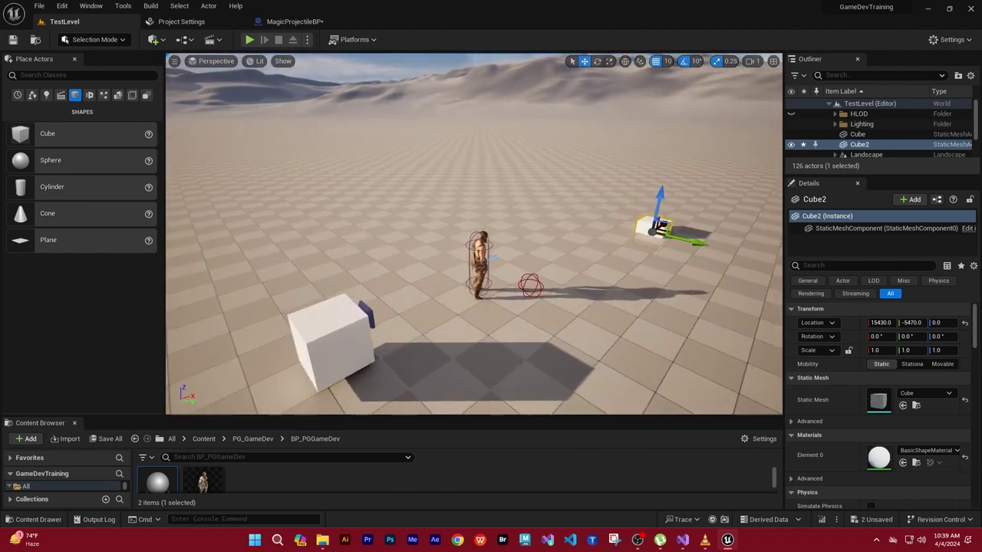
drag(627, 173, 624, 166)
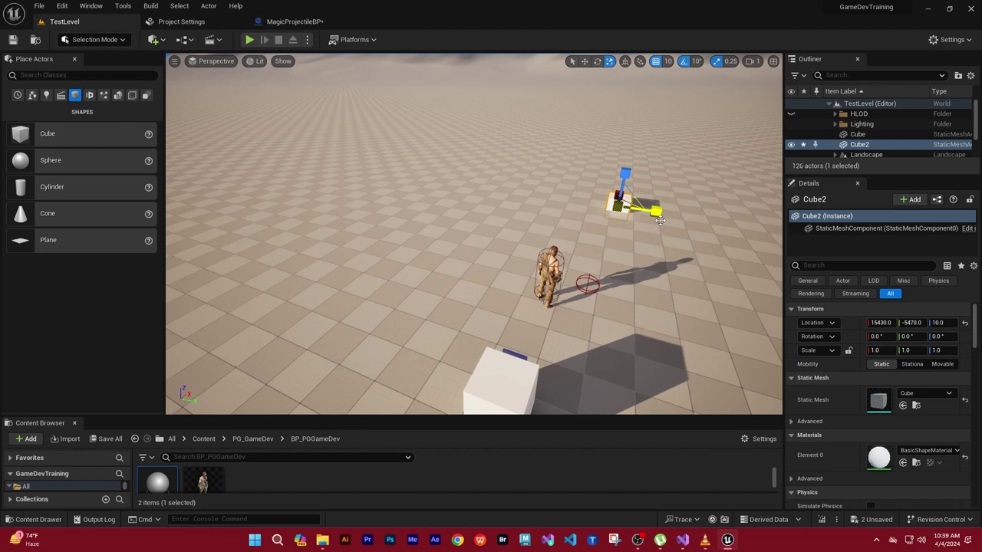
Scale Cube2 into a 0.75 × 11.5 × 5.75 wall and slide it to Y -5650.
drag(652, 210, 694, 215)
right_drag(694, 214, 681, 274)
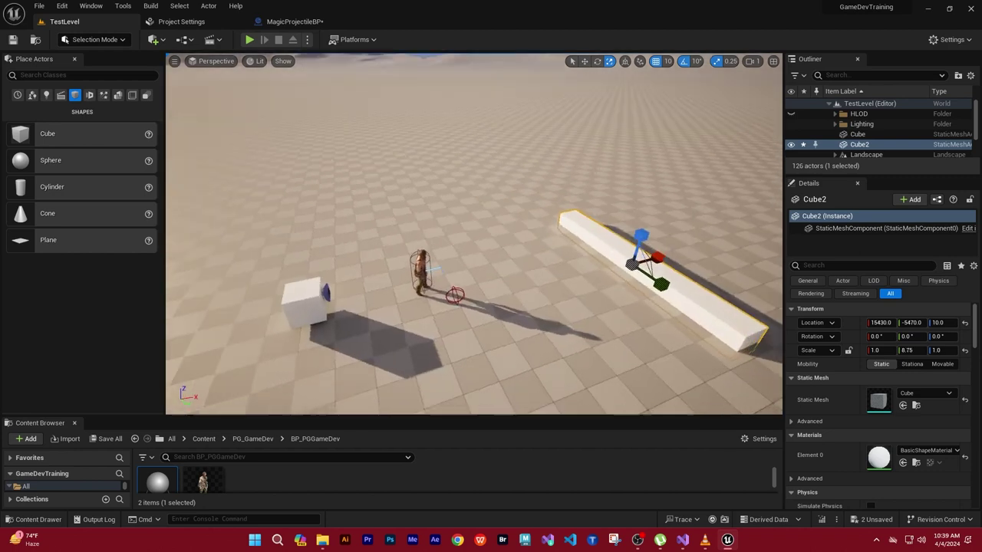
mouse_move(661, 277)
mouse_down()
mouse_move(679, 285)
mouse_move(640, 271)
mouse_up()
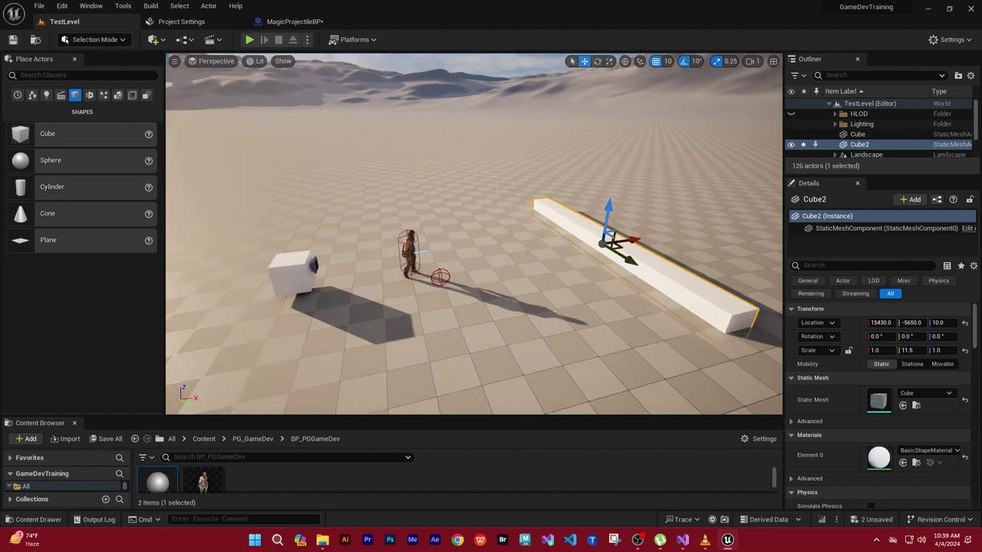
right_drag(640, 271, 623, 285)
drag(609, 218, 666, 328)
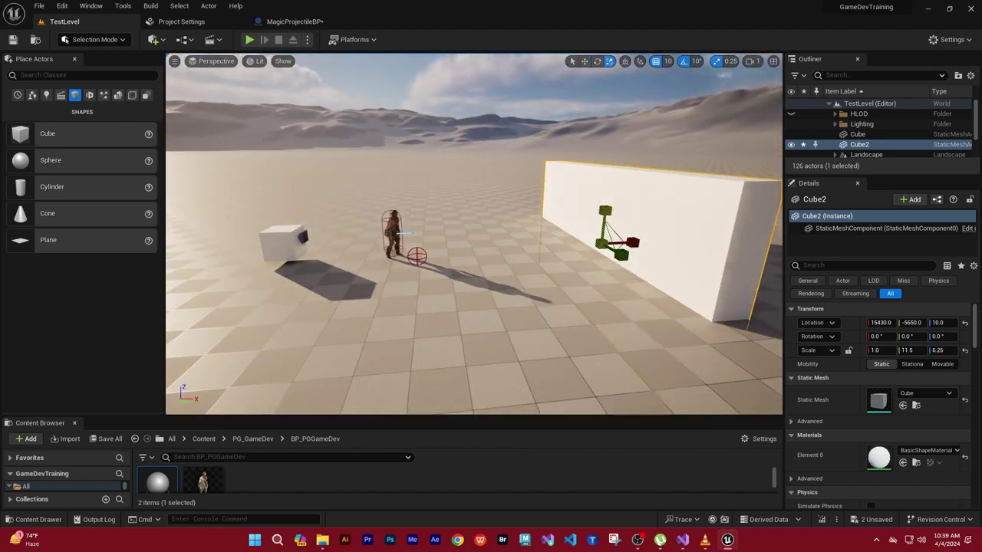
right_drag(666, 328, 629, 305)
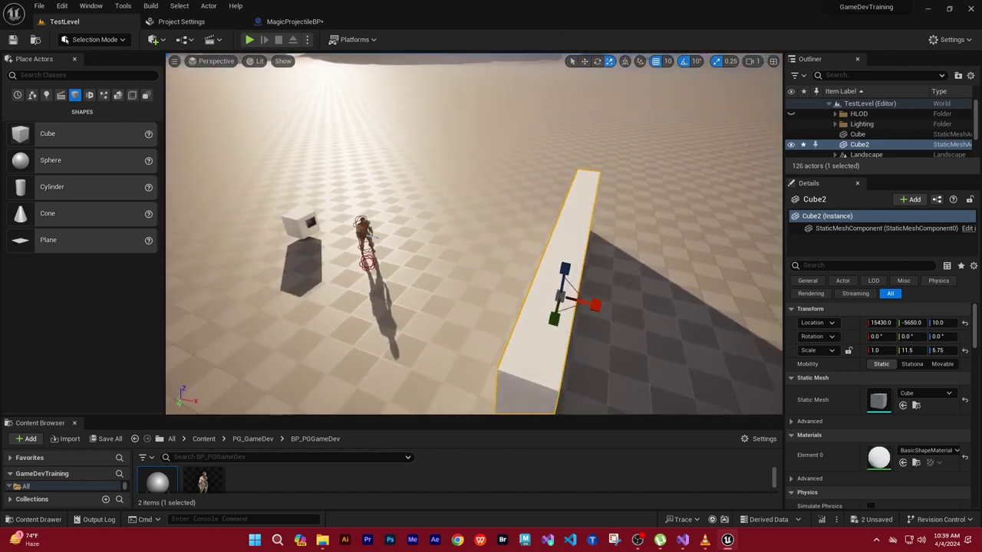
drag(605, 303, 605, 307)
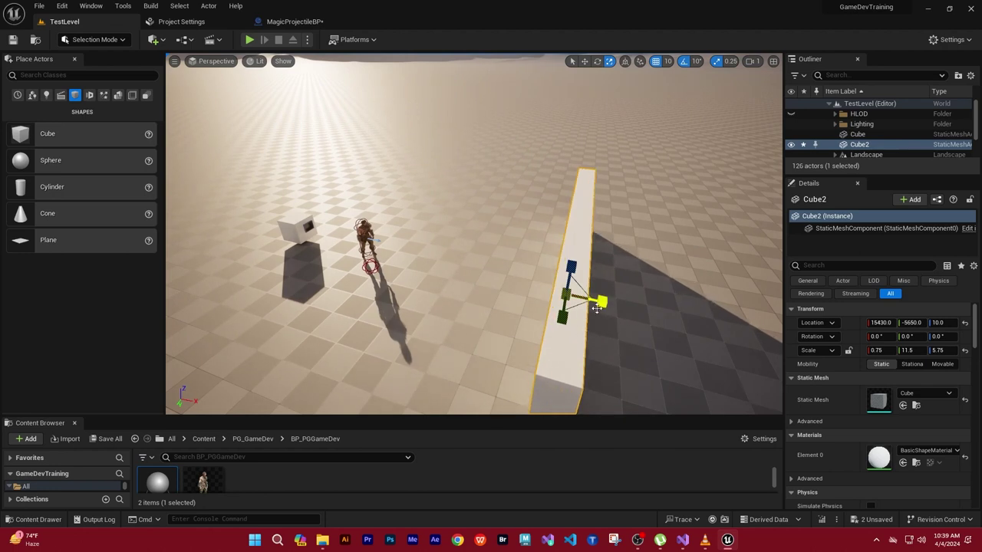
right_drag(605, 307, 583, 291)
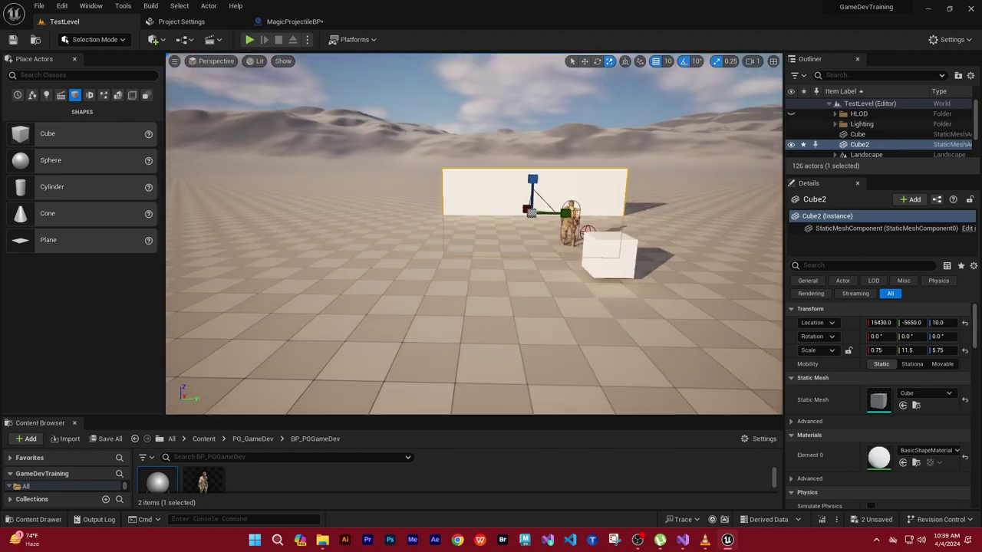
right_drag(582, 292, 490, 253)
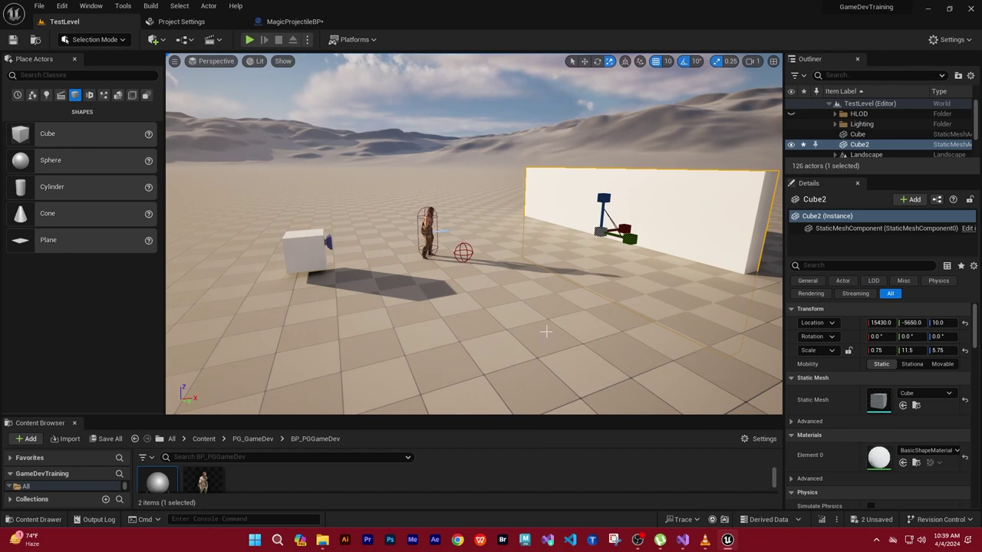
mouse_move(600, 208)
mouse_down()
mouse_move(603, 170)
mouse_move(603, 197)
mouse_up()
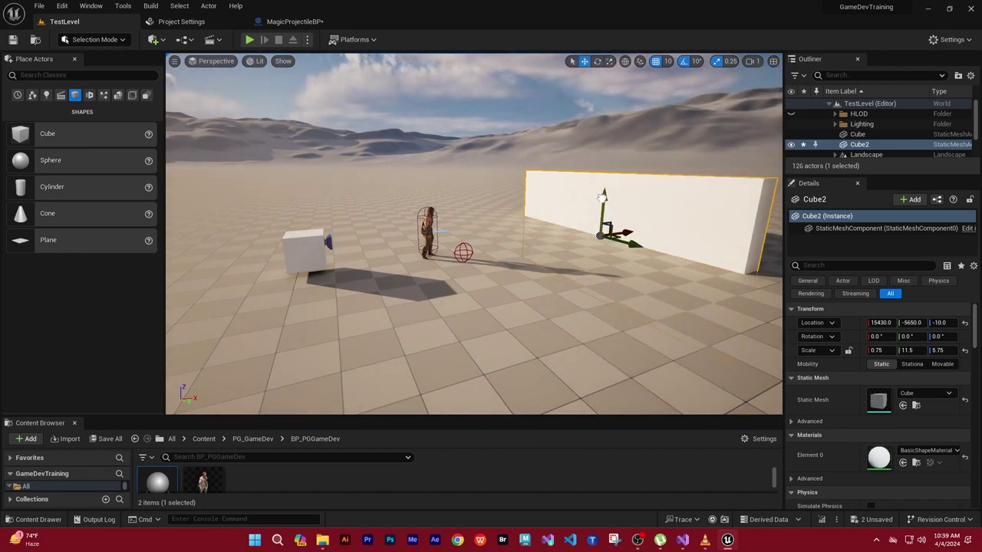
drag(602, 208, 604, 201)
mouse_move(603, 199)
right_down()
mouse_move(585, 328)
mouse_move(600, 307)
right_up()
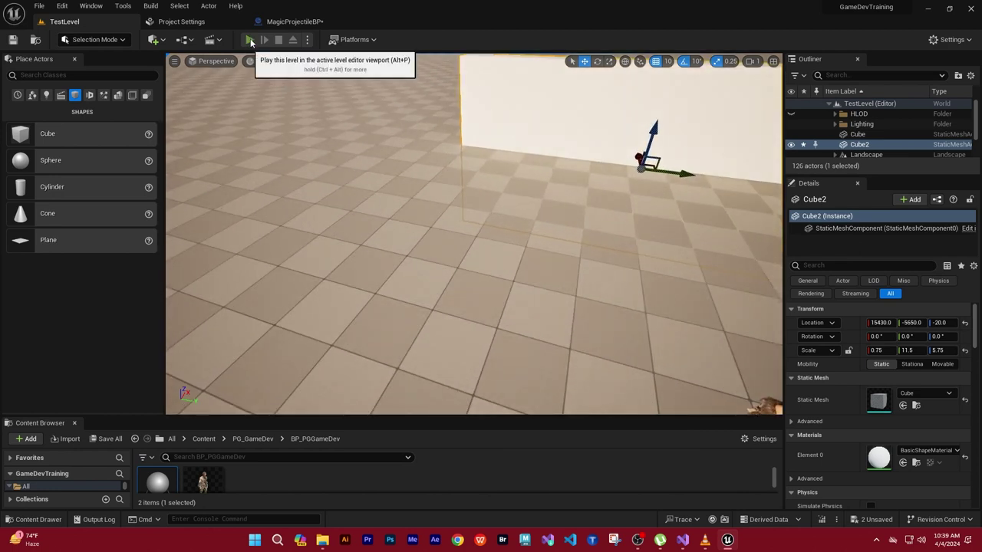
Play the level, fire eight magic projectiles at the Cube2 wall, then stop and reframe the view.
click(248, 39)
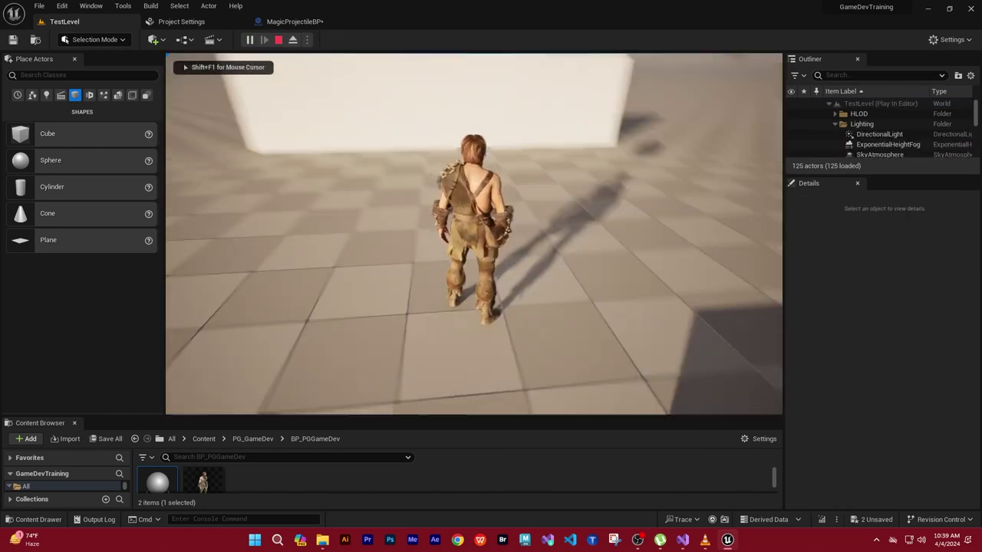
click(474, 234)
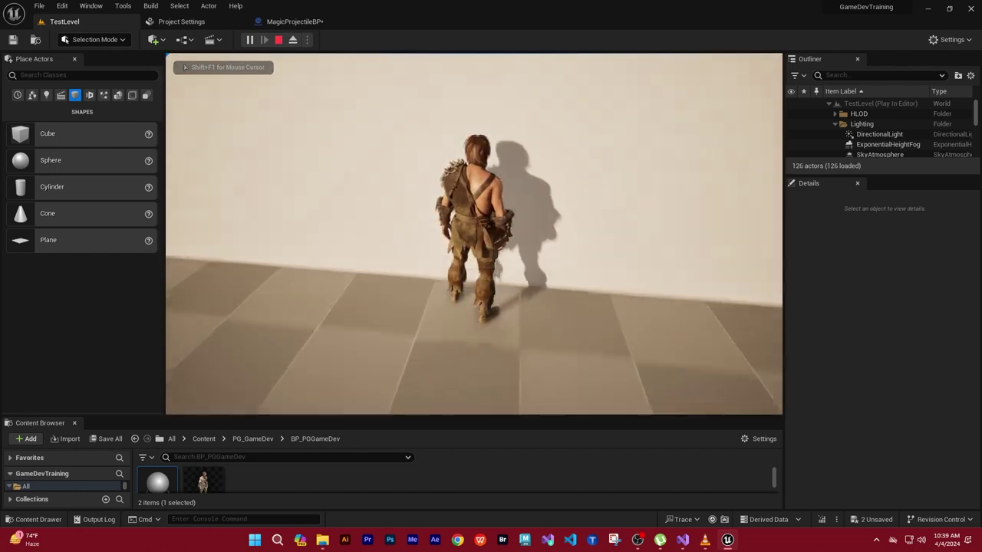
click(474, 234)
click(474, 234)
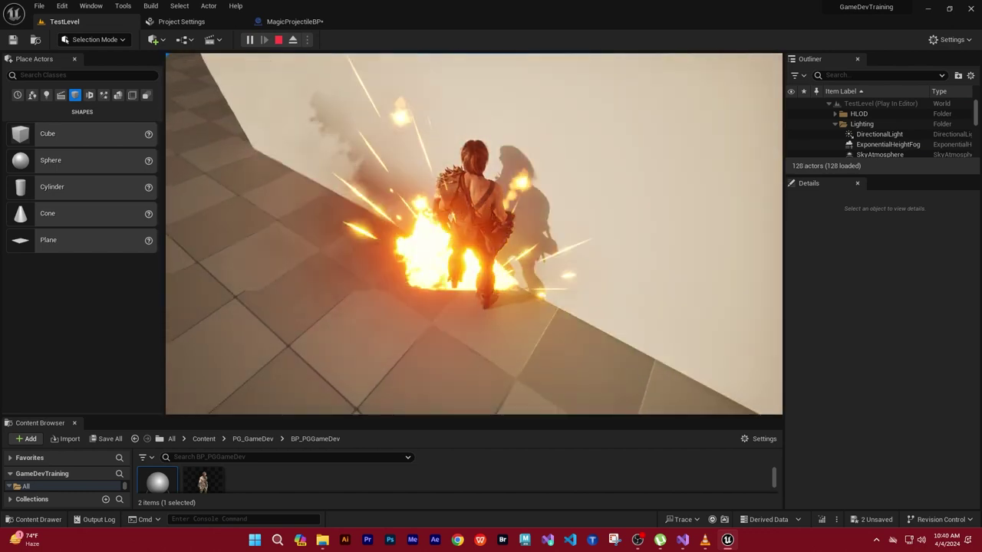
click(474, 233)
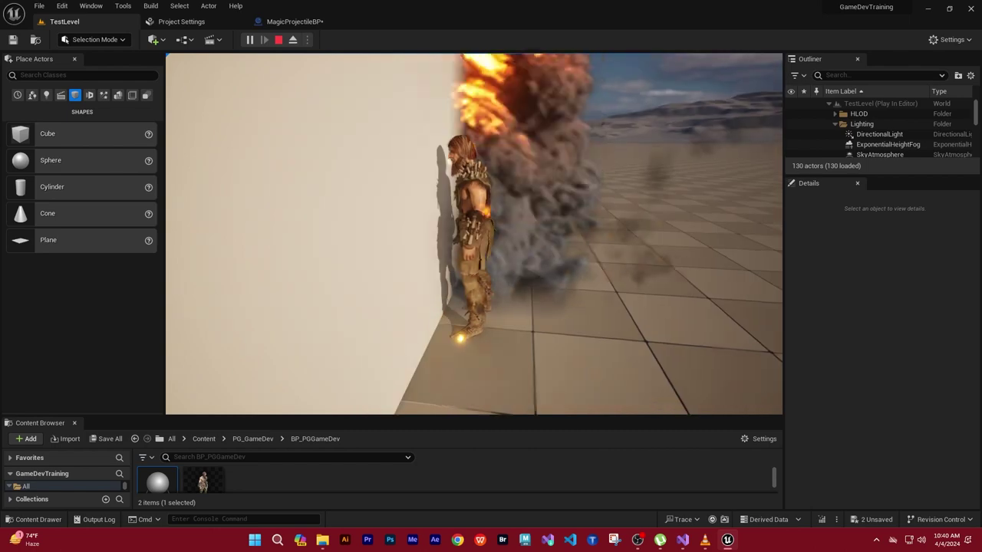
click(474, 234)
click(474, 234)
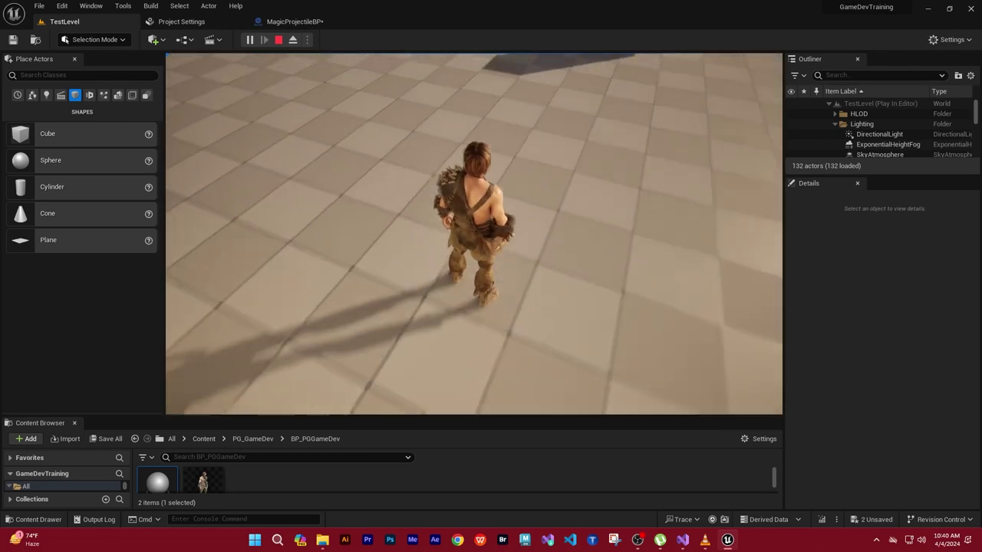
click(474, 234)
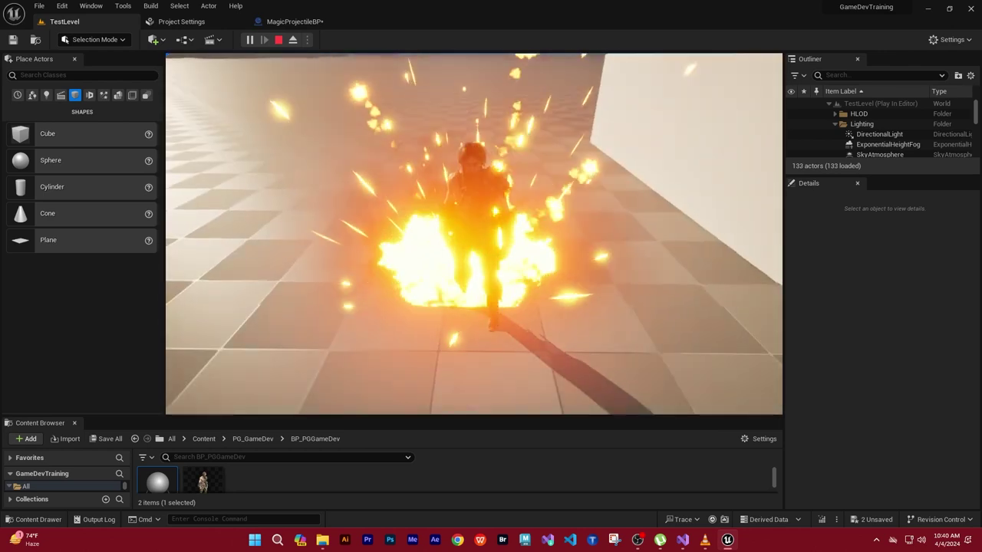
click(473, 234)
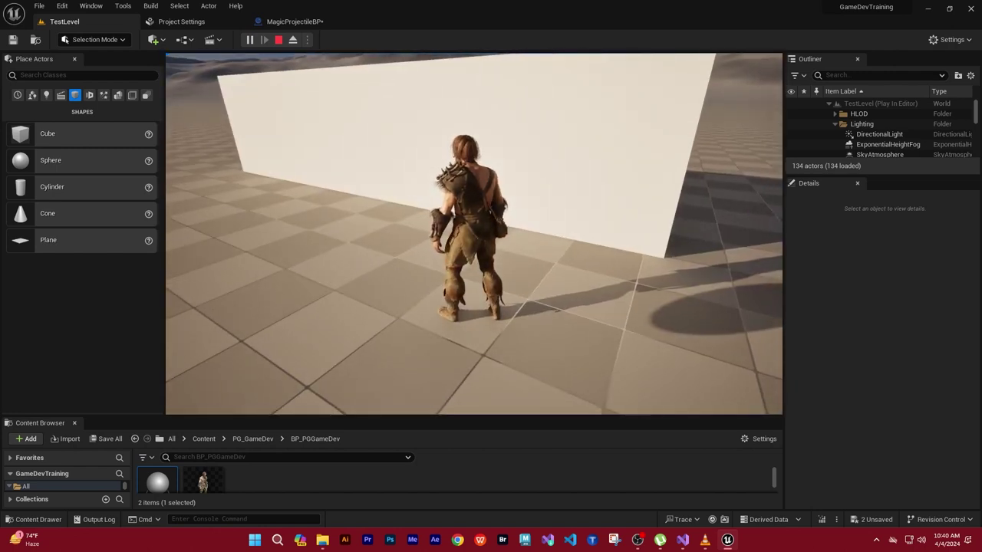
key(Escape)
right_drag(597, 280, 603, 297)
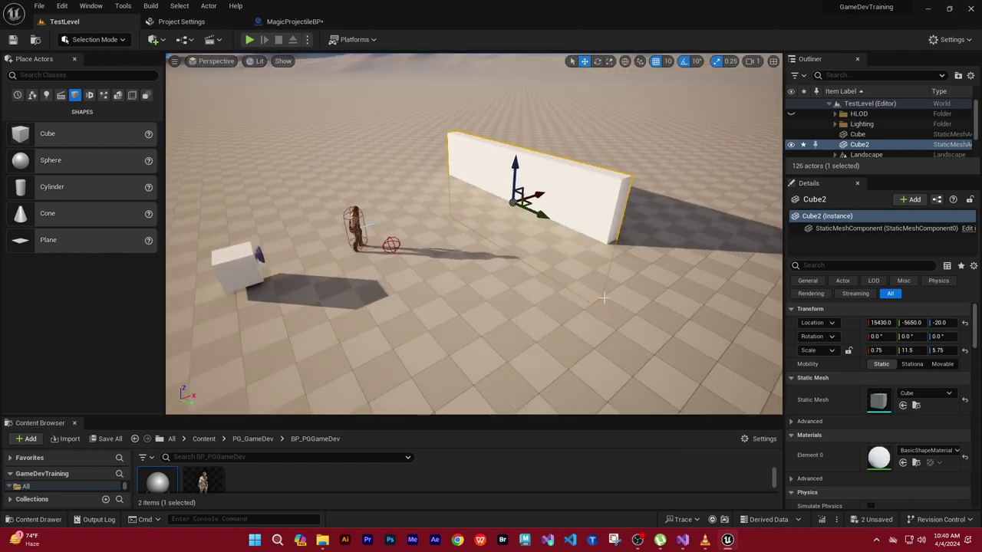
Use File > Save All on all levels and assets, then switch to MagicProjectileBP.
click(38, 6)
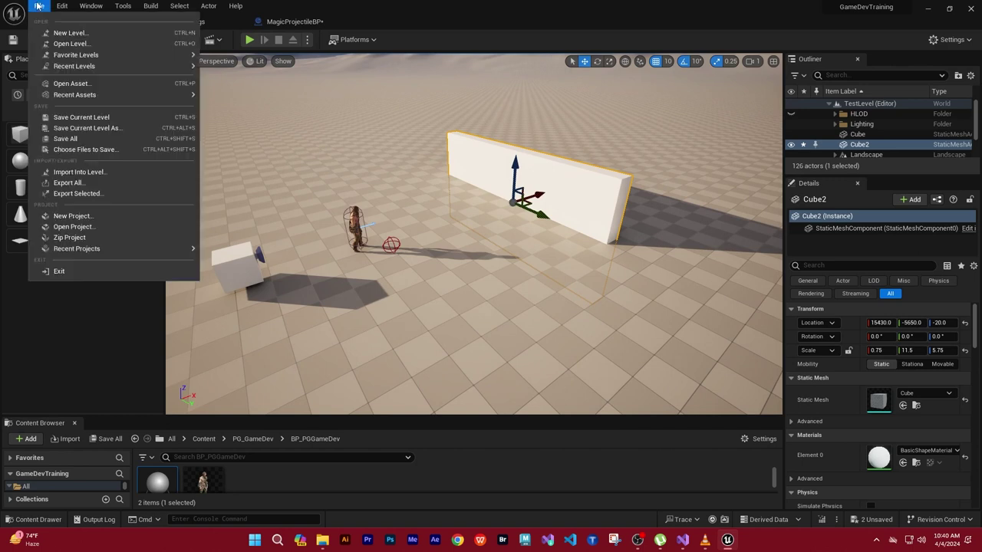
click(77, 139)
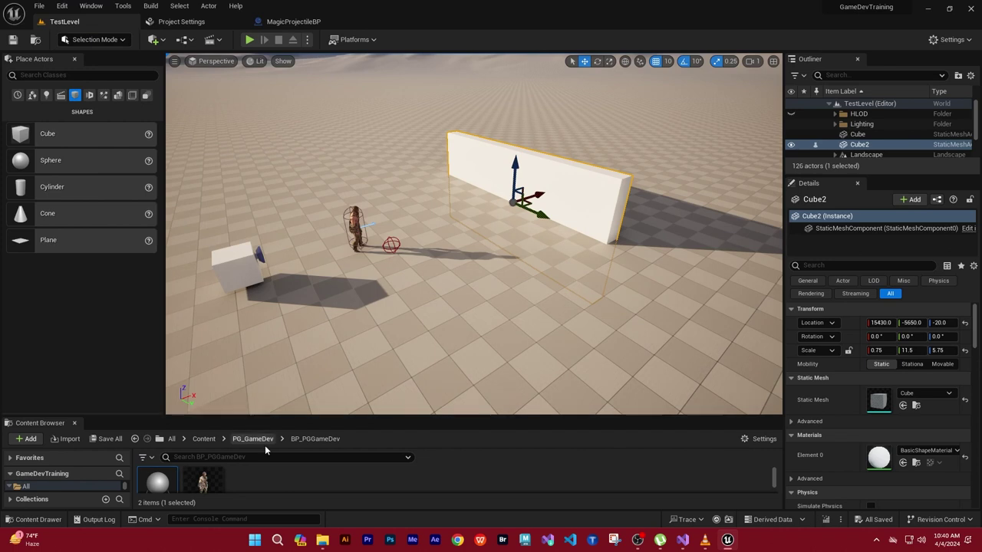
click(290, 21)
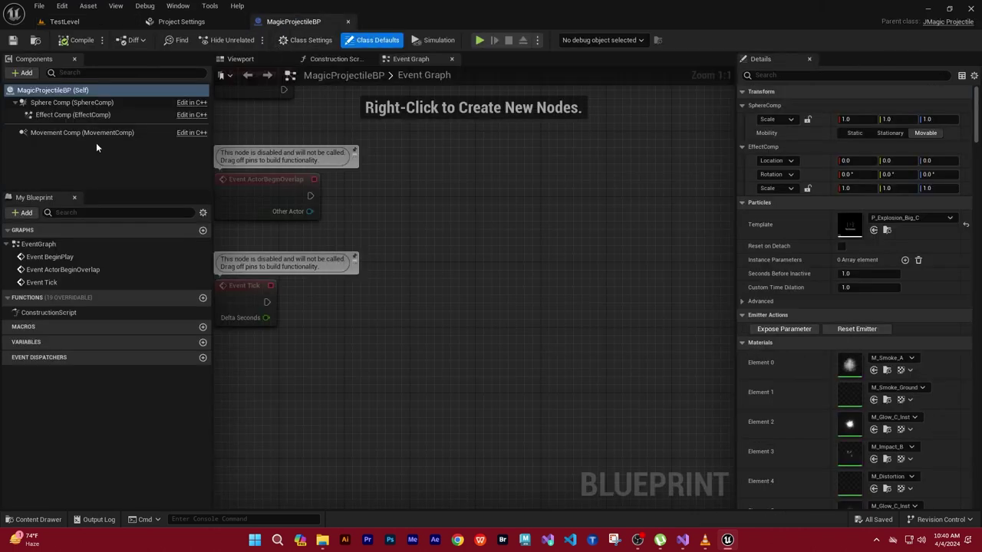
Set Movement Comp's Projectile Gravity Scale to 0 in MagicProjectileBP, then return to TestLevel.
click(99, 133)
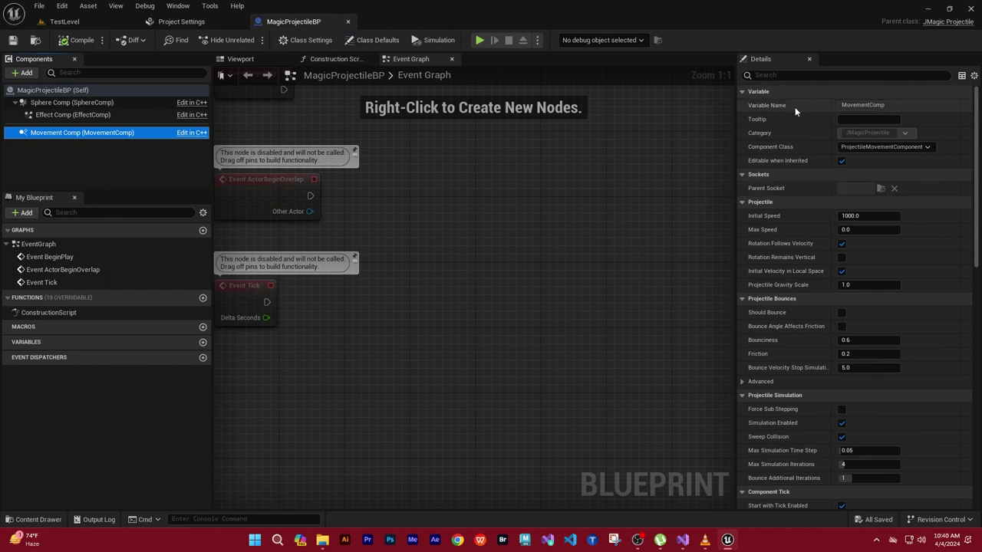
click(785, 76)
text(GR)
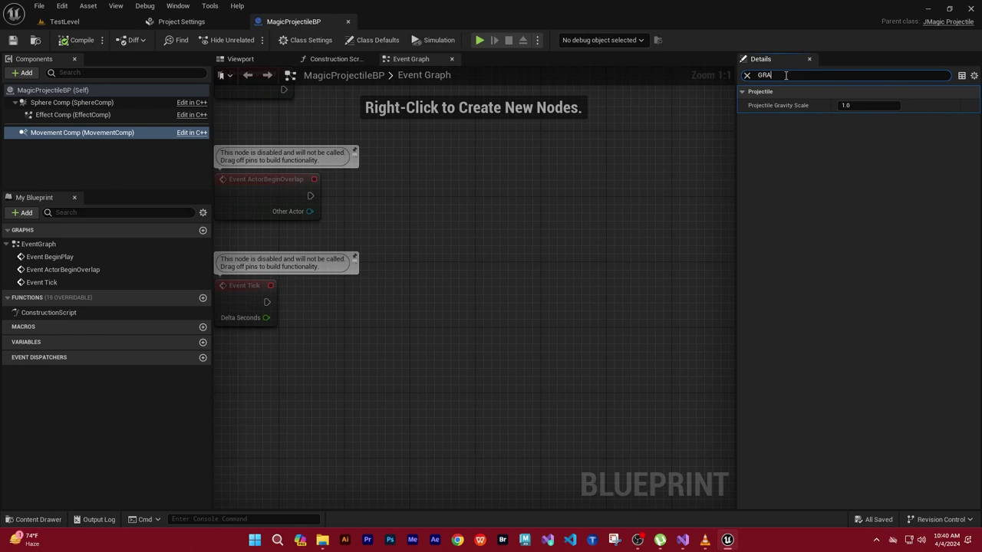
key(BackSpace)
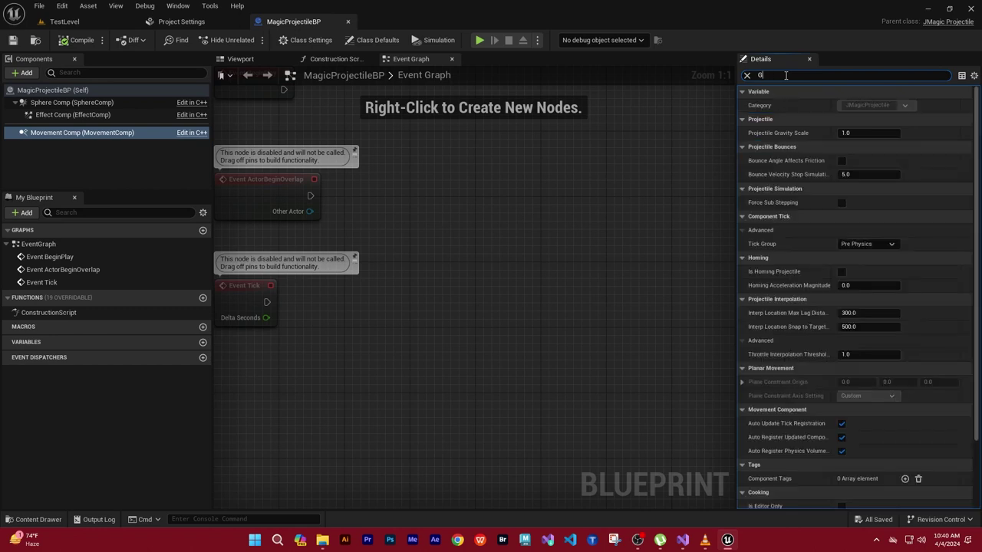
key(BackSpace)
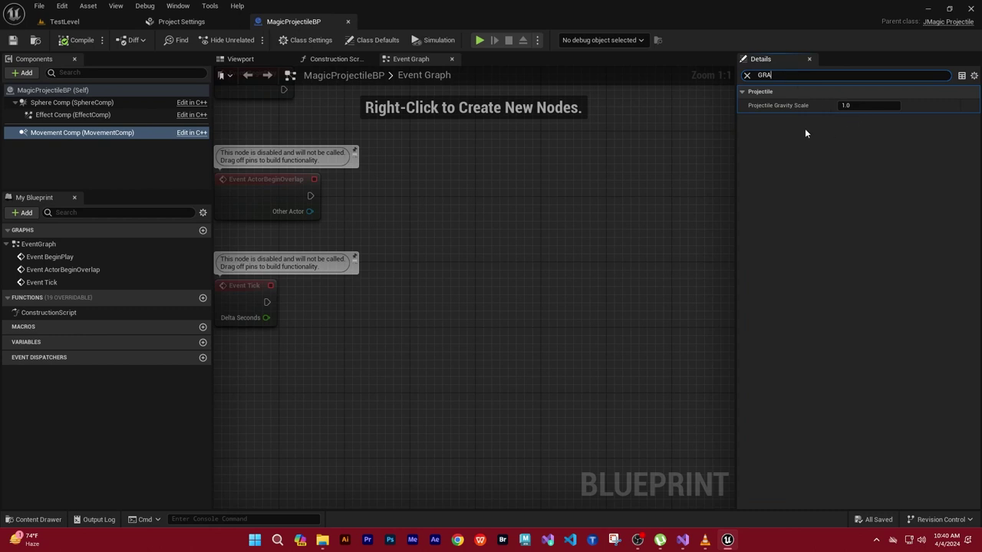
click(848, 105)
text(0)
key(Return)
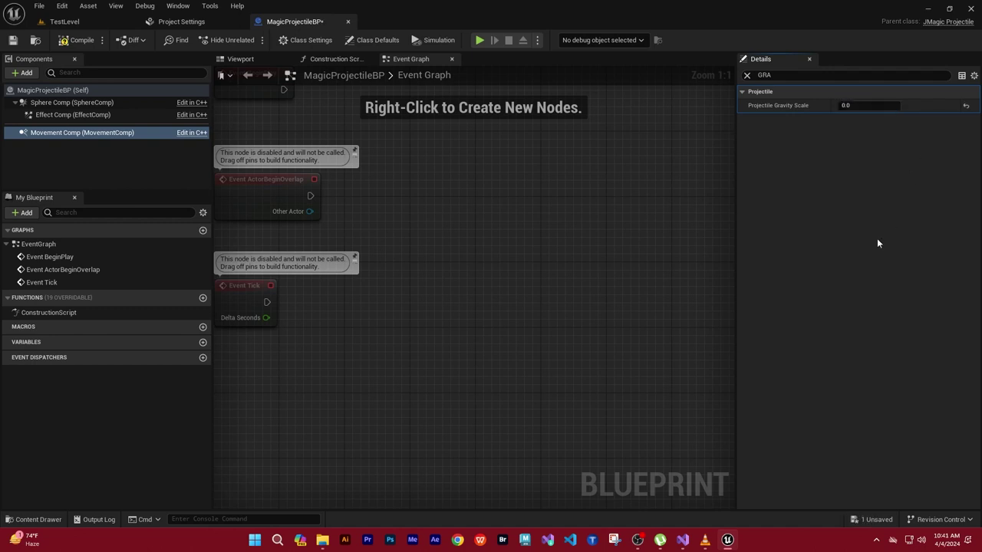
click(71, 21)
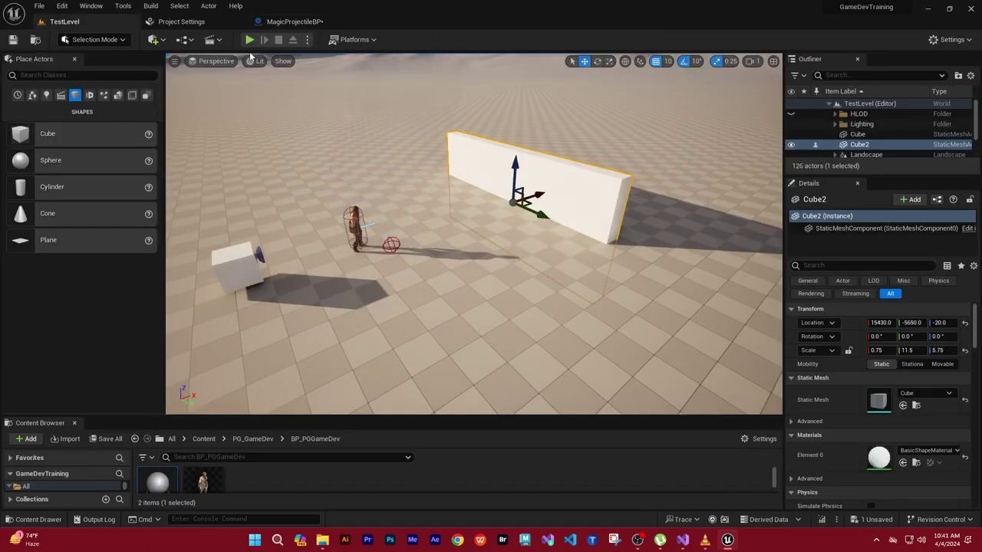
Play-test the level, fire a zero-gravity projectile at the wall, walk around, then stop.
click(249, 39)
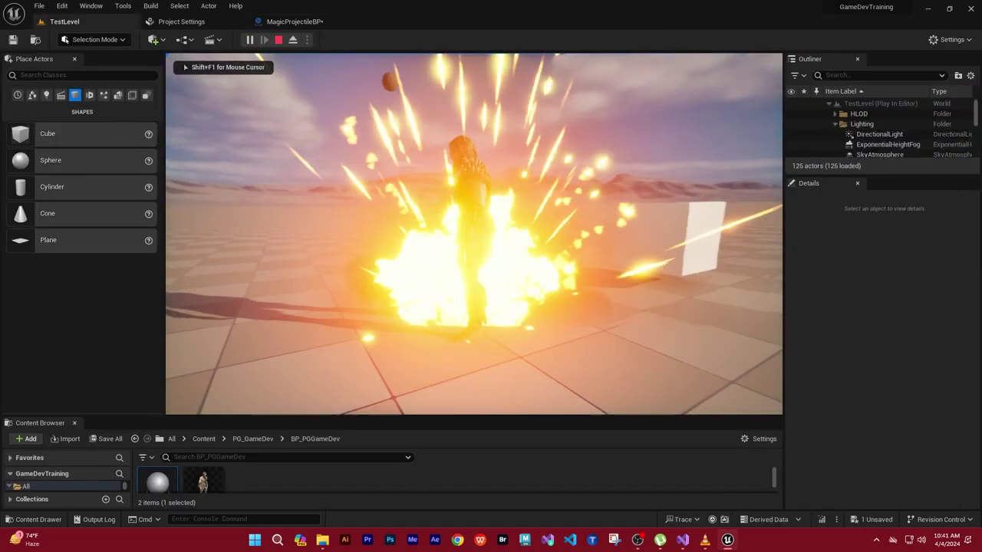
key(w)
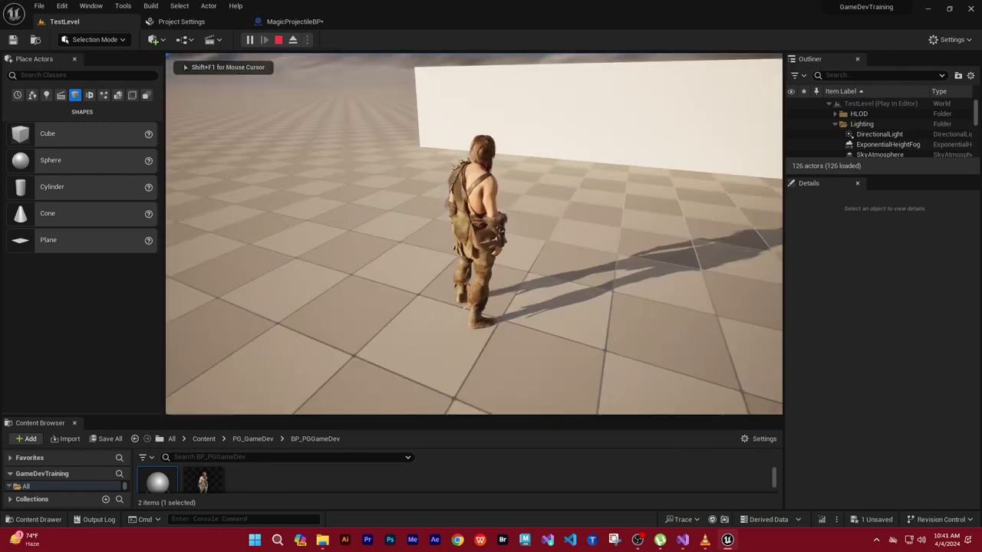
click(474, 234)
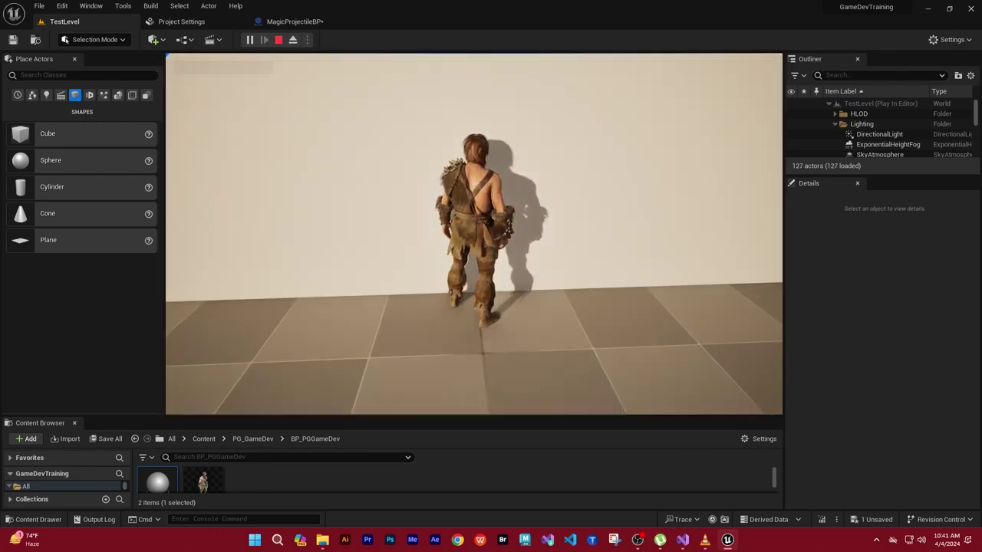
key(s)
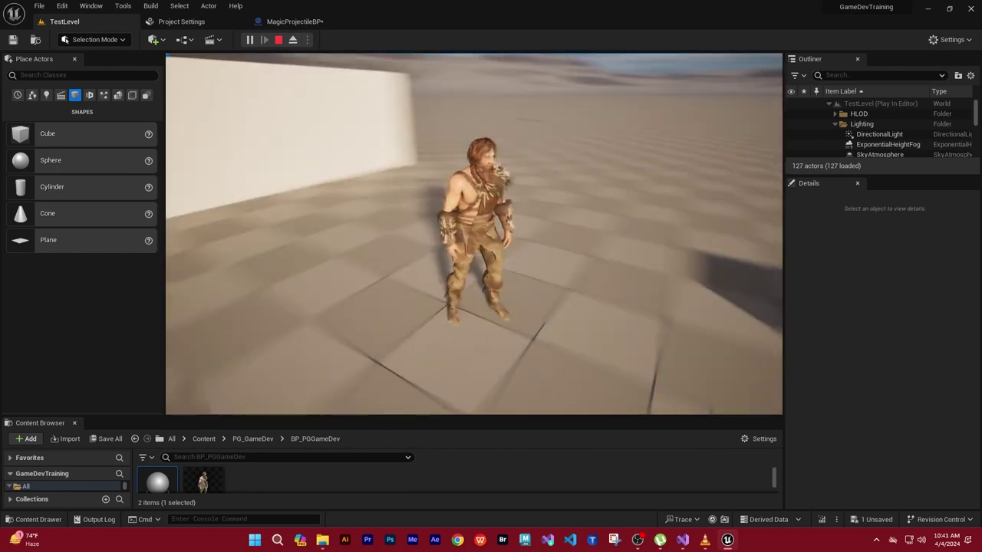
key(w)
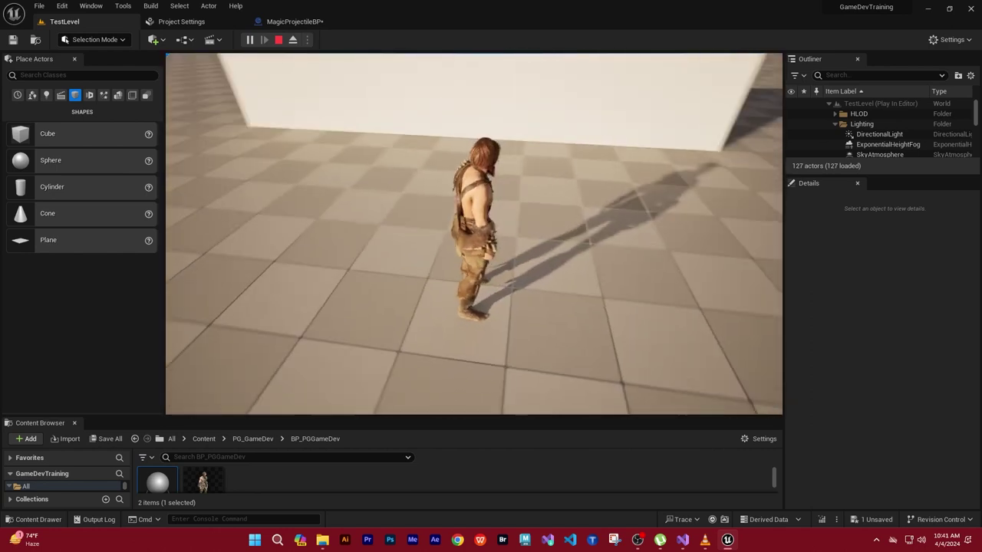
key(w)
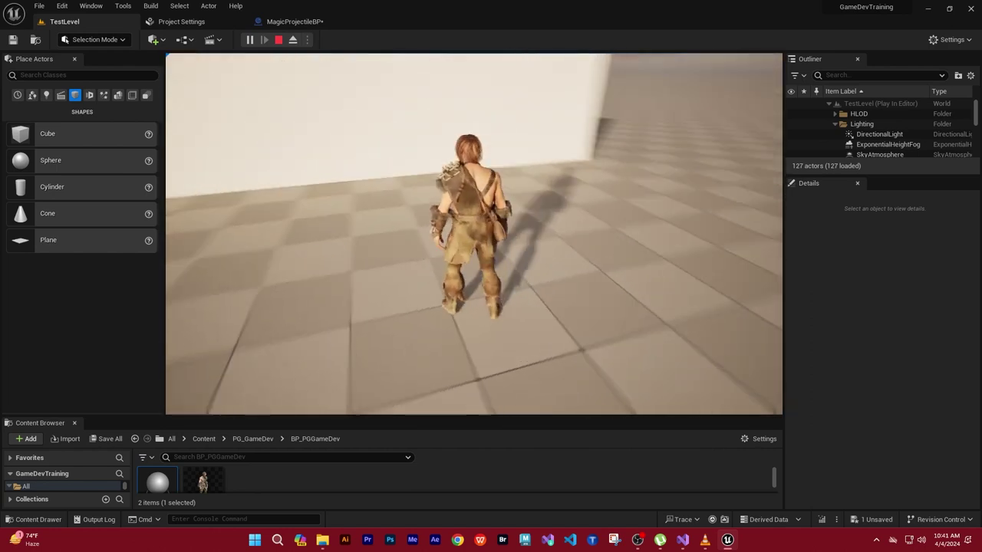
key(Escape)
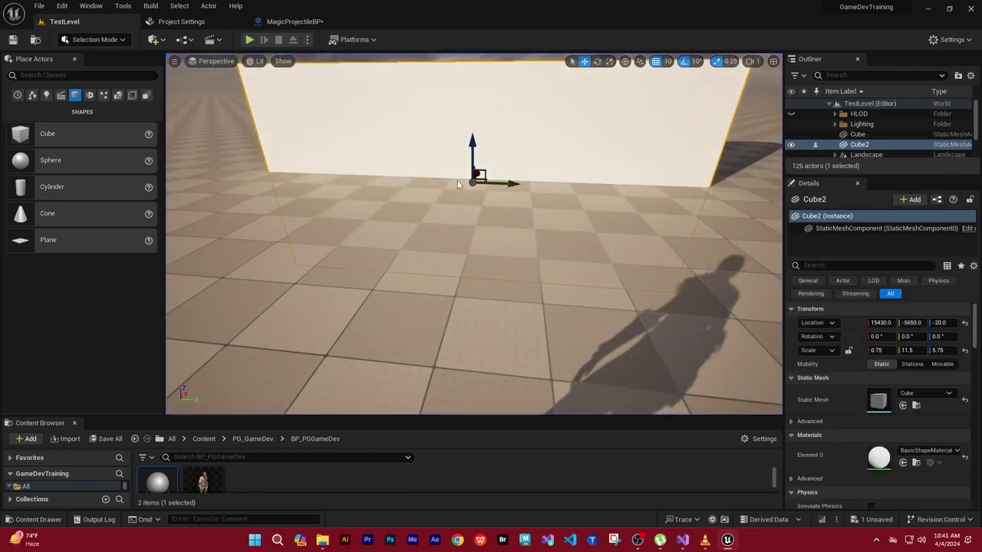
Save all levels and assets, including MagicProjectileBP's zero-gravity change, with File > Save All.
right_drag(548, 163, 545, 252)
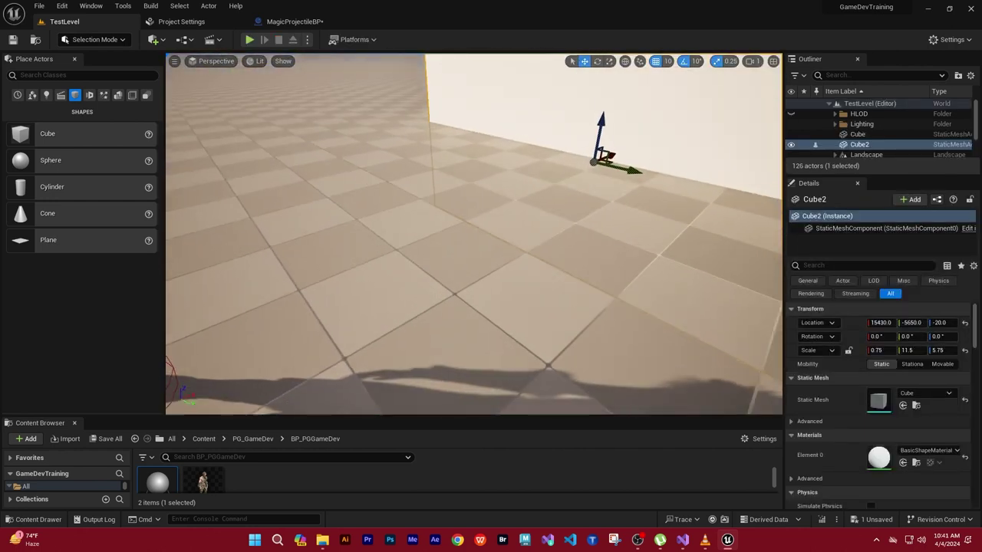
scroll(474, 234, down, 3)
scroll(474, 234, down, 3)
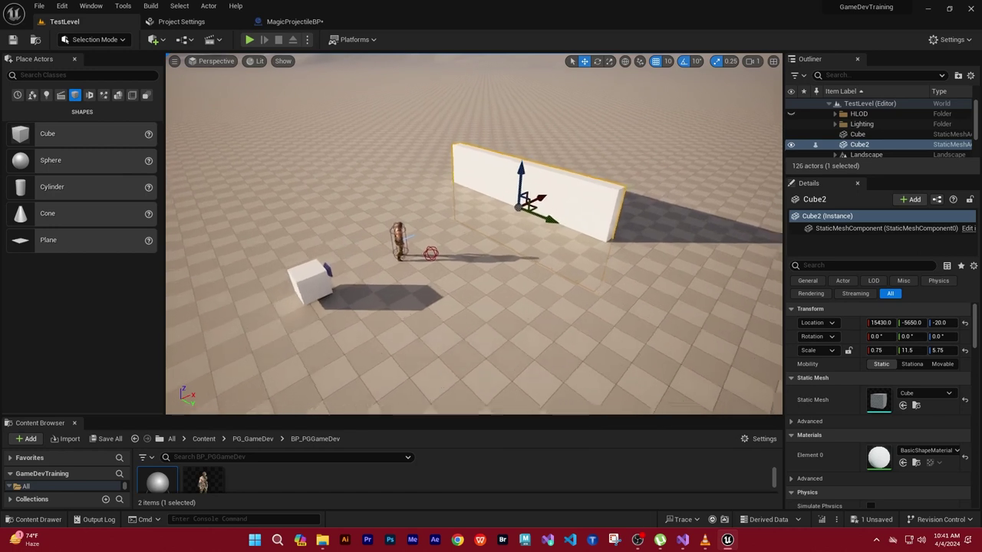
click(39, 6)
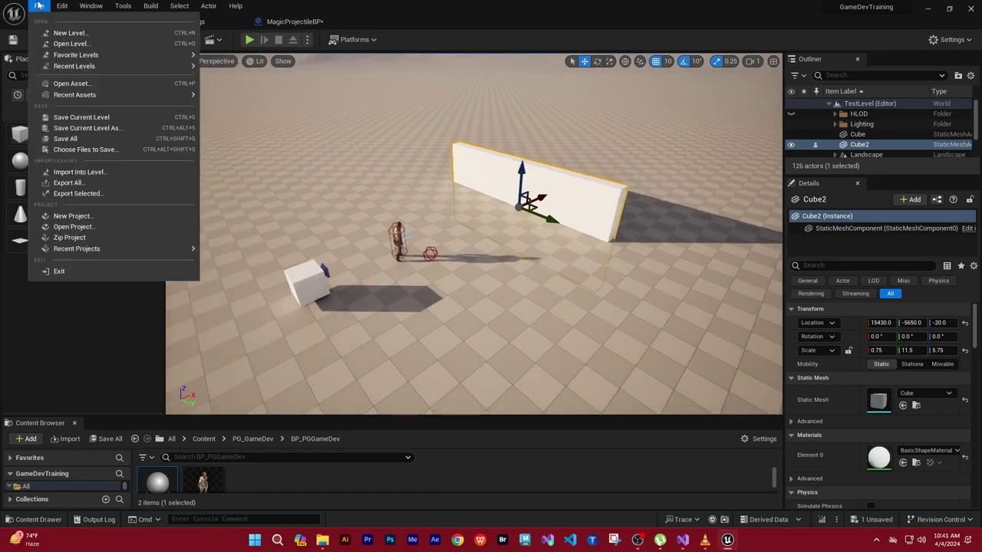
click(78, 140)
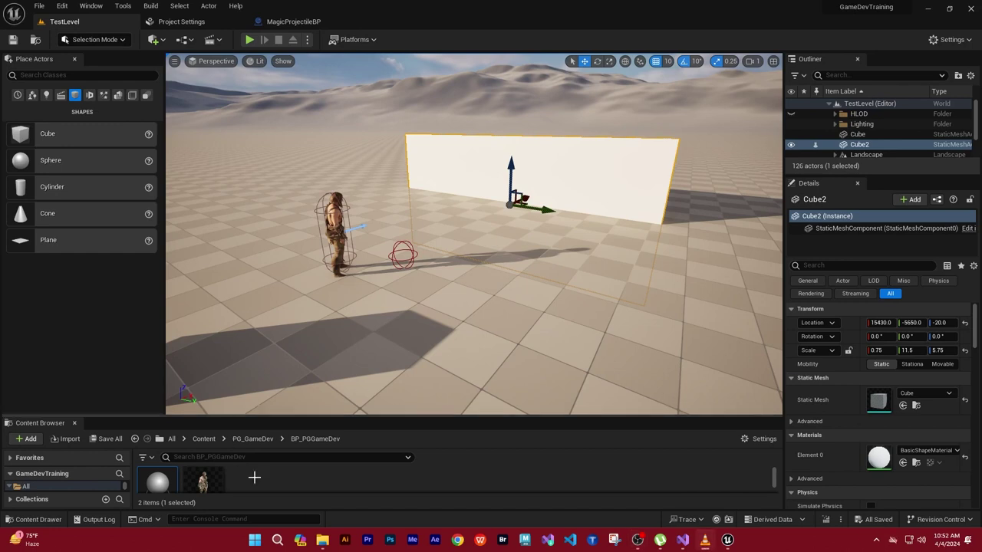
Switch to Visual Studio and bring JMagicProjectile.cpp to the front.
click(681, 540)
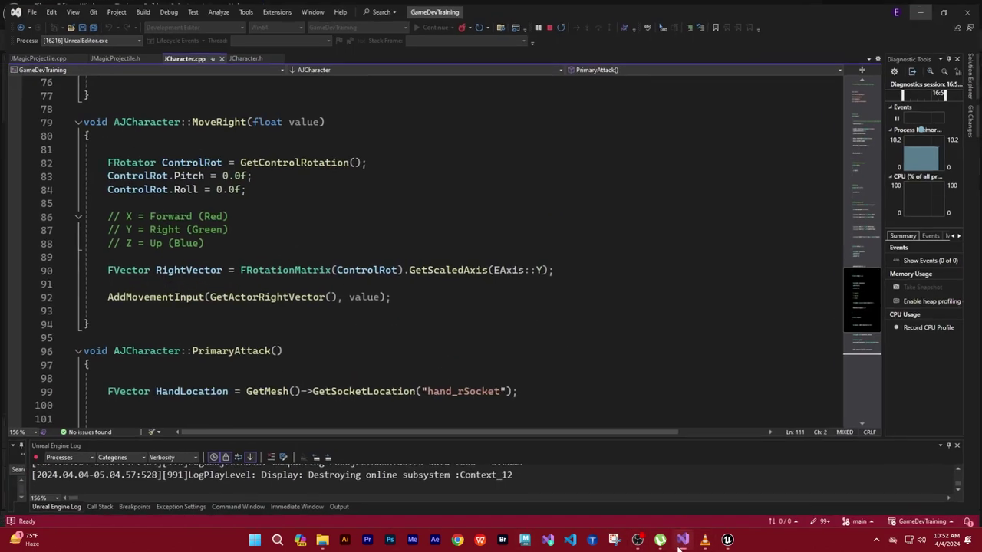
mouse_move(665, 542)
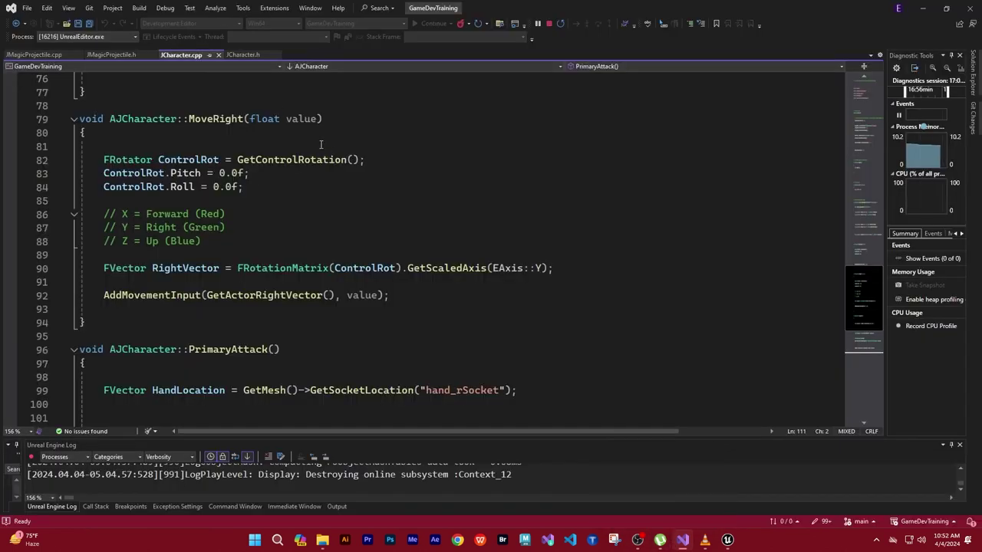
click(43, 54)
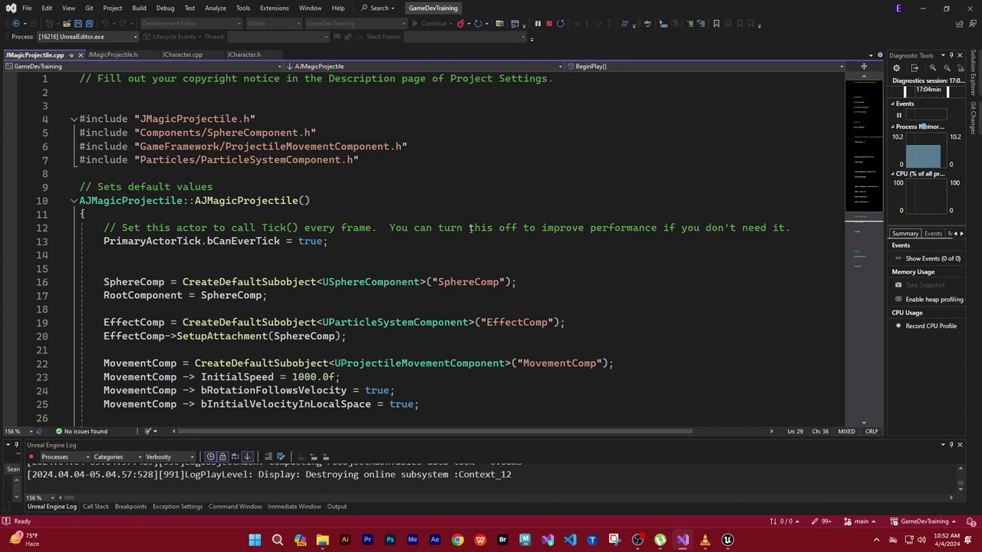
scroll(530, 265, down, 4)
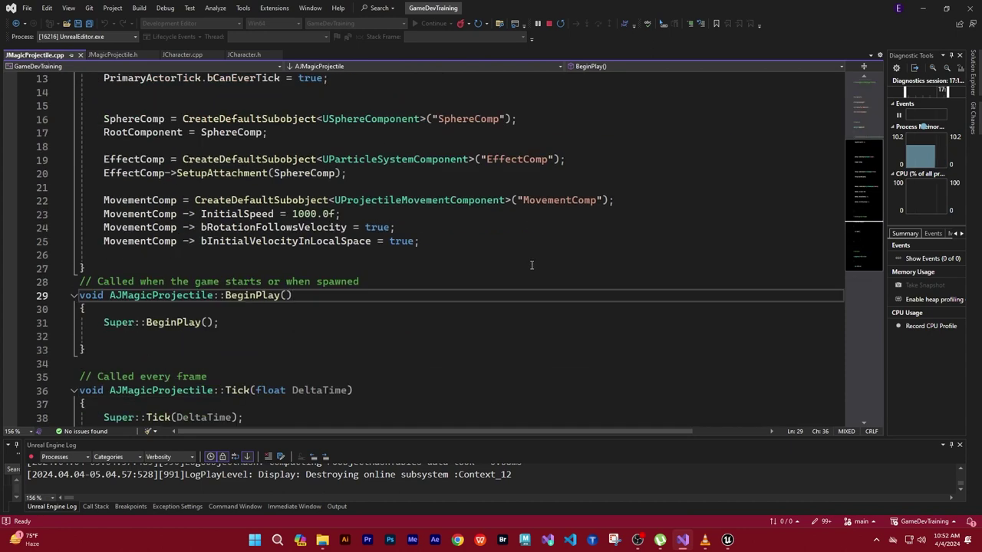
scroll(531, 265, up, 4)
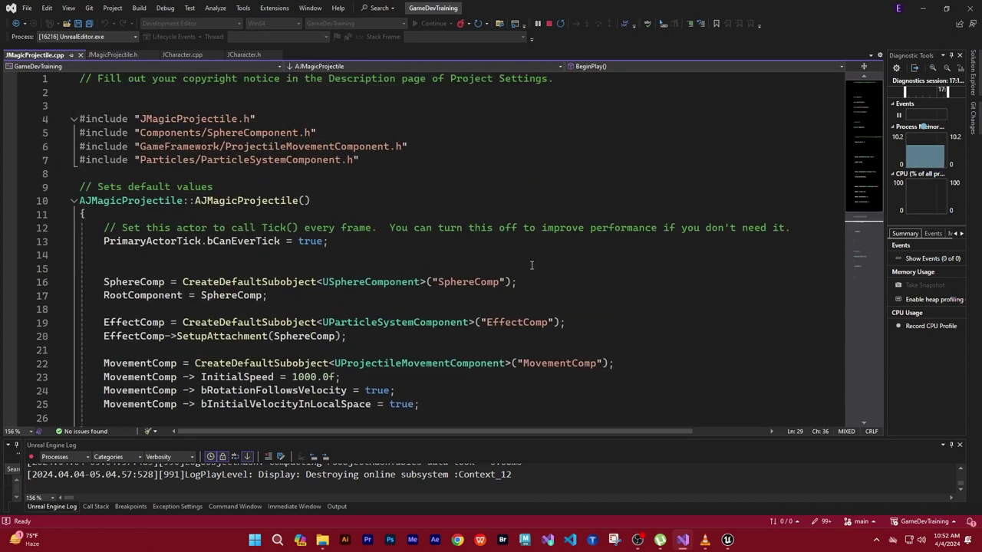
scroll(531, 265, down, 5)
scroll(531, 264, up, 2)
scroll(531, 263, up, 1)
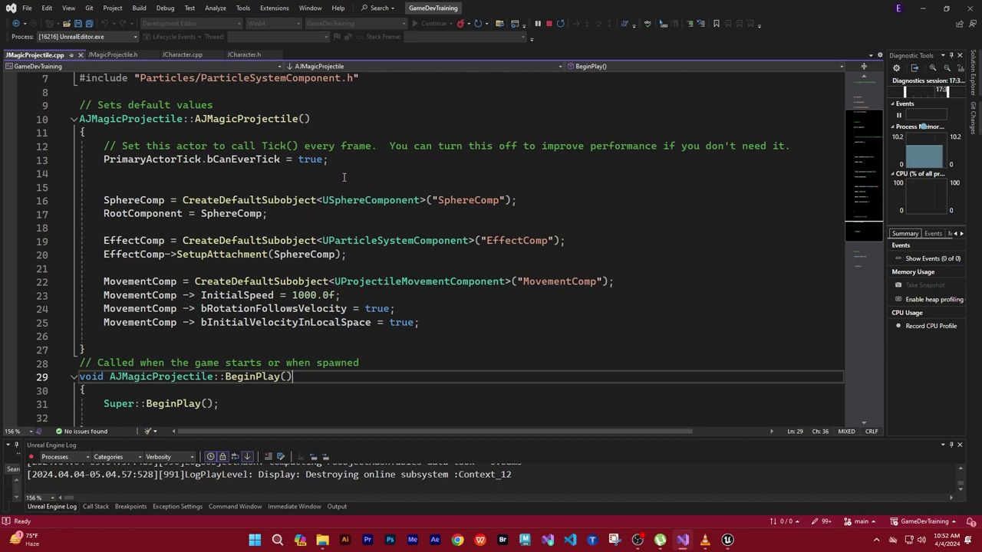
Add the commented line //SphereComp->SetCollisionProfileName("Projectile"); above the RootComponent assignment.
click(104, 213)
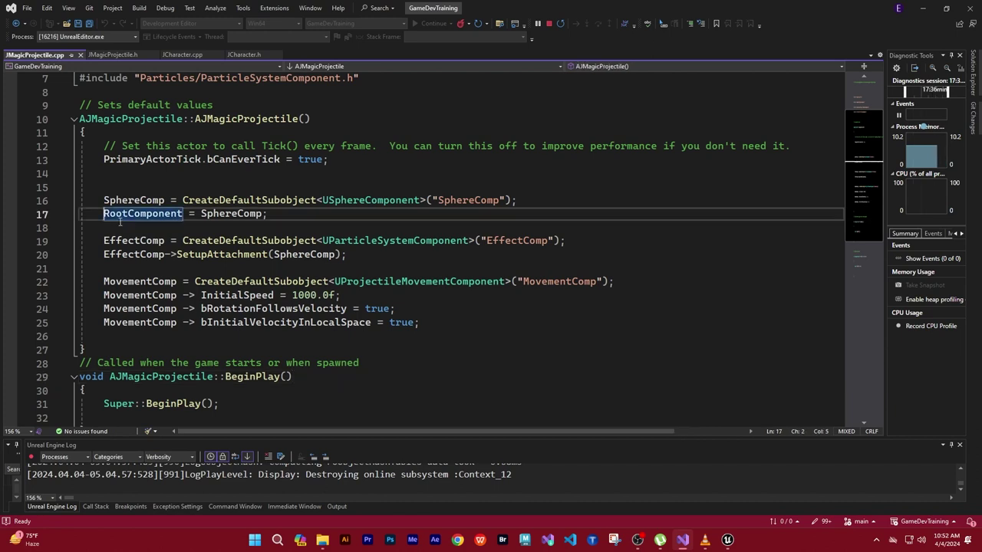
key(Return)
key(Return)
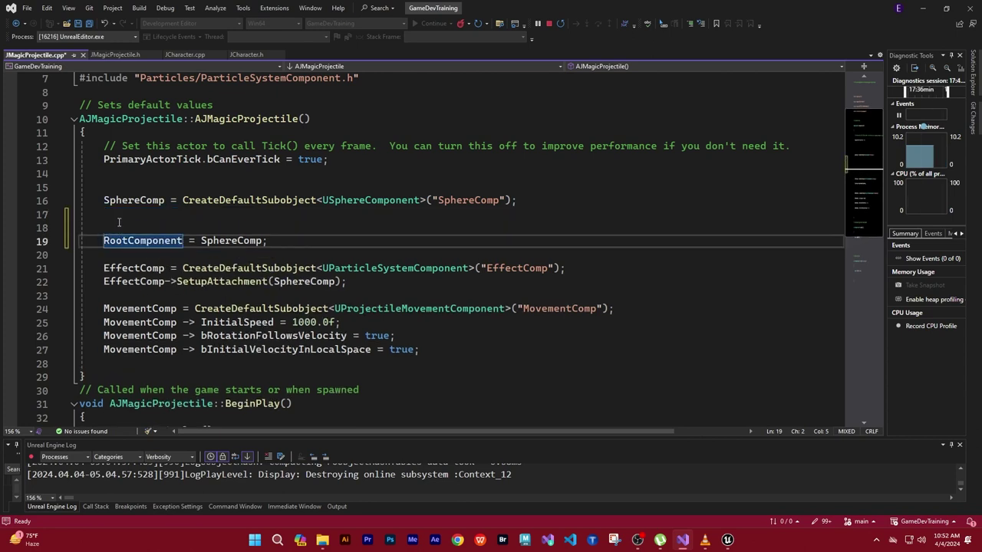
click(118, 223)
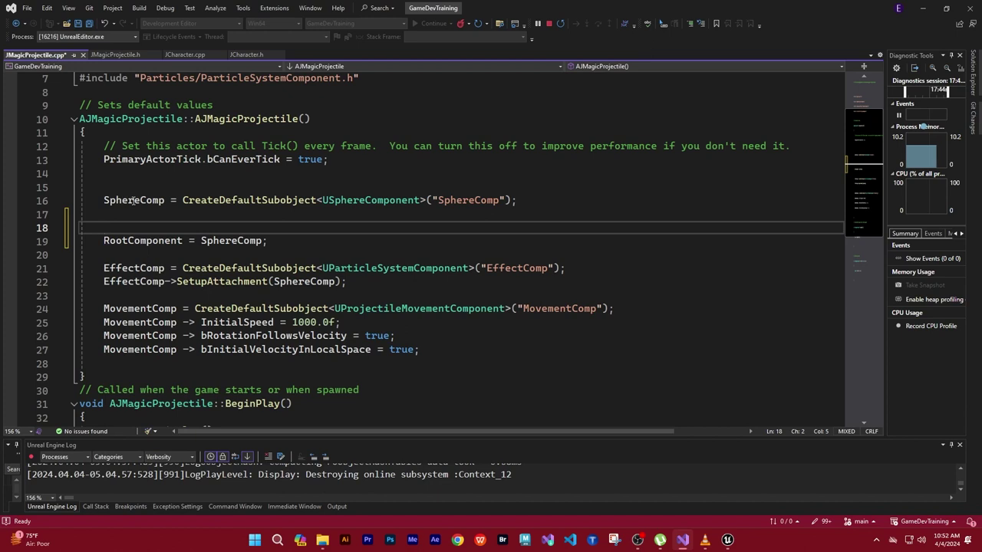
text(//Sphere)
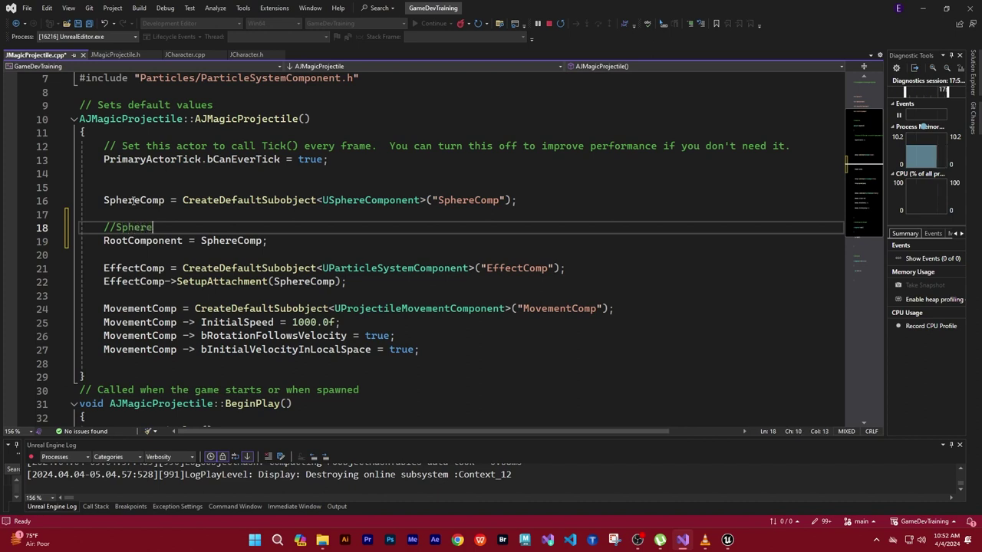
text(Comp)
text(->)
text(Set)
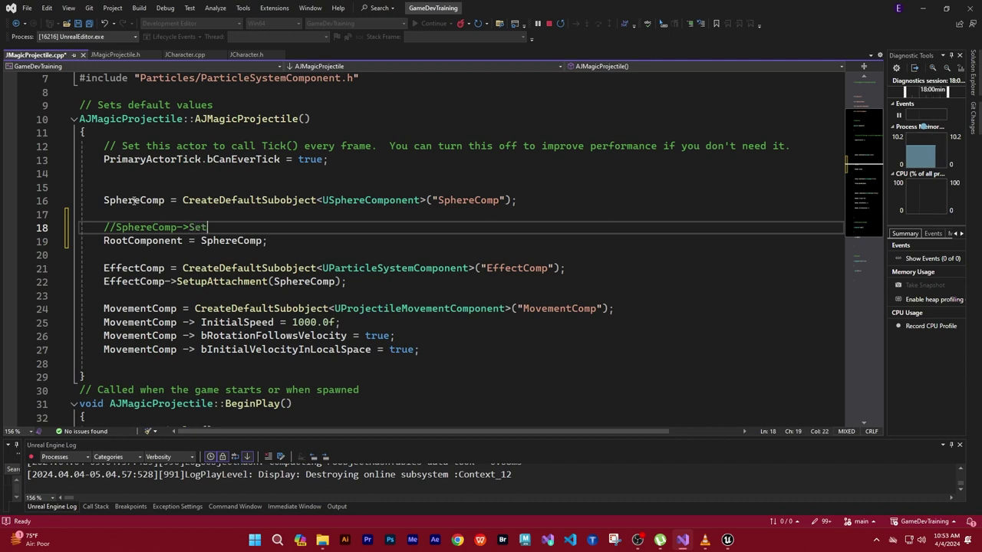
text(Collision)
text(Profile)
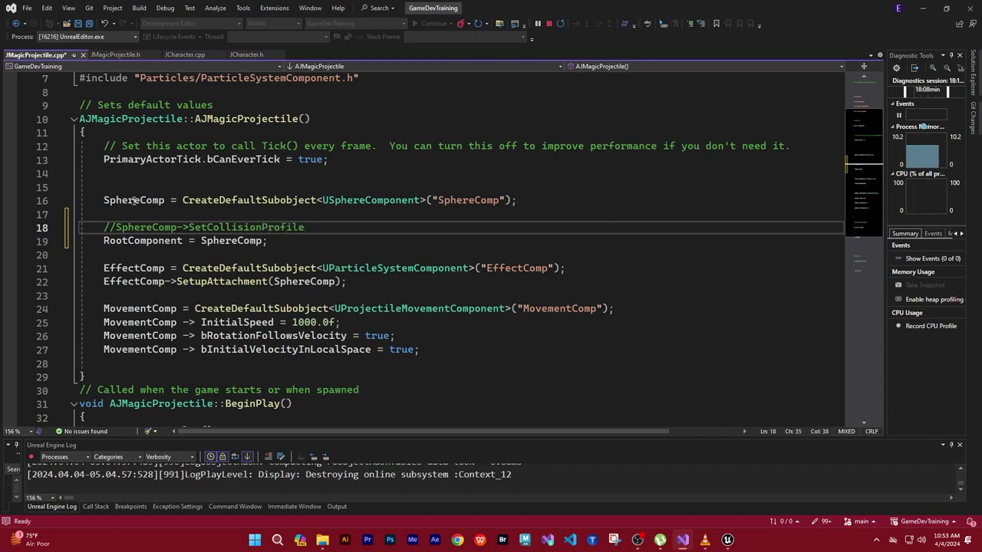
text(Name()
text()")
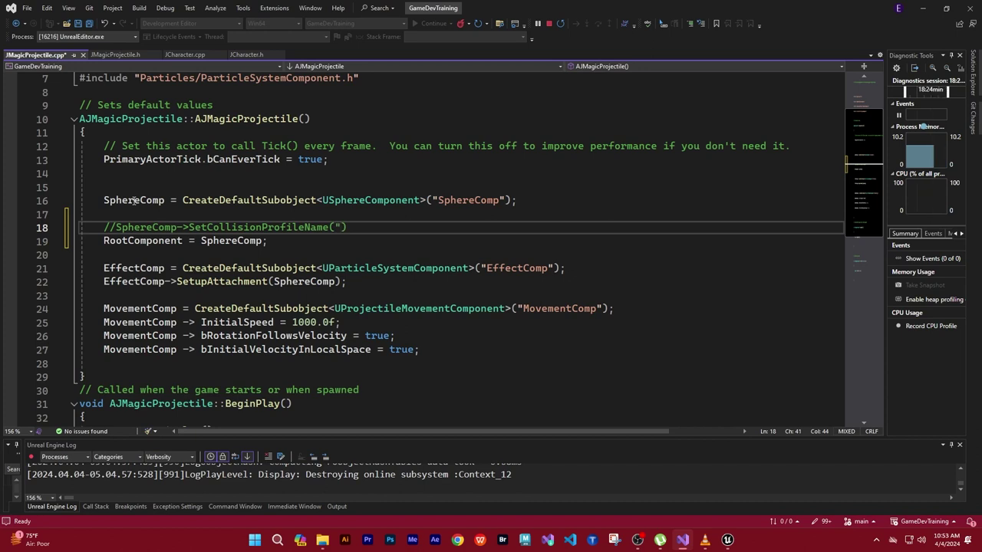
text(Projectile)
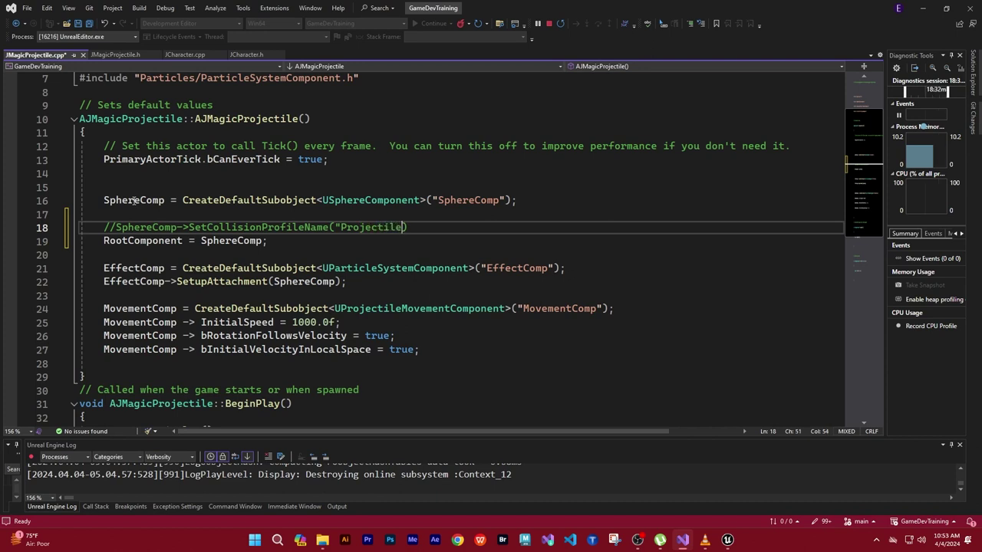
text(")
text();)
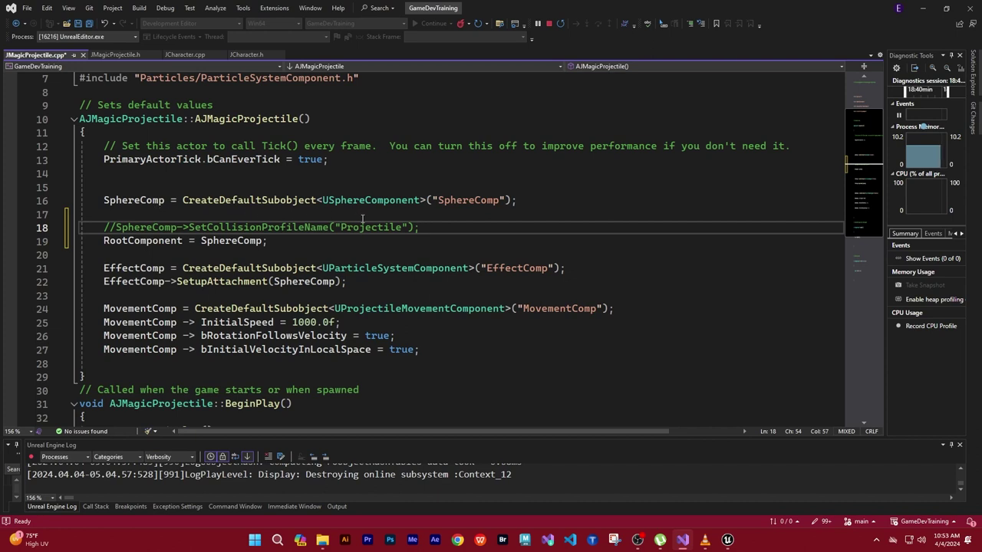
click(115, 227)
key(Return)
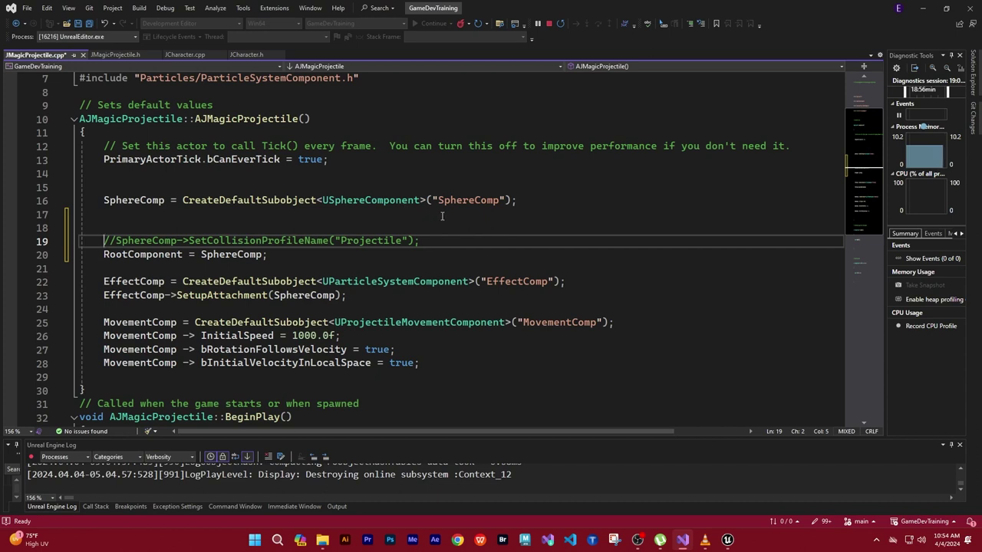
click(536, 202)
Add SphereComp->SetCollisionObjectType(ECC_WorldDynamic); right below SphereComp's creation.
key(Return)
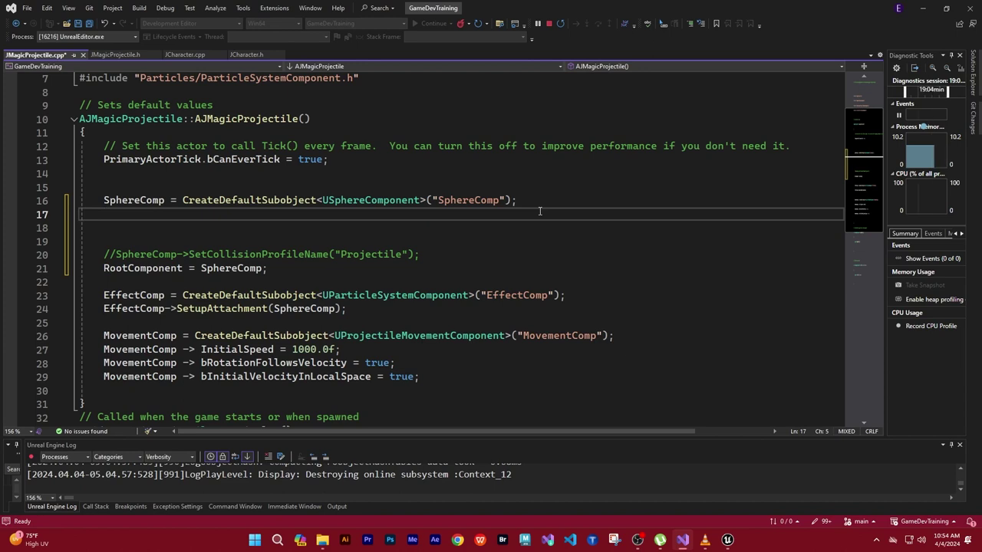
text(Sphere)
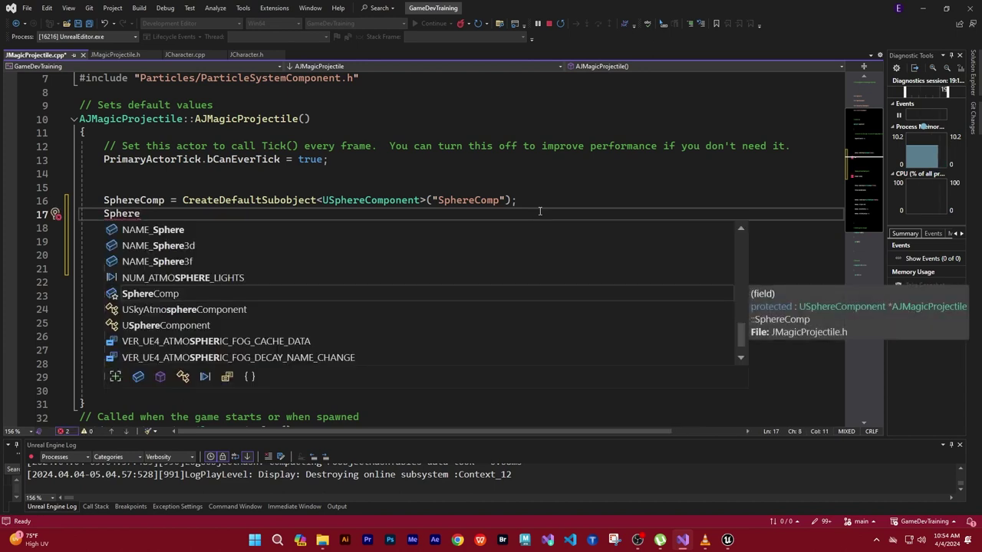
text(Comp)
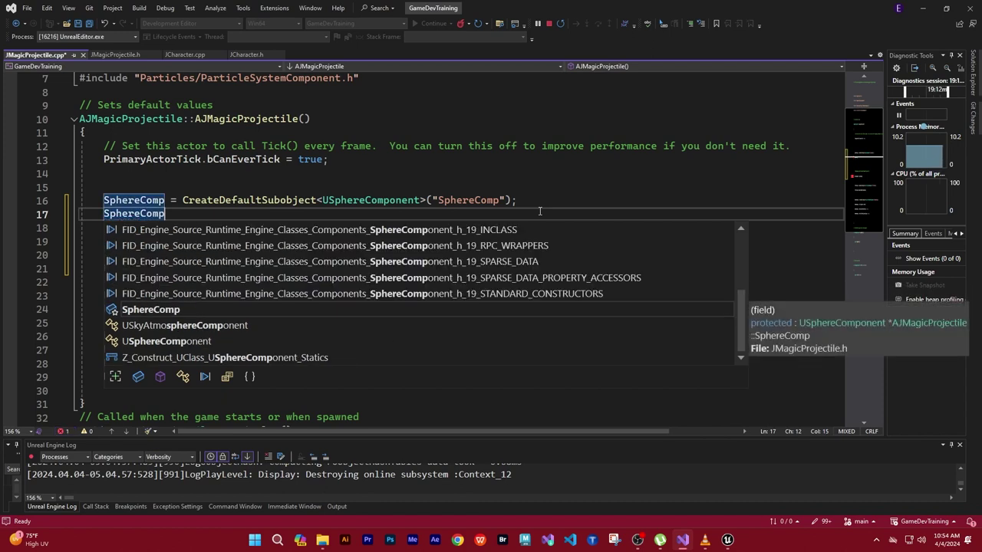
text(->)
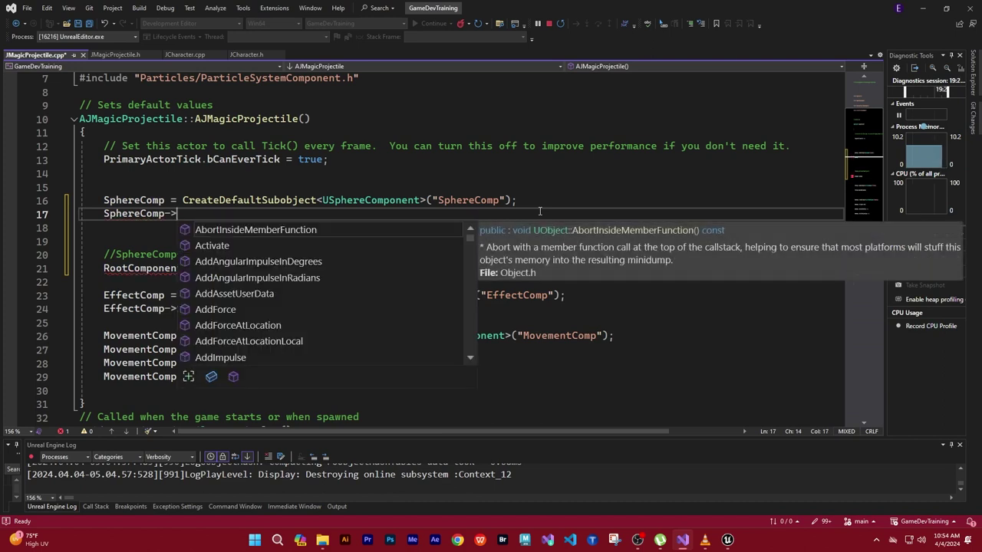
text(SetCollision)
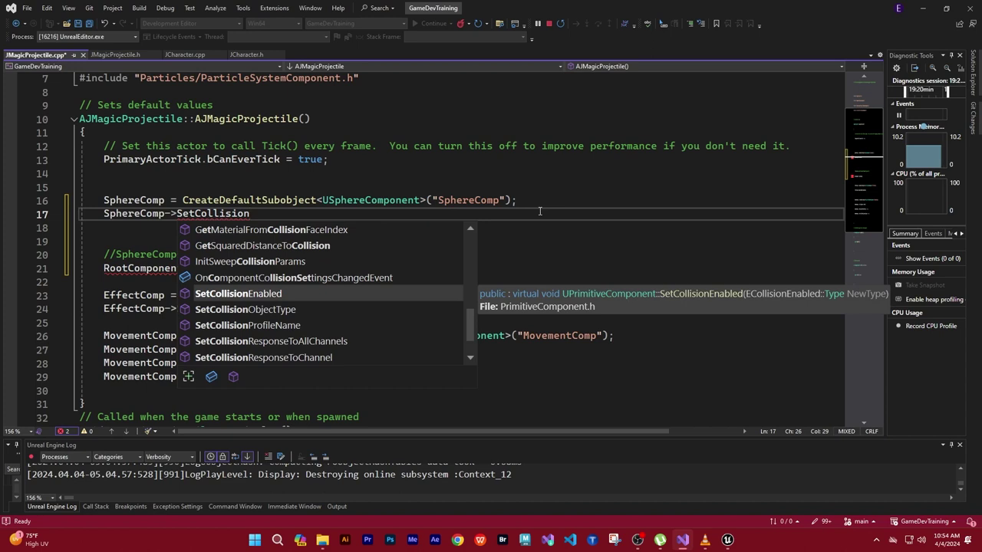
text(Obje)
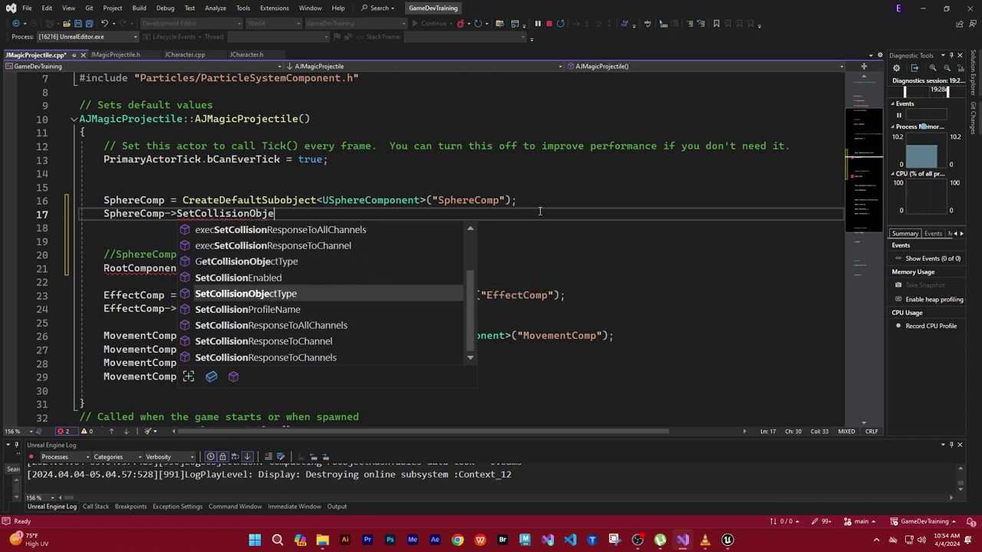
text(ct)
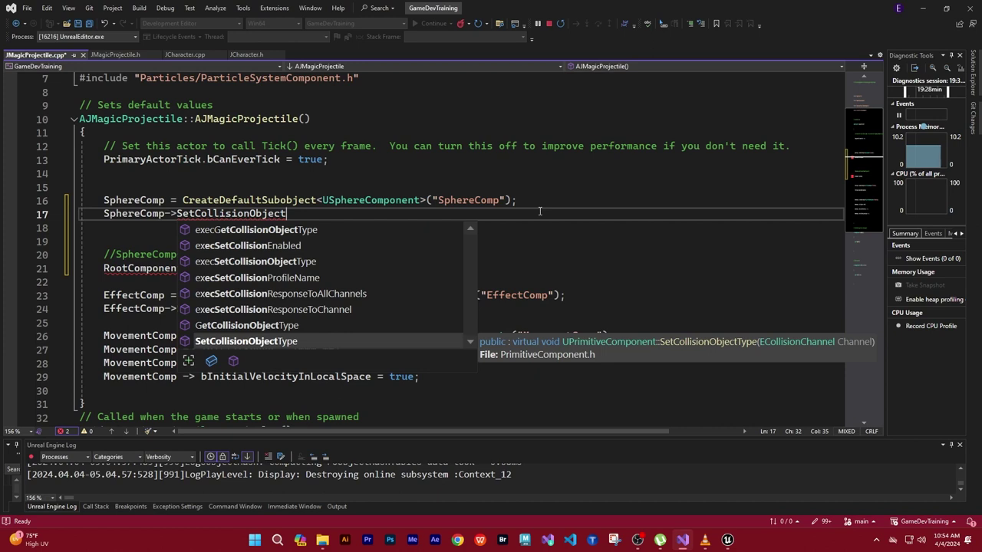
text(Type)
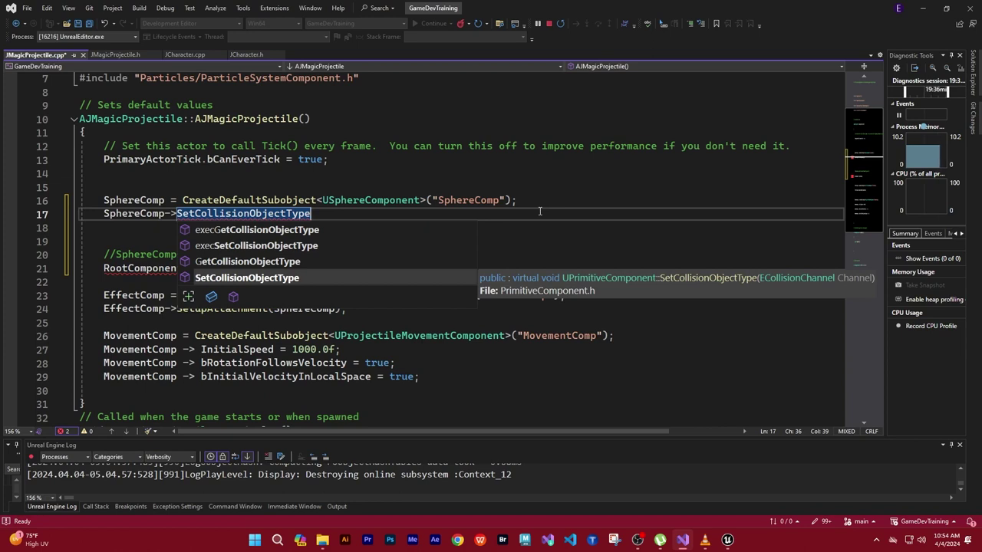
key(Escape)
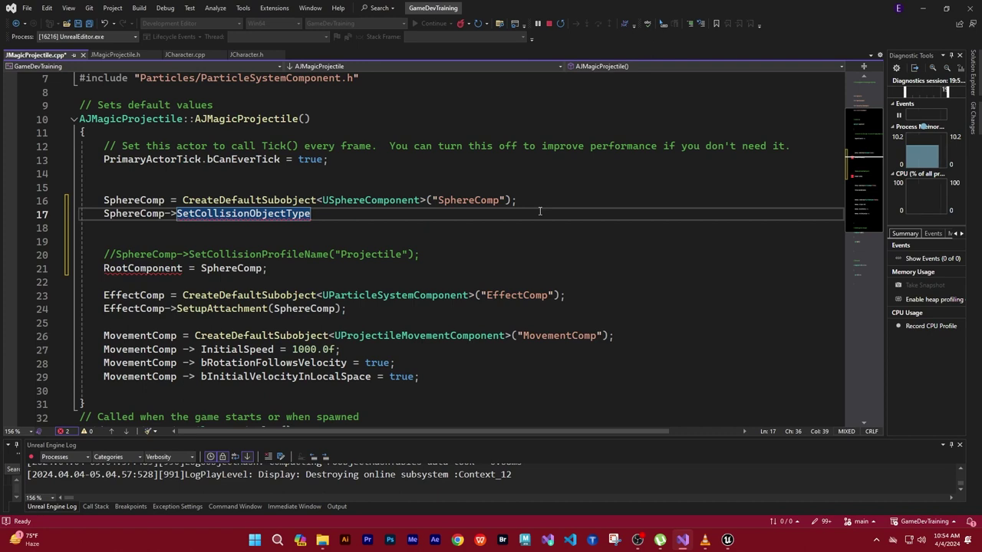
text(()
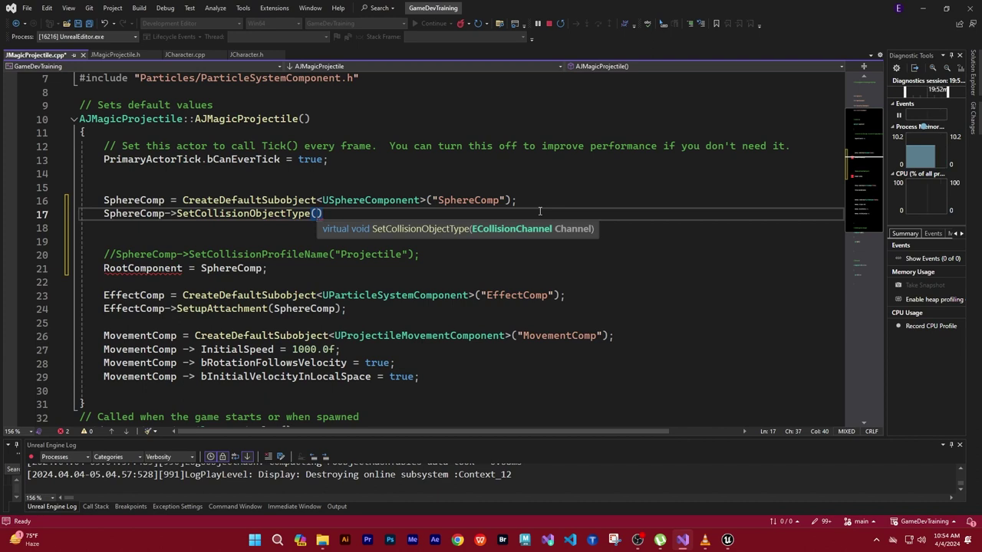
text(E)
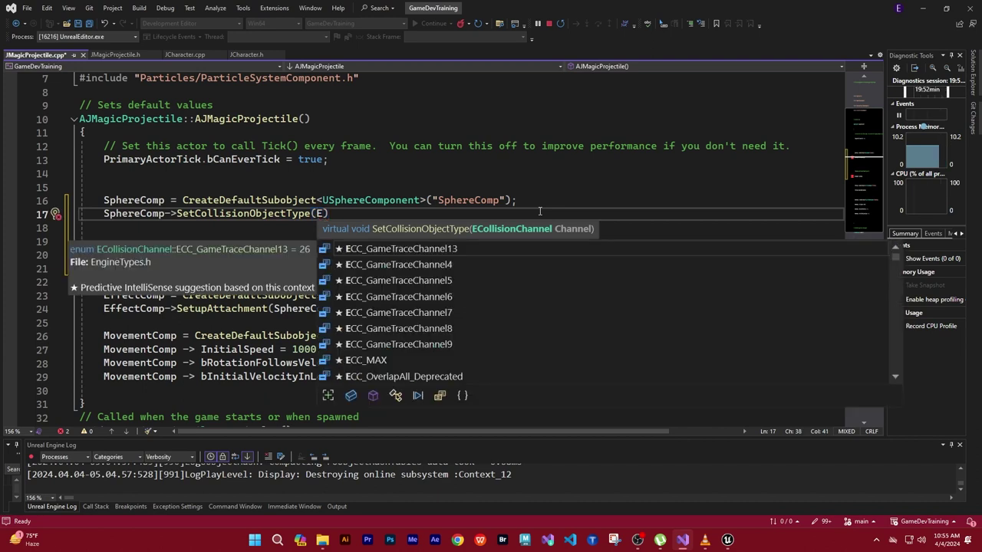
text(CC_W)
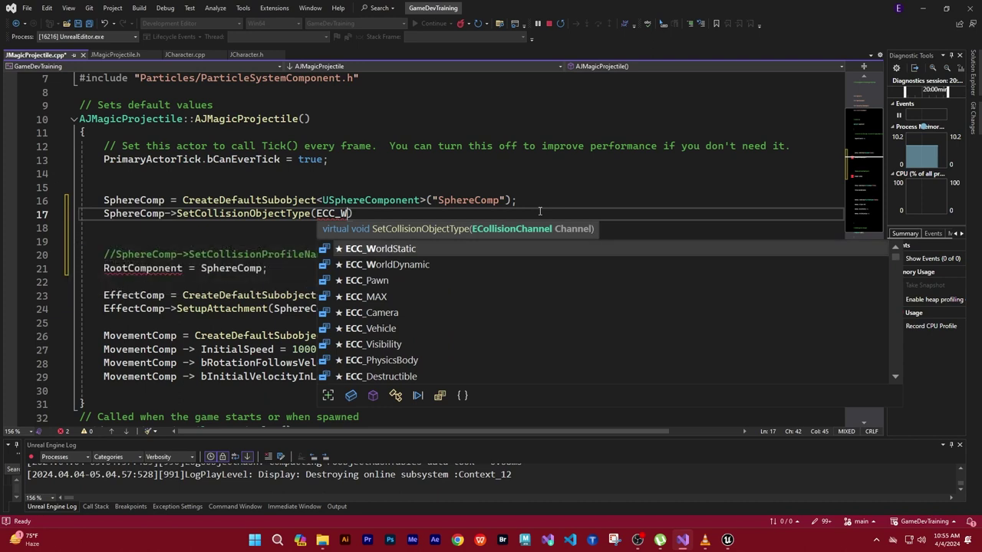
key(Down)
key(Tab)
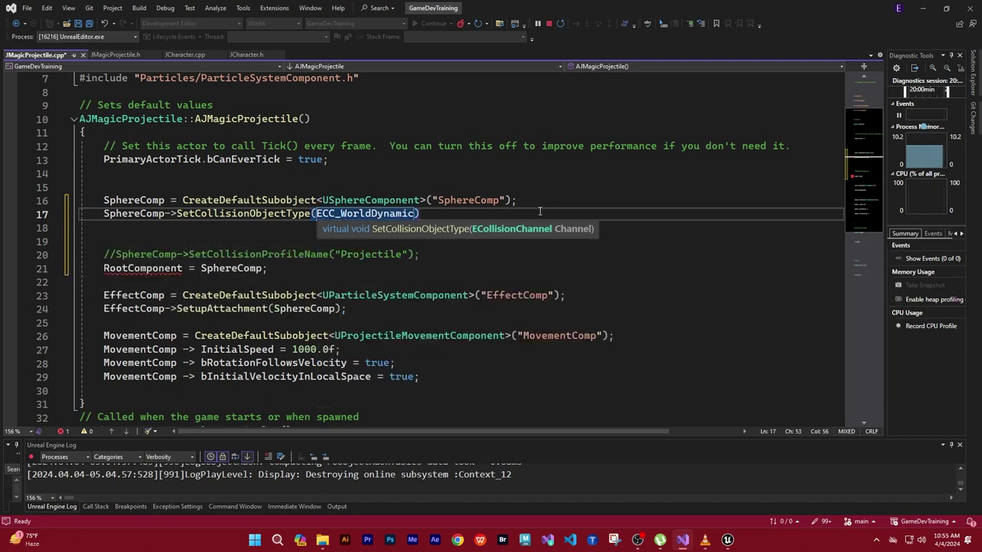
key(End)
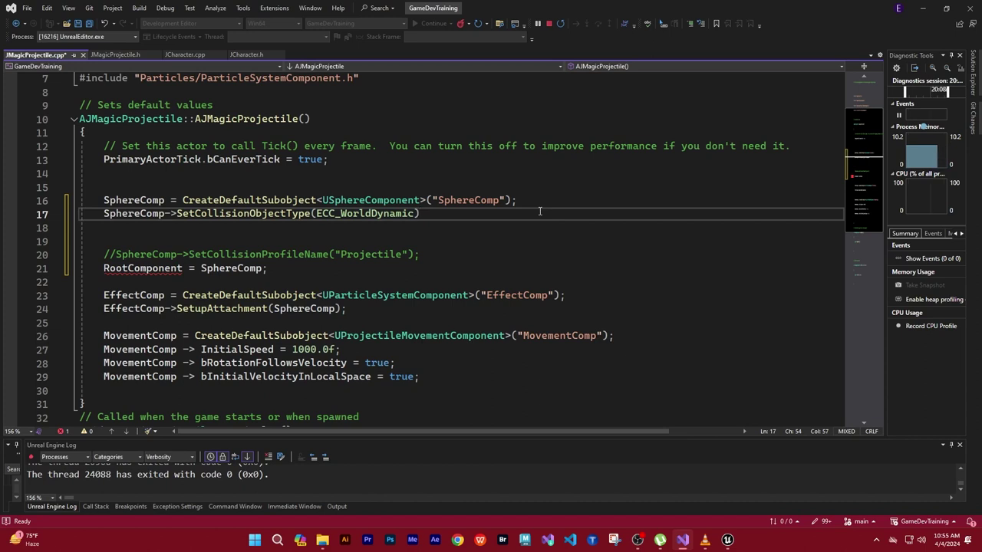
text(;)
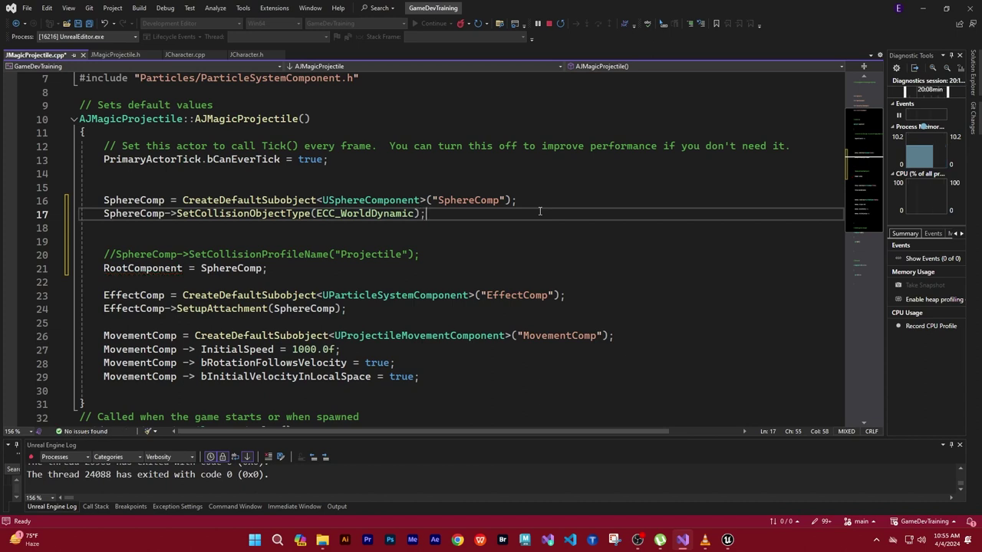
key(Return)
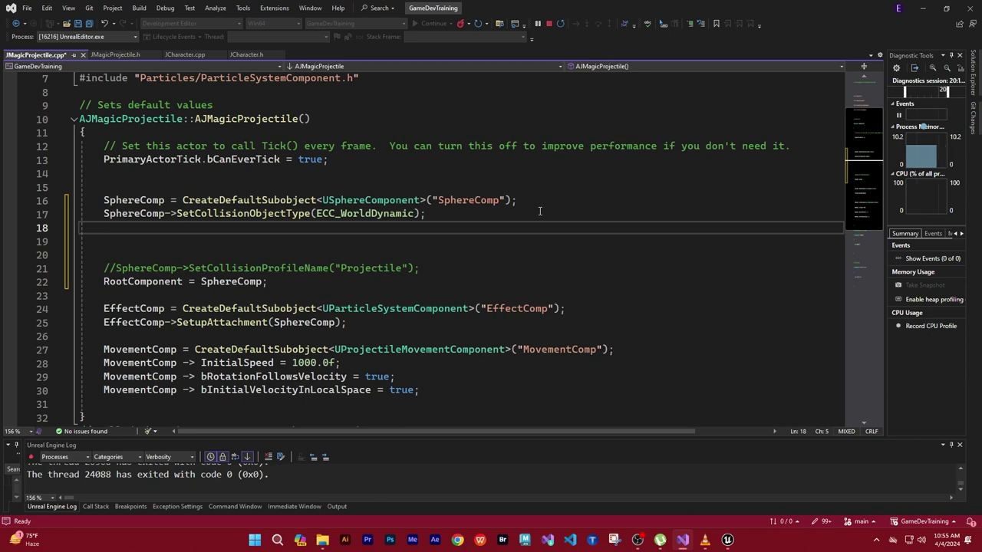
Write SphereComp->SetCollisionResponseToAllChannels(ECR_Ignore) on line 18 via IntelliSense.
text(Sphere)
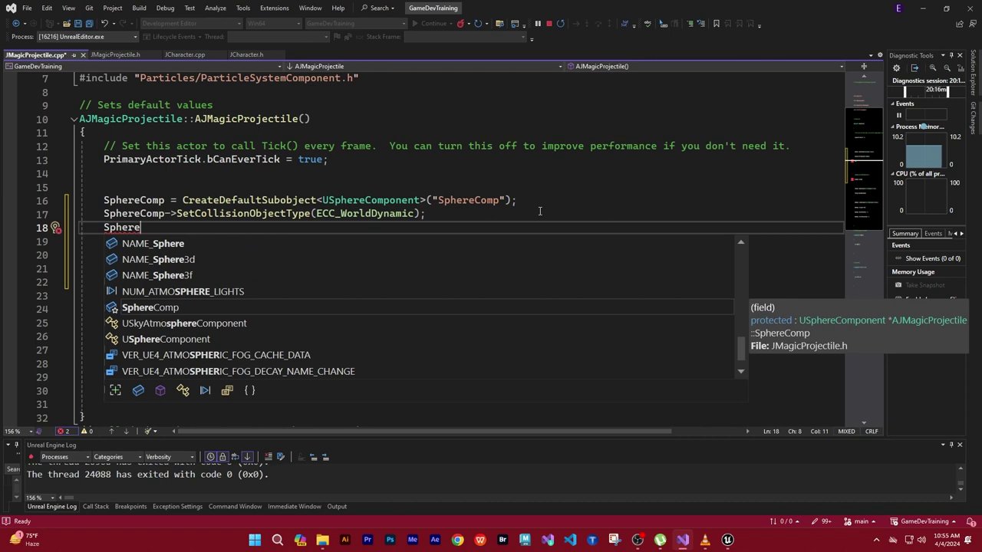
text(Comp)
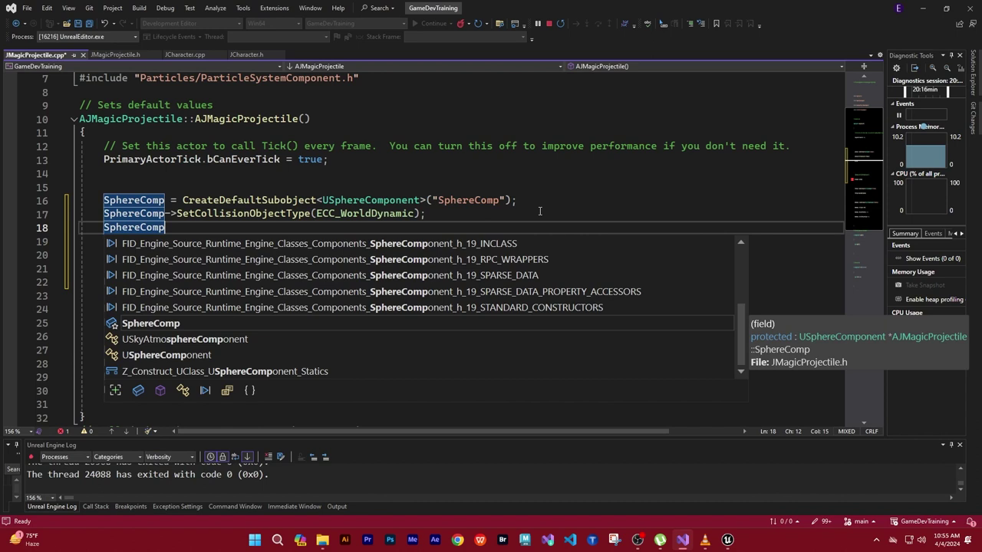
text(->)
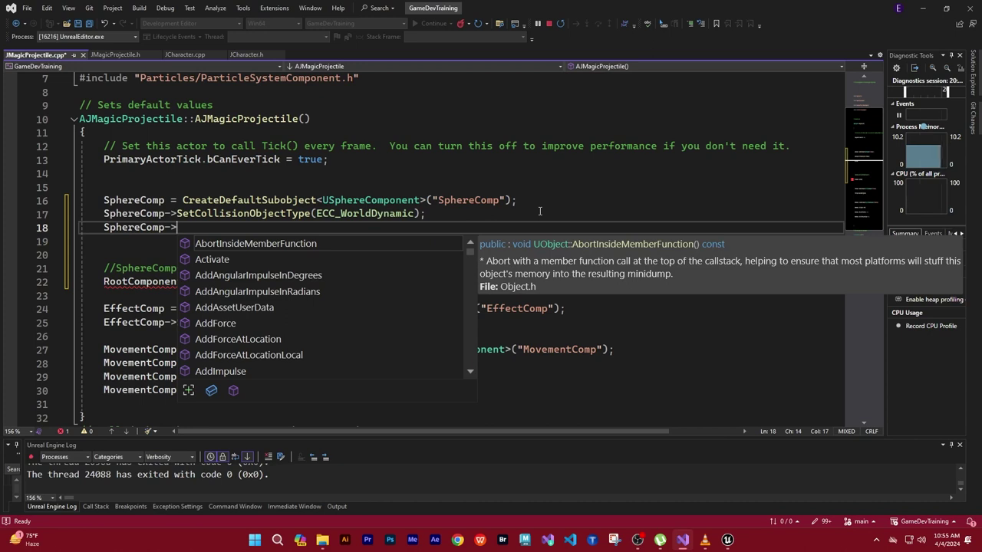
text(Set)
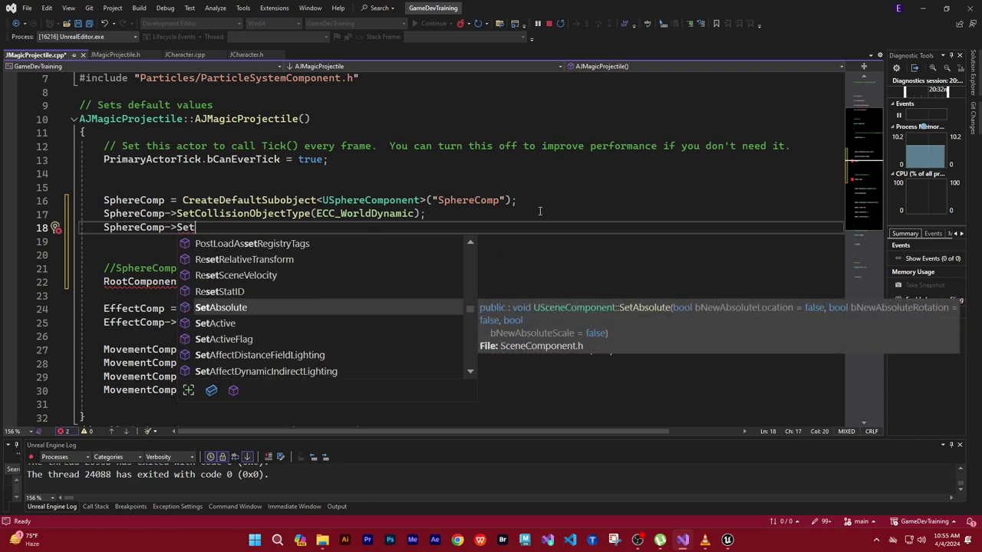
text(CollisionRe)
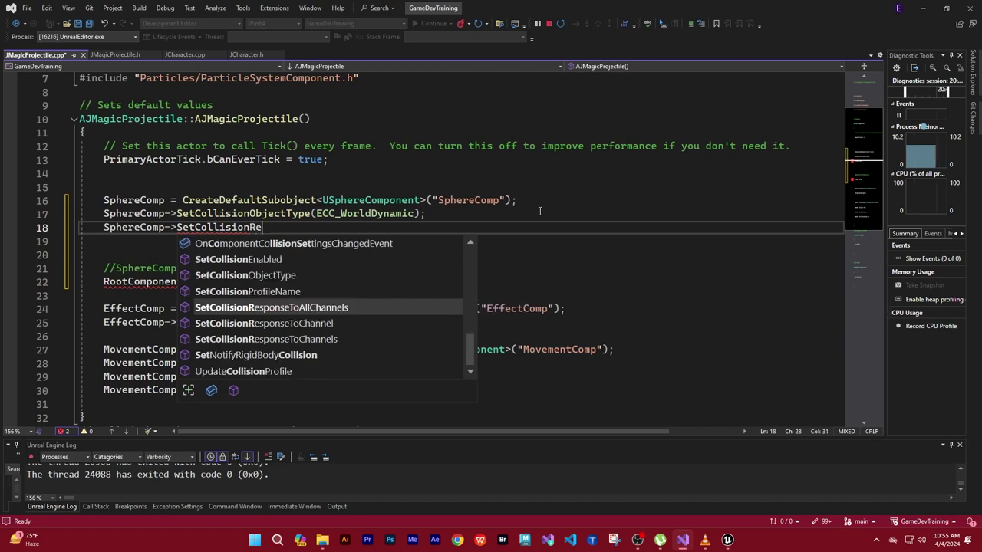
text(sponse)
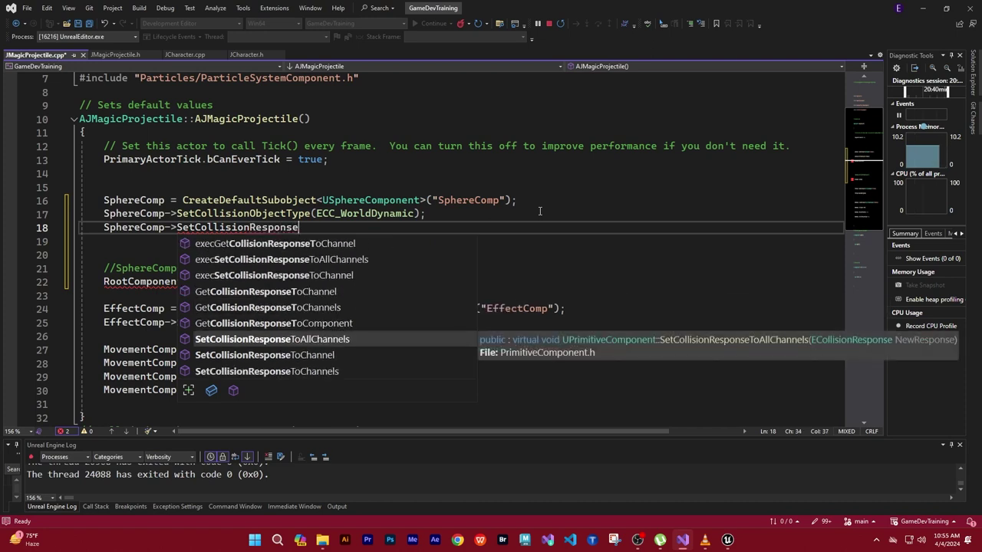
key(Up)
key(Down)
key(Up)
key(Up)
key(Up)
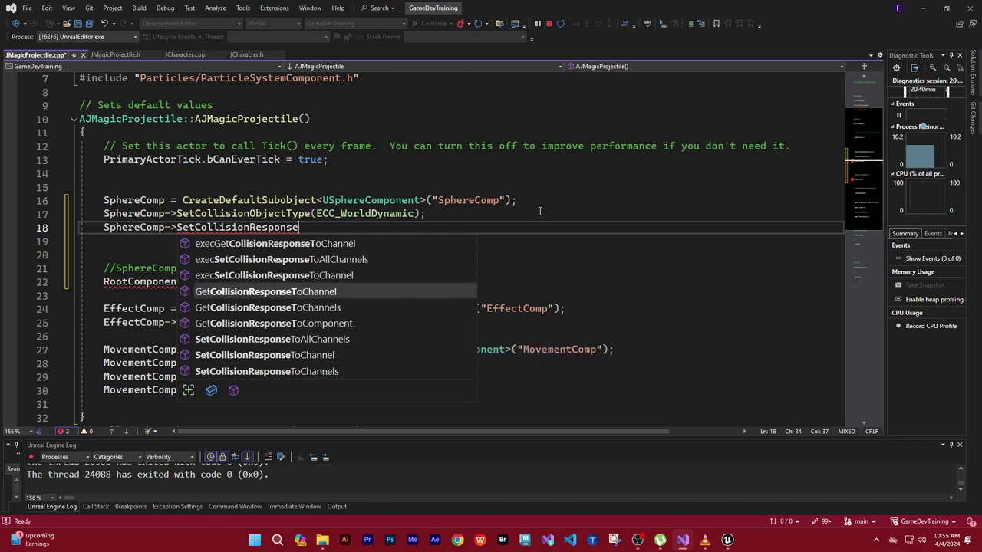
key(Down)
key(Down)
key(Down)
key(Down)
key(Up)
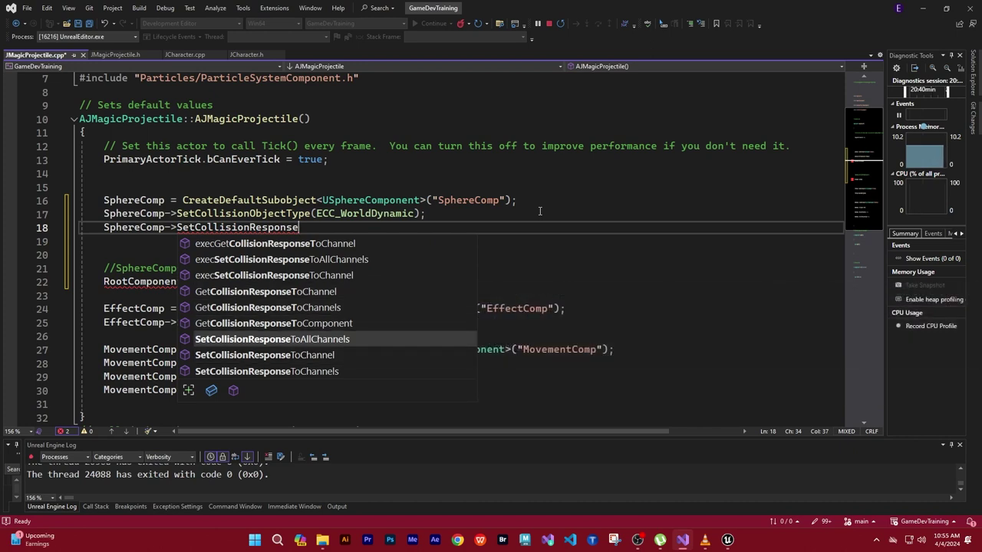
key(Down)
key(Up)
key(Tab)
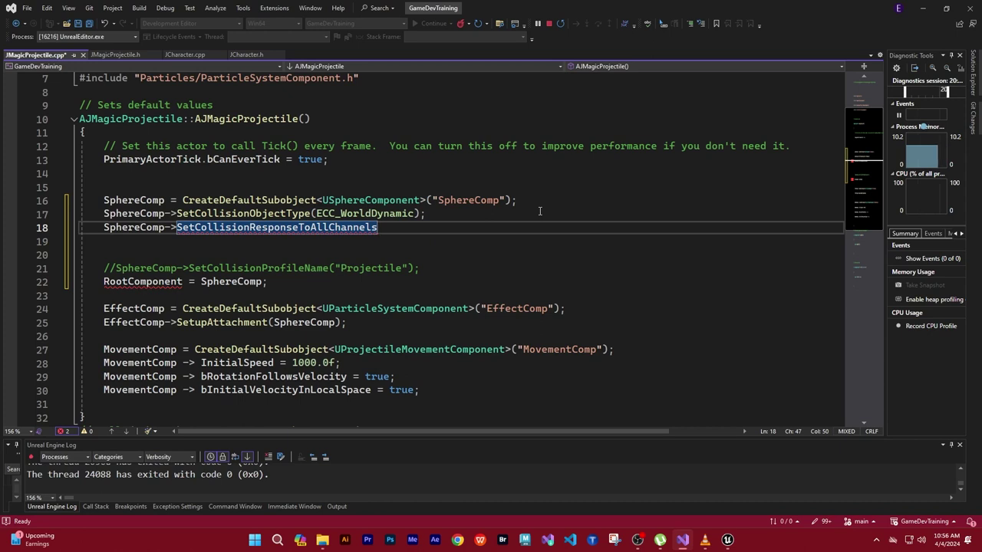
text(()
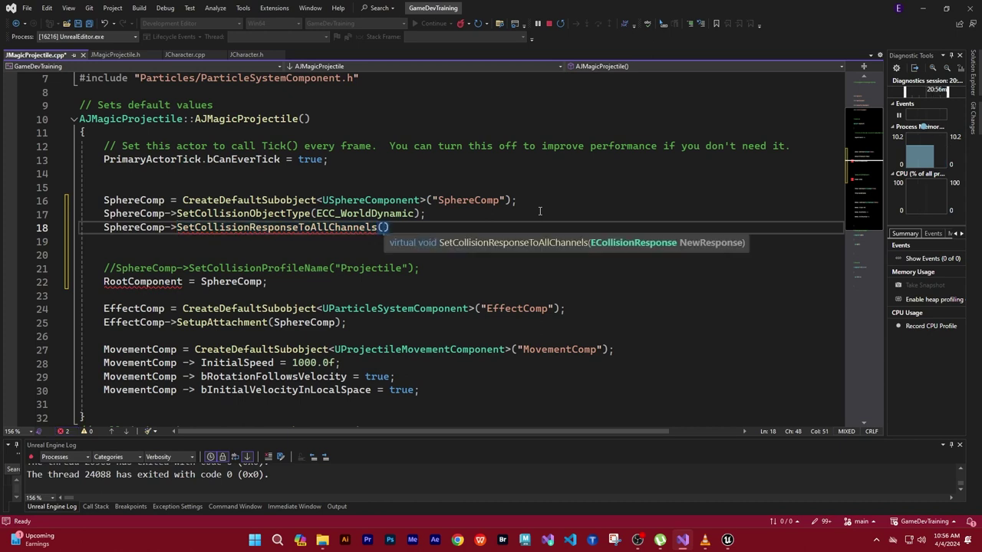
text(E)
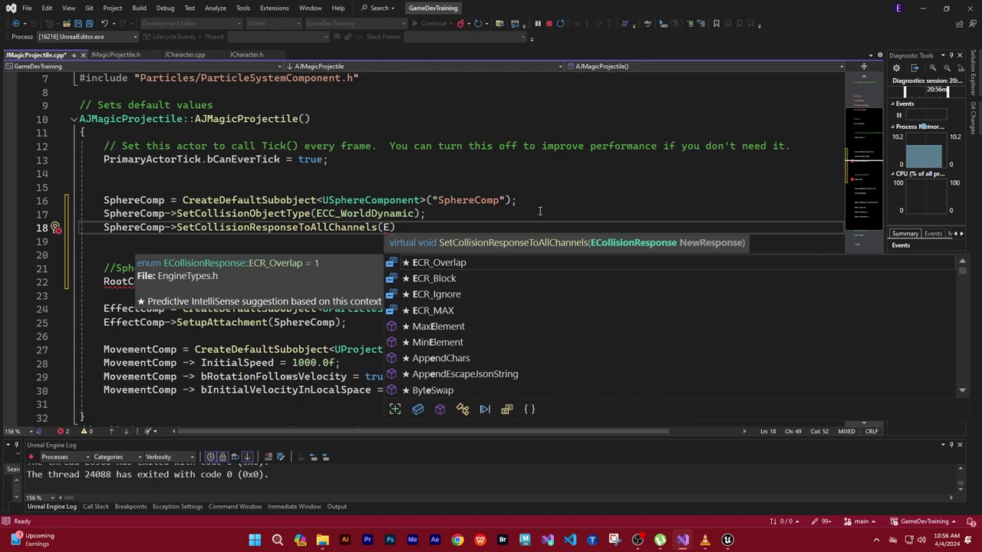
text(CR)
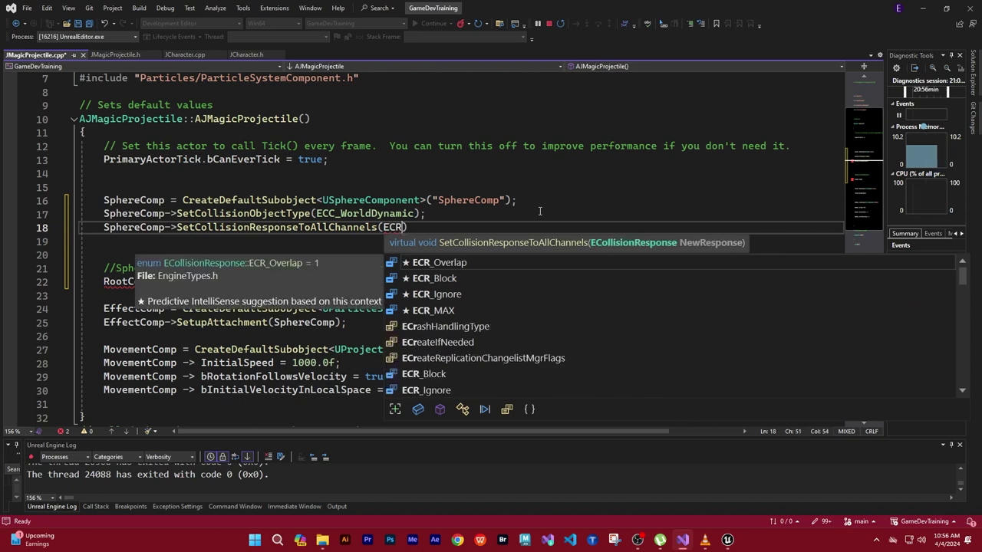
text(_I)
text(gn)
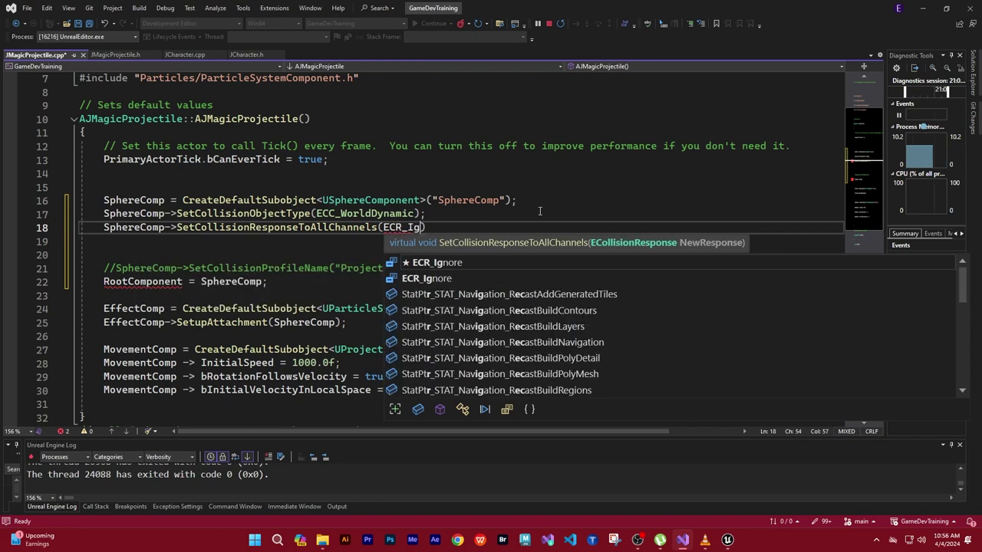
text(ore)
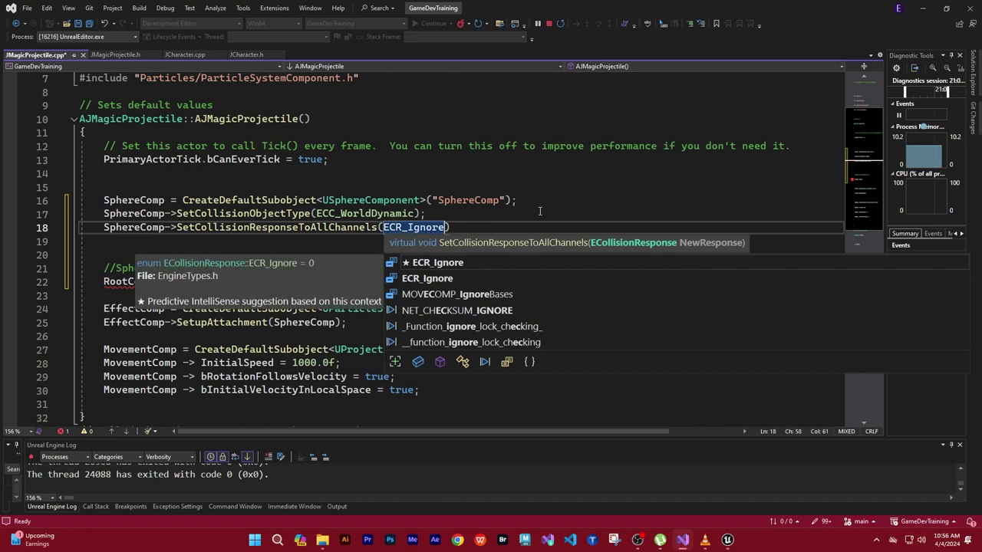
text())
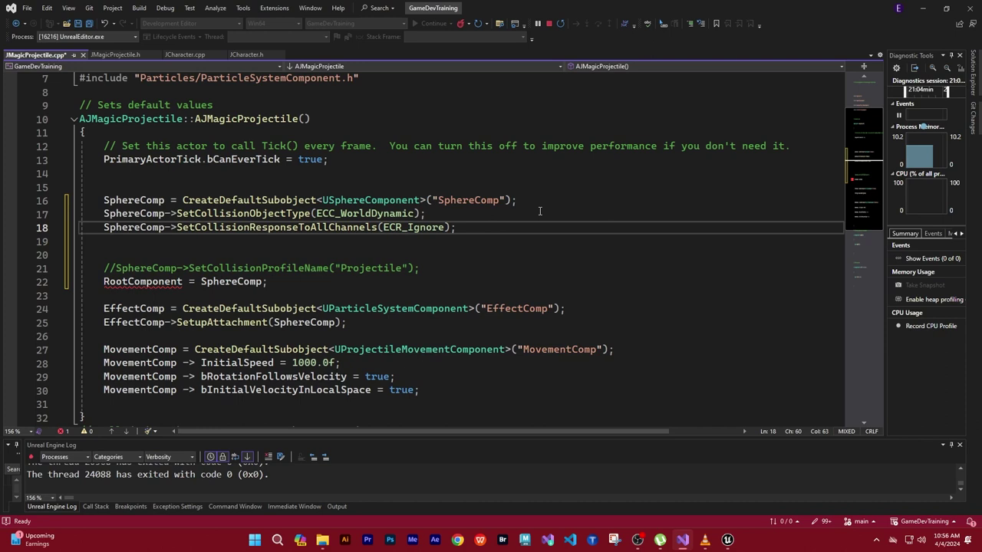
Add SphereComp->SetCollisionResponseToChannel(Ecc_Pawn, ECR_Overlap); on line 19 and start correcting the 'Ecc' casing.
key(Return)
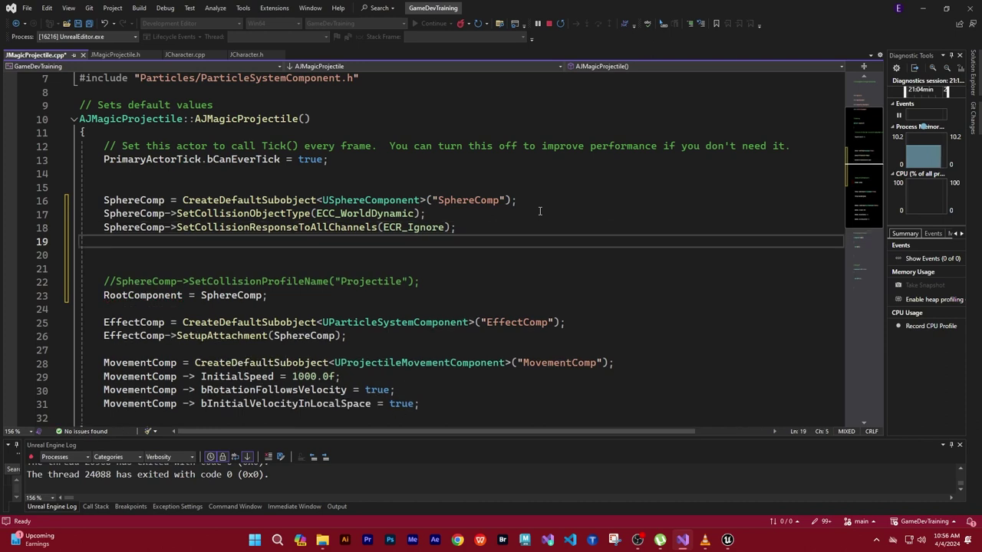
text(Sphere)
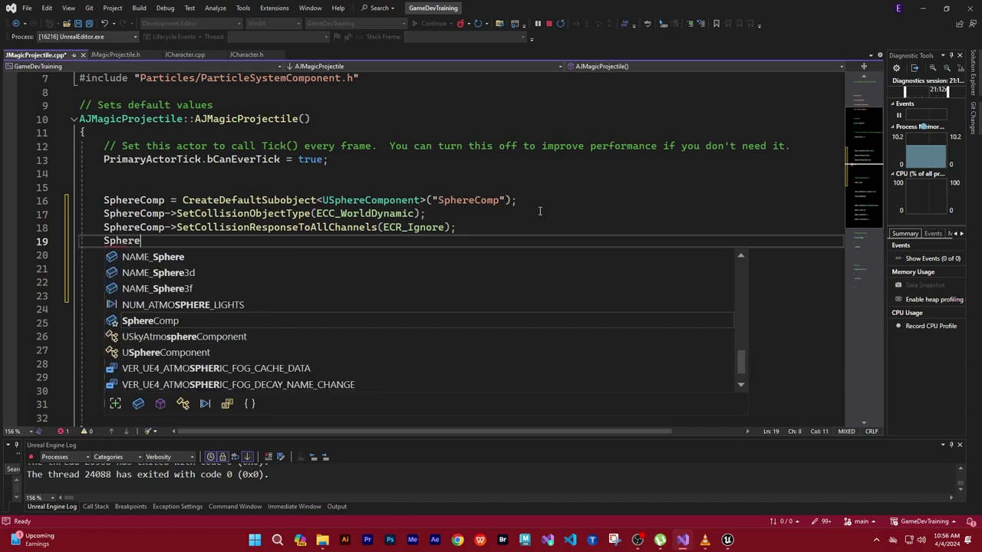
text(C)
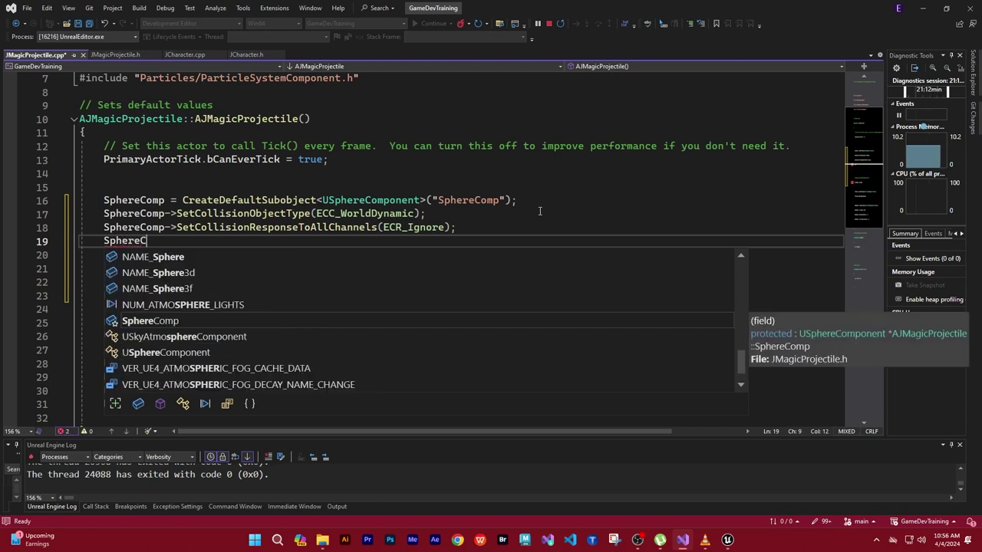
text(omp)
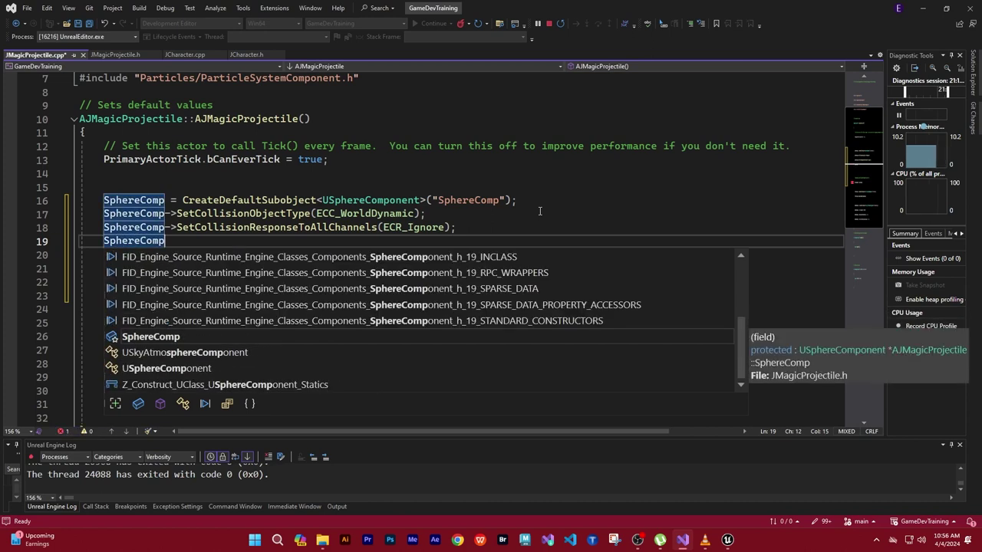
key(Escape)
text(->)
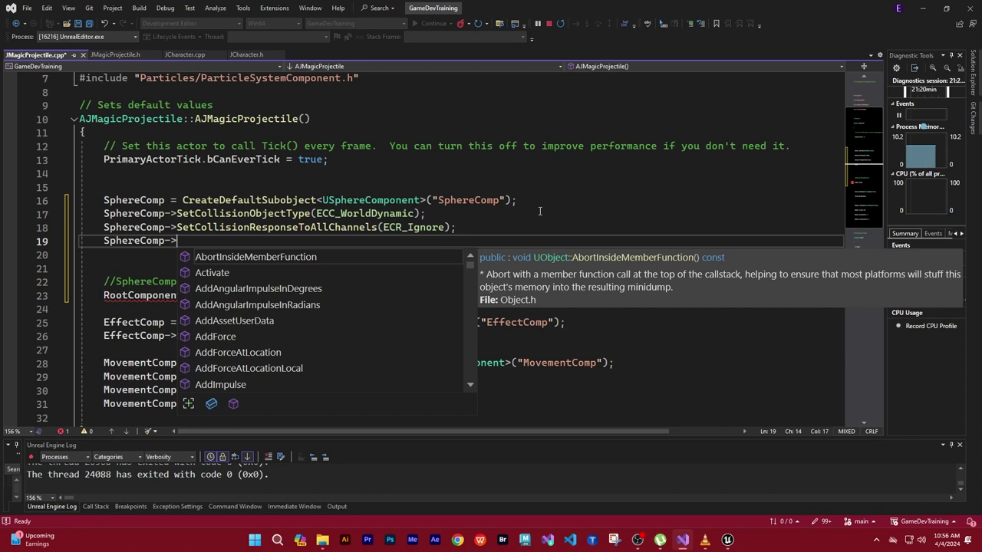
text(S)
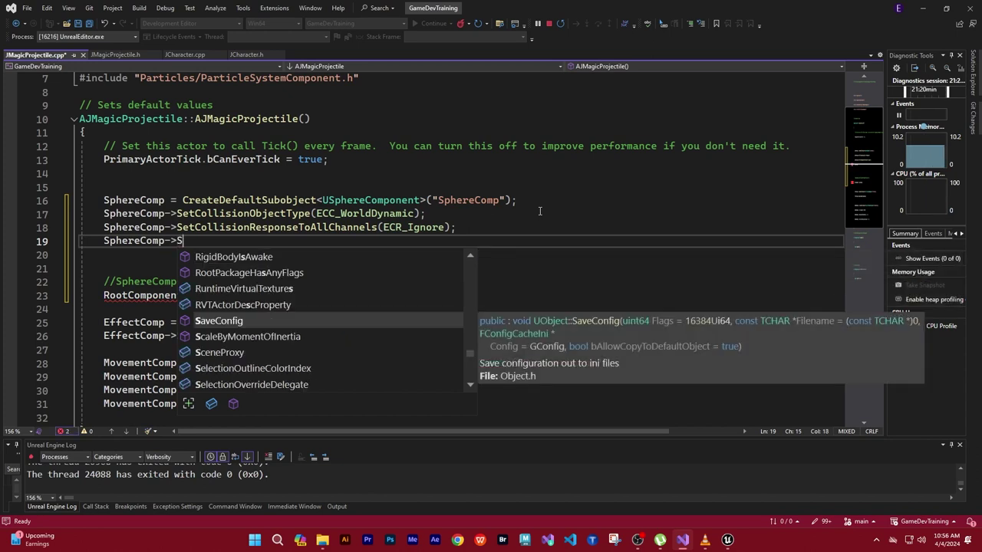
text(et)
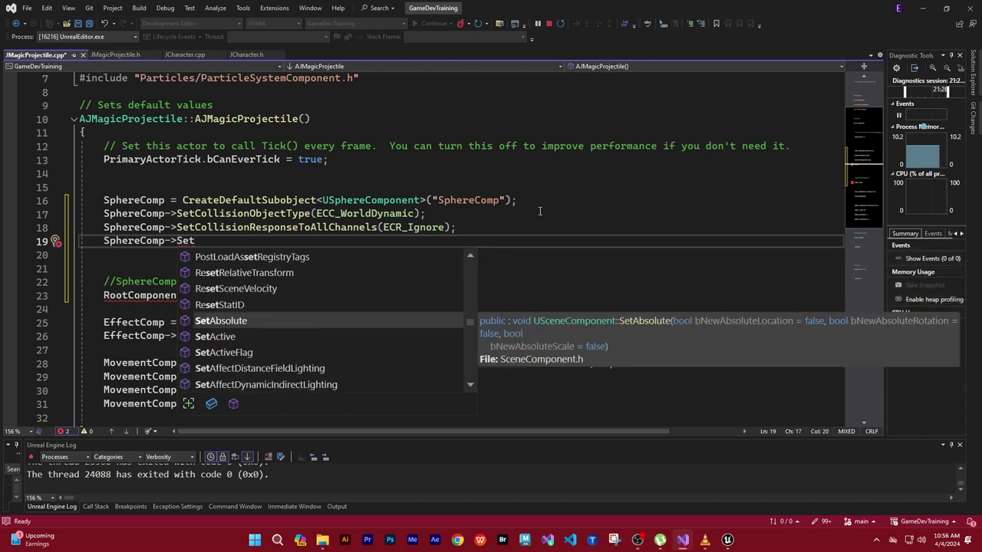
text(Coll)
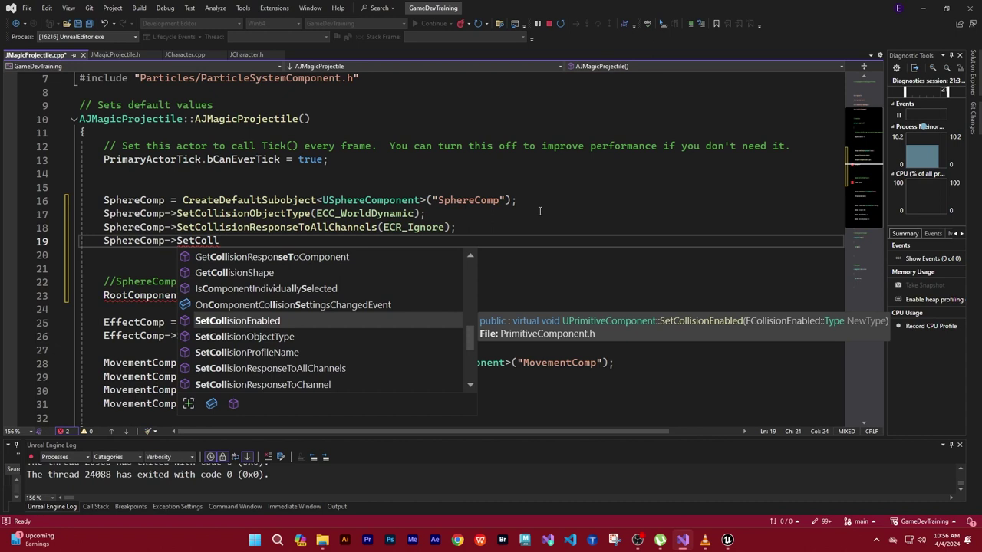
key(Down)
key(Down)
key(Down)
key(Down)
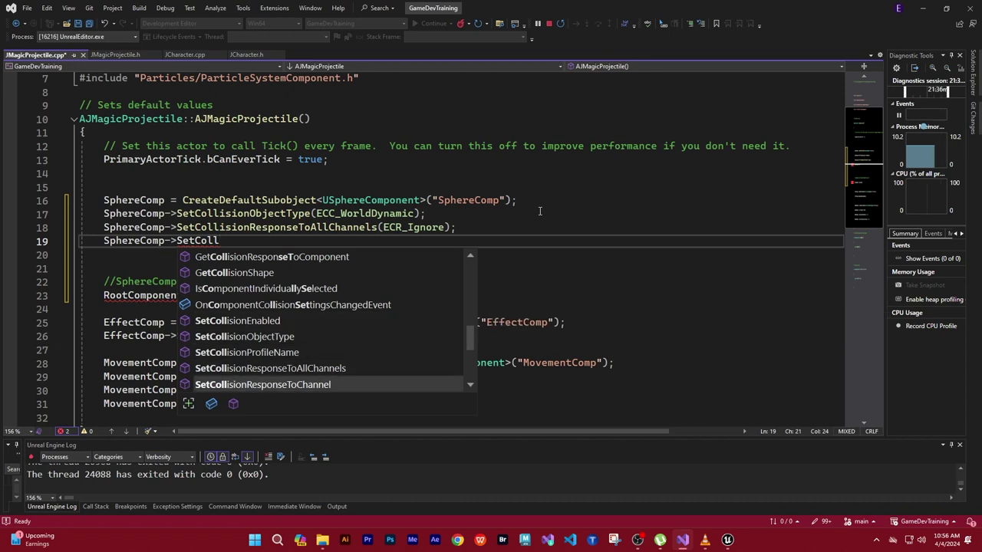
key(Tab)
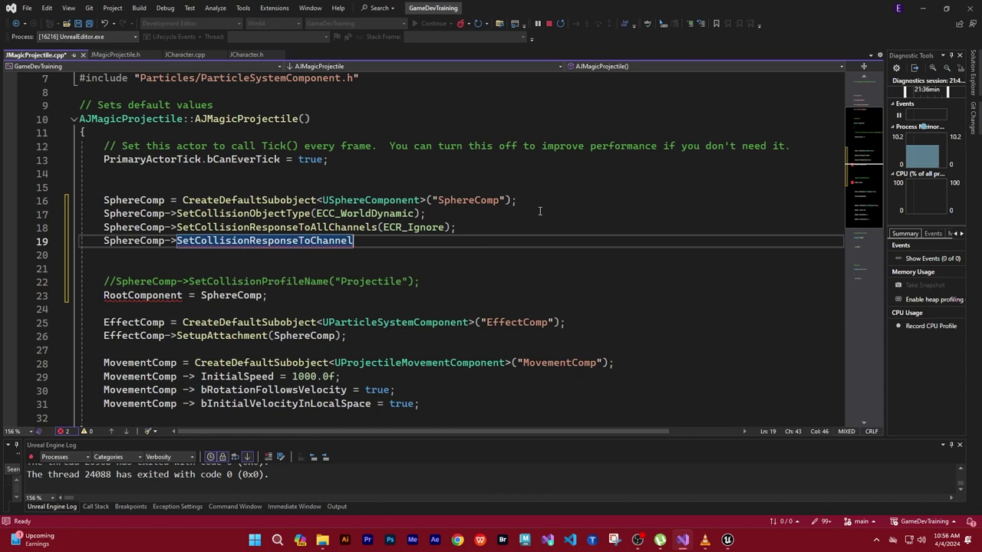
text(()
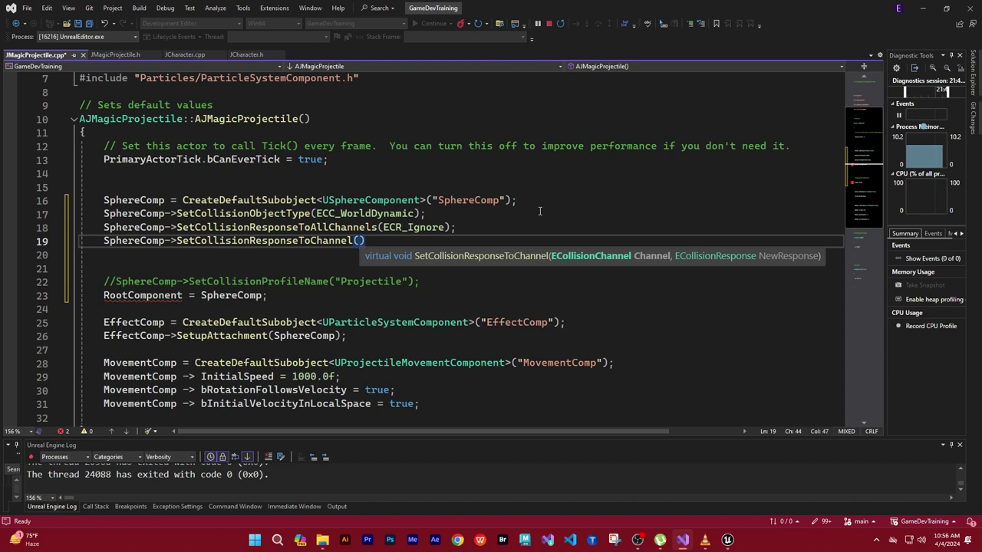
text(Ecc_Pa)
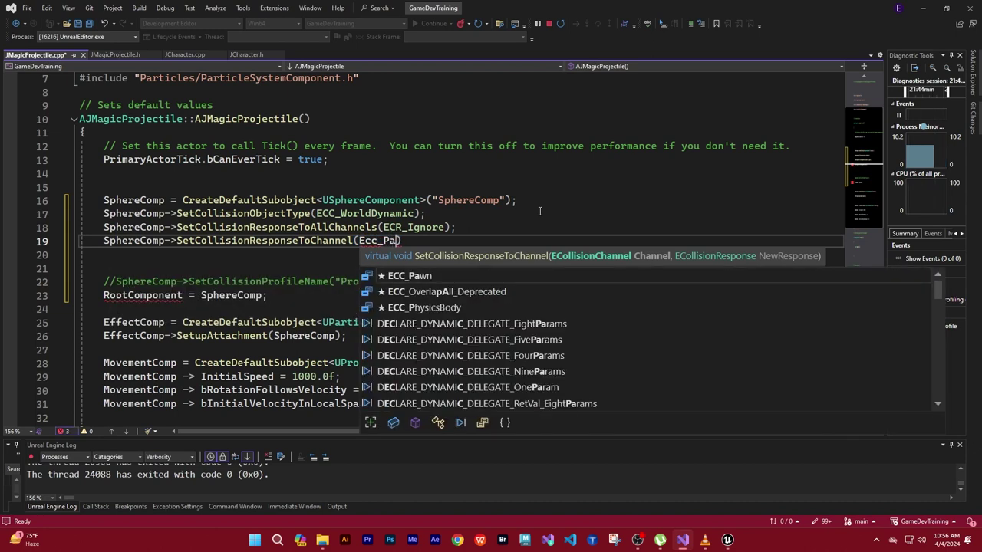
text(wn)
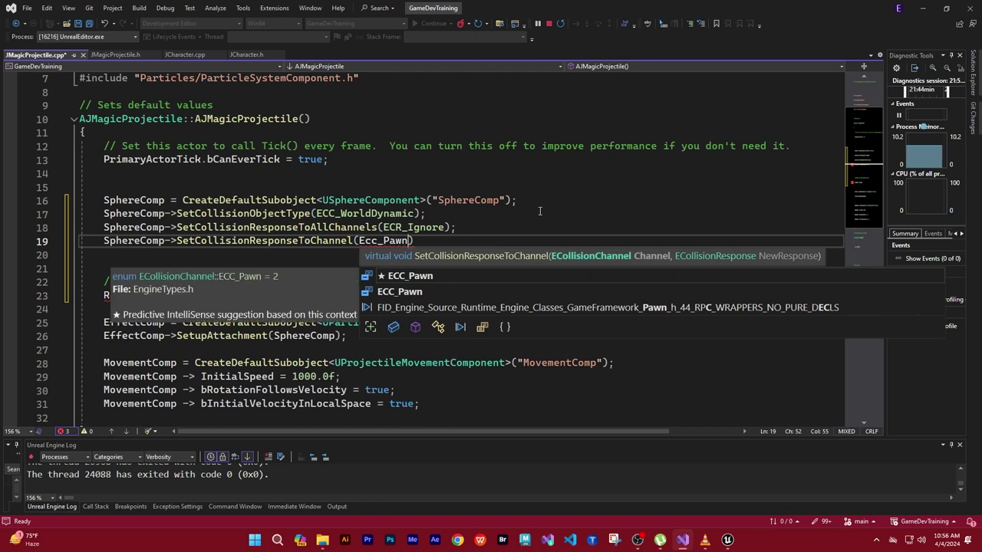
key(Escape)
text(, )
text(EC)
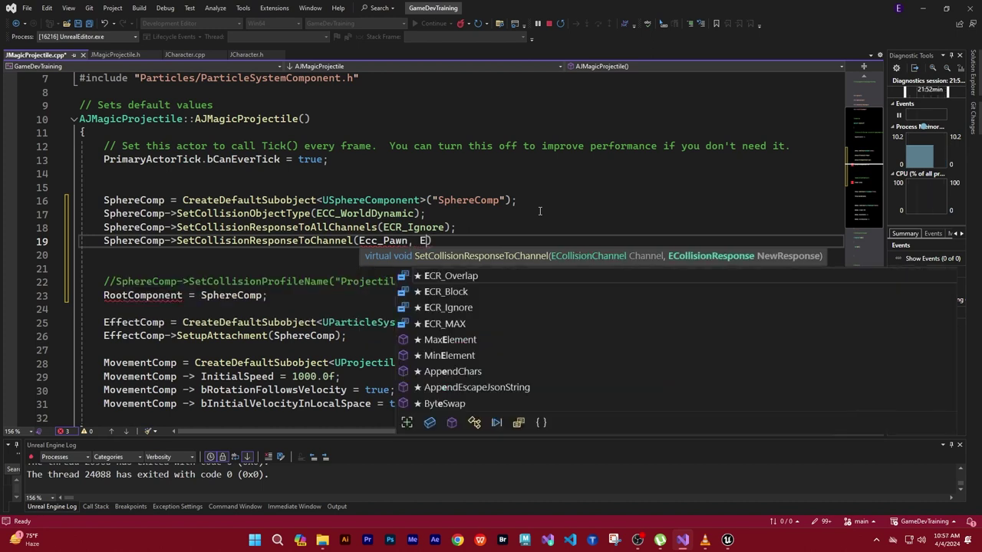
text(R)
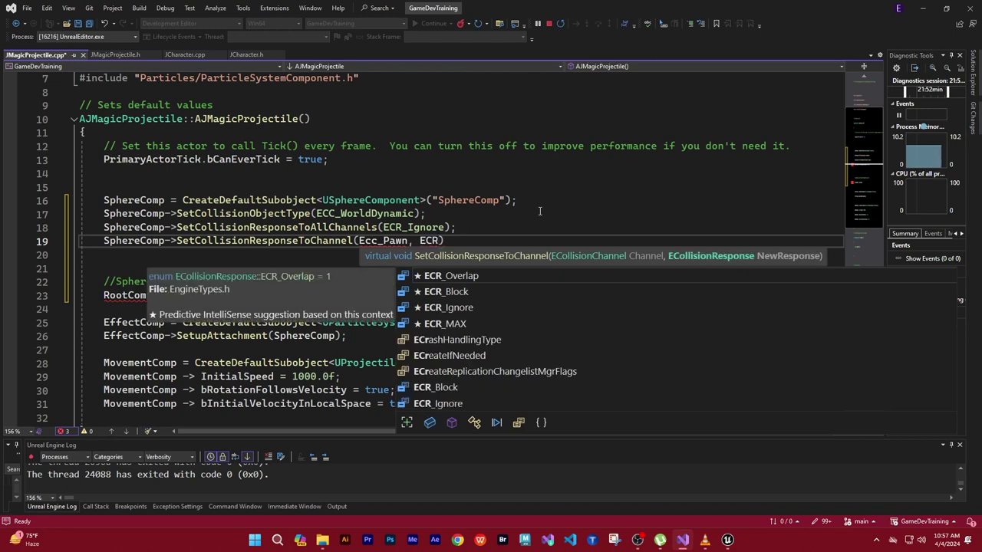
text(_Overla)
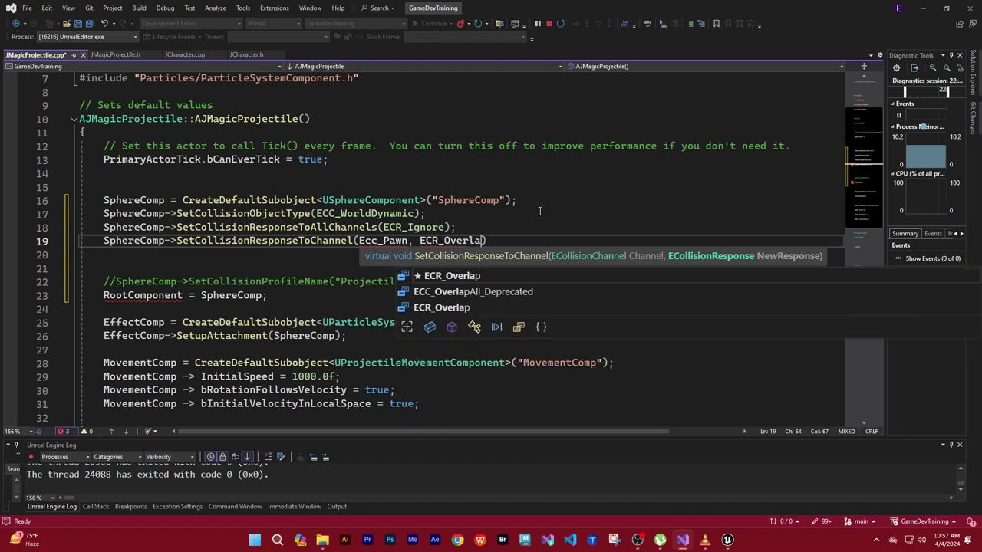
text(p)
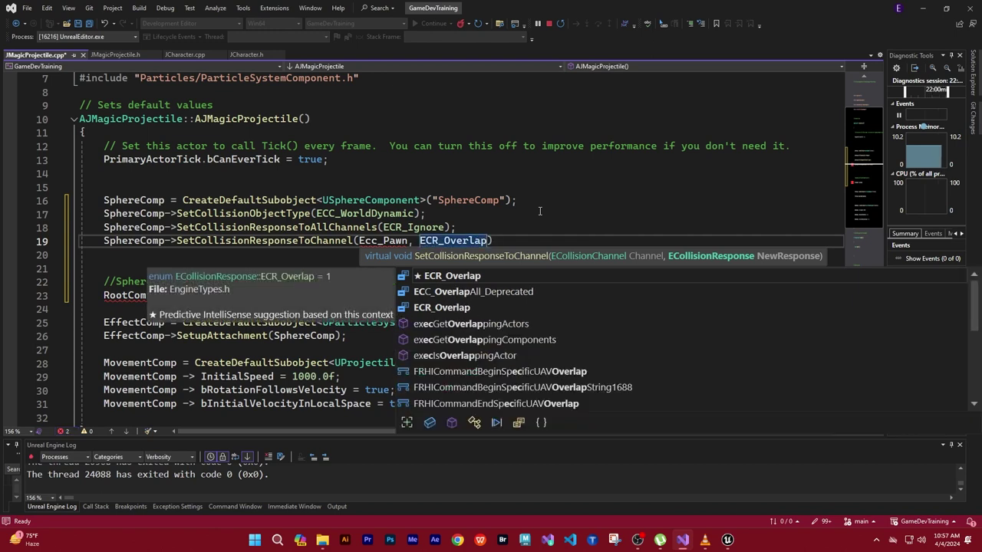
text();)
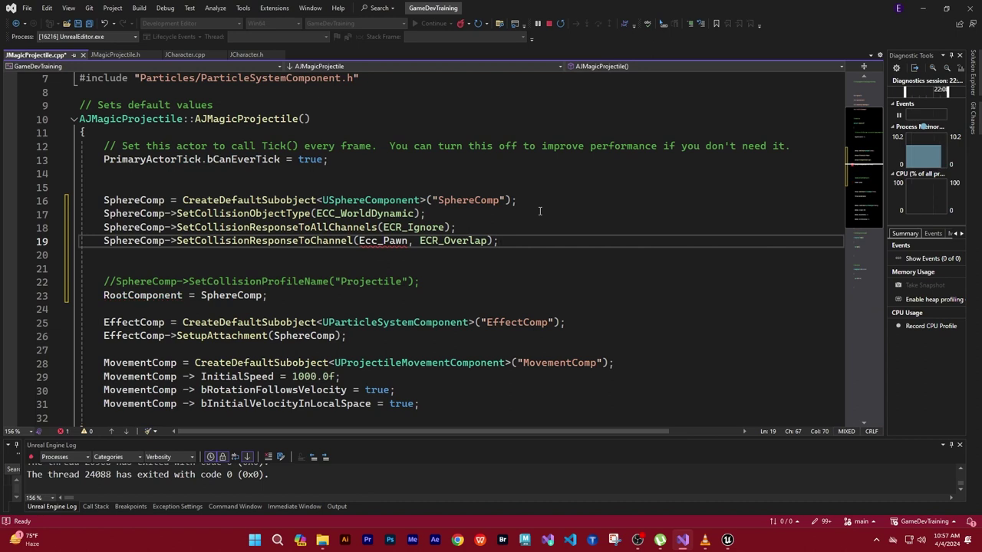
key(Left)
key(Left)
key(Left)
key(Left)
key(Left)
key(Left)
key(Left)
key(Left)
key(Left)
key(Left)
key(Left)
key(Left)
key(Left)
key(Left)
key(Left)
key(BackSpace)
key(BackSpace)
Correct Ecc_Pawn to ECC_Pawn and delete the blank line above the commented profile call.
text(CC)
click(536, 240)
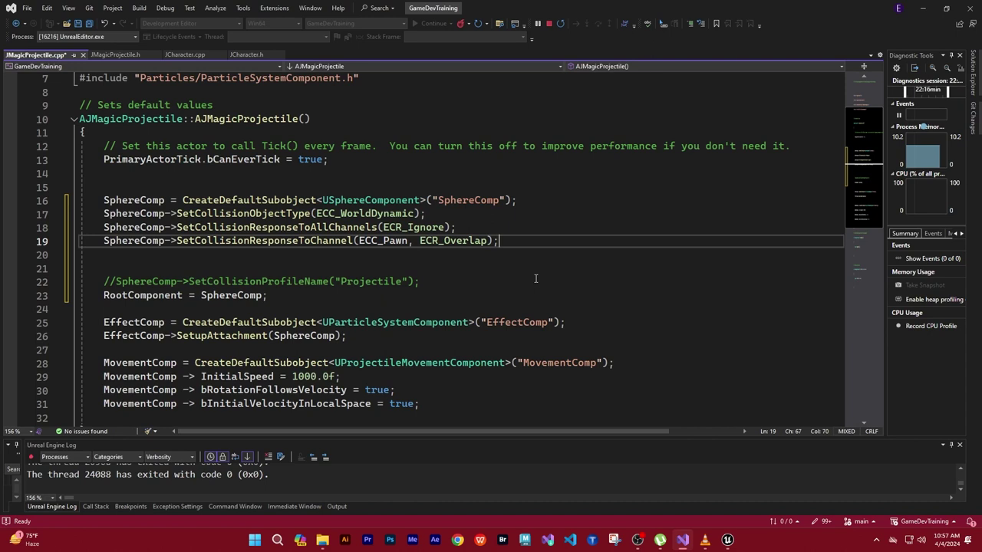
drag(104, 281, 108, 269)
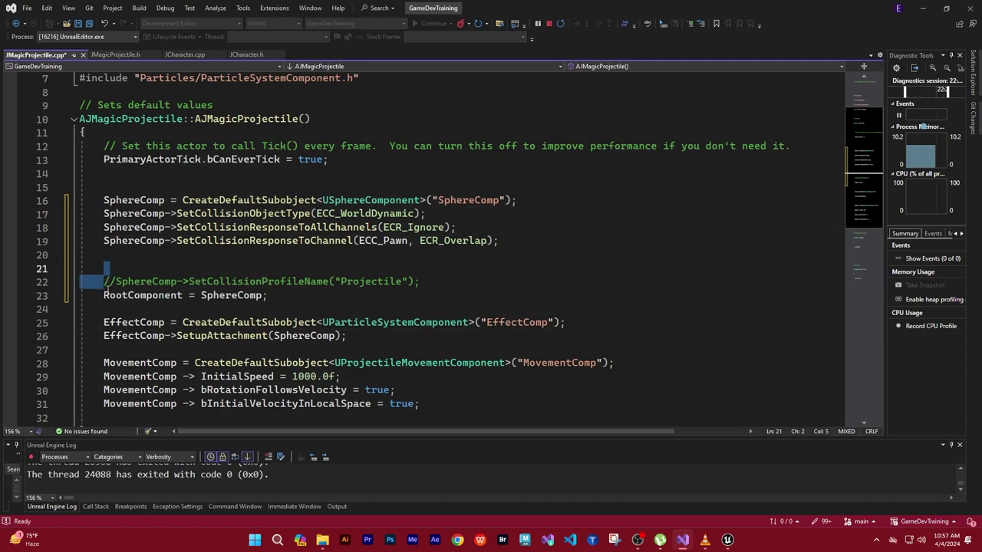
click(105, 285)
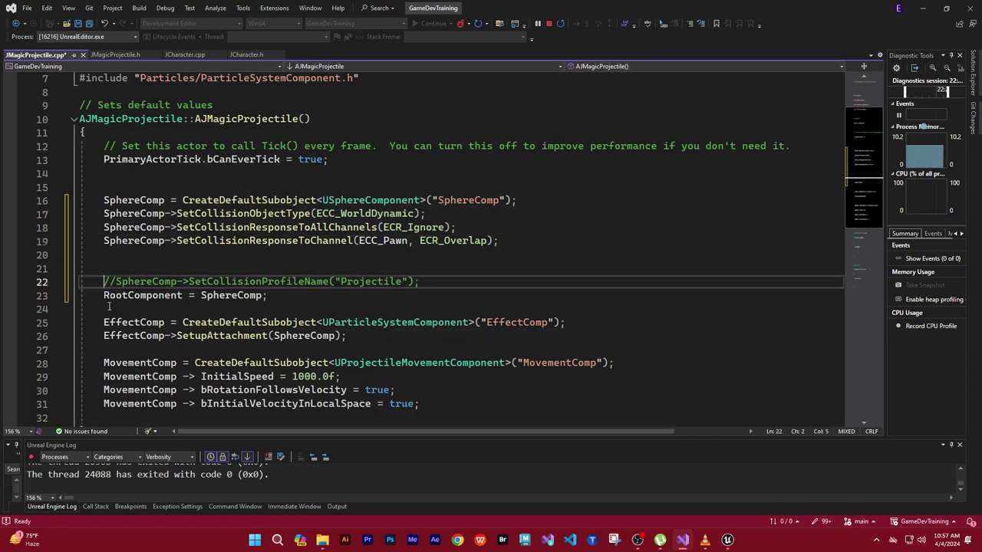
key(BackSpace)
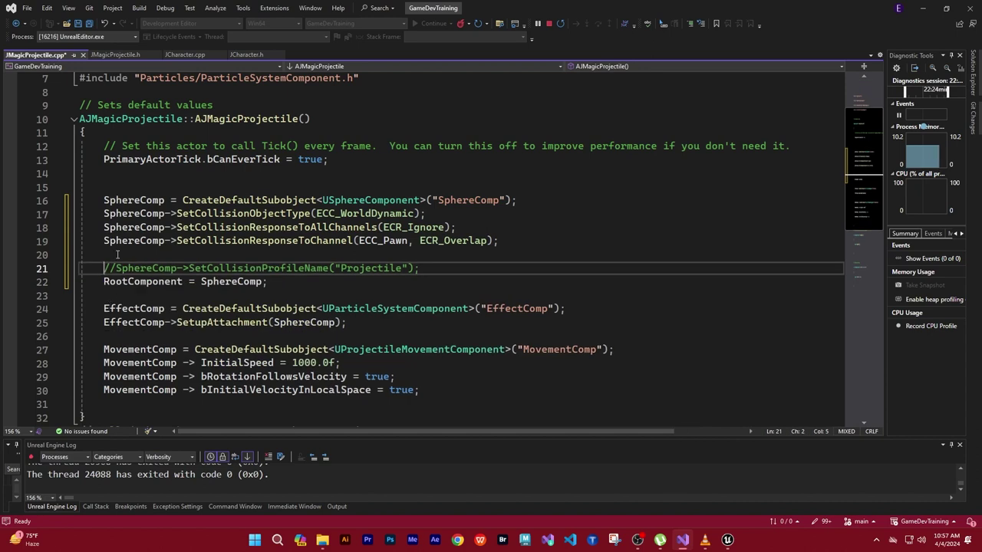
Save JMagicProjectile.cpp and return to the Unreal Editor.
click(89, 23)
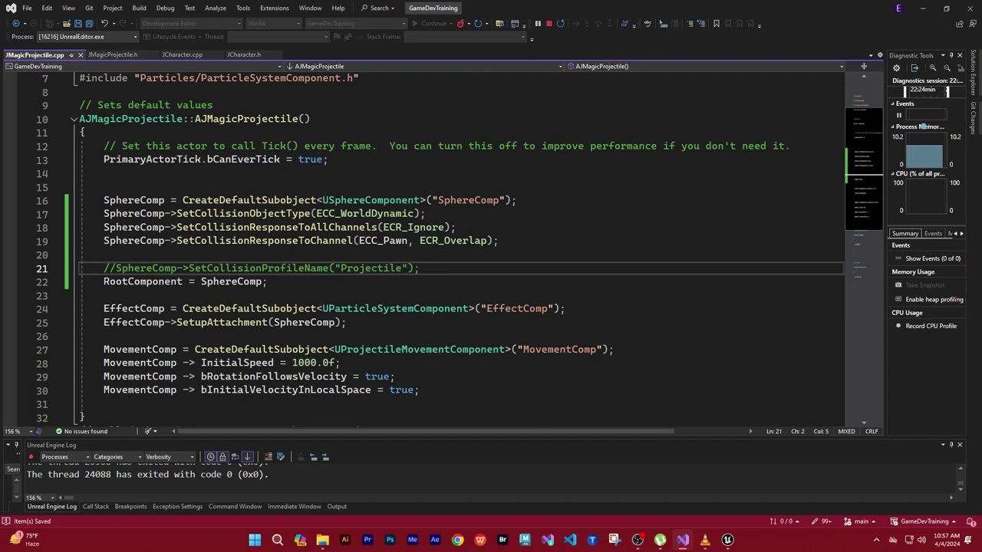
key(alt+Tab)
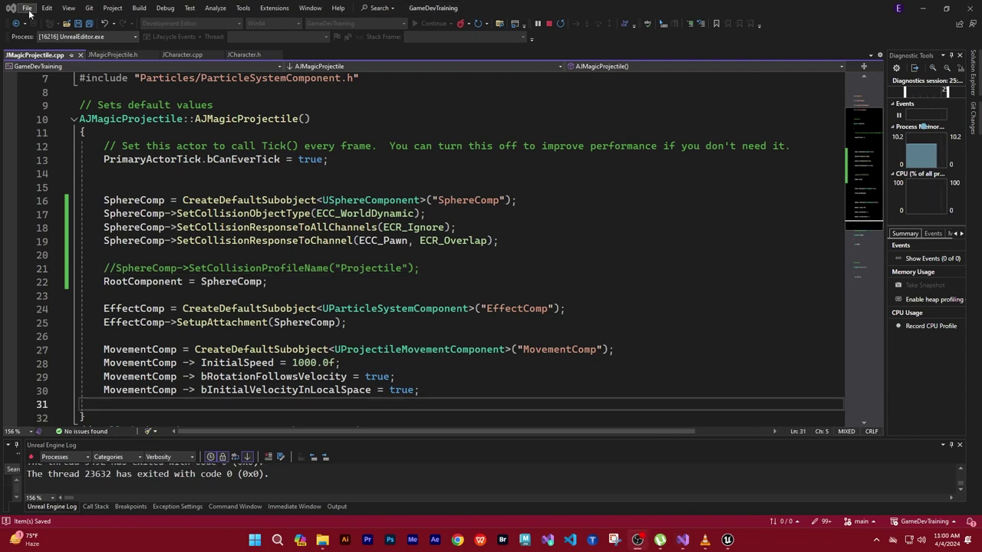
click(27, 8)
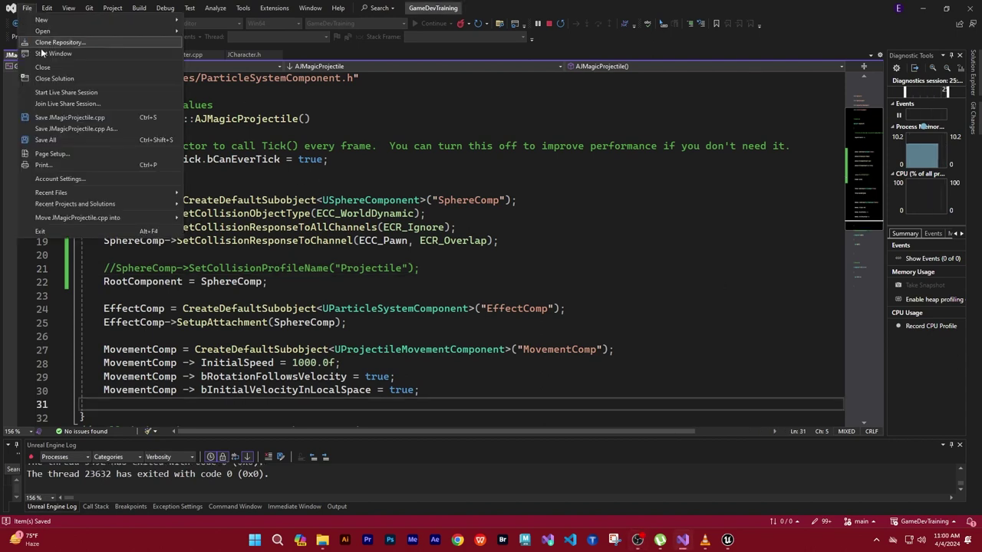
click(48, 140)
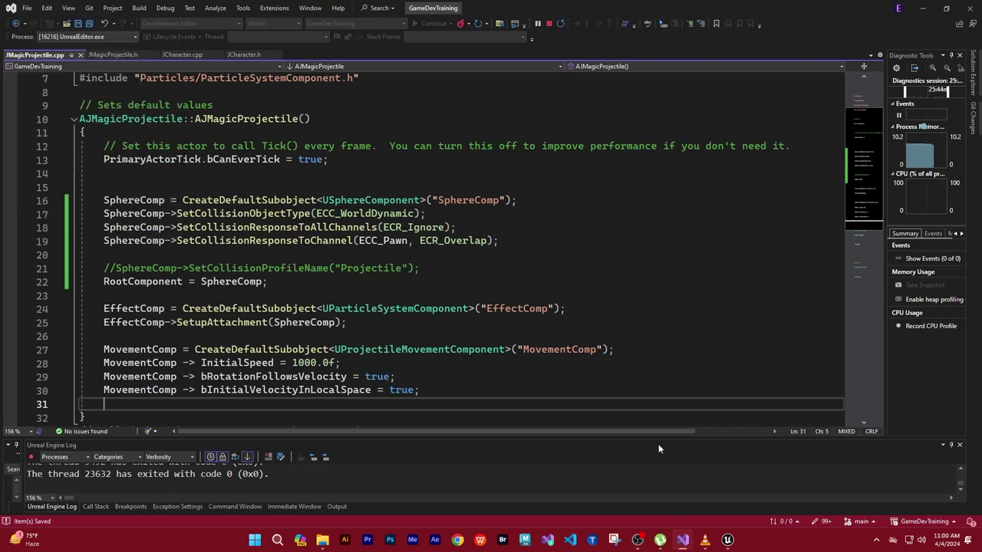
click(726, 539)
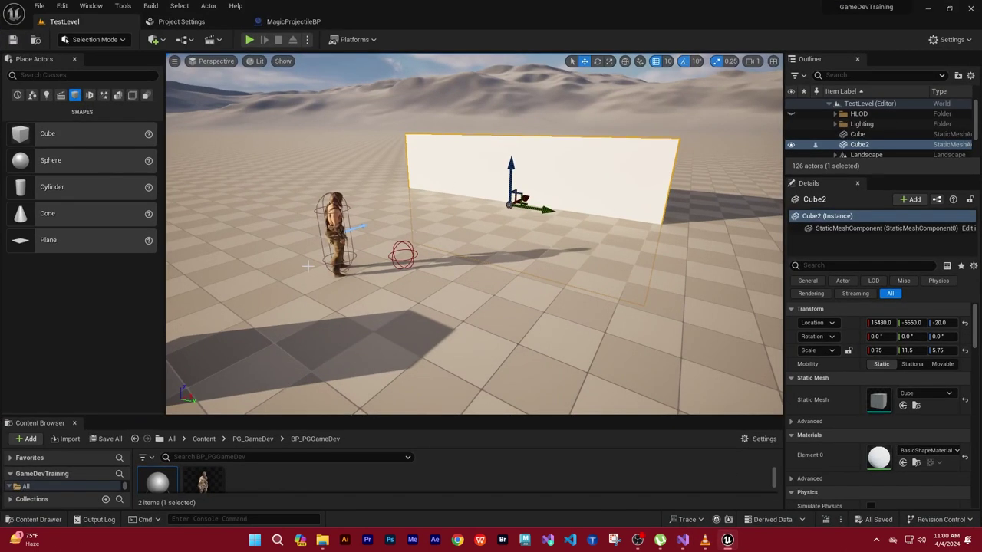
Open Project Settings at Engine > Collision and expand the Preset profiles list.
click(61, 6)
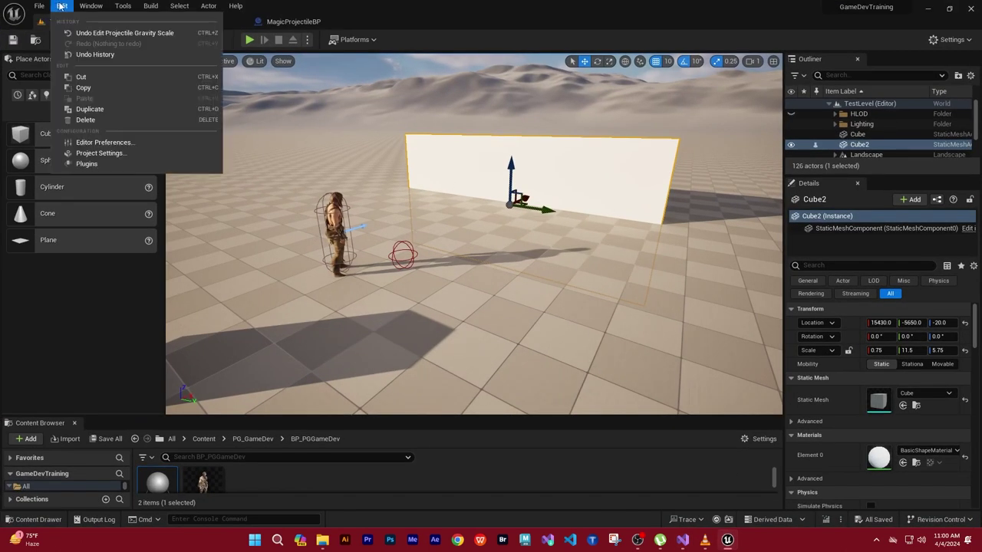
click(99, 152)
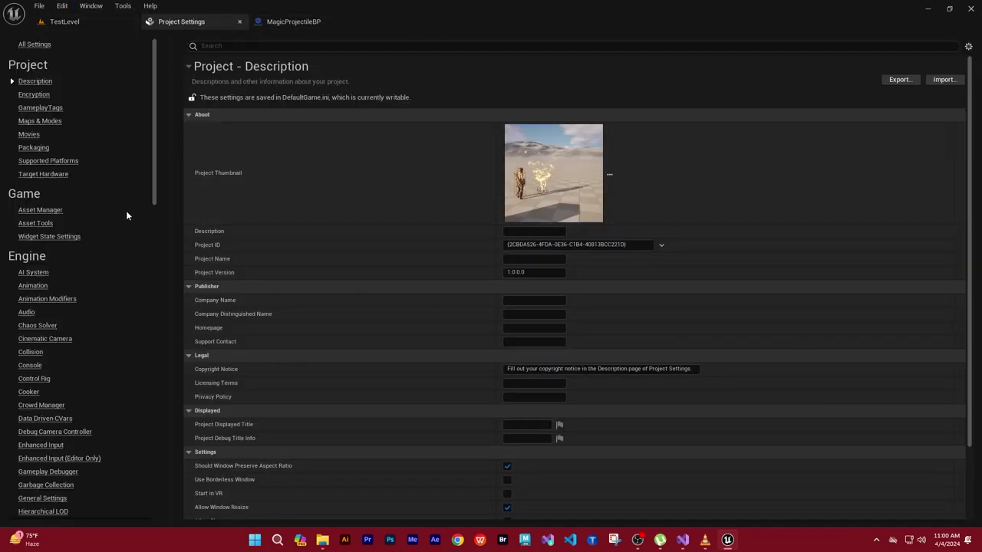
click(30, 353)
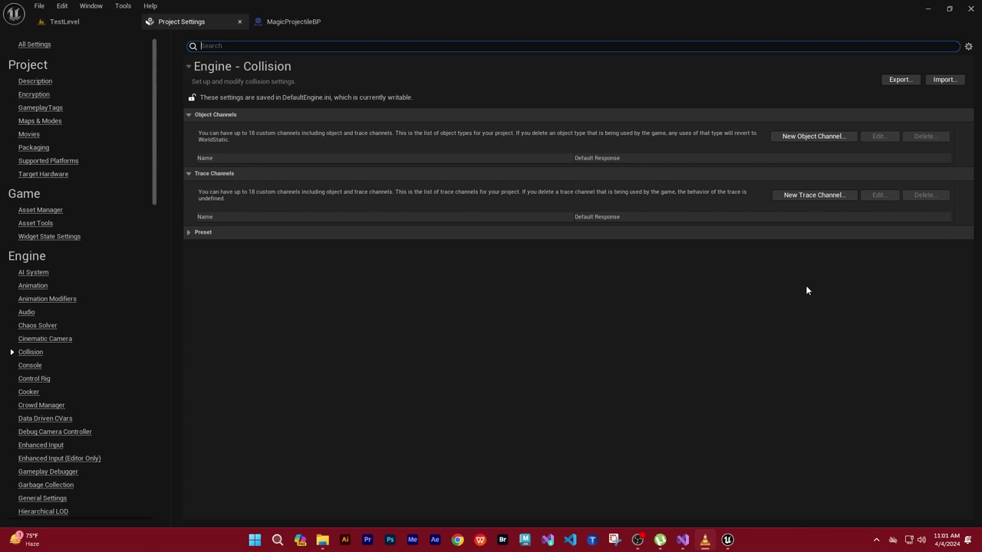
click(201, 231)
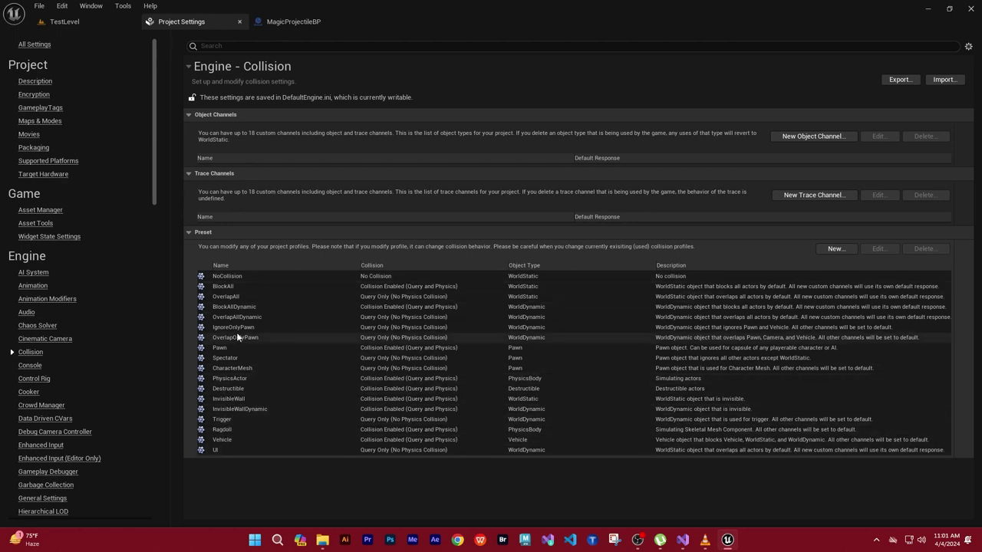
Create a 'Projectile' preset: Query Only, WorldDynamic object type, all channel responses Overlap.
click(833, 251)
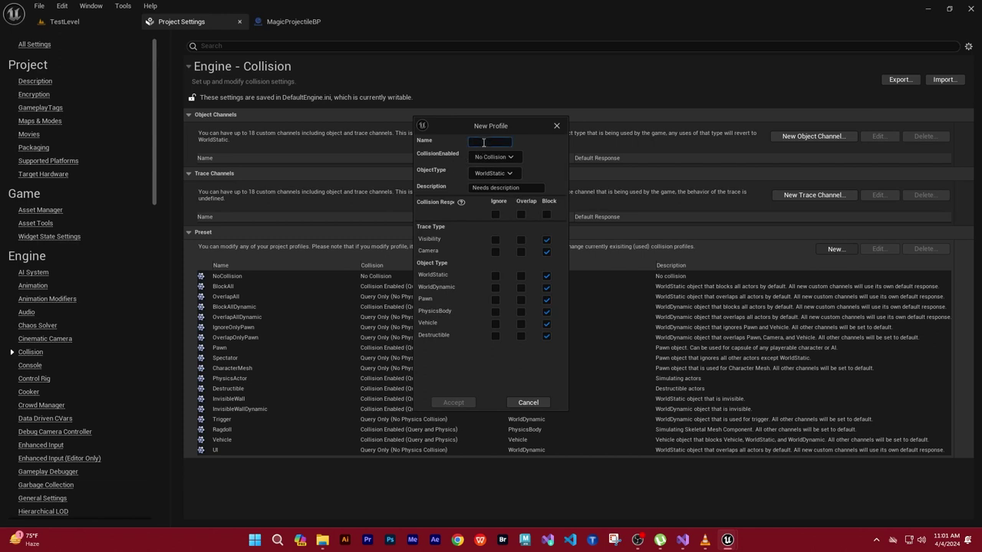
text(Pro)
text(jectile)
click(513, 156)
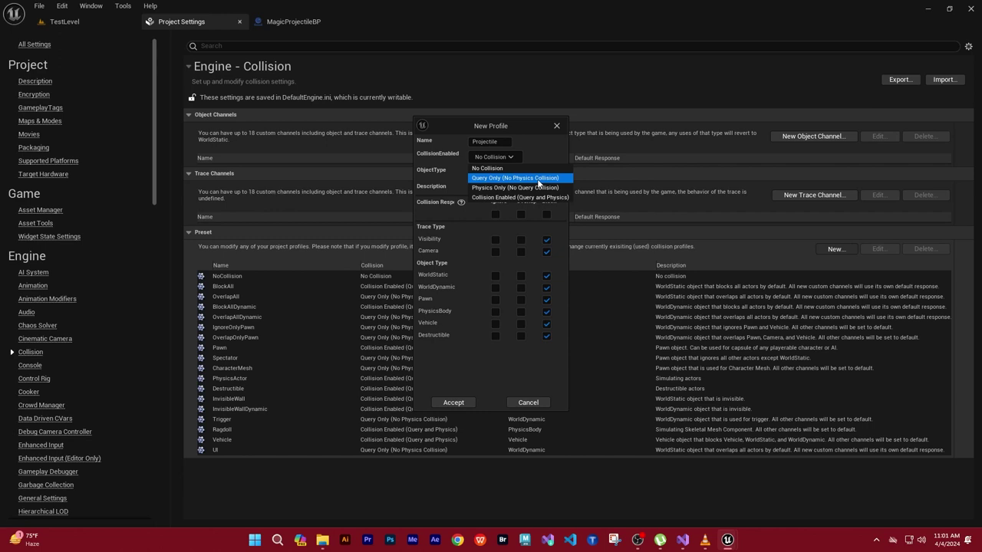
click(538, 180)
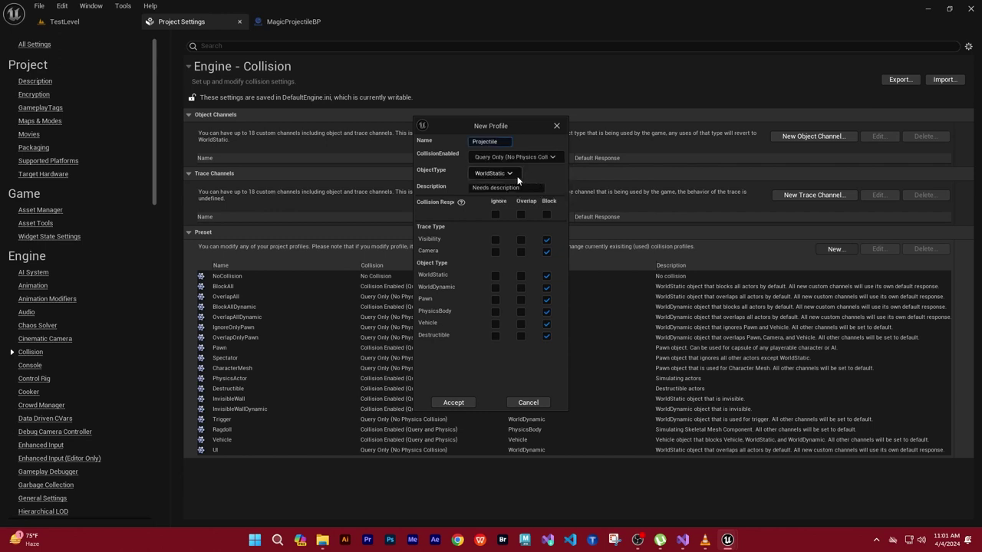
click(507, 174)
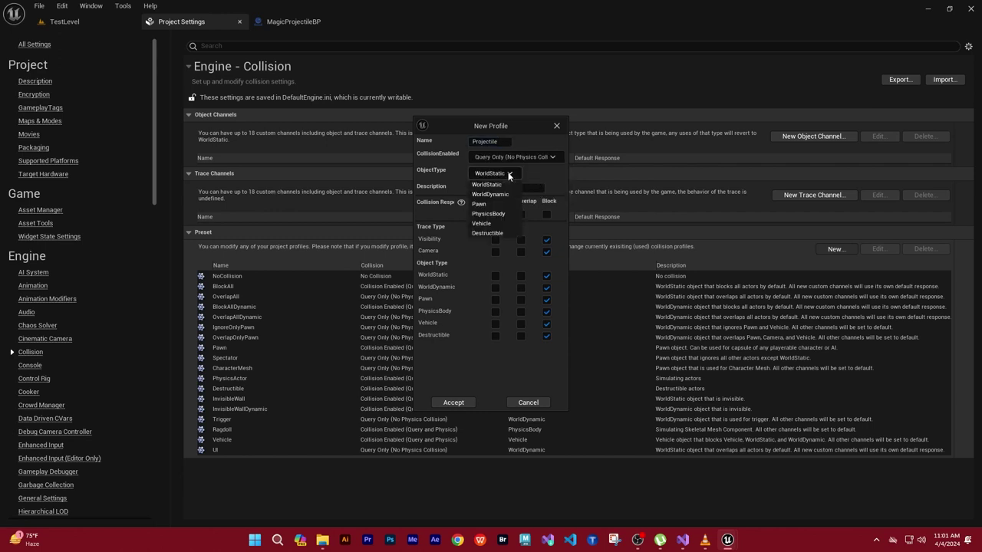
click(498, 195)
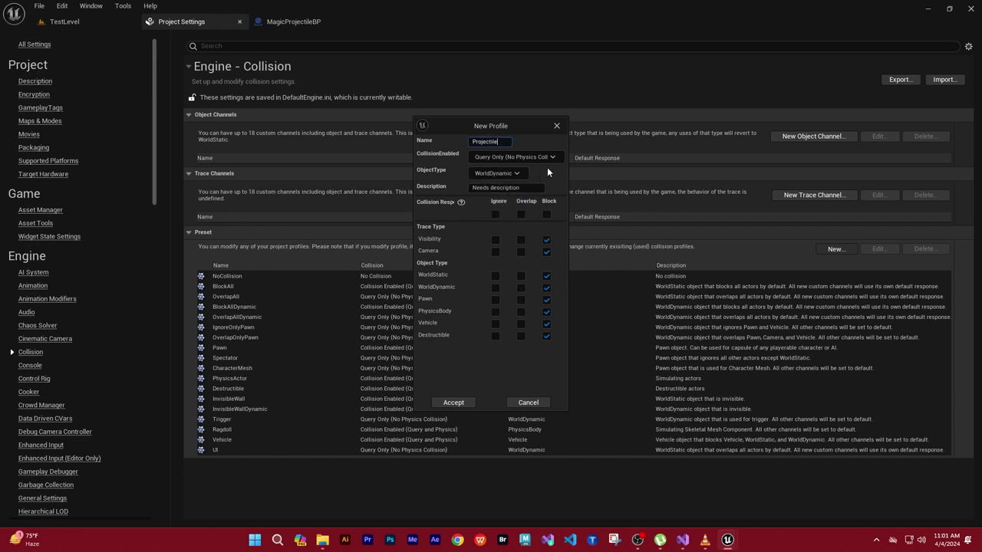
click(520, 215)
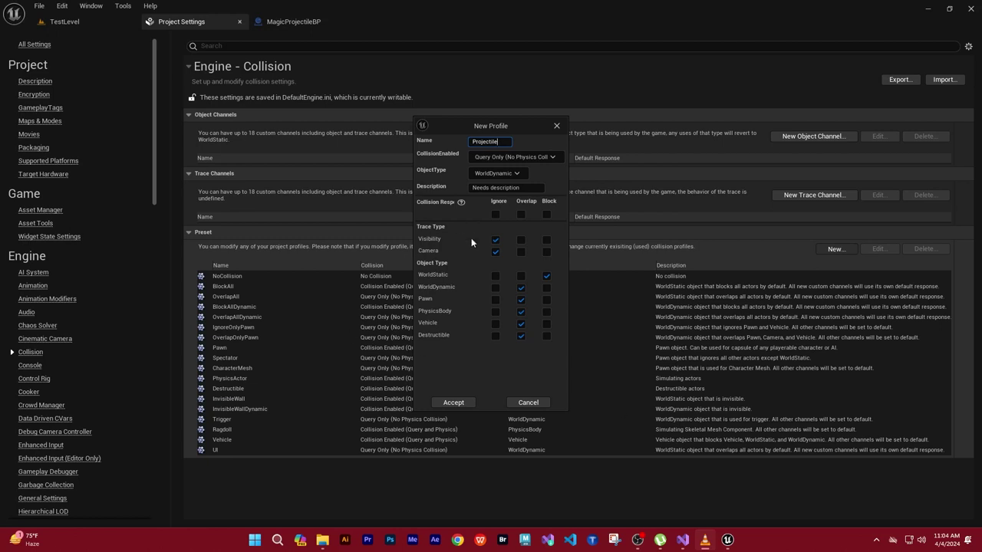
click(459, 402)
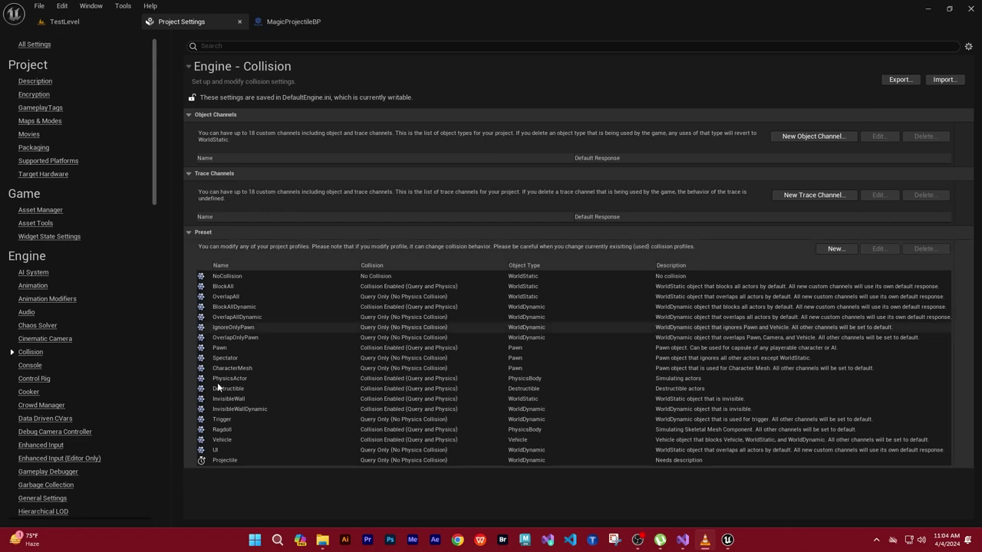
Uncomment the SetCollisionProfileName("Projectile") line in the JMagicProjectile constructor.
click(682, 539)
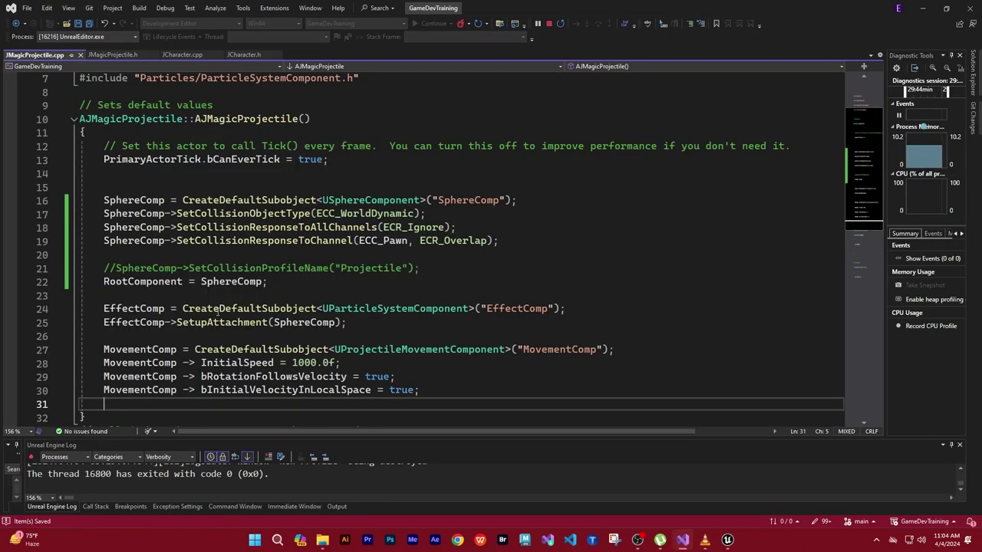
click(116, 268)
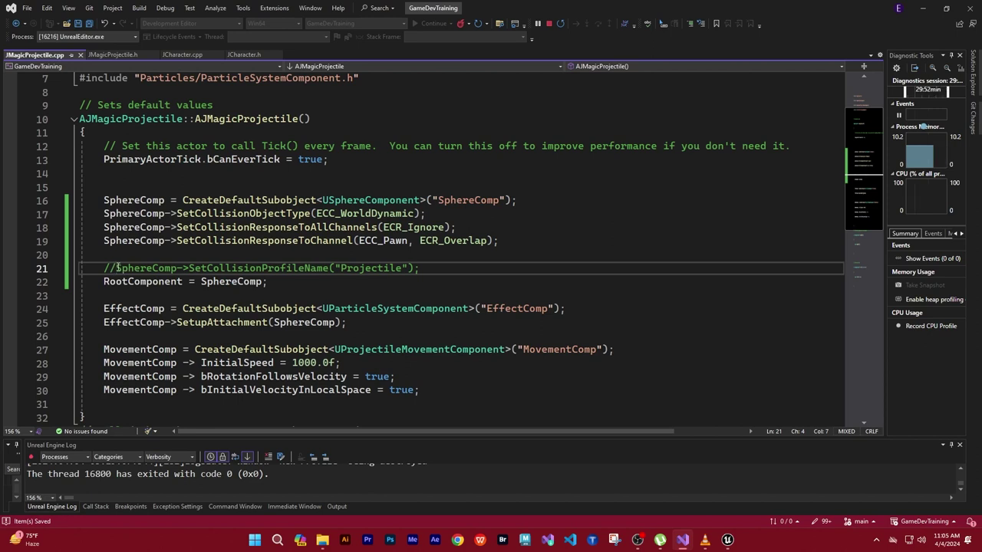
key(BackSpace)
key(BackSpace)
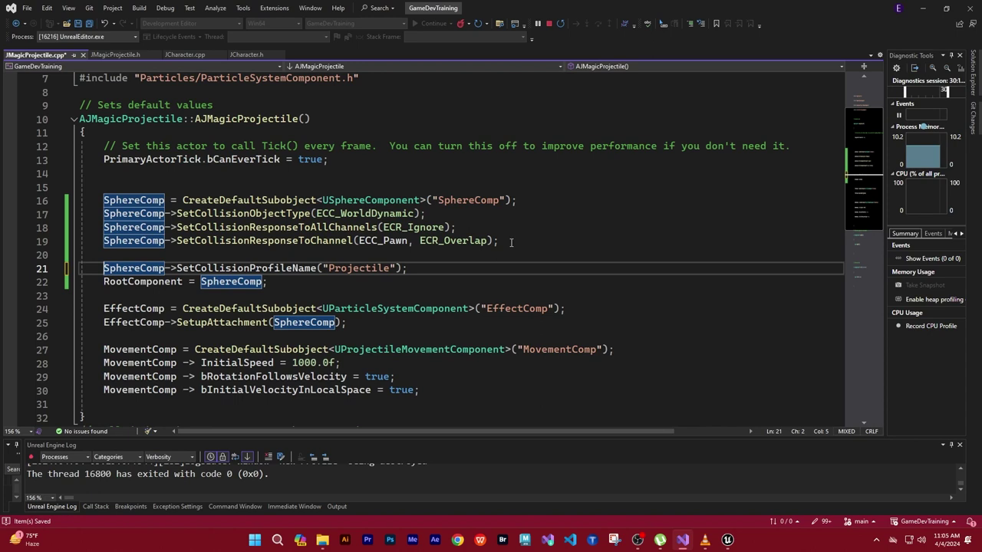
Delete the SetCollisionObjectType, ResponseToAllChannels and ResponseToChannel calls, keeping the profile call under SphereComp.
drag(500, 241, 274, 227)
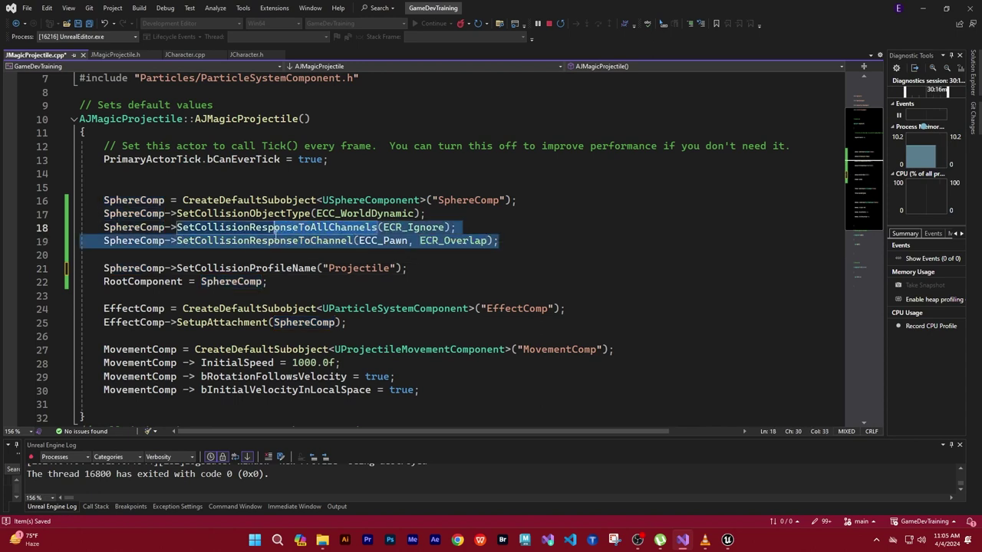
drag(499, 240, 89, 218)
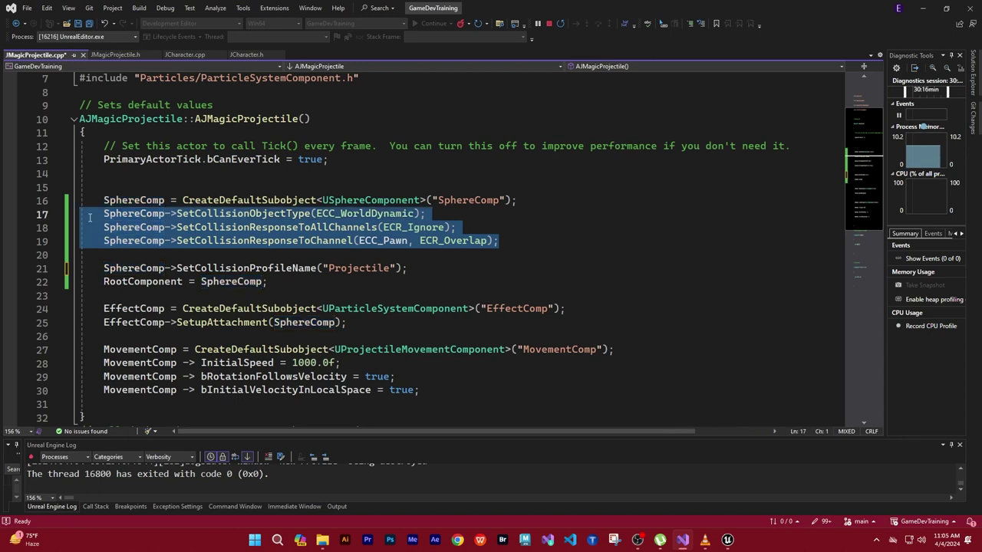
key(Delete)
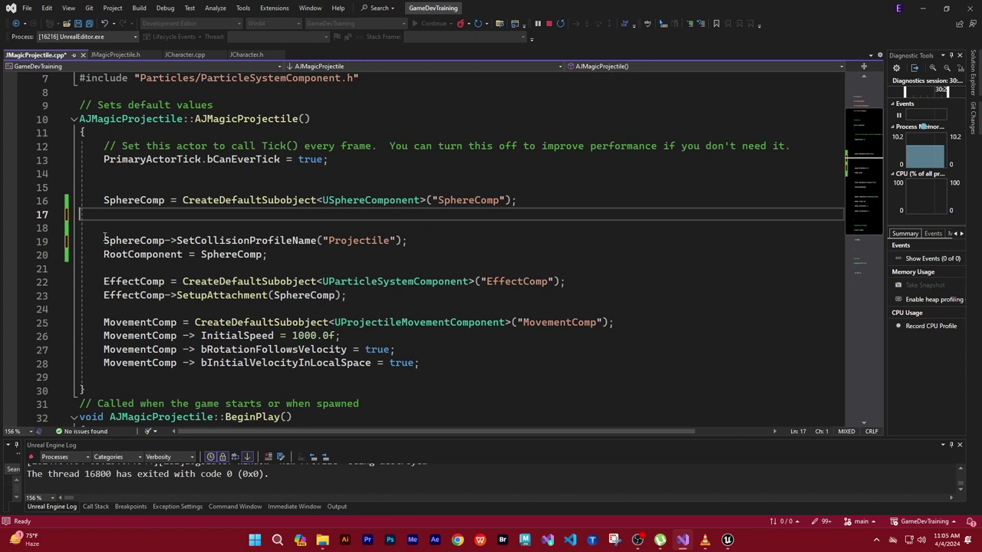
click(105, 240)
key(BackSpace)
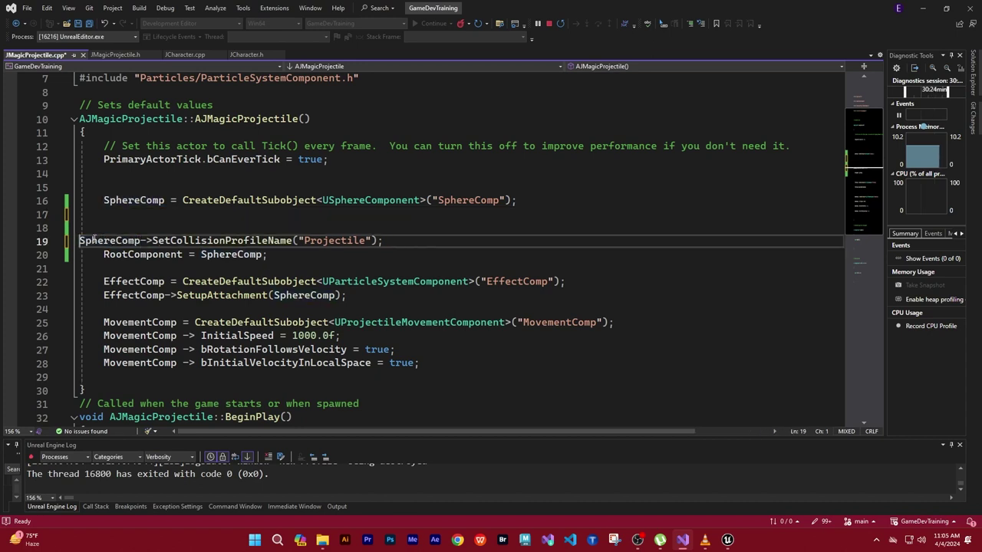
key(BackSpace)
key(BackSpace)
key(BackSpace)
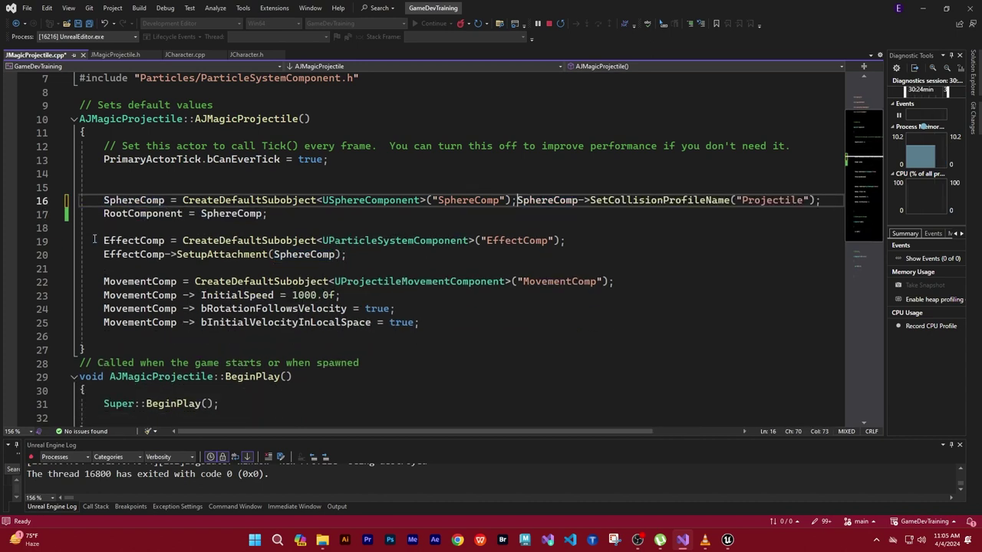
key(Return)
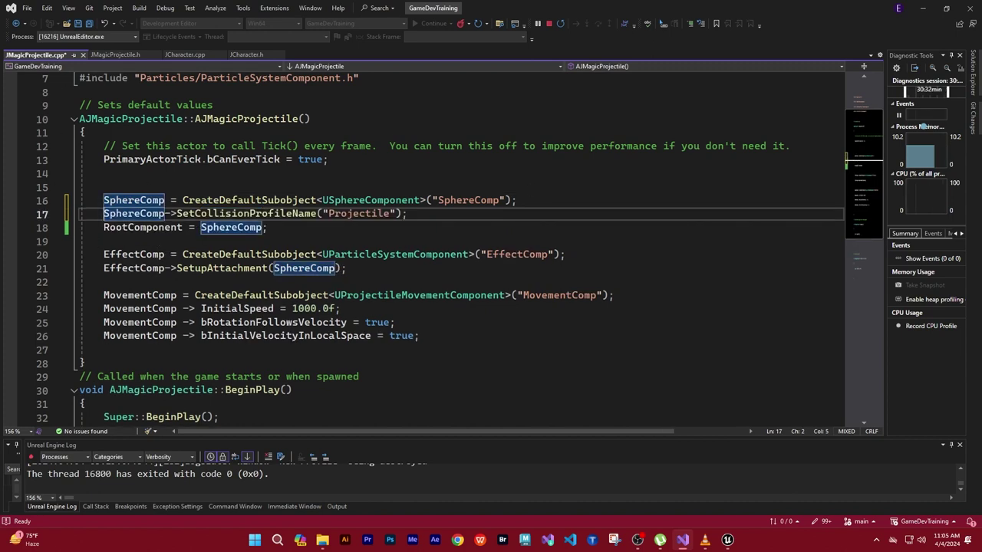
key(alt+Tab)
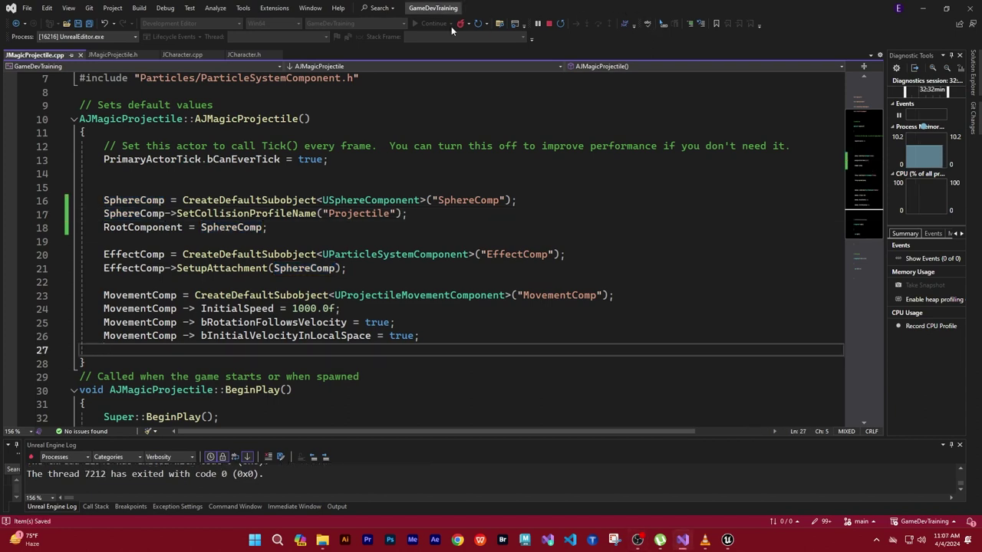
Close the Unreal Editor, run File > Save All, then Debug > Start Debugging to relaunch it.
click(726, 540)
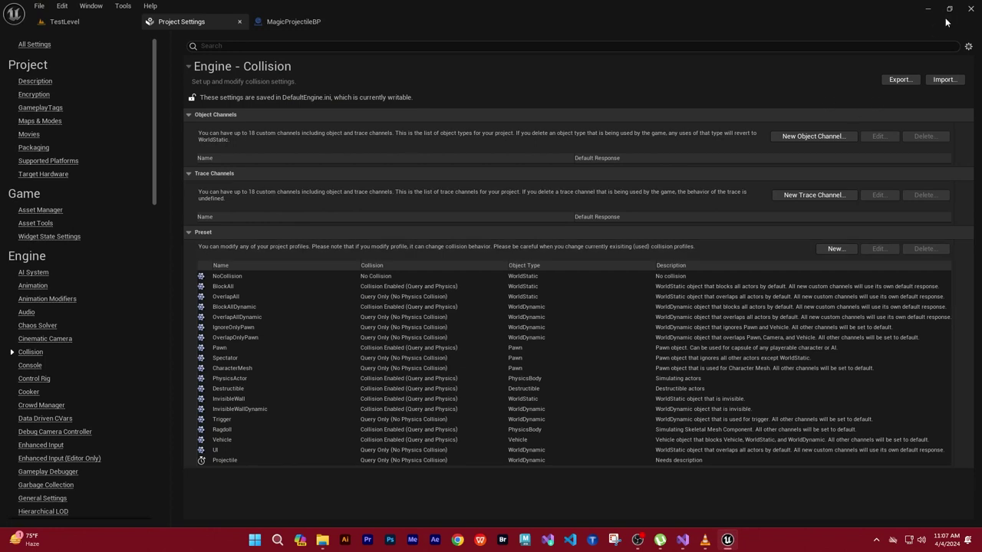
click(971, 9)
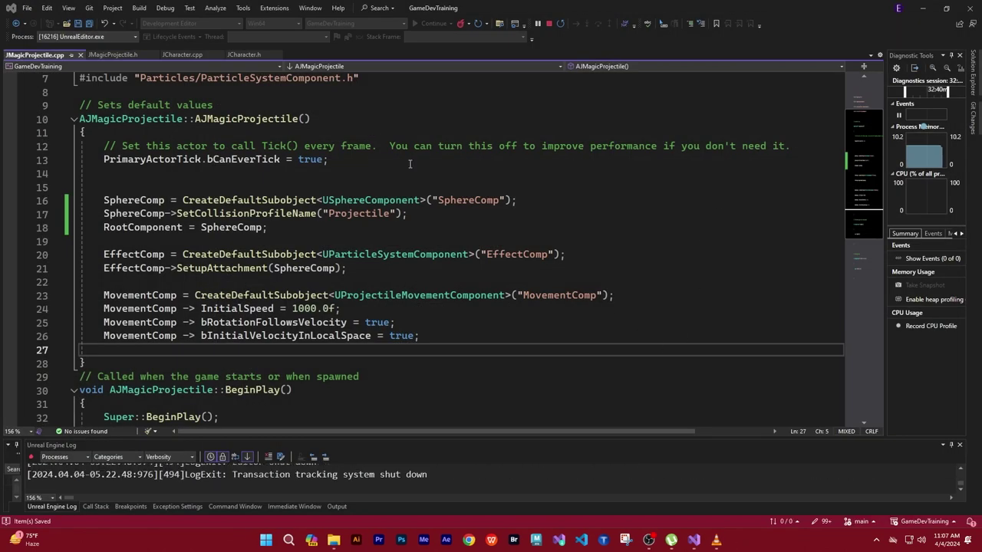
click(27, 7)
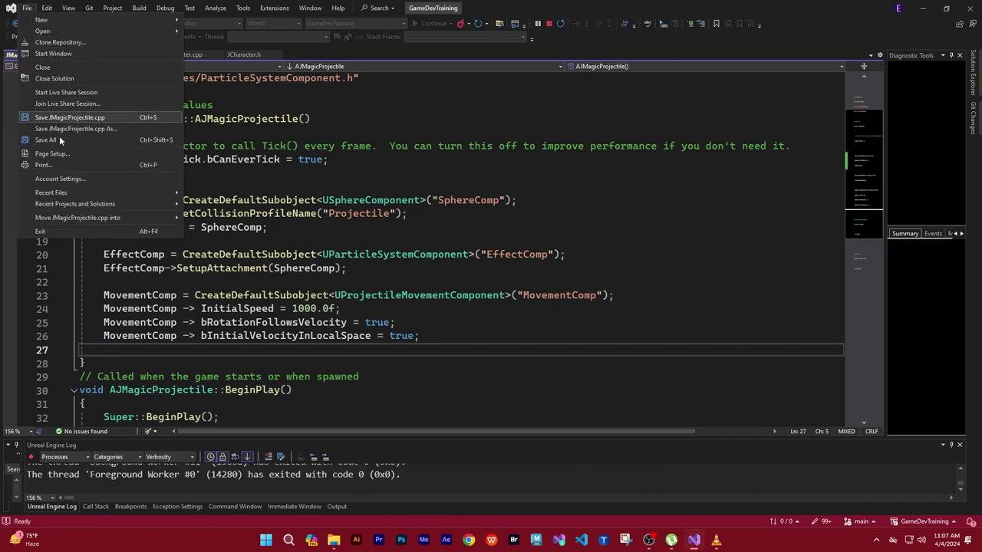
click(29, 8)
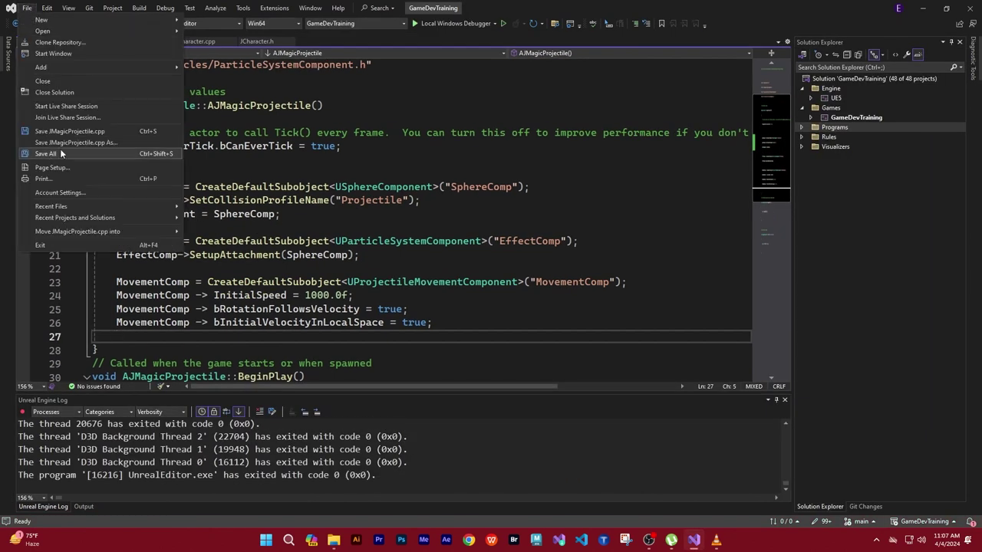
click(60, 153)
click(160, 11)
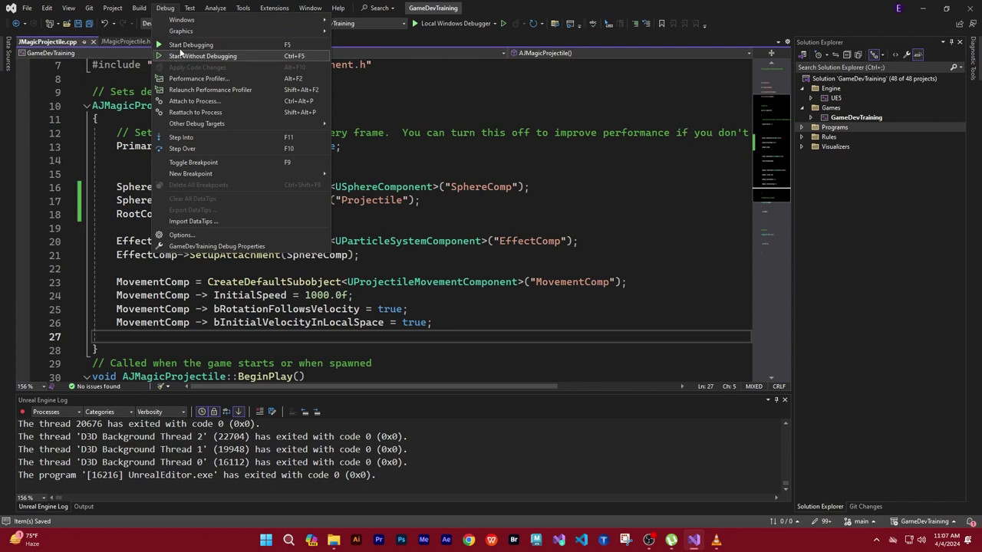
click(191, 45)
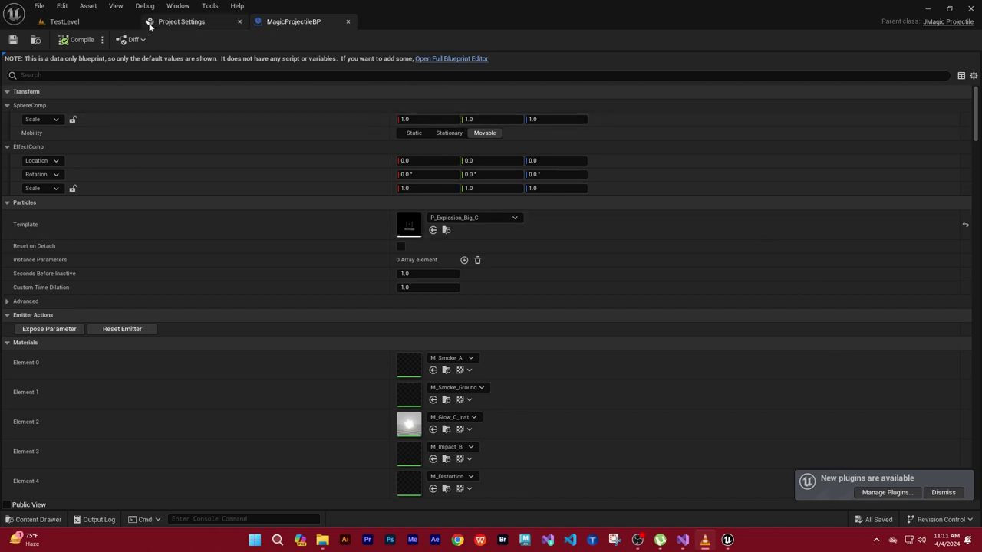
Switch to the TestLevel map and start a Play-in-Editor session.
click(64, 21)
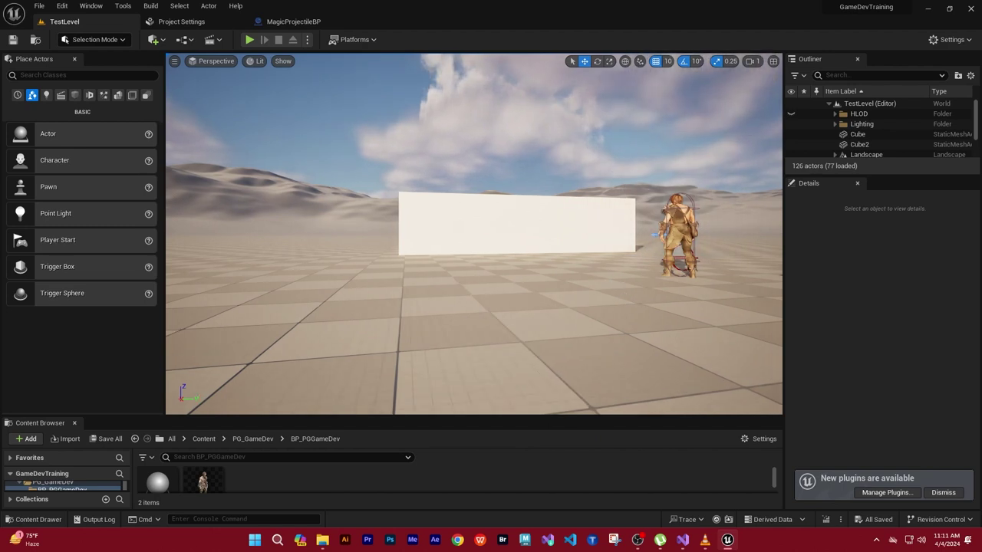
click(650, 304)
right_drag(651, 305, 667, 315)
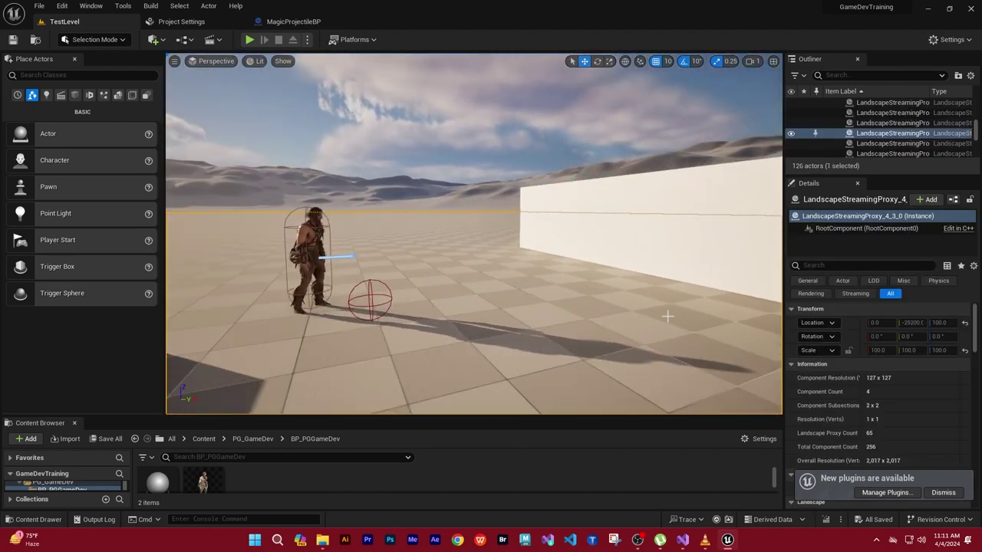
click(249, 39)
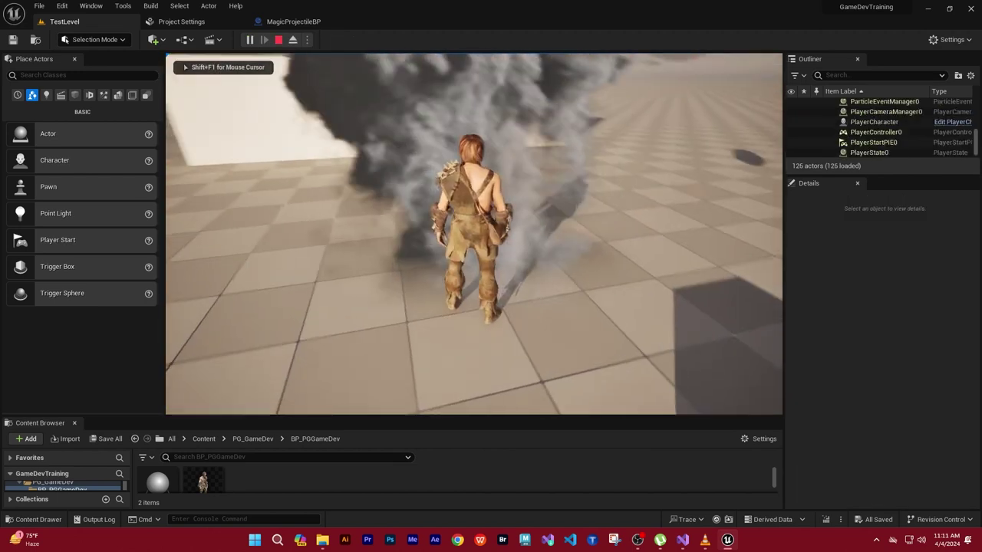
Turn toward the white wall and fire several magic projectiles into it.
key(w)
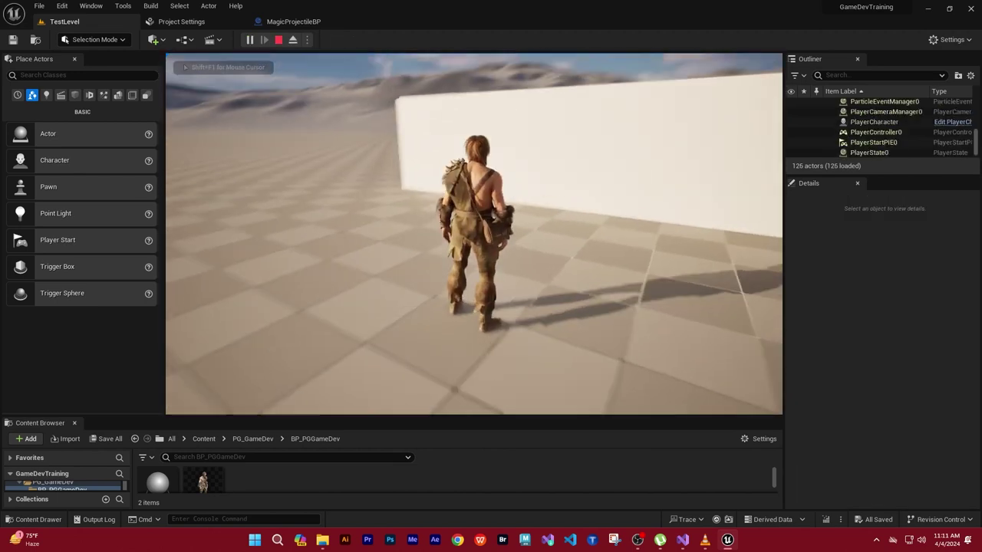
key(e)
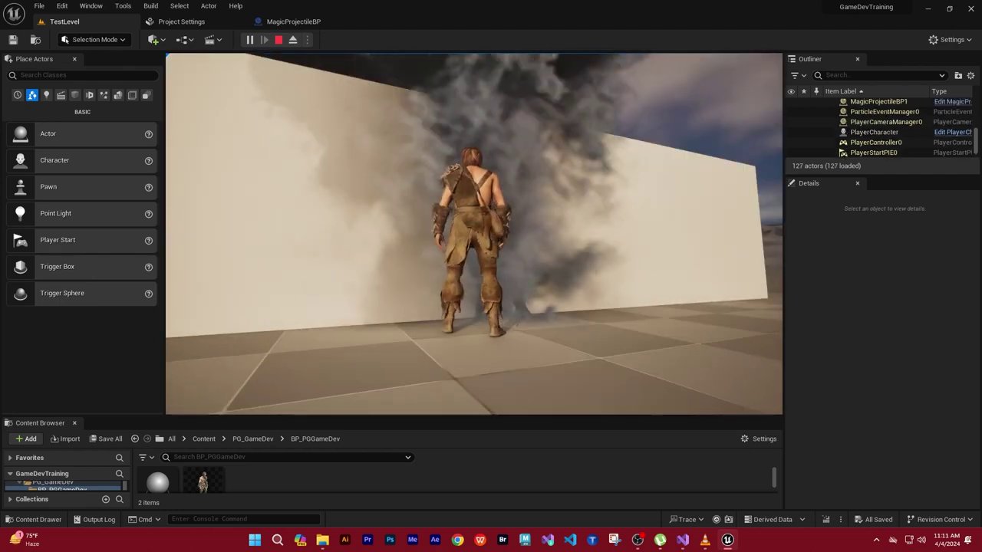
key(e)
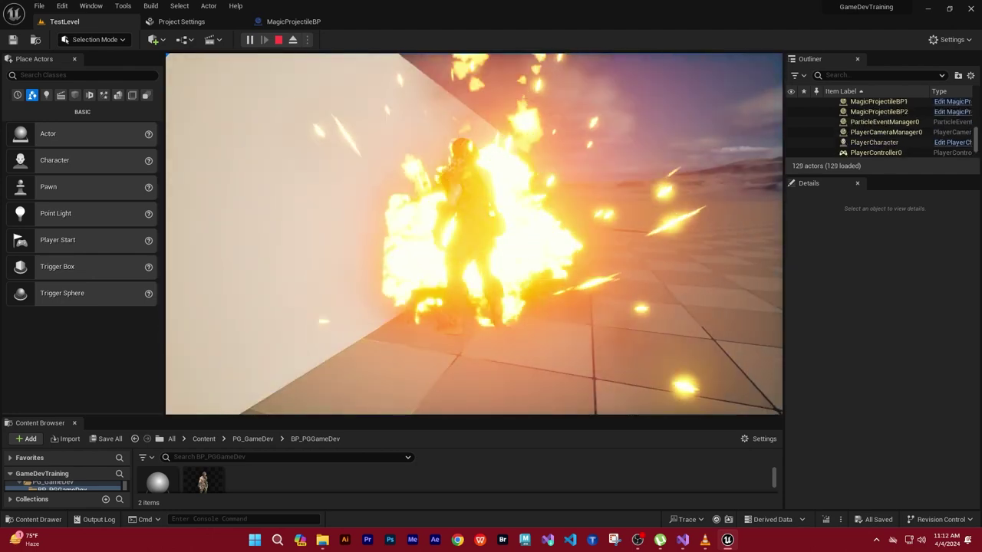
key(e)
key(e)
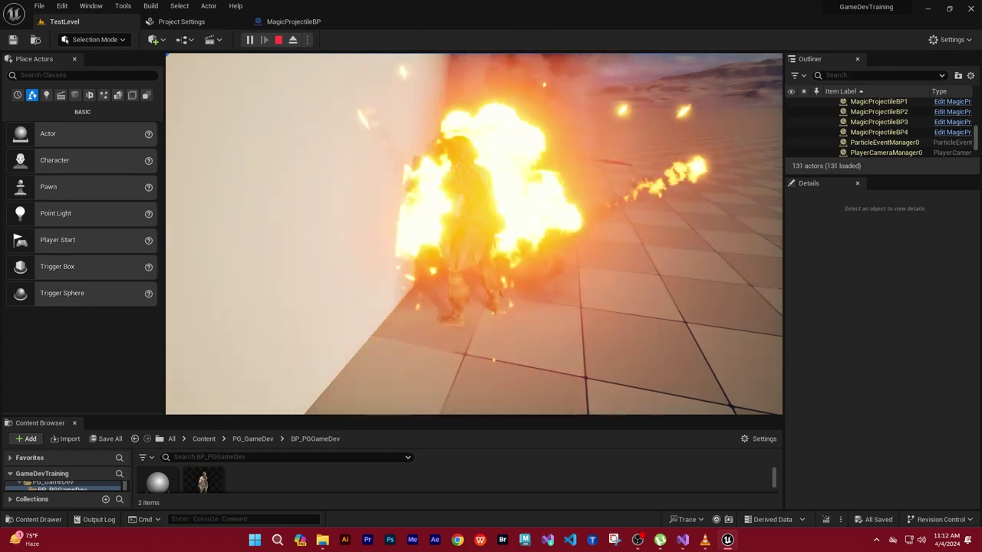
key(e)
key(e)
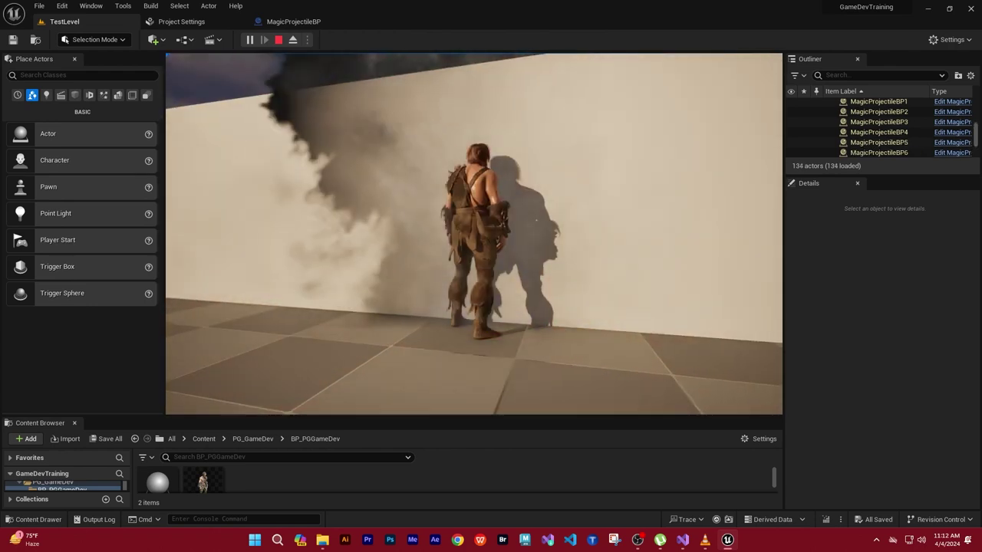
key(e)
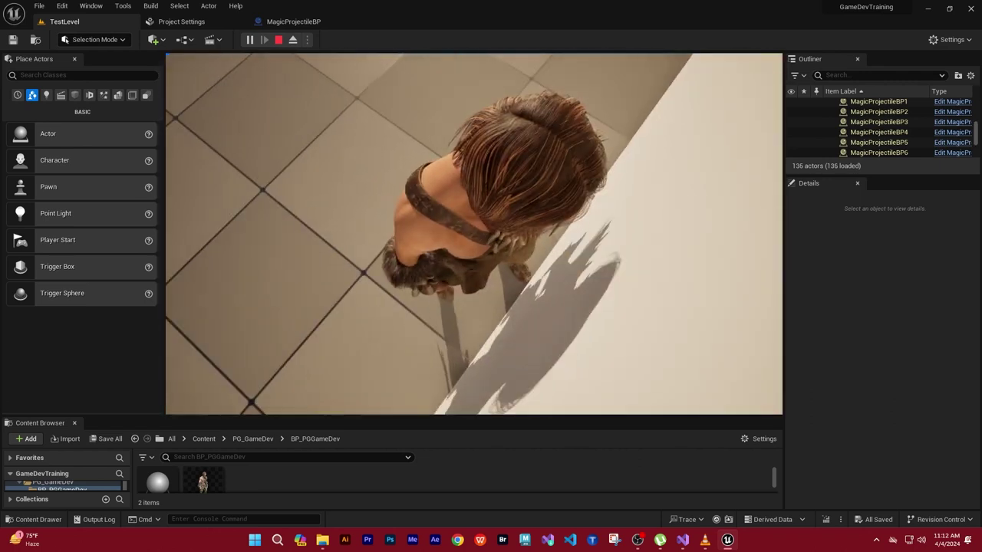
key(e)
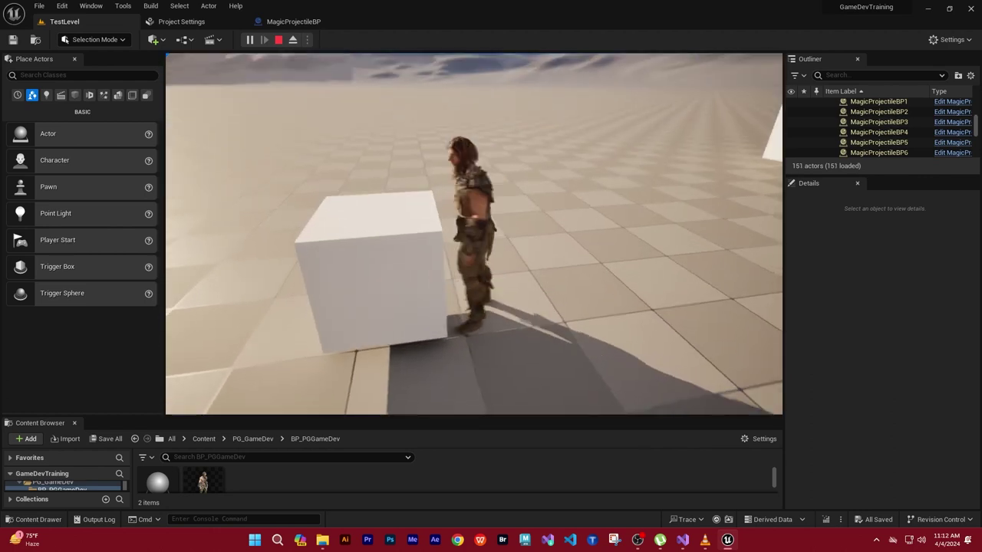
Fire three projectiles at the cube, then stop the play session.
key(e)
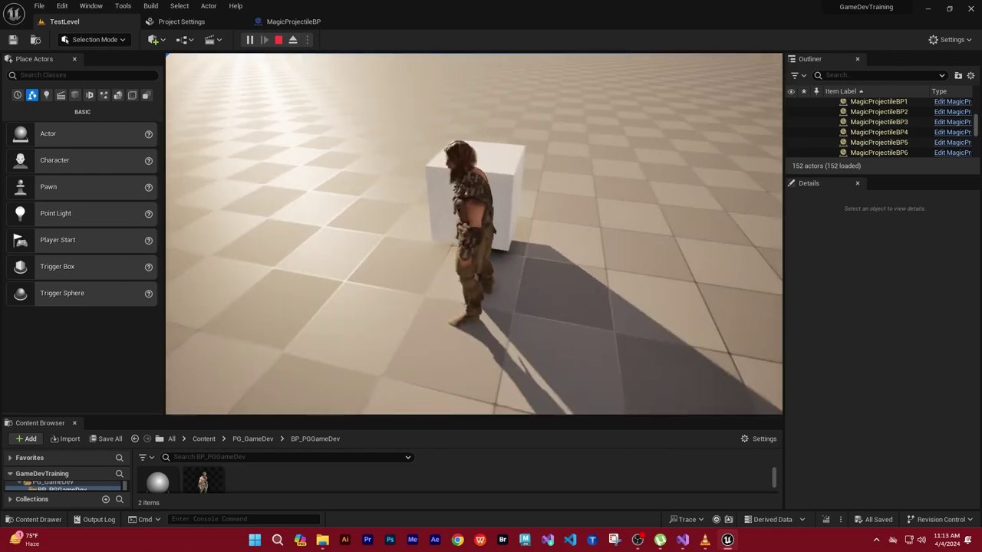
key(1)
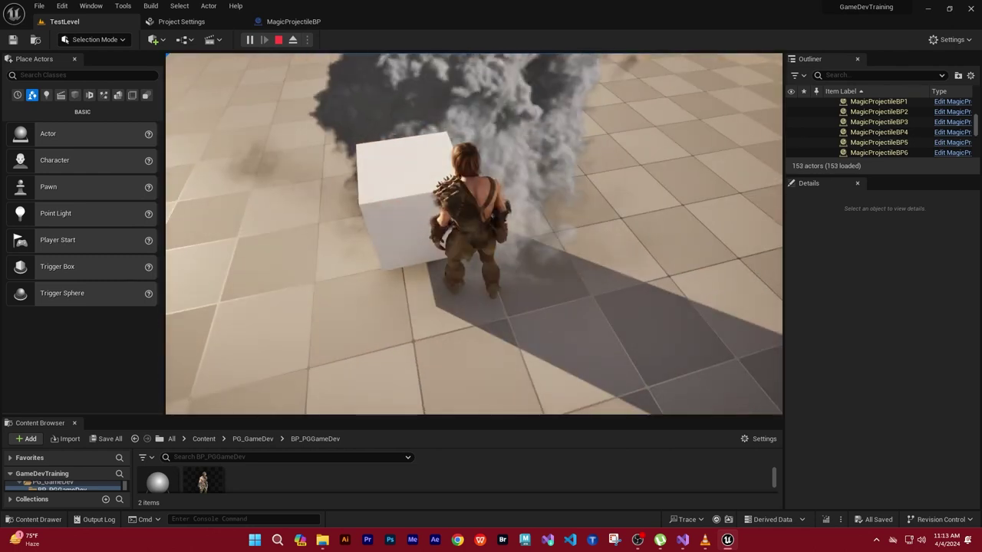
key(1)
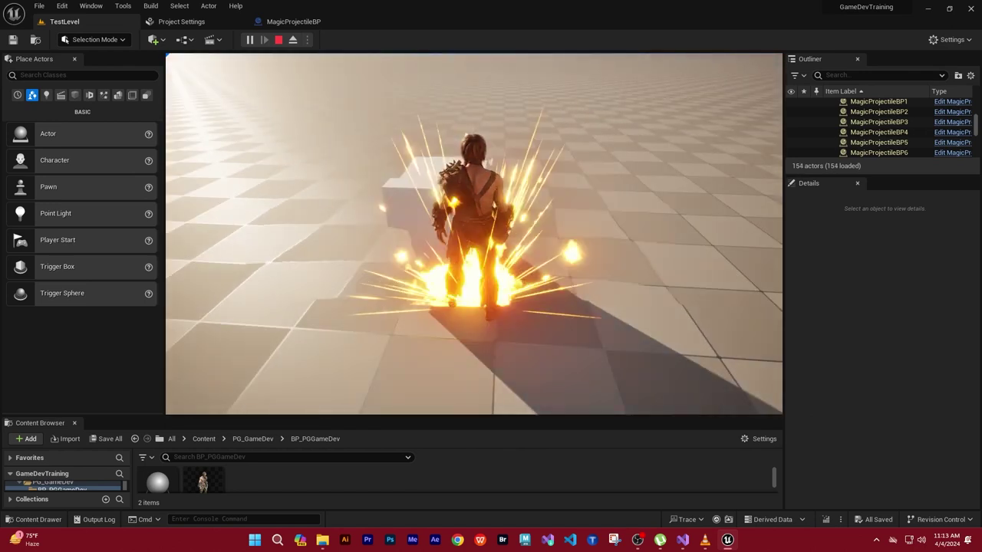
key(Escape)
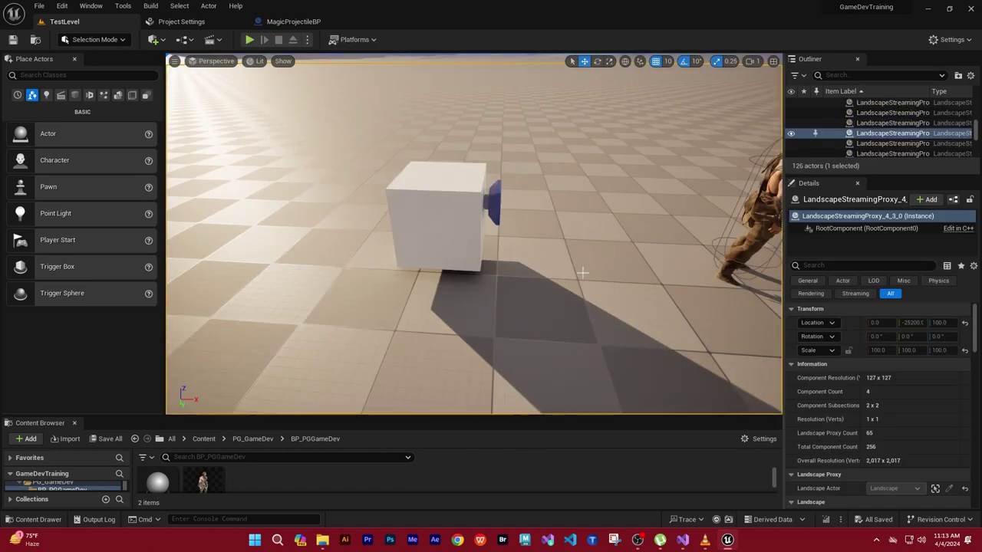
Open MagicProjectileBP in the full Blueprint editor with MagicProjectileBP (Self) selected.
right_drag(583, 272, 583, 230)
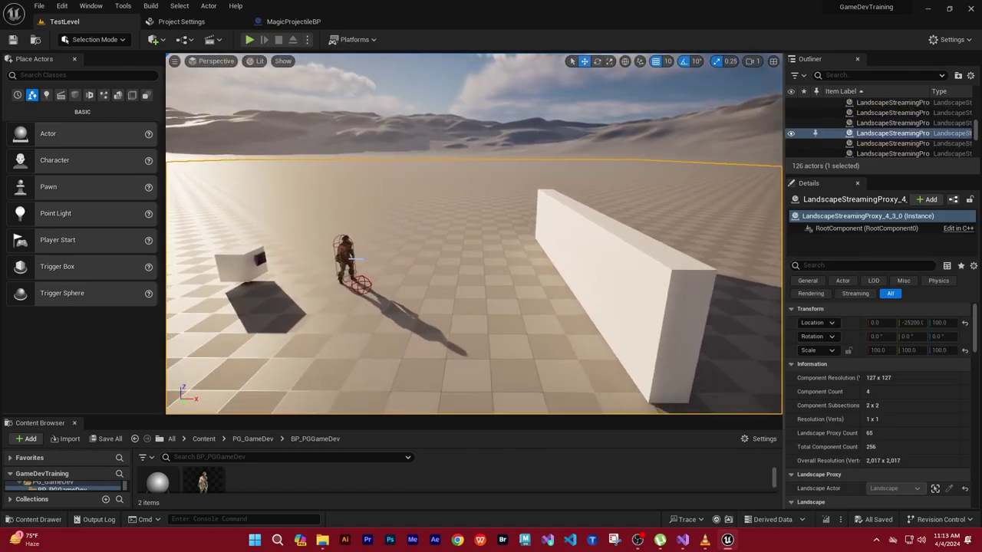
click(293, 21)
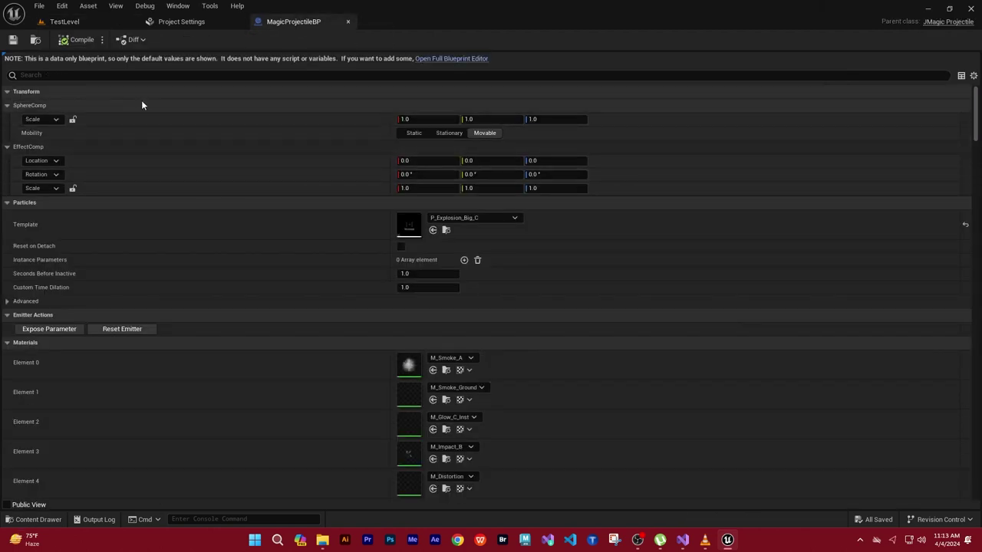
click(436, 59)
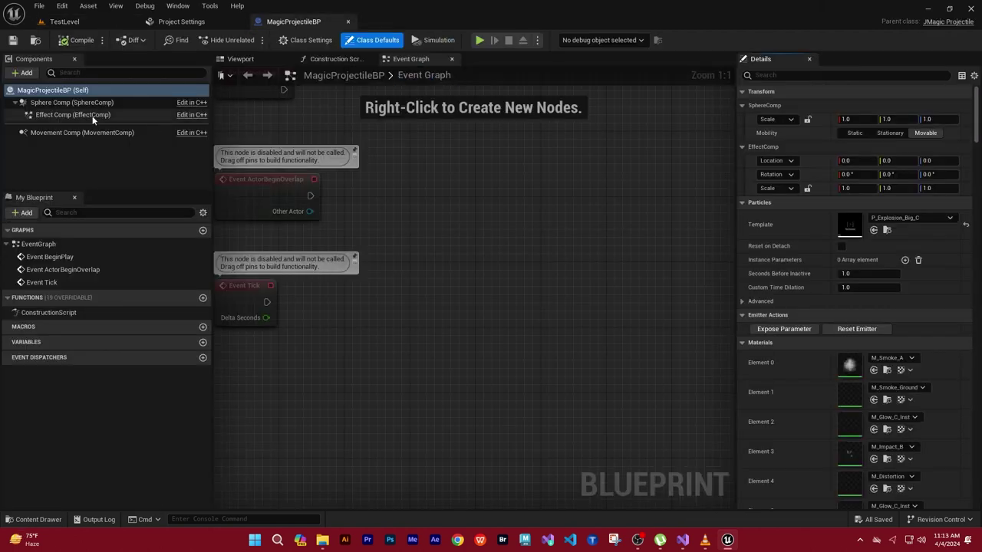
click(69, 91)
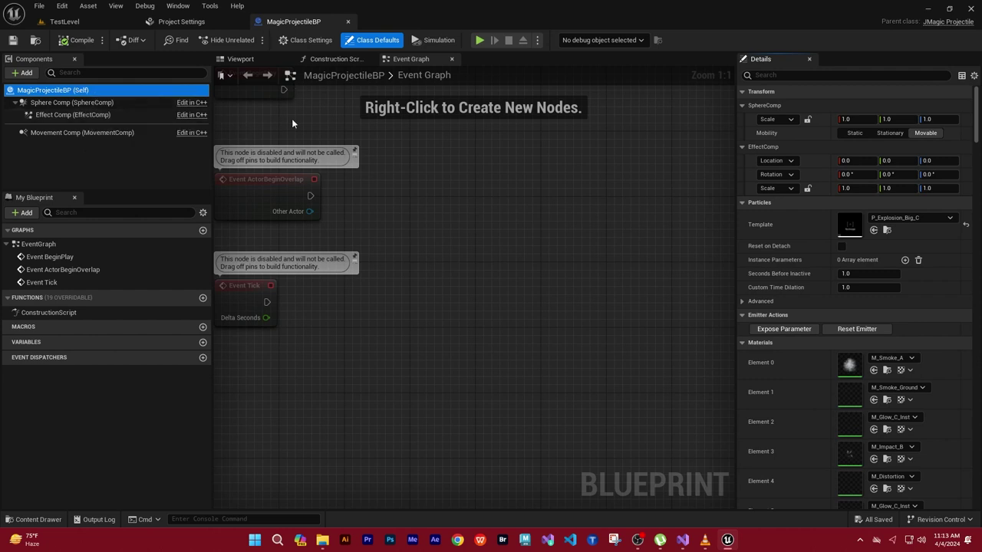
Scroll through the blueprint's default properties, then select the Sphere Comp component.
mouse_move(976, 131)
mouse_down()
mouse_move(968, 341)
mouse_move(977, 482)
mouse_up()
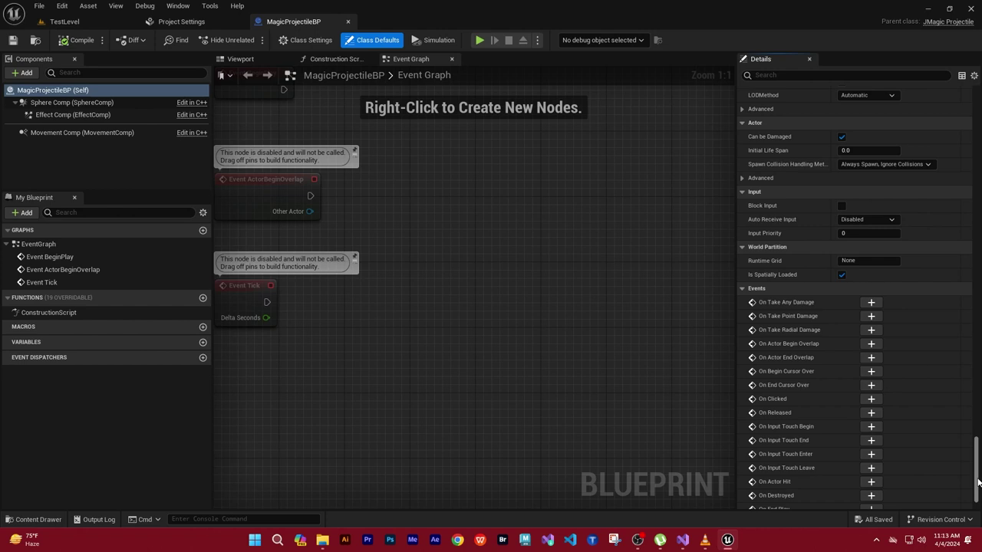
mouse_move(978, 481)
mouse_down()
mouse_move(978, 498)
mouse_move(977, 363)
mouse_up()
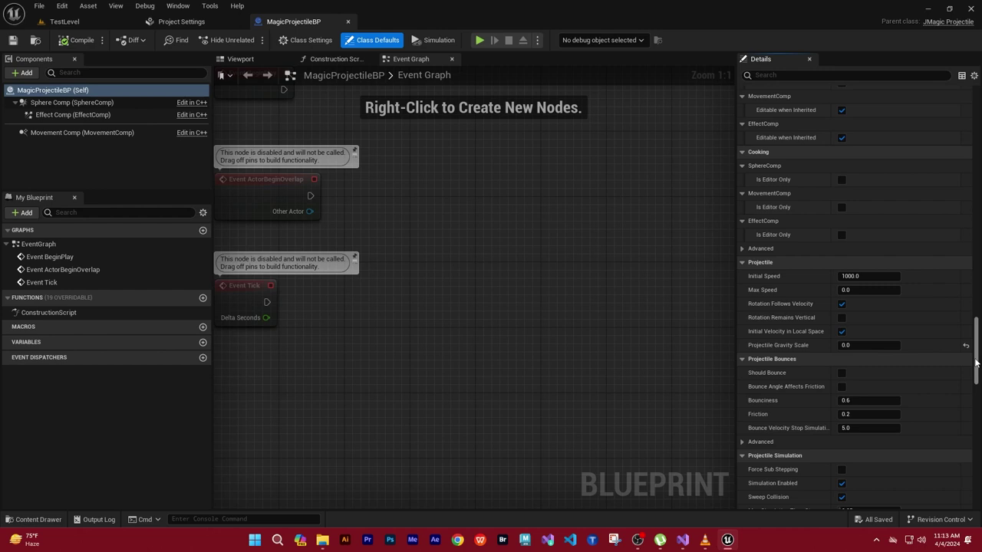
drag(976, 362, 977, 387)
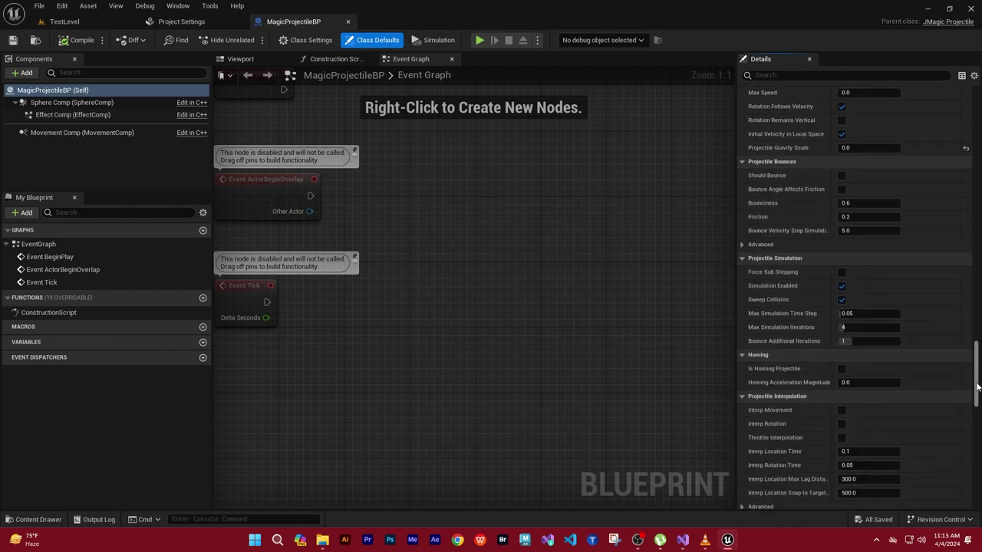
click(72, 103)
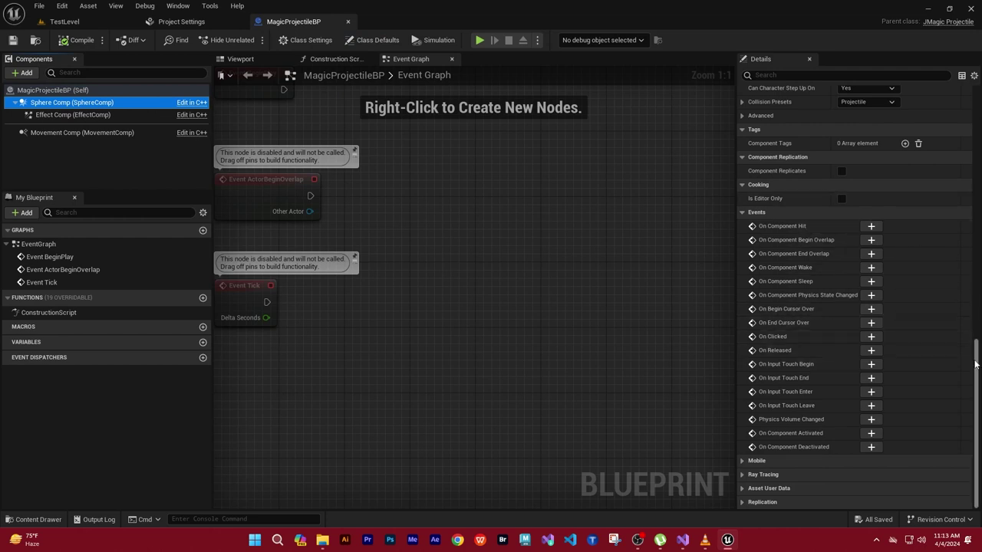
Keep Sphere Comp on the Projectile preset, expand its collision responses, then return to TestLevel.
scroll(882, 211, up, 3)
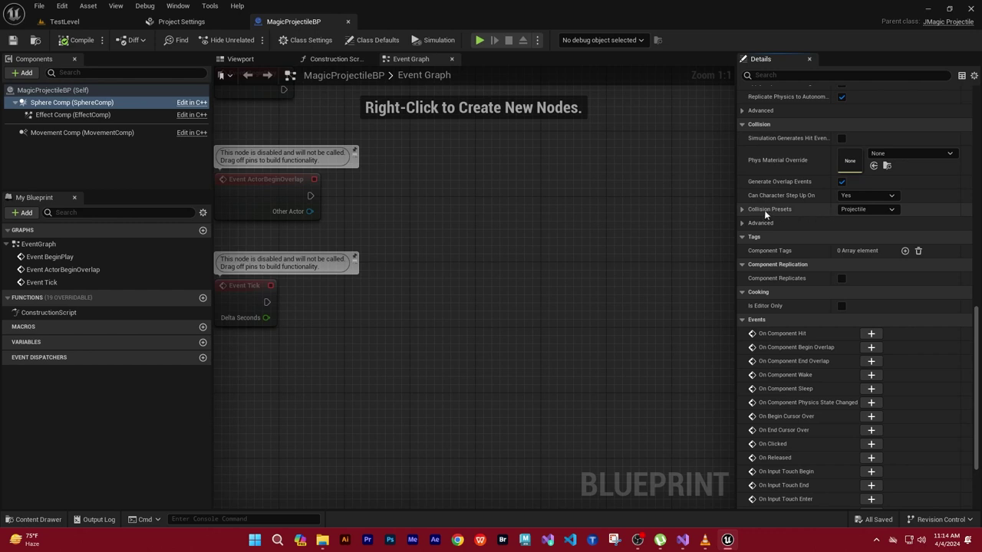
click(892, 212)
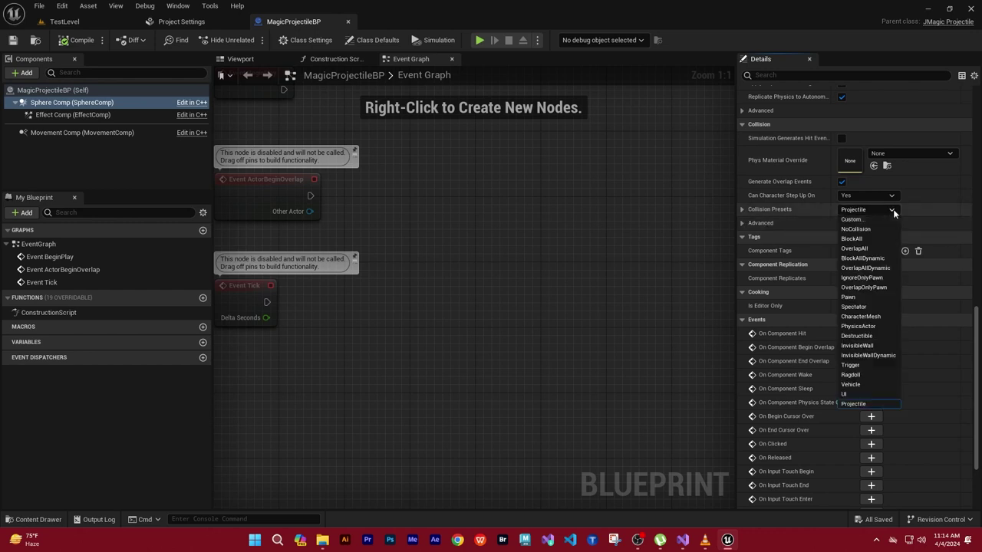
click(873, 403)
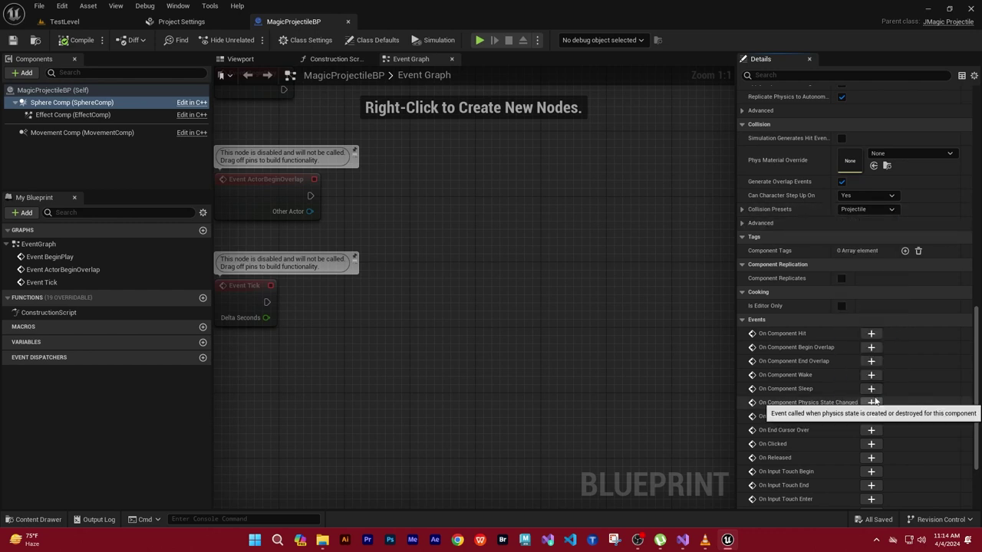
click(739, 212)
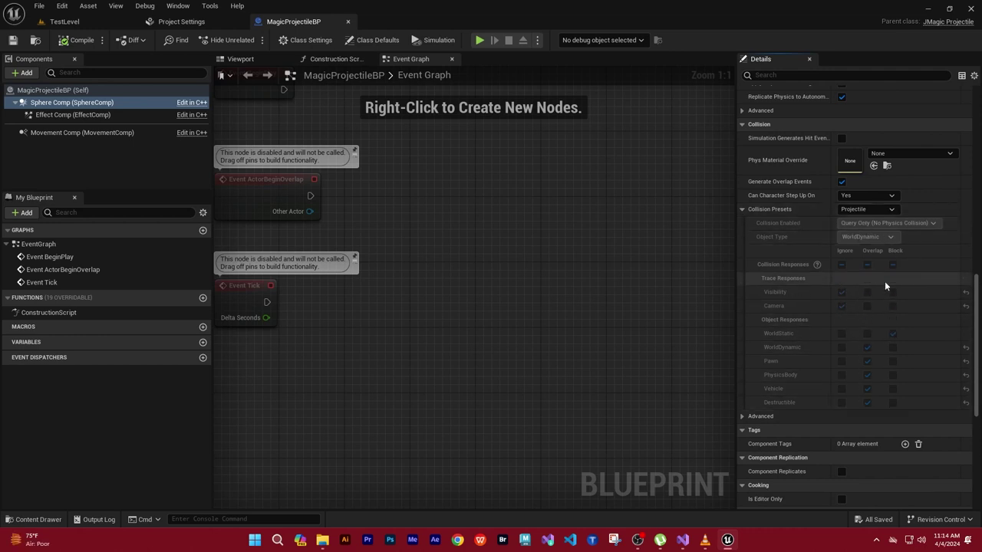
drag(978, 341, 978, 339)
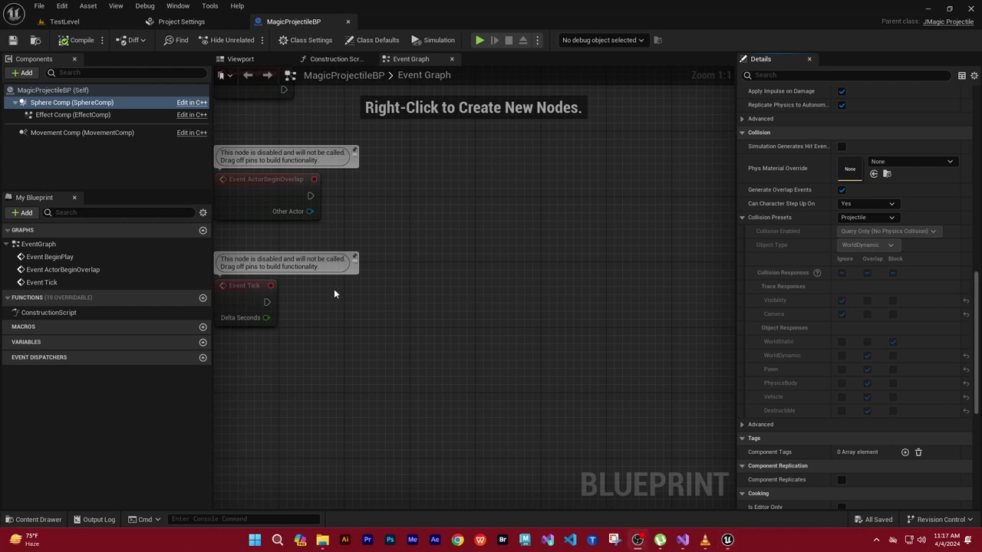
click(69, 21)
Select the Cube wall in the level and filter its Details panel by 'coll'.
mouse_move(239, 262)
right_down()
mouse_move(223, 245)
mouse_move(230, 253)
mouse_move(316, 212)
right_up()
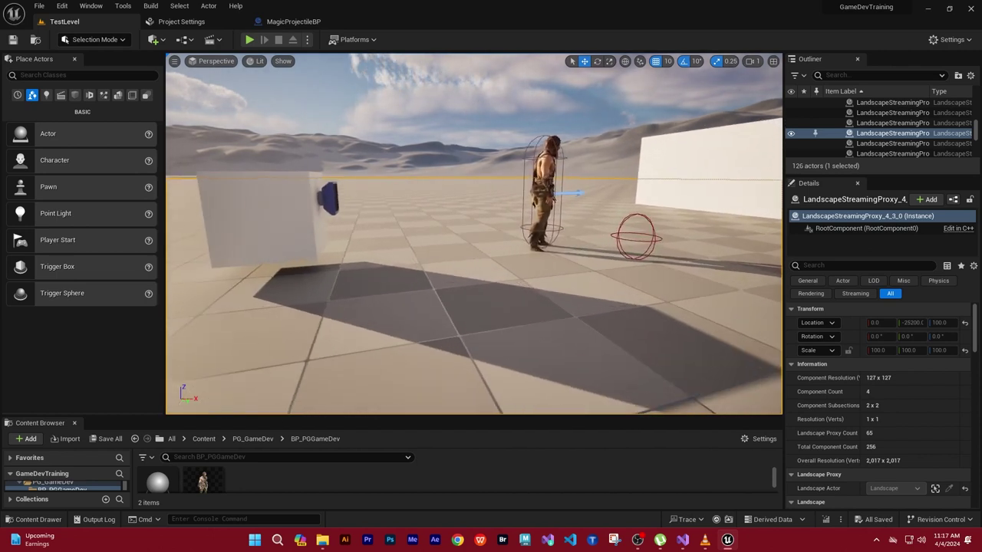
click(316, 213)
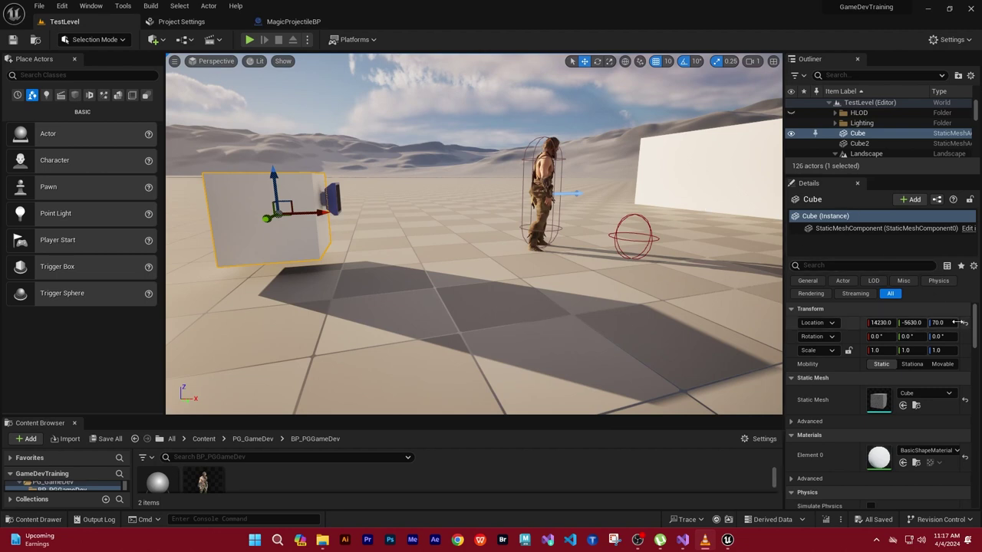
scroll(972, 334, down, 2)
drag(973, 334, 975, 480)
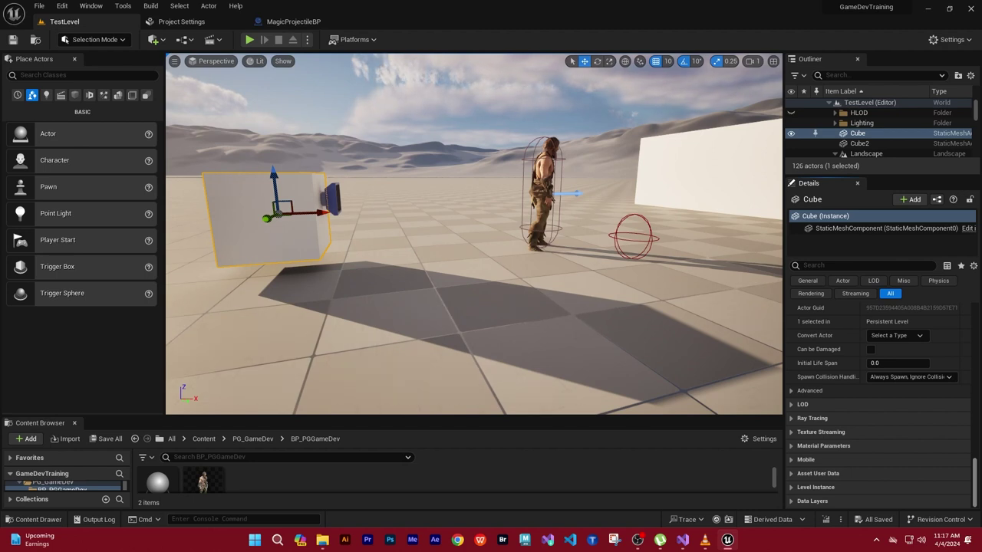
drag(976, 480, 975, 414)
drag(973, 396, 971, 310)
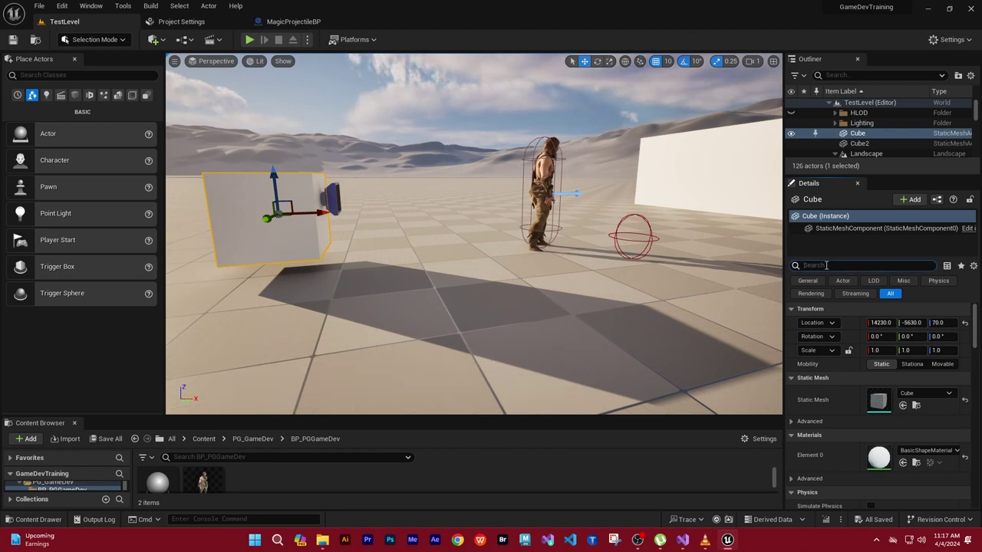
text(coll)
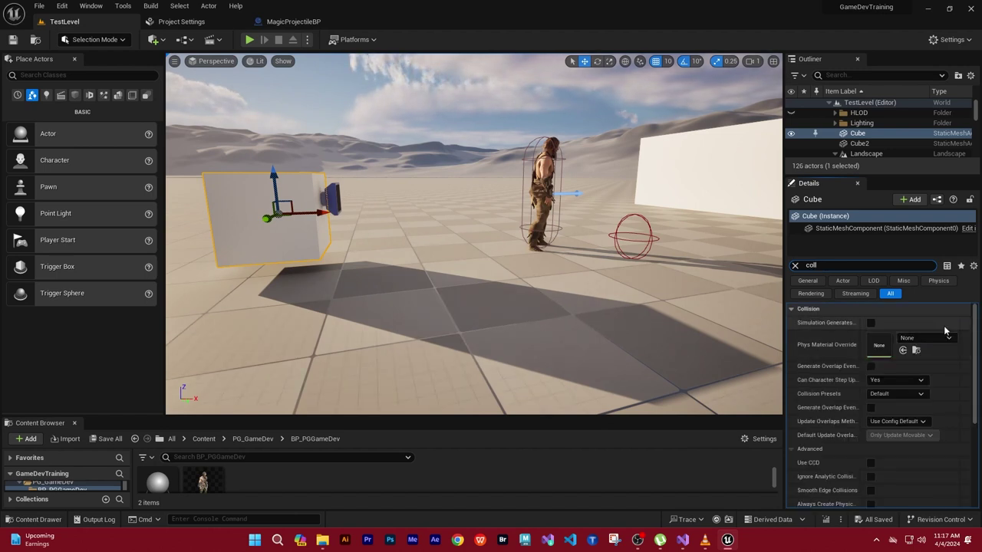
mouse_move(975, 339)
mouse_down()
mouse_move(965, 417)
mouse_move(970, 341)
mouse_up()
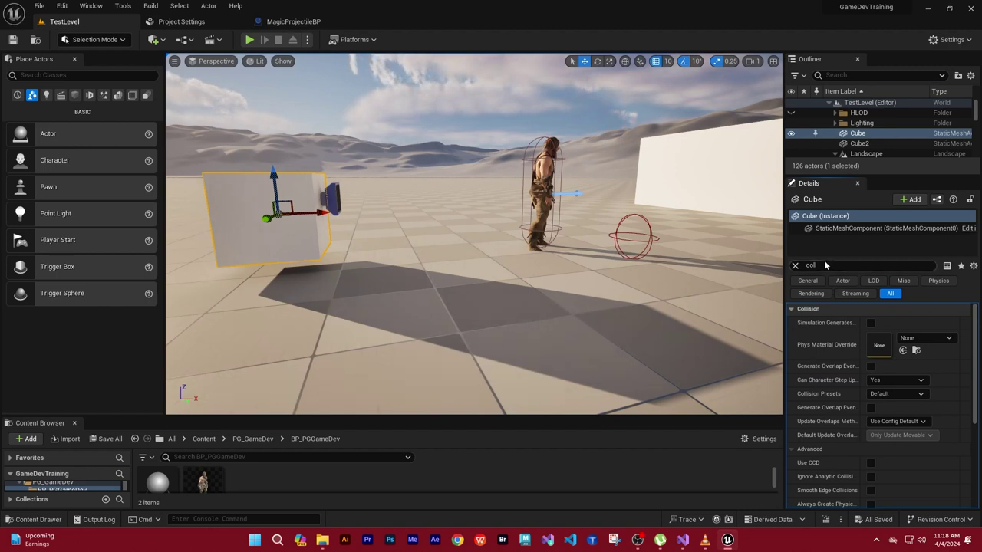
Clear the filter, scroll to the Cube's Collision section and expand its advanced settings.
click(801, 266)
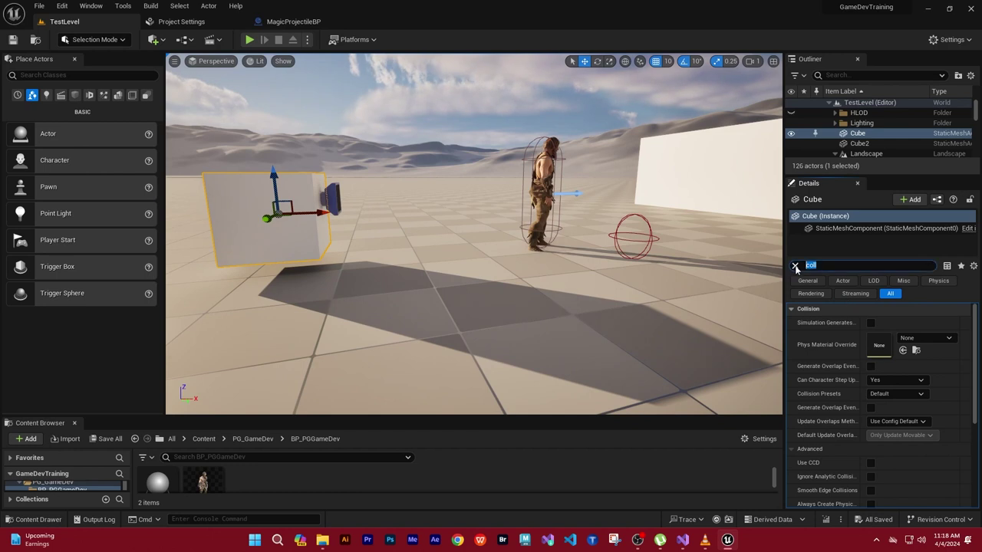
click(795, 265)
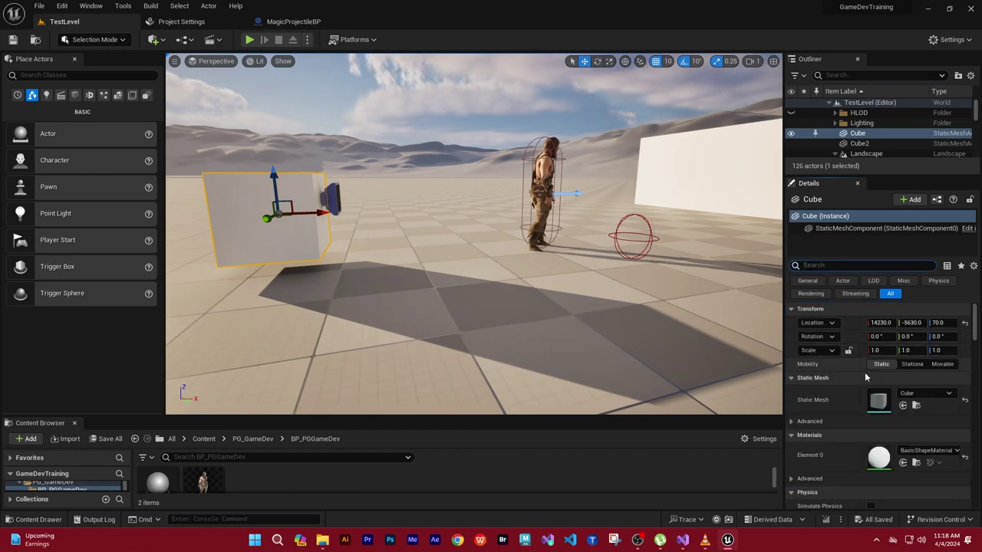
drag(975, 327, 975, 356)
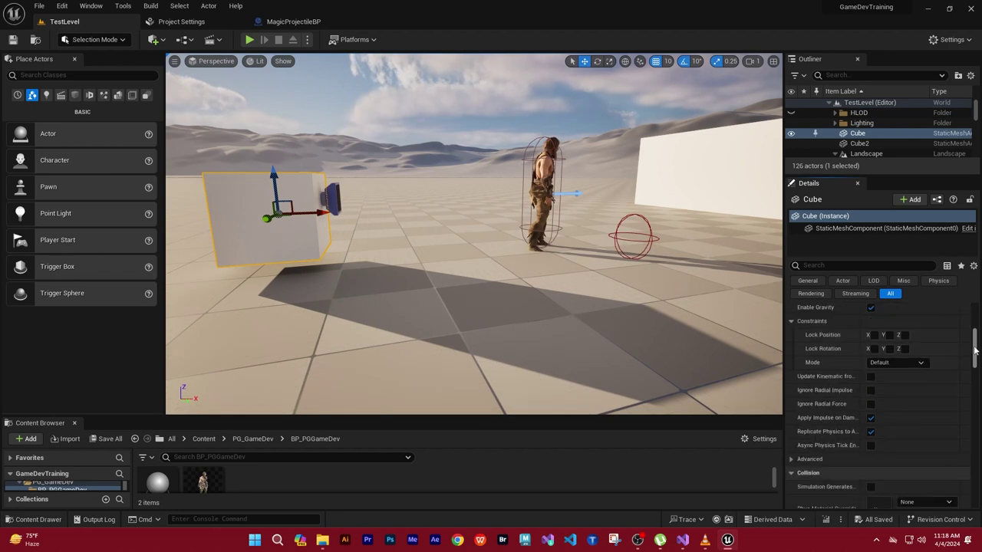
drag(976, 357, 975, 379)
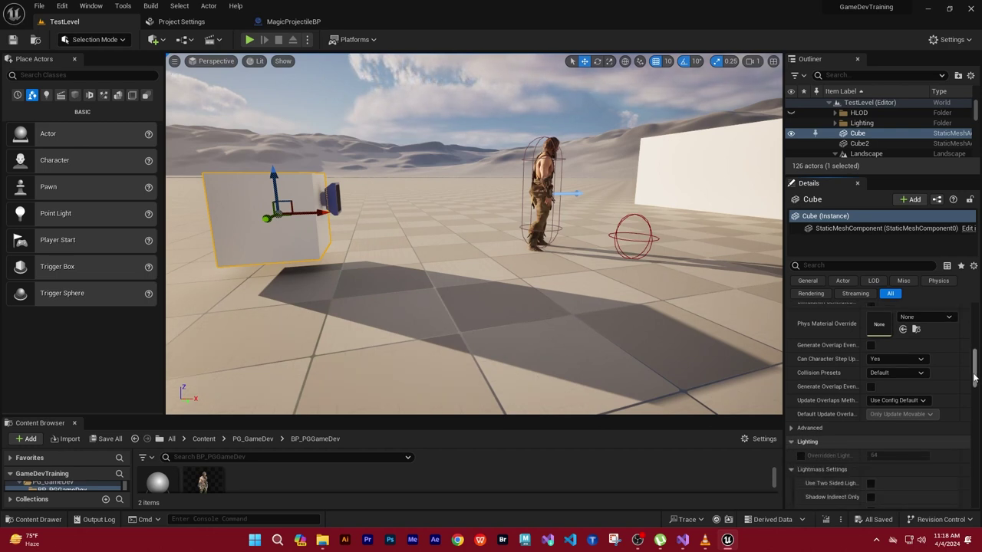
click(791, 428)
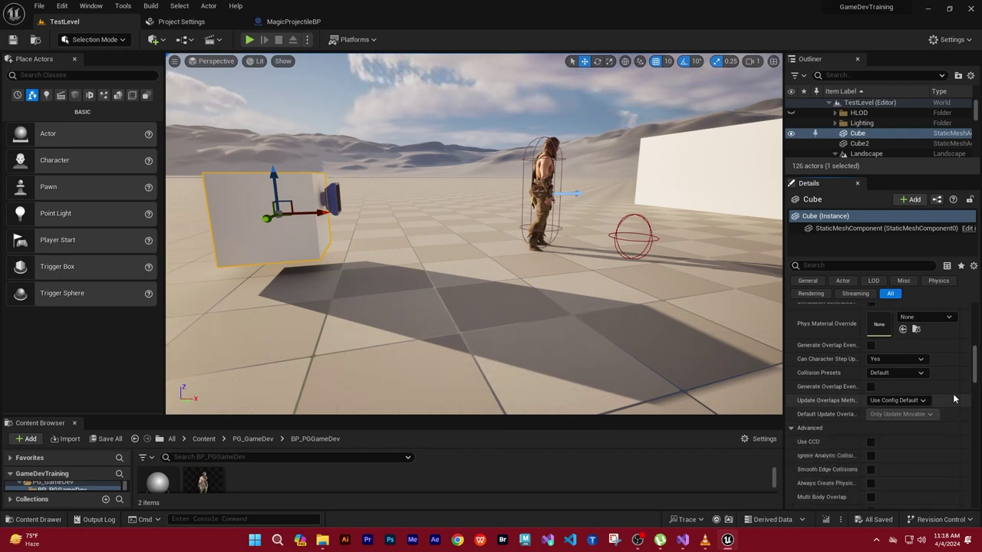
drag(974, 374, 976, 366)
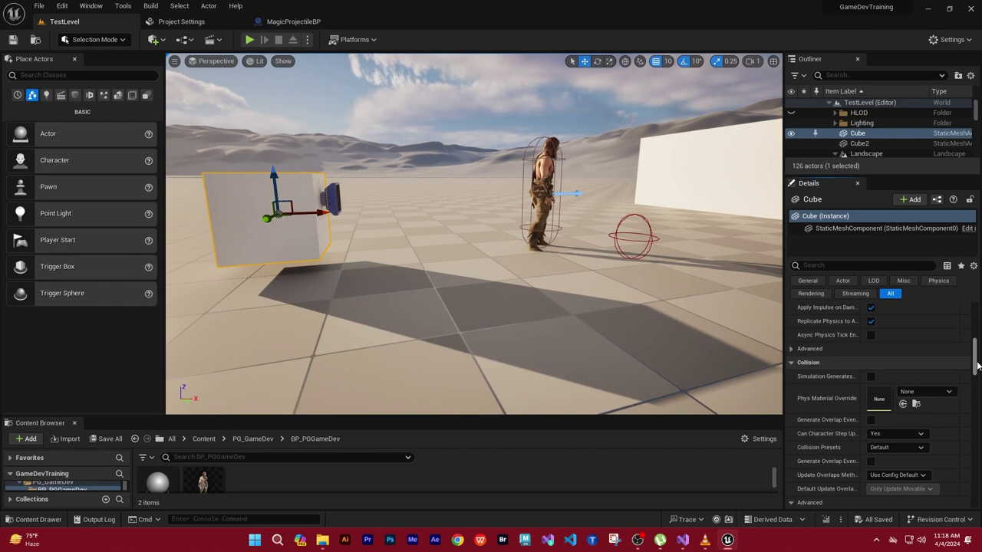
drag(977, 366, 979, 493)
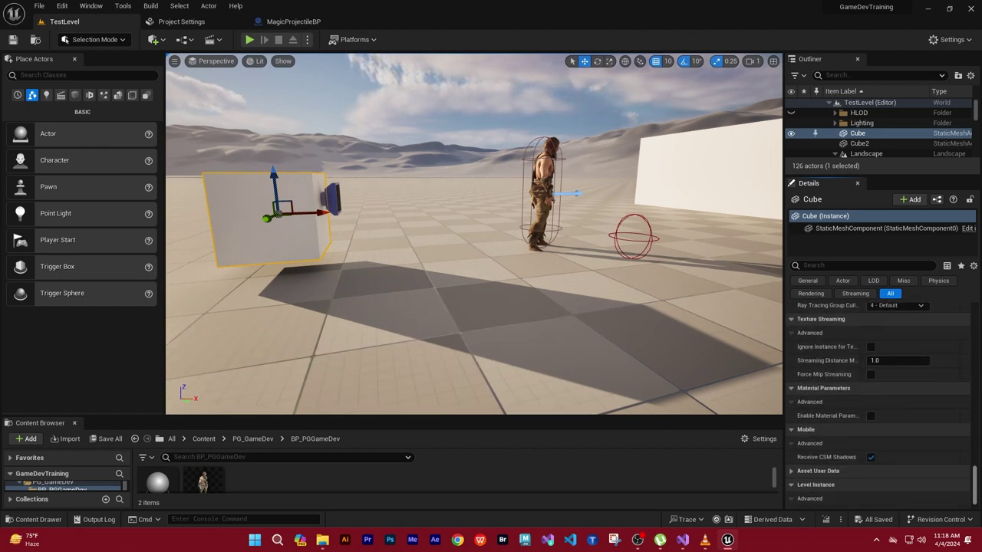
scroll(976, 491, down, 1)
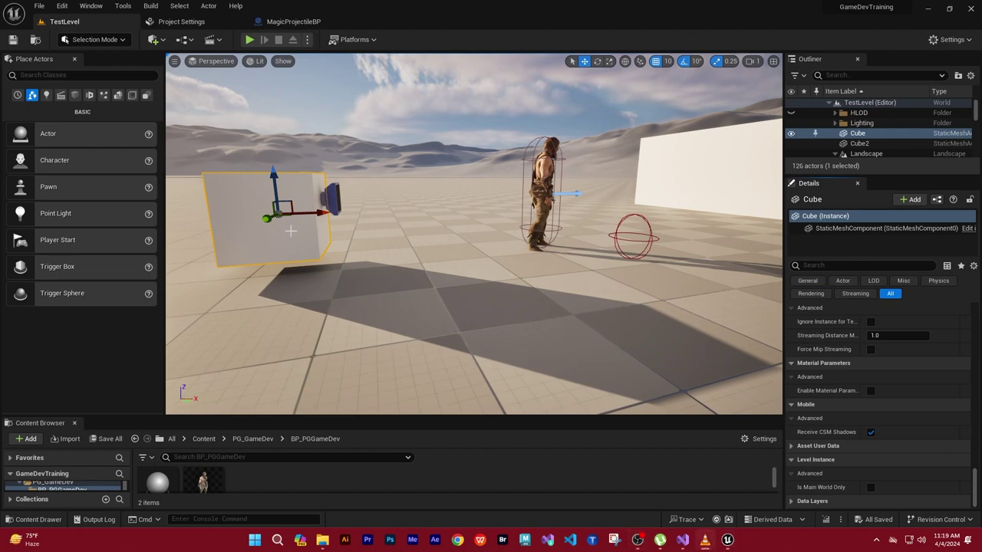
mouse_move(975, 480)
mouse_down()
mouse_move(968, 356)
mouse_move(968, 369)
mouse_up()
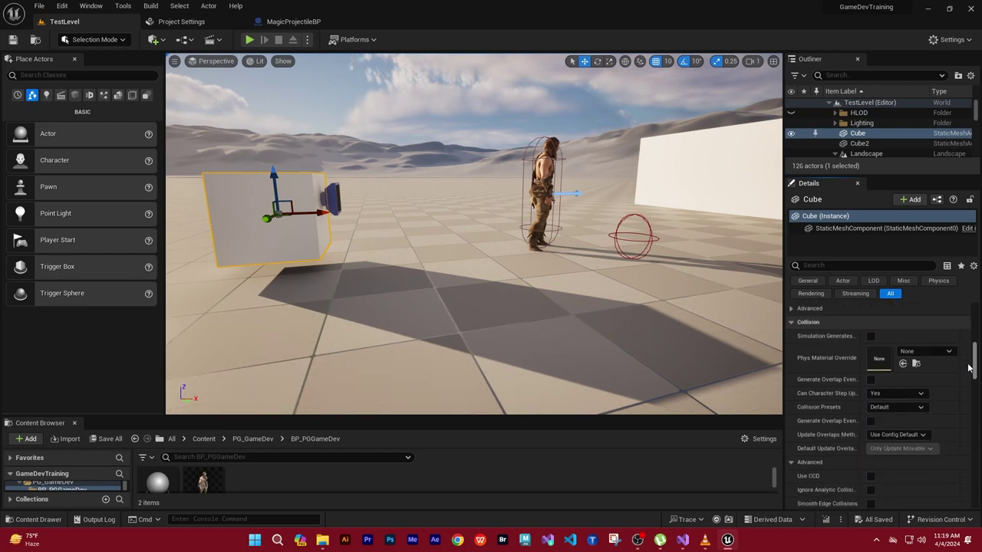
Change the Cube's Collision Presets from Default to Custom.
click(895, 406)
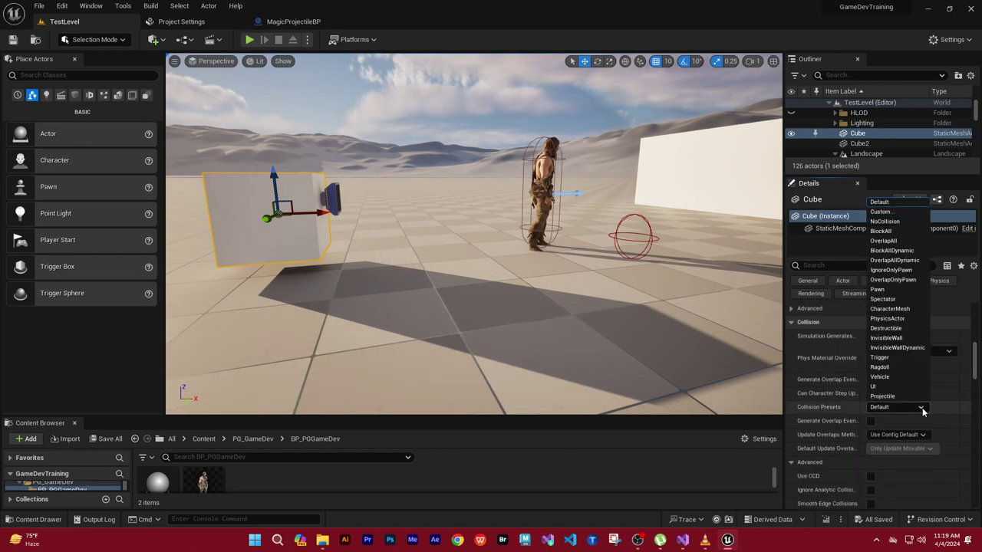
click(886, 211)
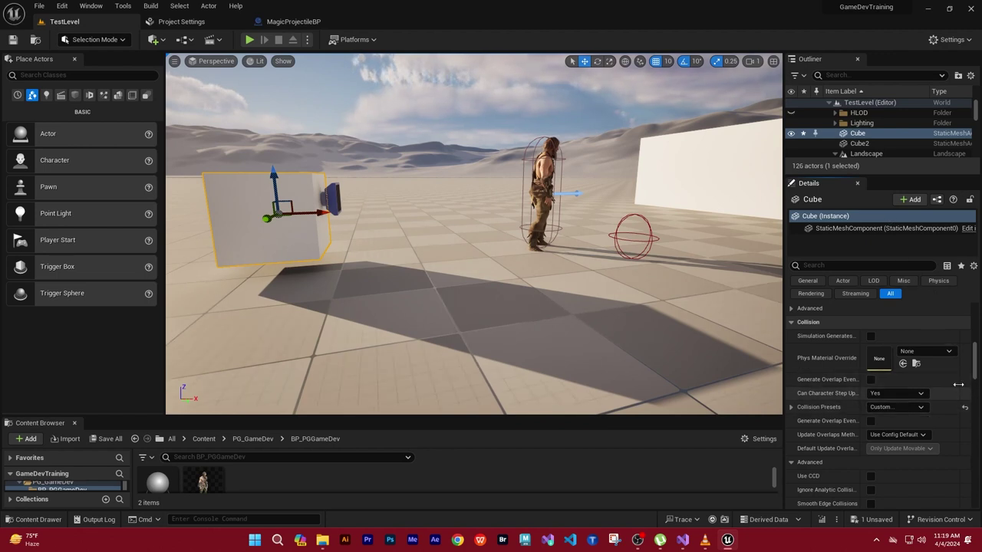
drag(973, 371, 975, 376)
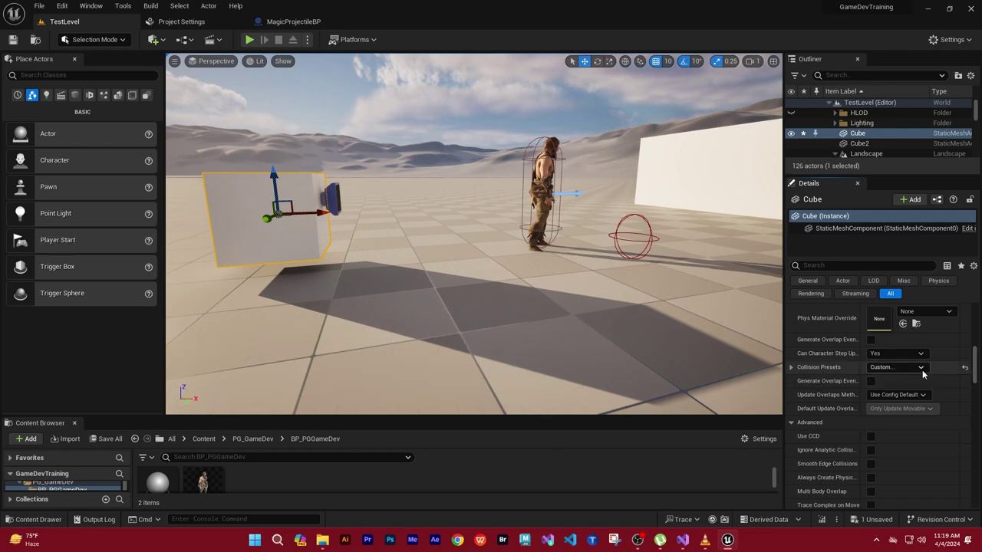
click(920, 369)
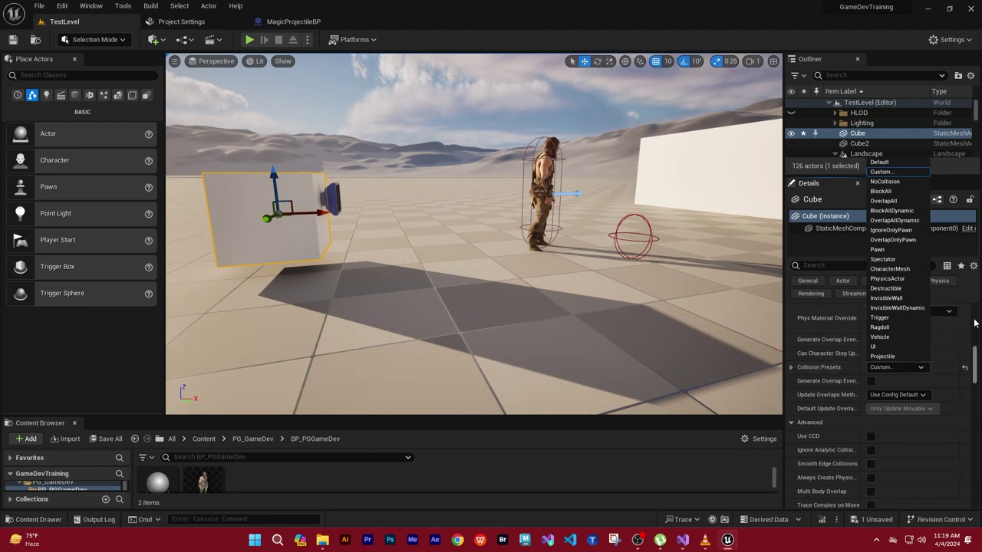
Leave Update Overlaps Method unchanged and expand the Custom preset to show Collision Enabled, Object Type and responses.
drag(975, 366, 975, 322)
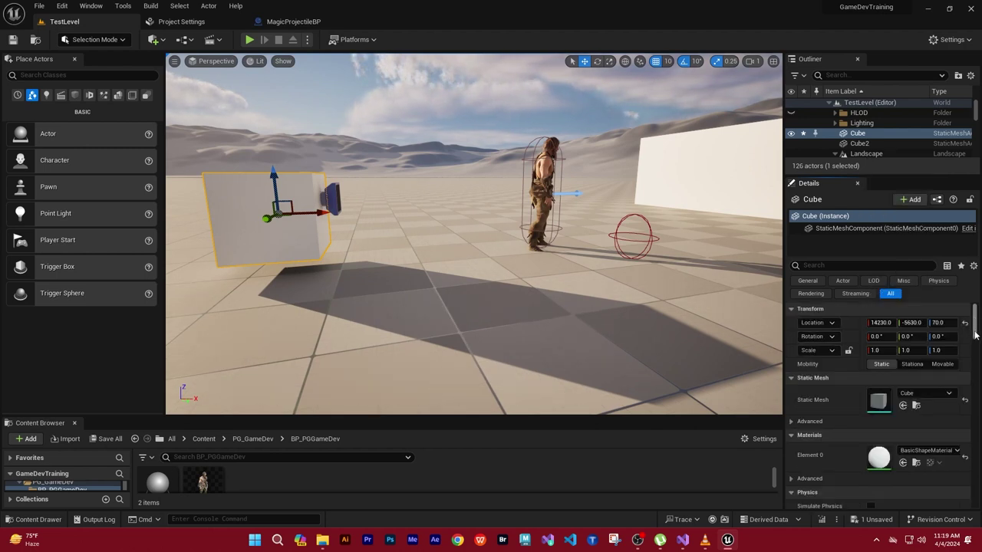
mouse_move(975, 322)
mouse_down()
mouse_move(969, 418)
mouse_move(969, 338)
mouse_up()
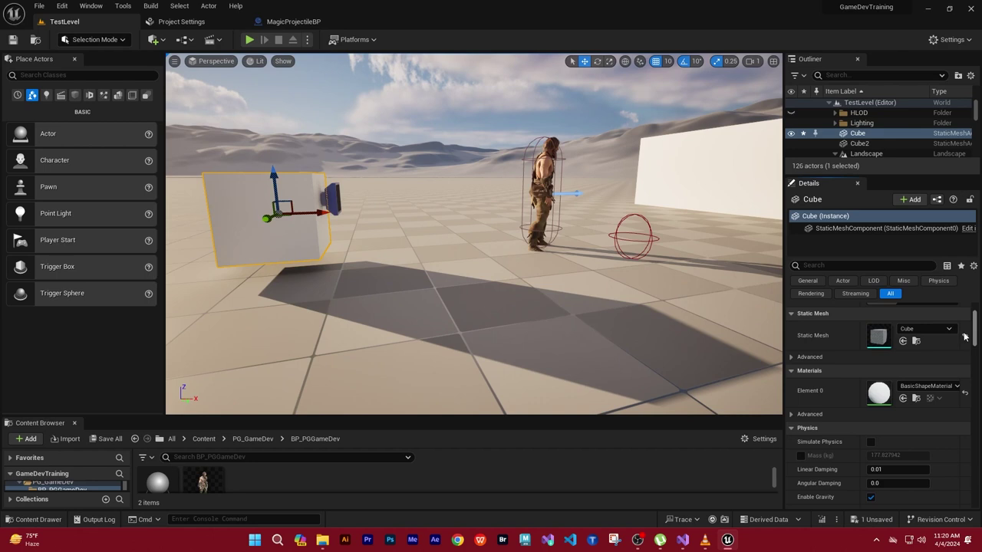
scroll(963, 337, up, 3)
scroll(963, 326, up, 3)
scroll(963, 330, down, 5)
scroll(963, 345, down, 3)
scroll(963, 359, down, 3)
scroll(963, 363, down, 1)
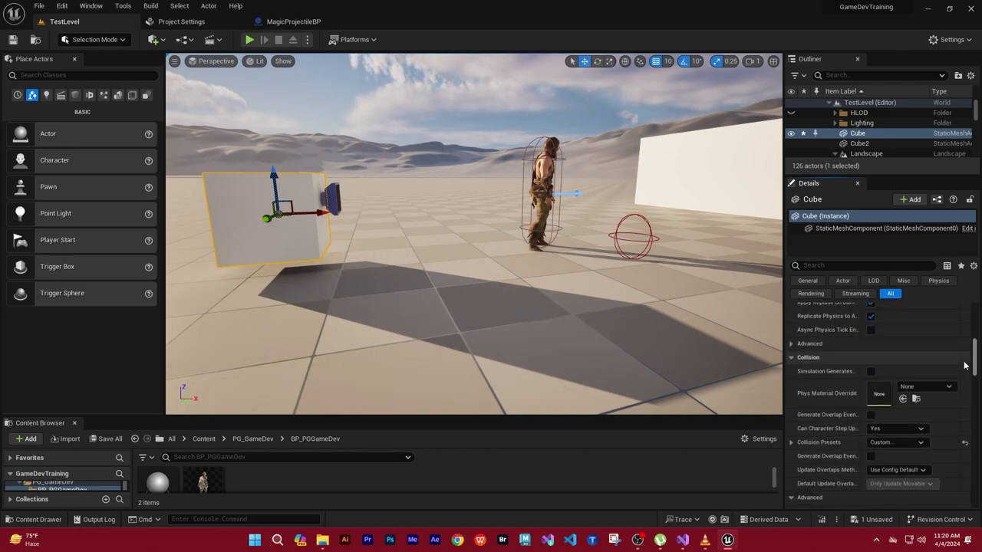
scroll(964, 366, down, 1)
scroll(964, 369, down, 2)
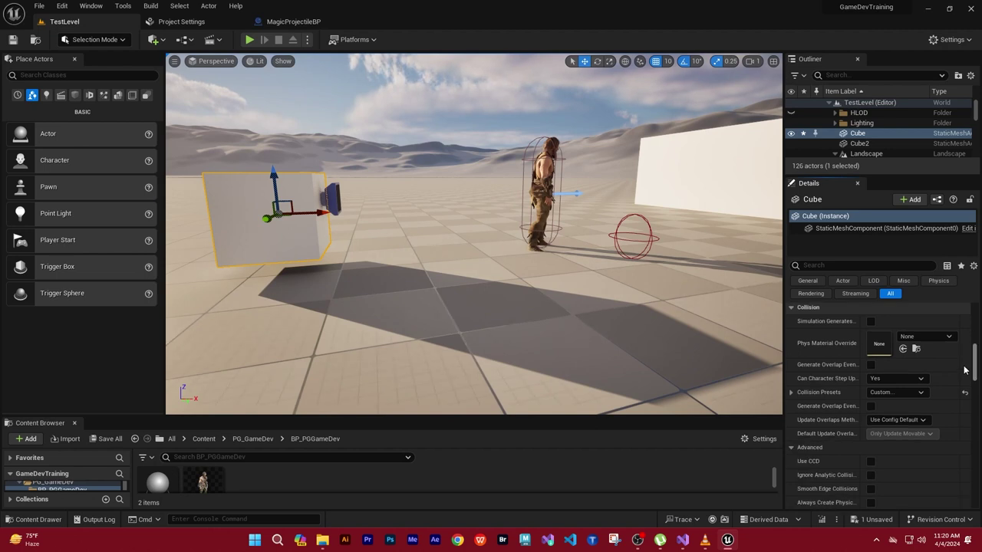
scroll(964, 371, down, 1)
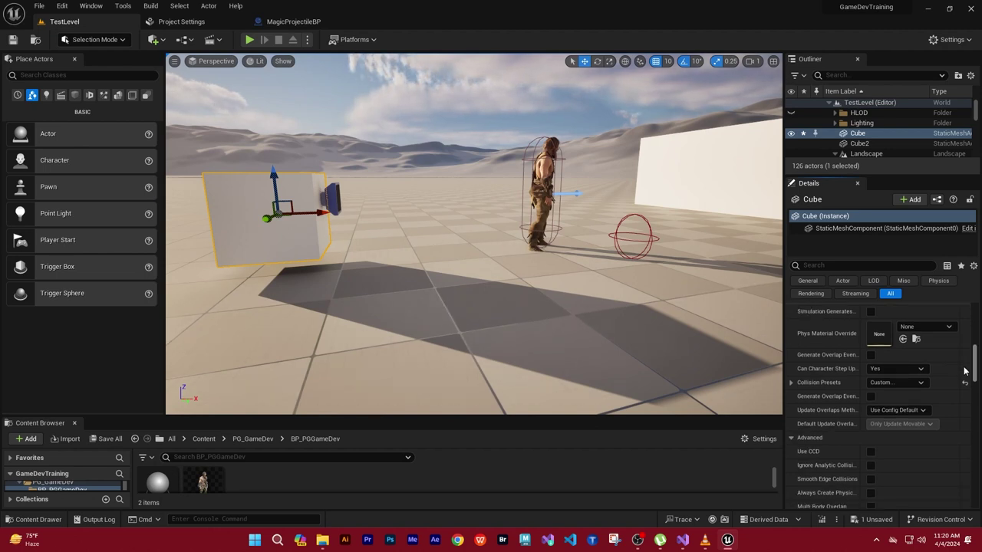
scroll(964, 371, down, 1)
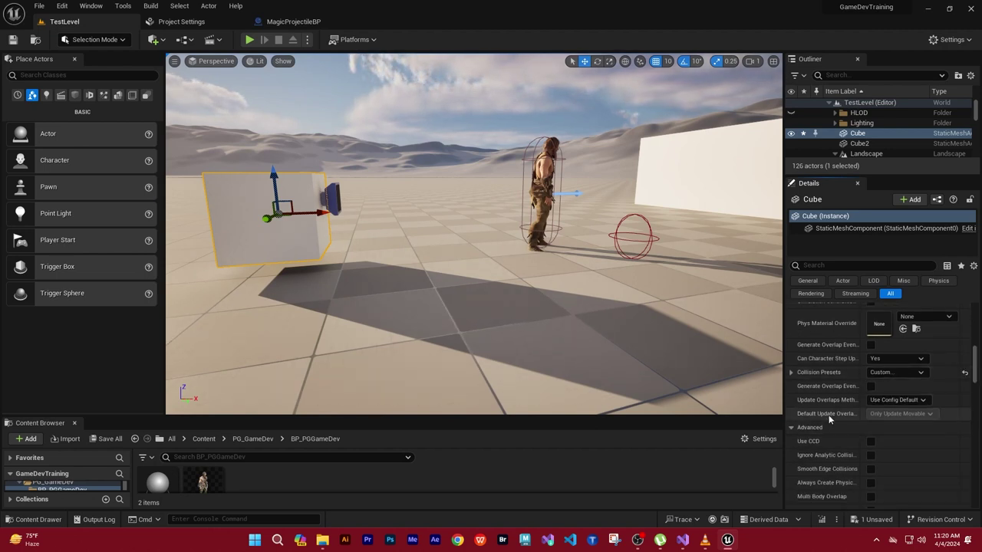
click(897, 399)
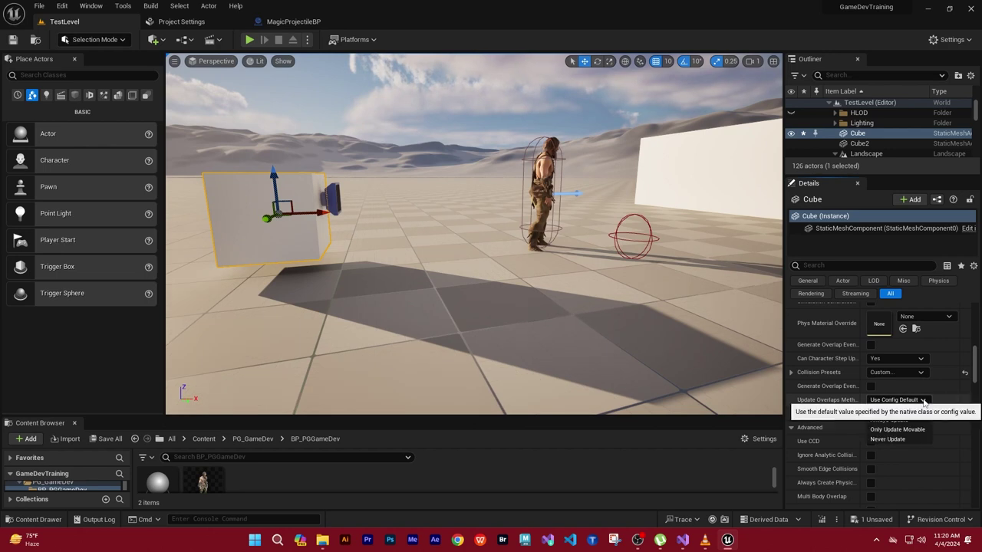
click(974, 376)
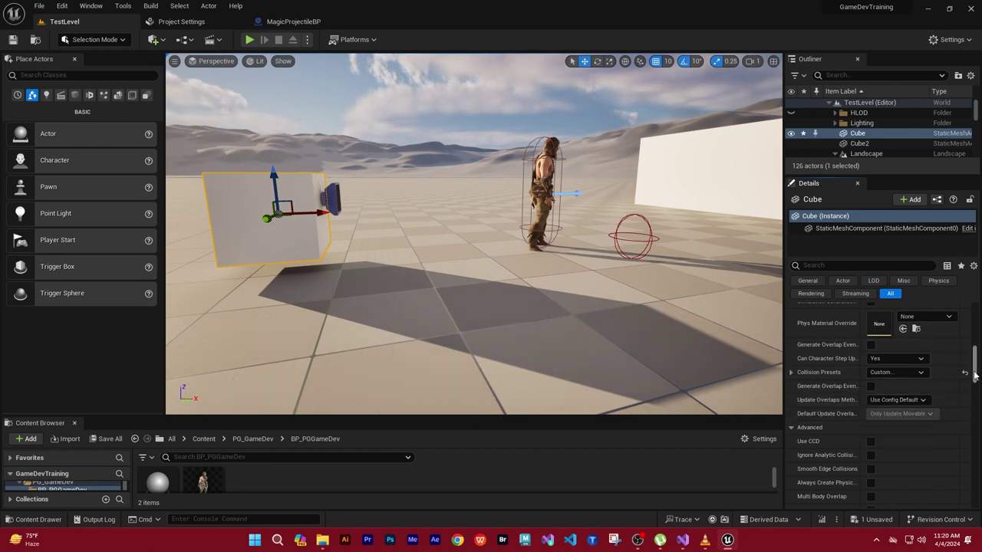
click(792, 373)
Scroll through the Cube's Custom collision responses and start a Win+Shift+S snip of them.
drag(974, 370, 974, 374)
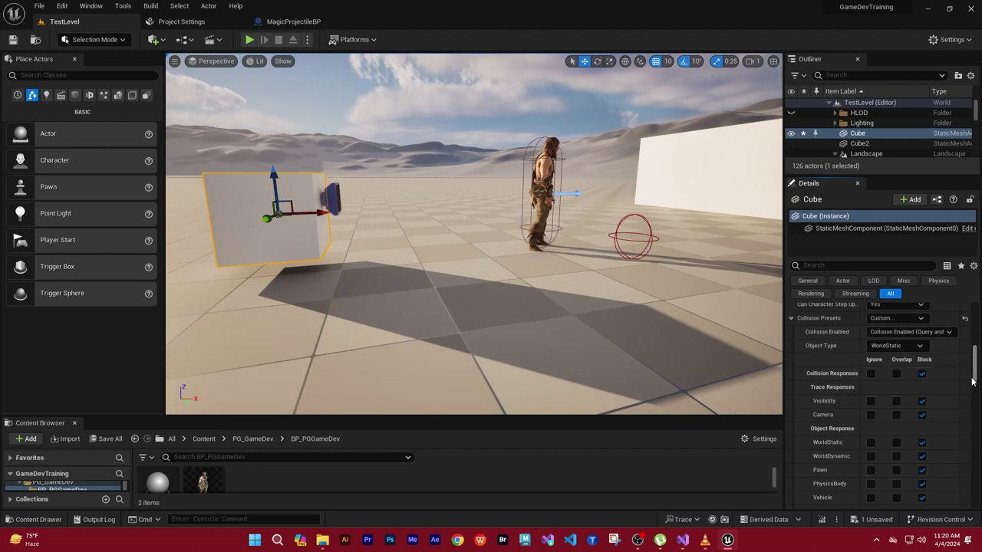
drag(974, 375, 976, 377)
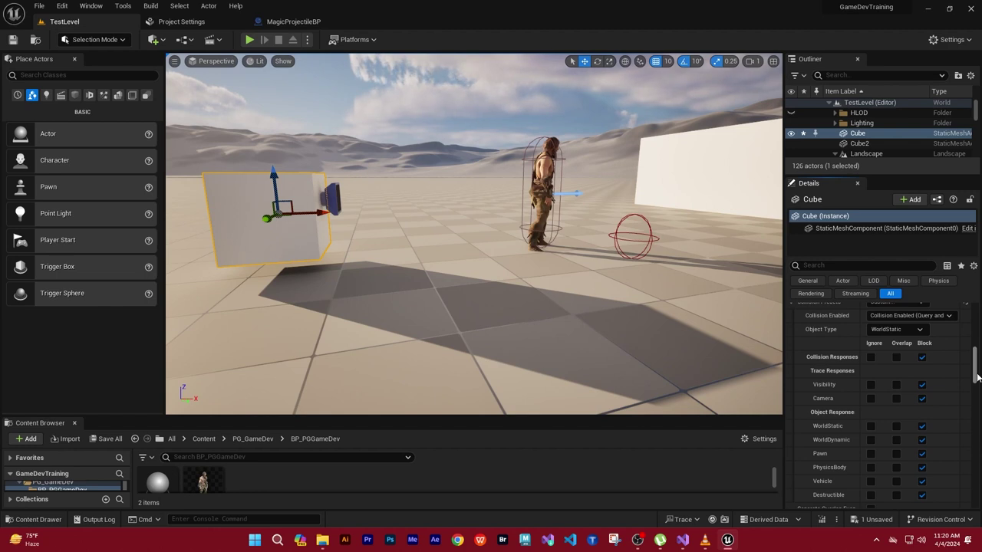
scroll(976, 375, up, 1)
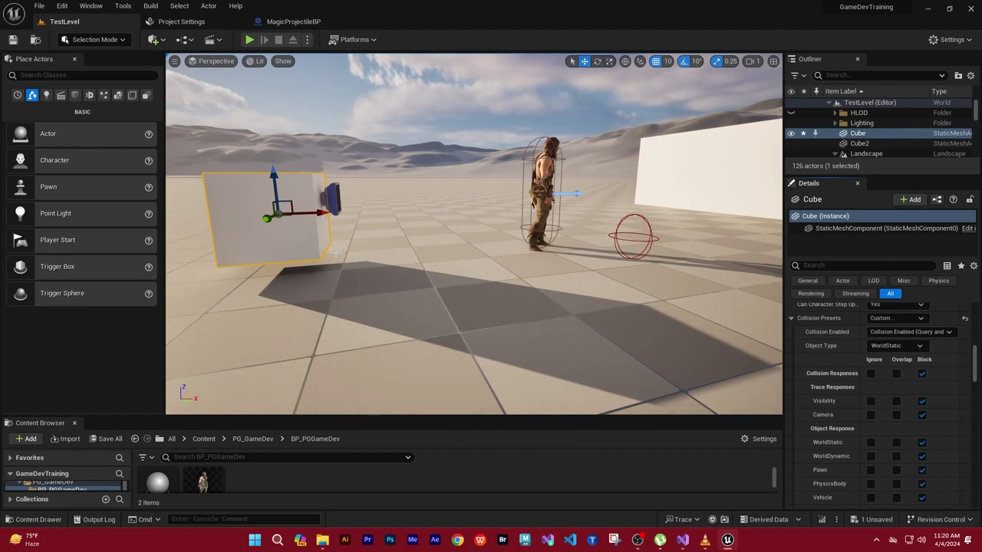
key(super+shift+s)
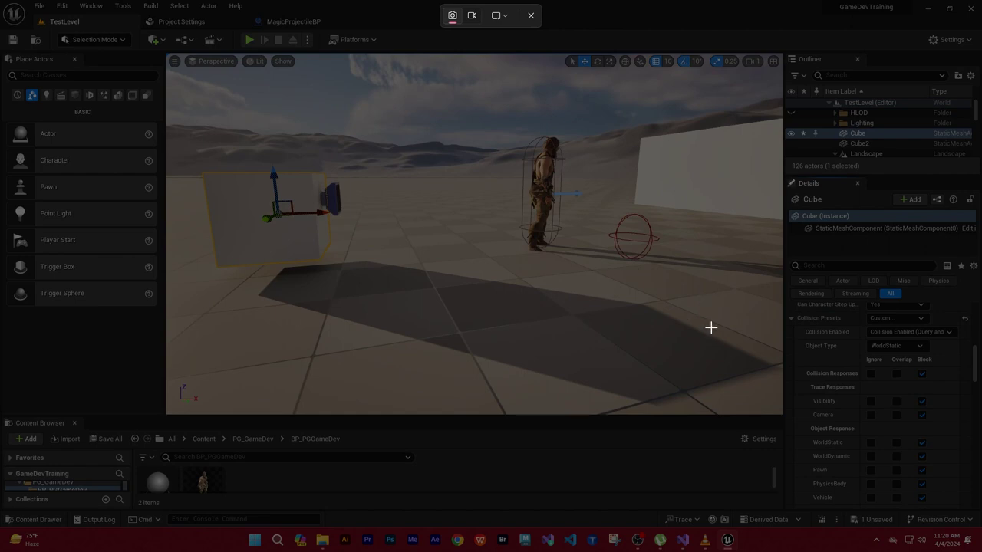
Cancel the snip and drag Barrel.obj from Explorer into the BP_PGGameDev content folder.
key(Escape)
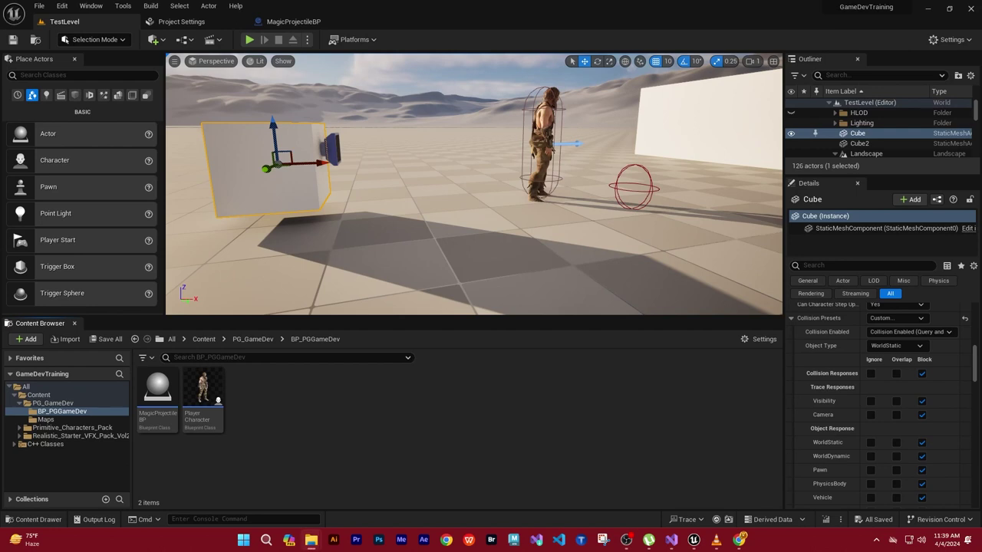
drag(393, 455, 372, 437)
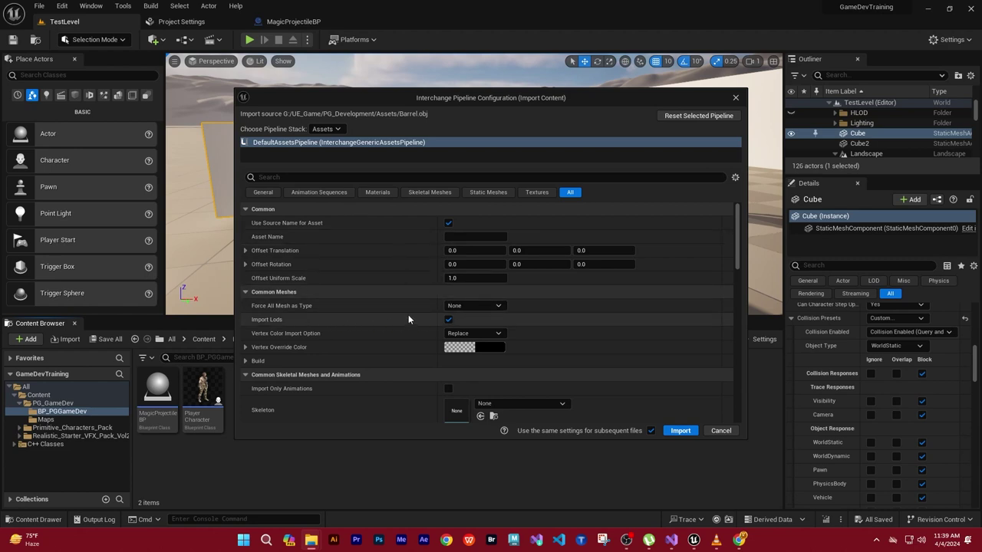
Uncheck Import Materials, Textures, Animations, Bone Tracks and Attributes as Curves for Barrel.obj.
drag(736, 257, 727, 368)
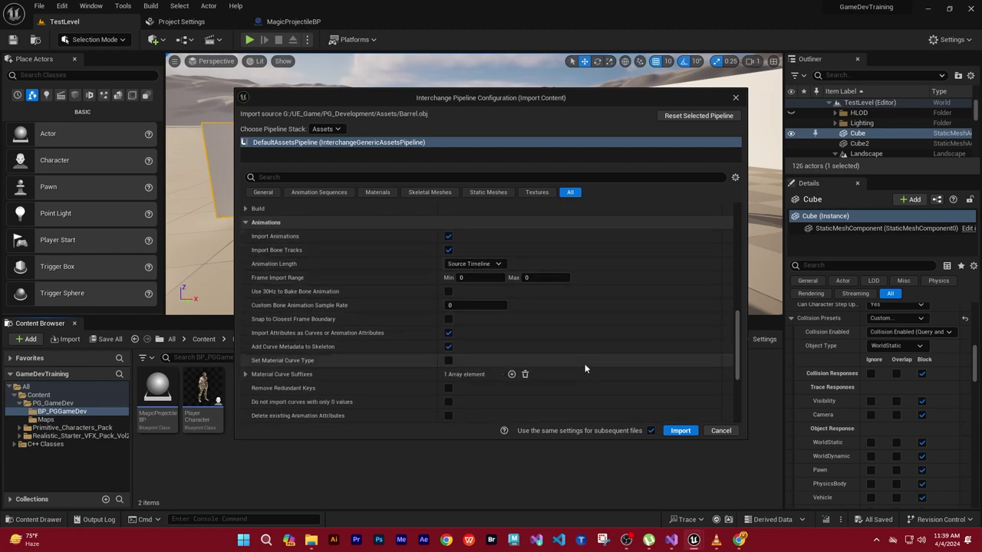
drag(733, 354, 724, 412)
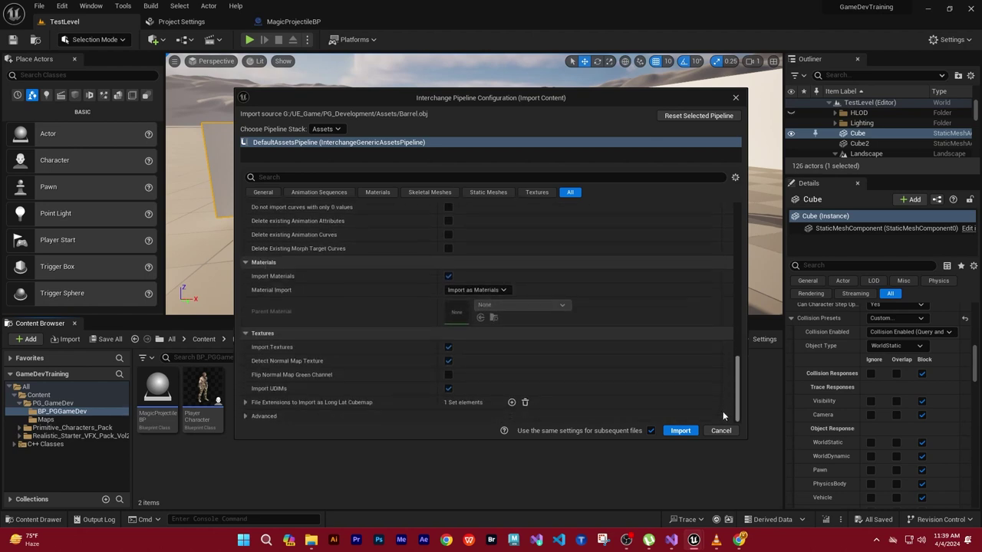
click(448, 277)
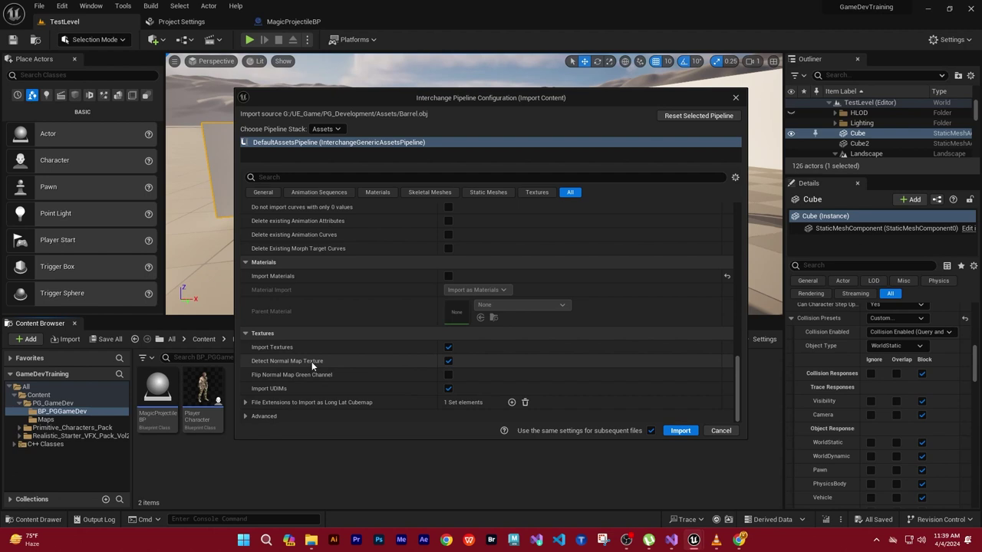
click(449, 347)
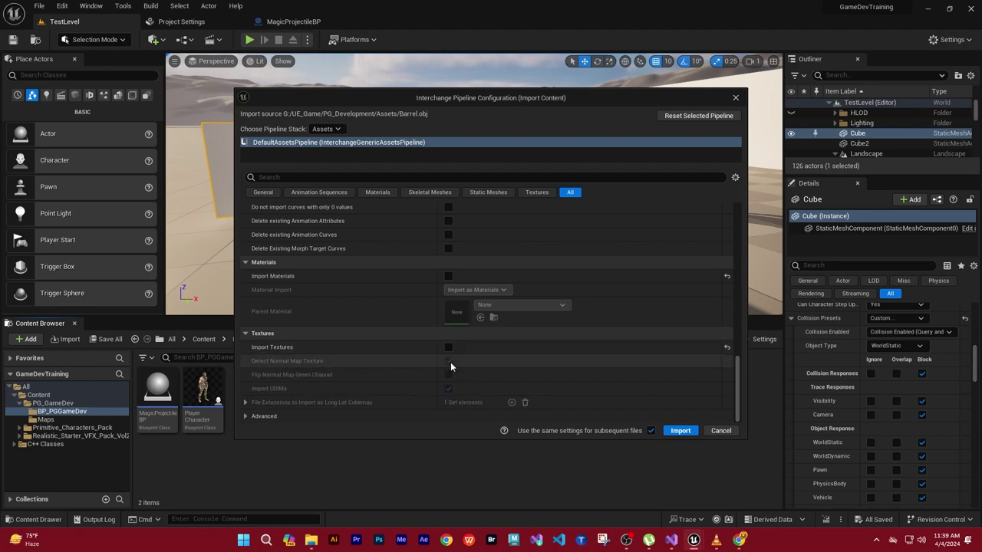
drag(732, 384, 732, 353)
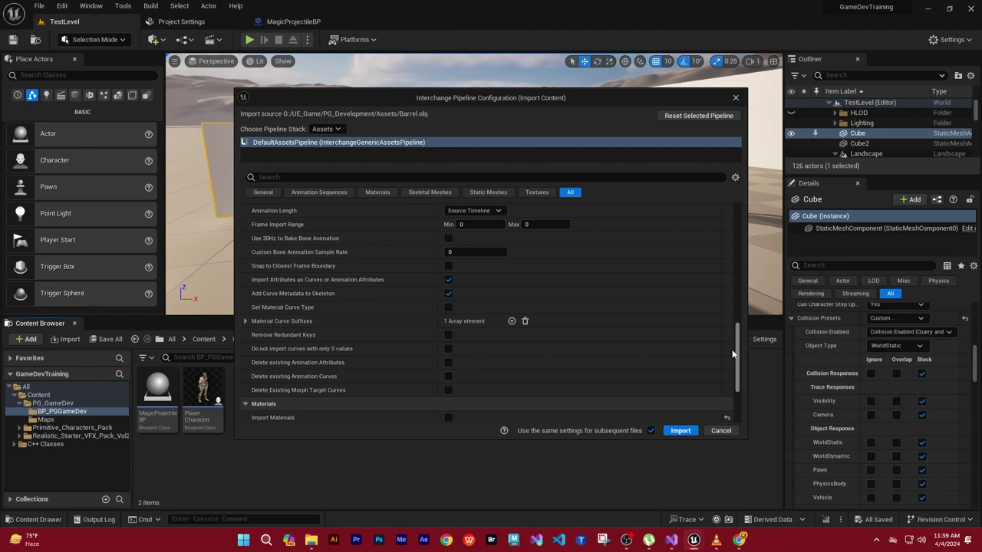
drag(733, 354, 730, 328)
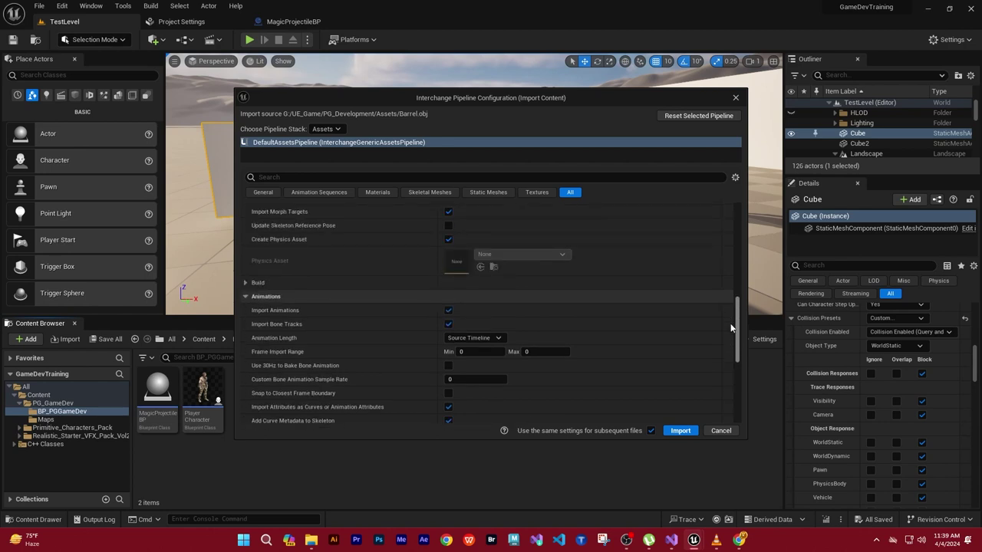
click(448, 310)
click(447, 323)
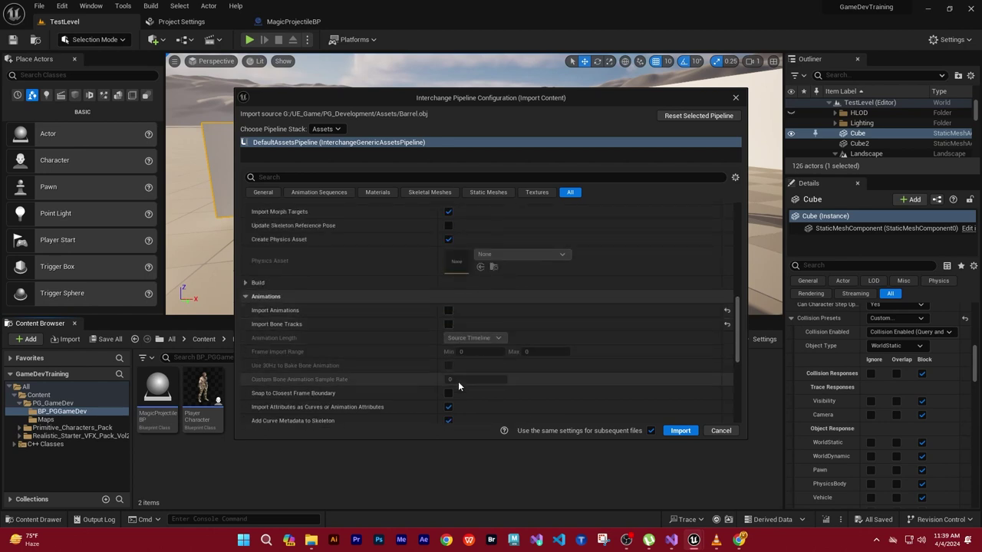
click(448, 407)
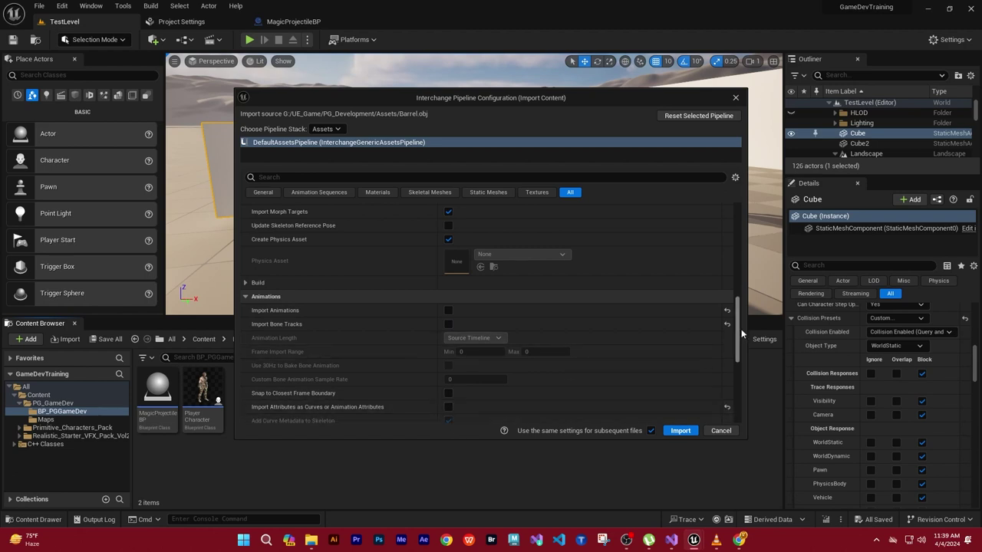
scroll(736, 333, up, 3)
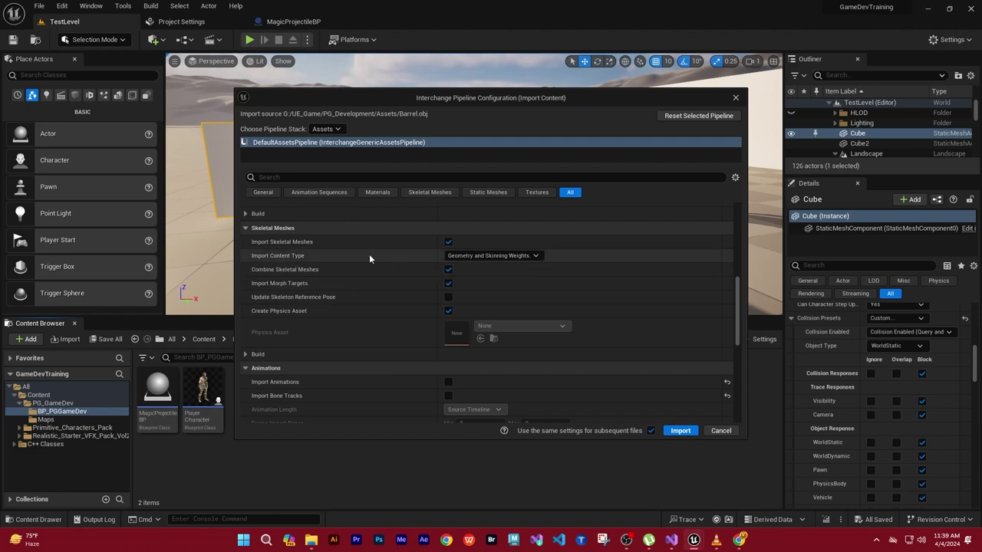
Turn off Import Skeletal Meshes, Combine Skeletal Meshes and Import Morph Targets, and set content type to Geometry Only.
click(448, 242)
click(526, 256)
click(467, 275)
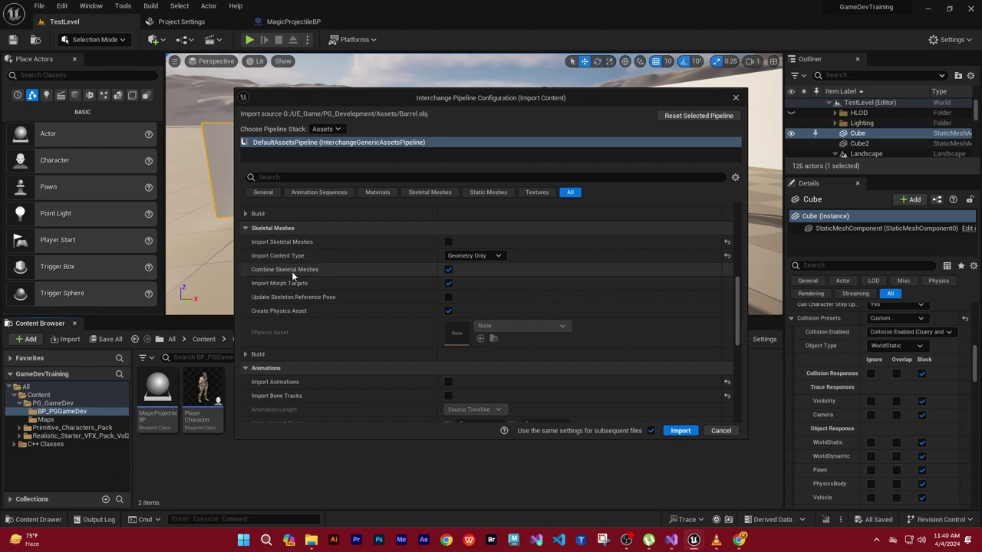
click(448, 270)
click(449, 284)
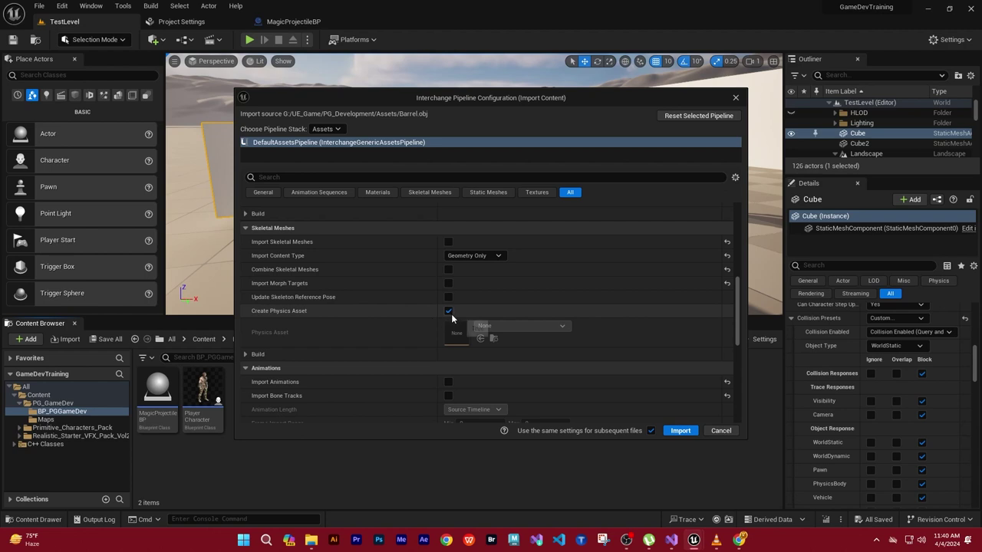
drag(738, 324, 736, 244)
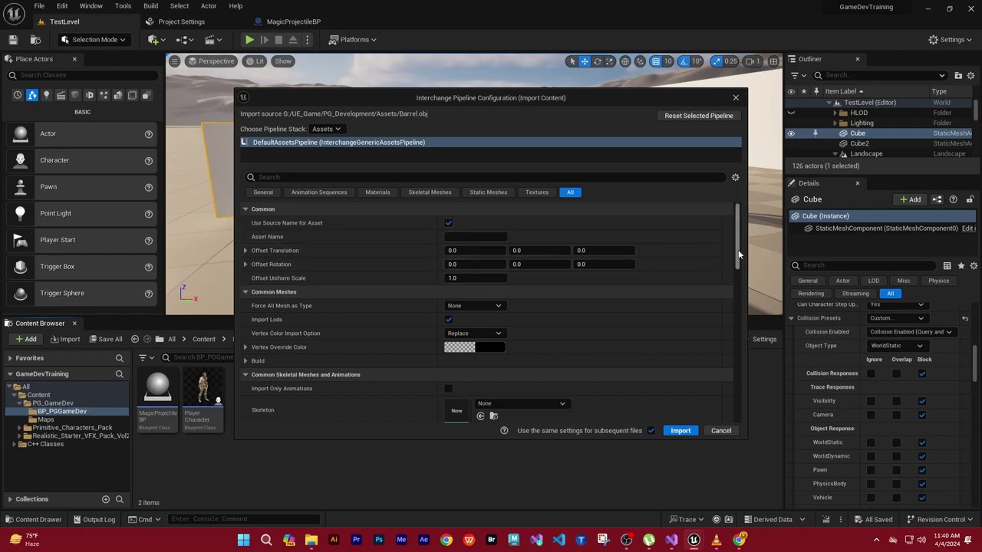
Import Barrel.obj with forced mesh type None and a Z translation offset of 90.
drag(738, 254, 738, 277)
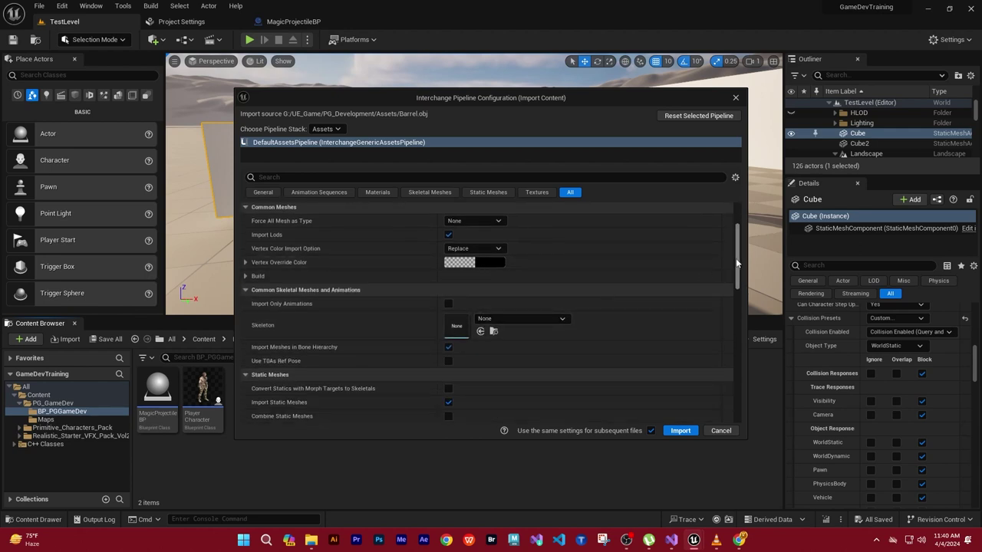
scroll(737, 263, up, 3)
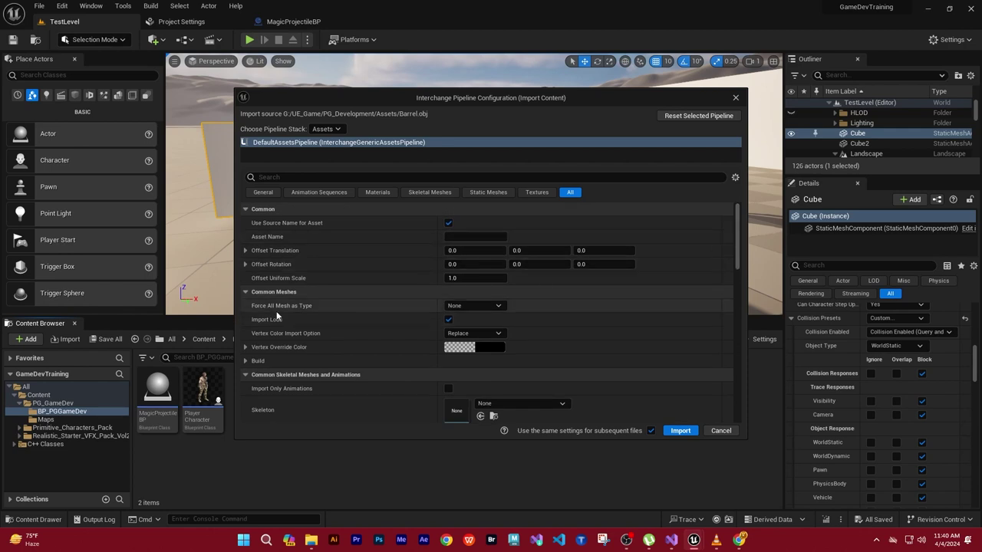
click(497, 306)
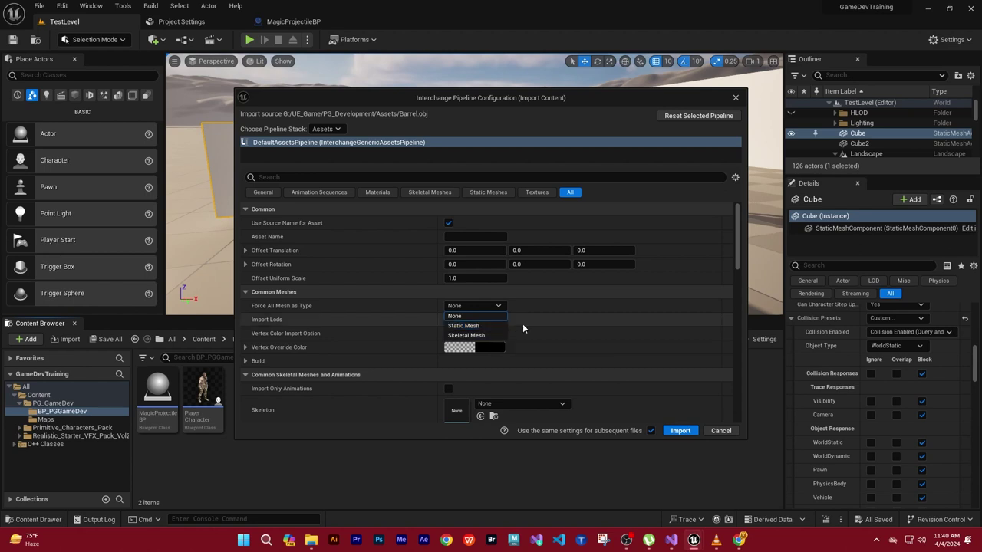
click(563, 313)
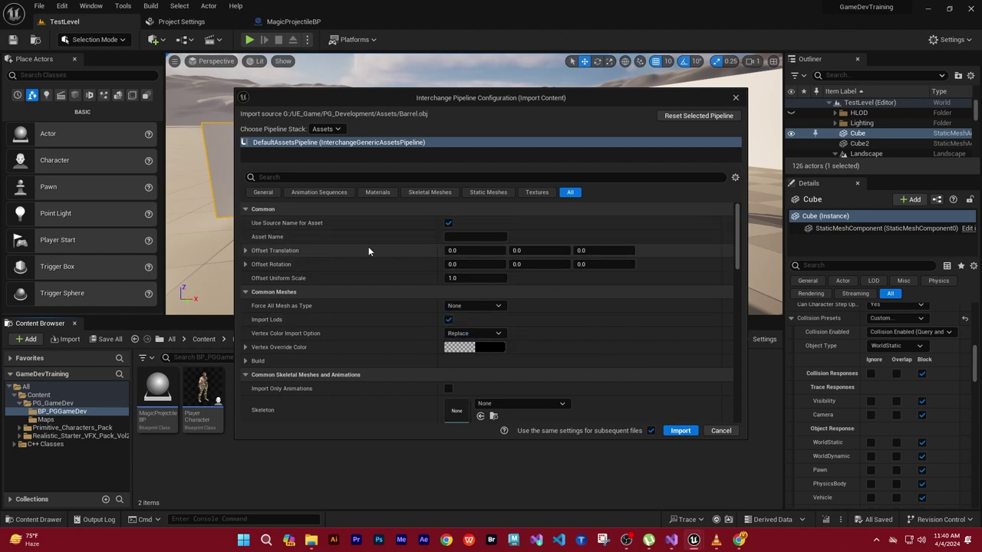
click(246, 252)
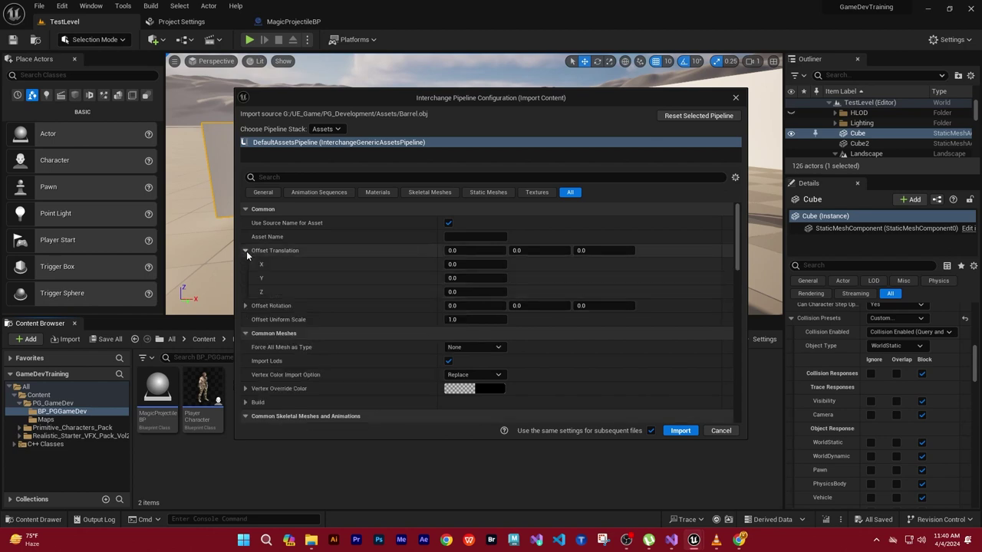
click(245, 306)
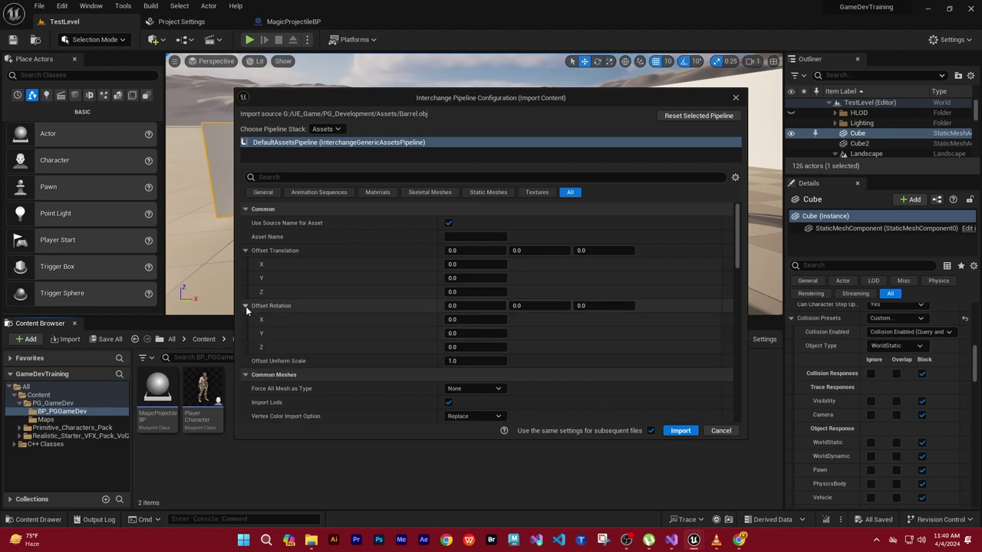
scroll(339, 305, down, 1)
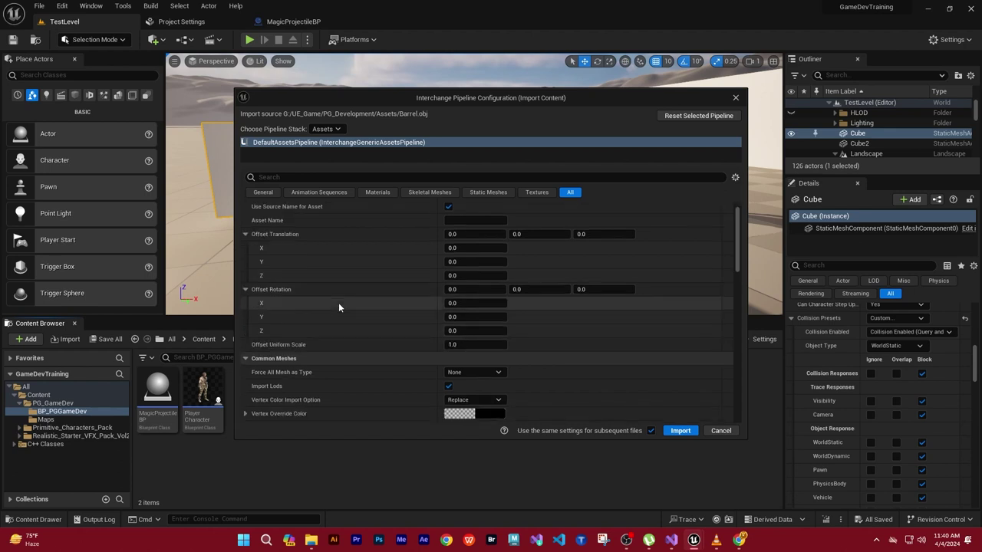
scroll(372, 306, up, 1)
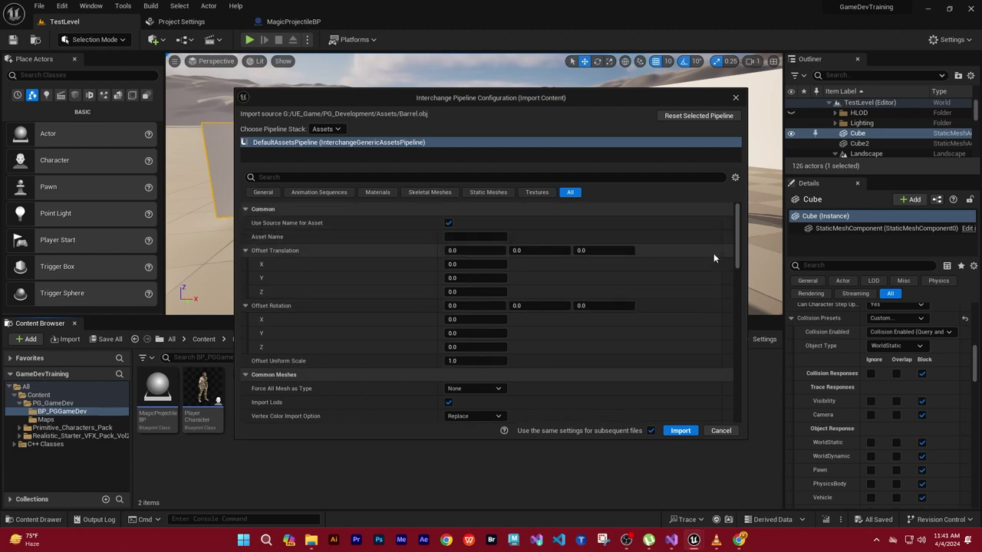
drag(738, 244, 719, 387)
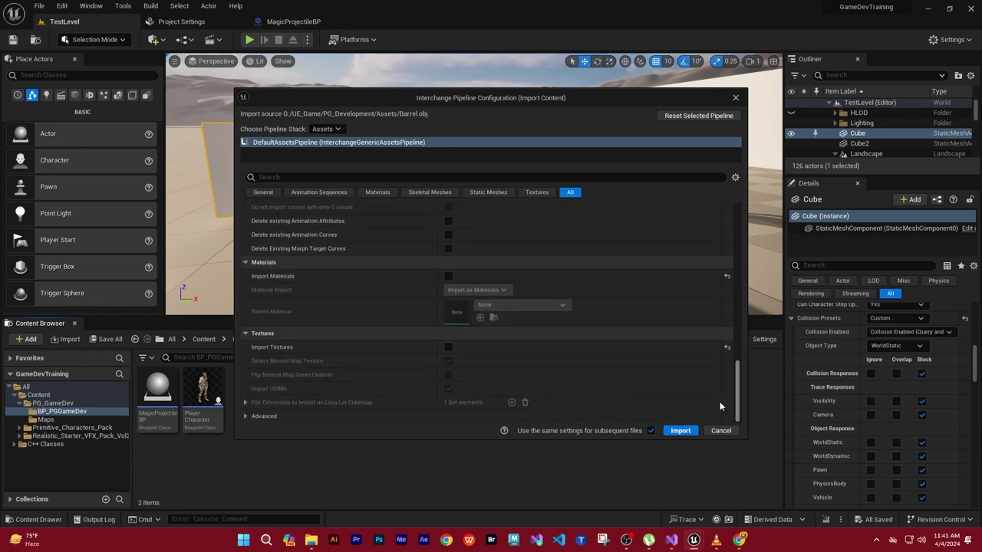
drag(719, 388, 729, 237)
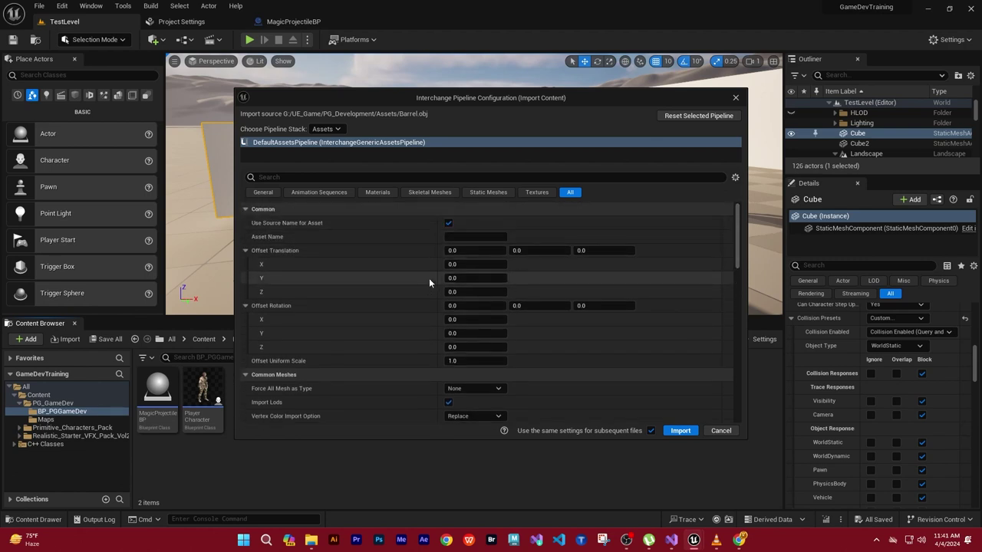
click(468, 293)
text(90)
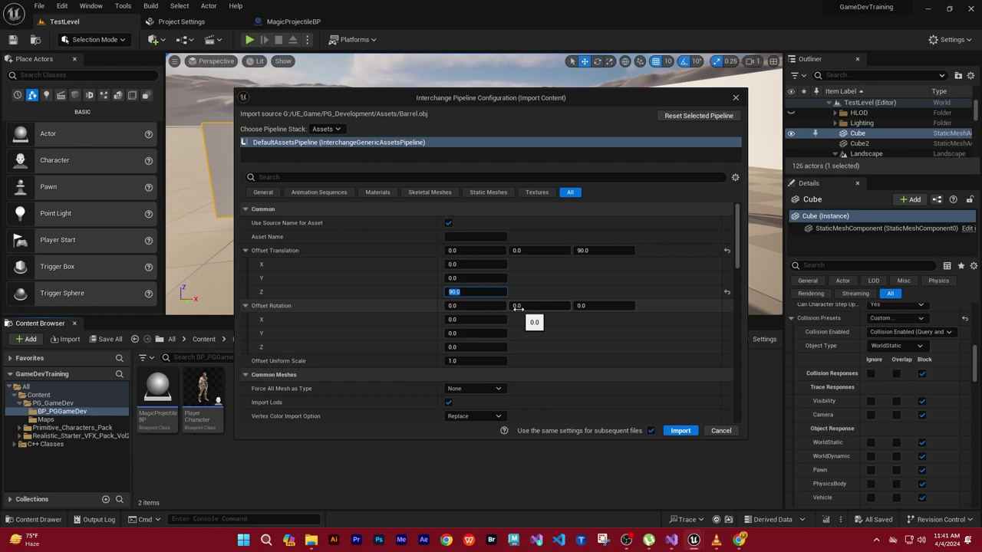
click(675, 431)
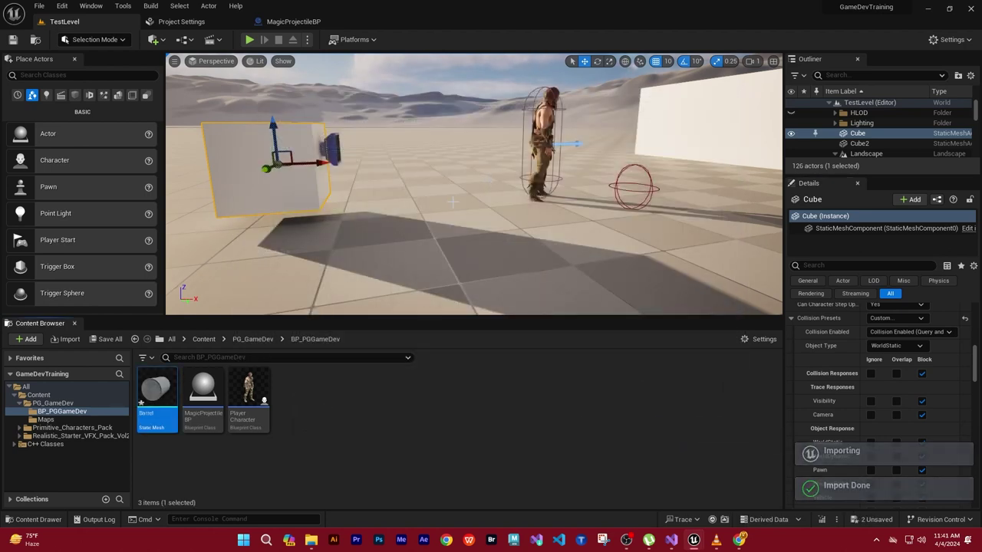
Drop the Barrel mesh into the level near the cube and character, then view it.
mouse_move(158, 393)
mouse_down()
mouse_move(420, 242)
mouse_move(441, 246)
mouse_up()
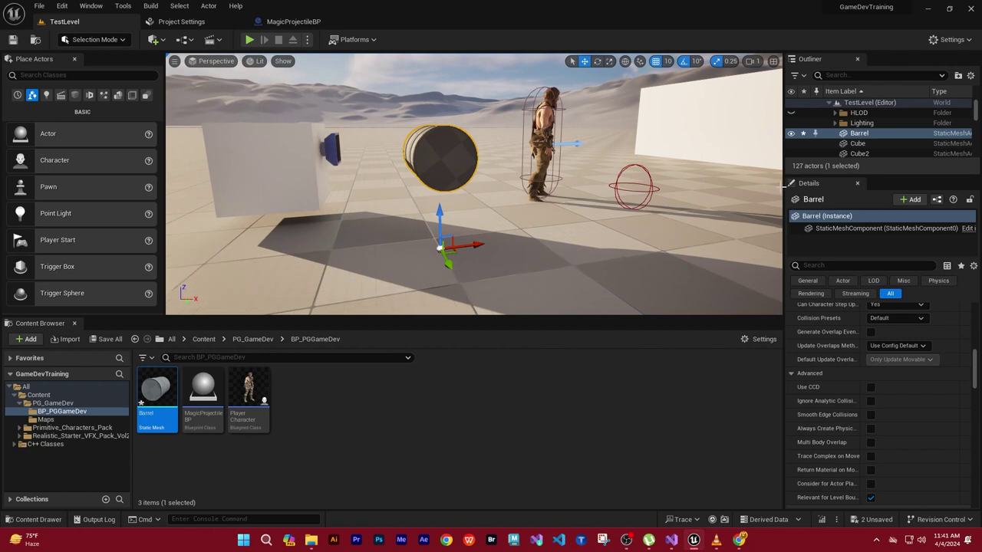
right_drag(579, 264, 579, 264)
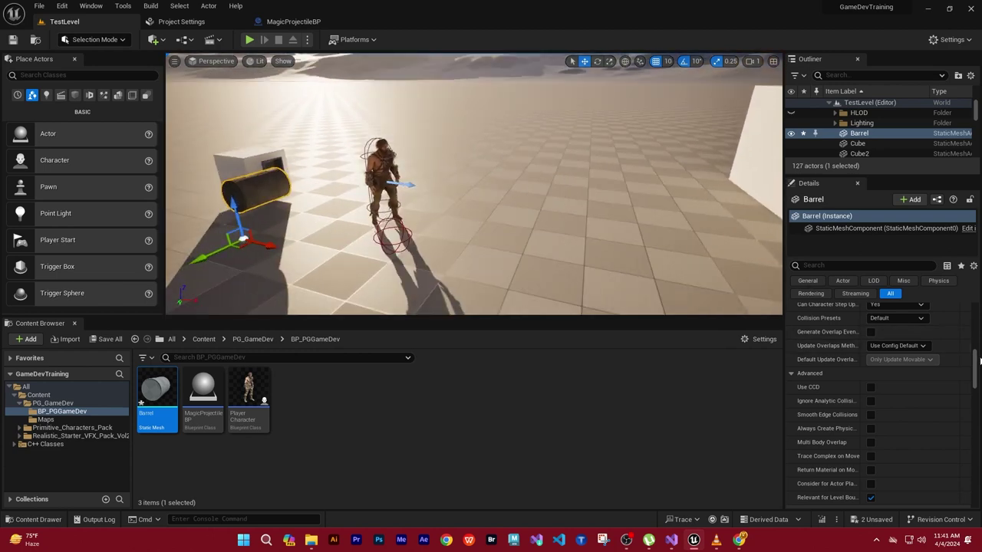
drag(976, 369, 973, 314)
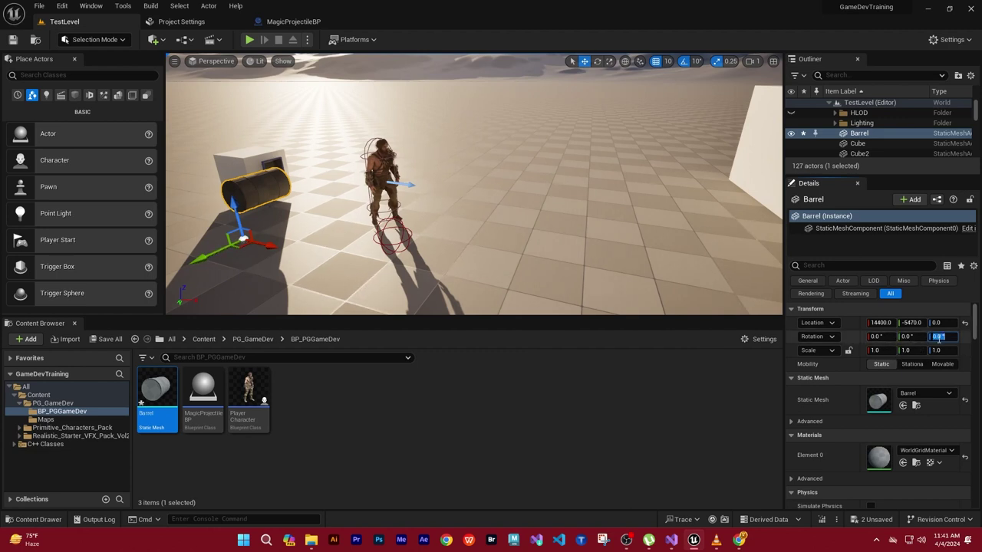
Try a 90° Z rotation on the barrel, then reset Z rotation back to 0.
text(90)
key(Return)
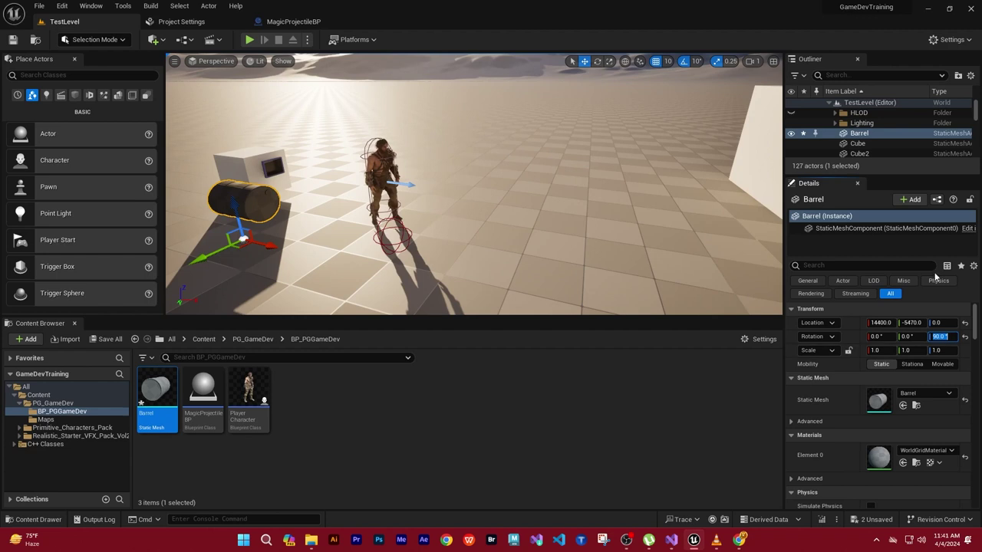
text(0)
key(Return)
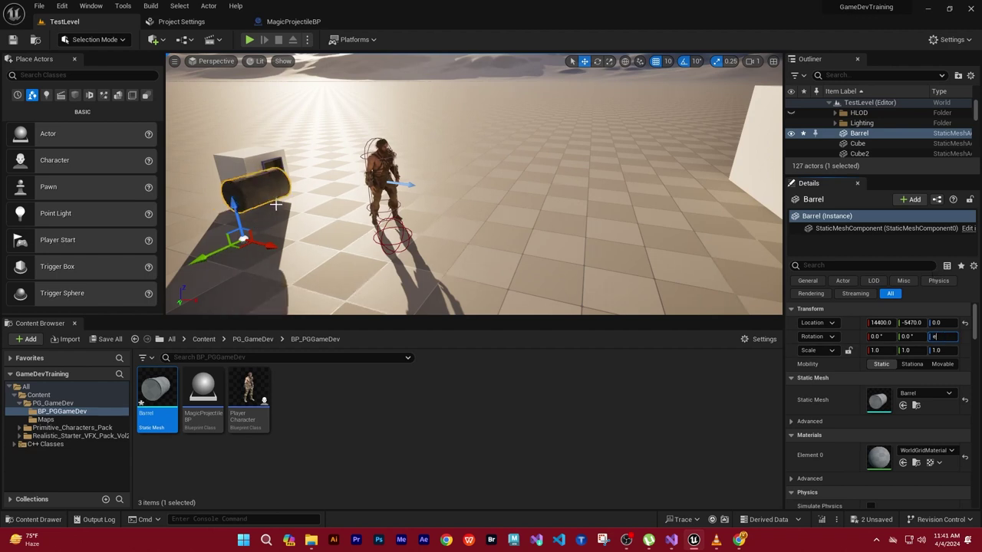
click(564, 435)
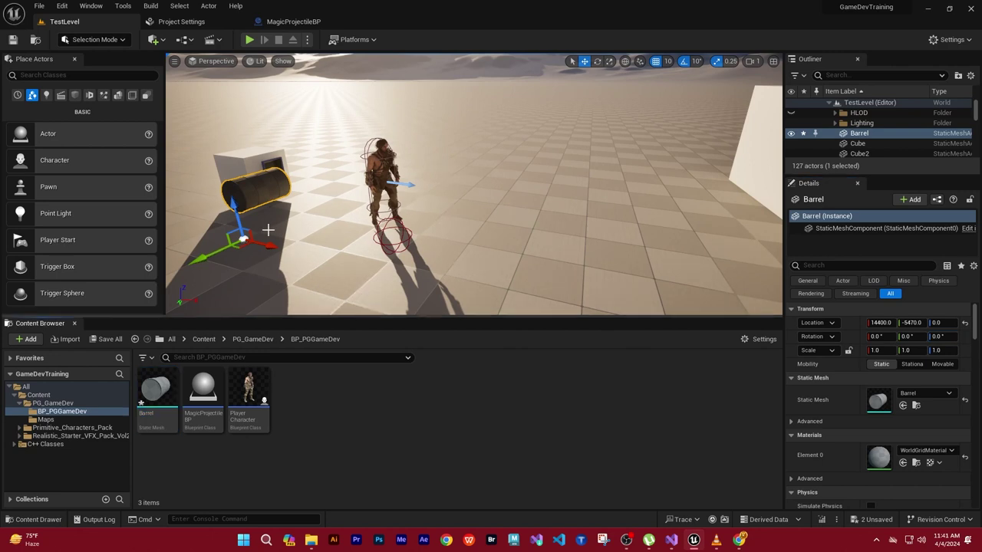
Tip the barrel upright with an X rotation of exactly 90°.
key(e)
drag(234, 205, 291, 222)
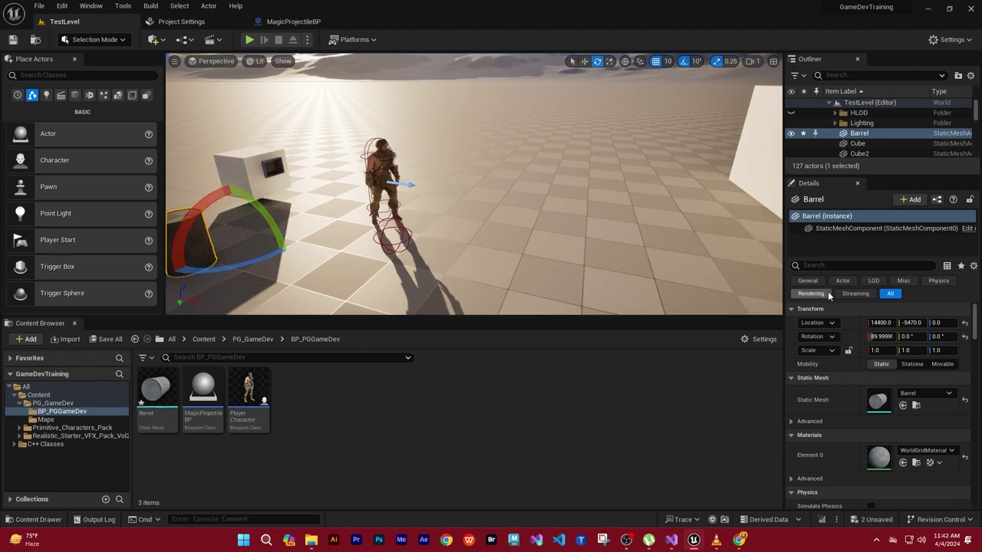
click(880, 336)
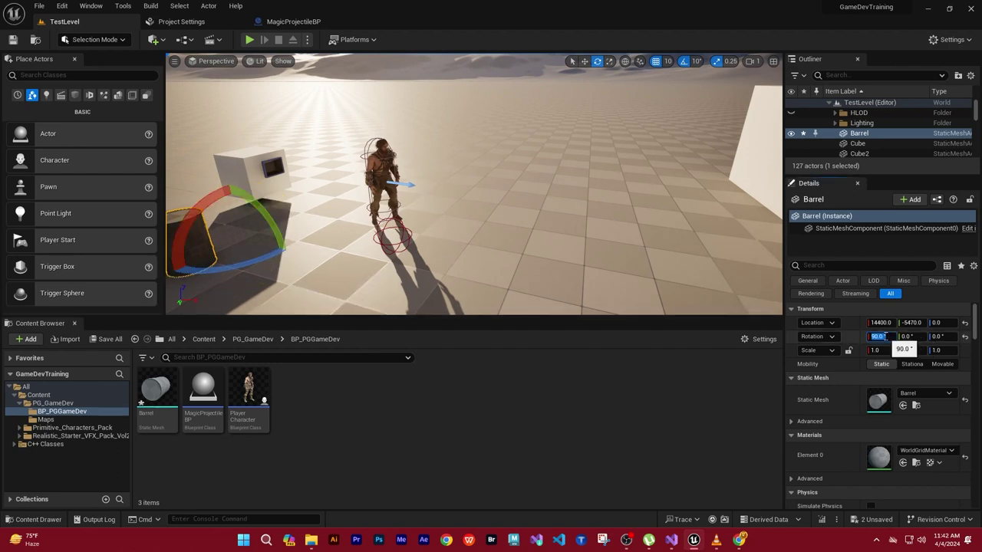
click(483, 500)
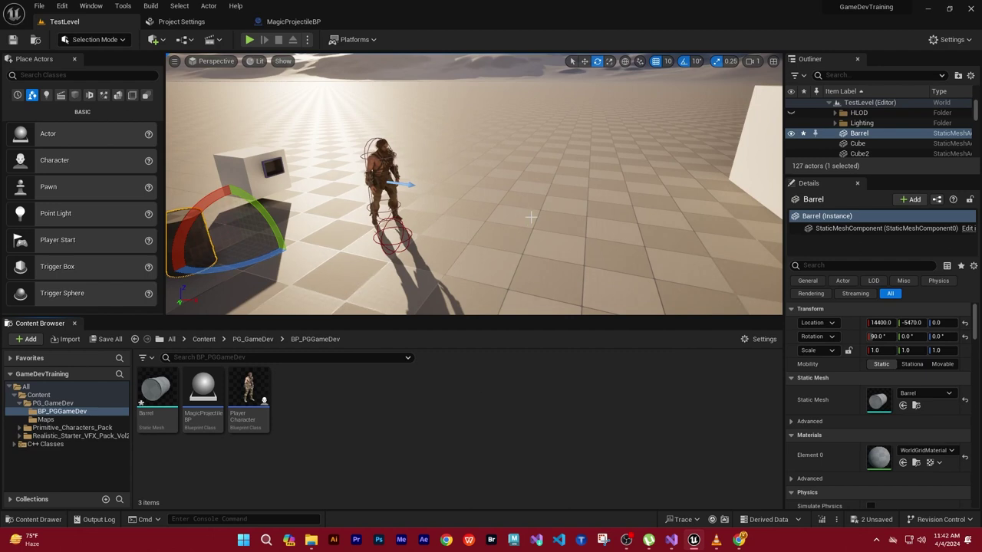
right_drag(529, 217, 526, 263)
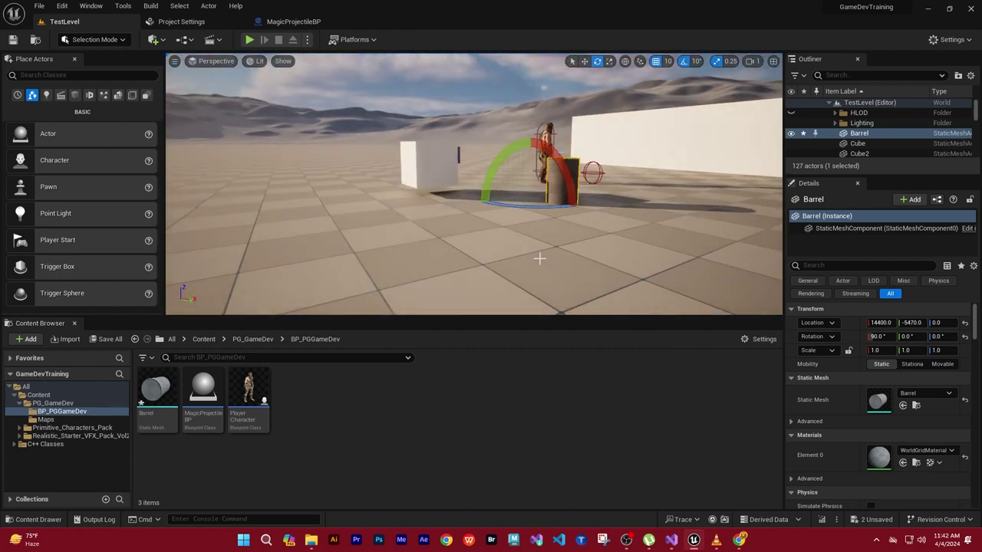
Move the barrel along Y to -5530, next to the cube.
key(w)
right_drag(597, 258, 596, 257)
drag(607, 223, 584, 217)
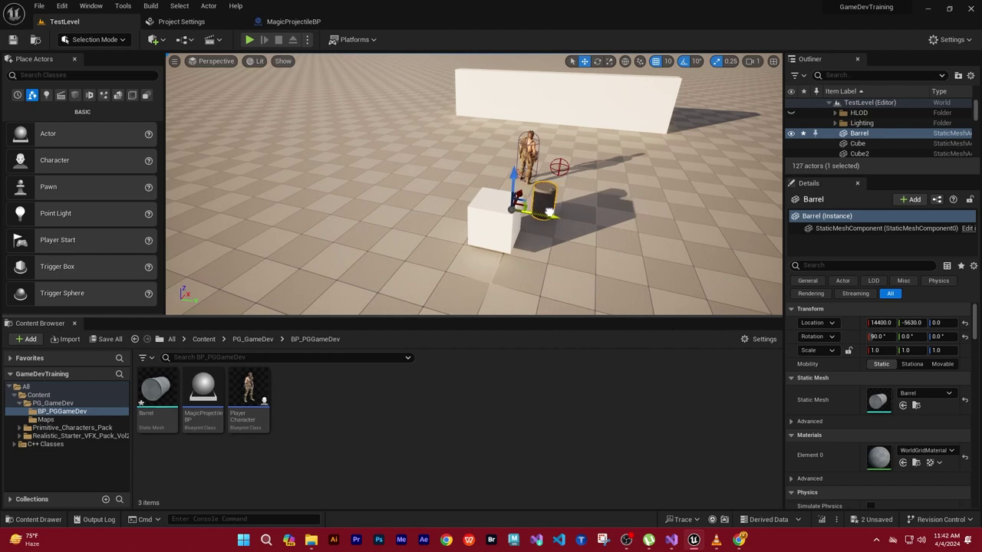
Align the barrel's pivot to the floor via Snapping.
right_click(580, 219)
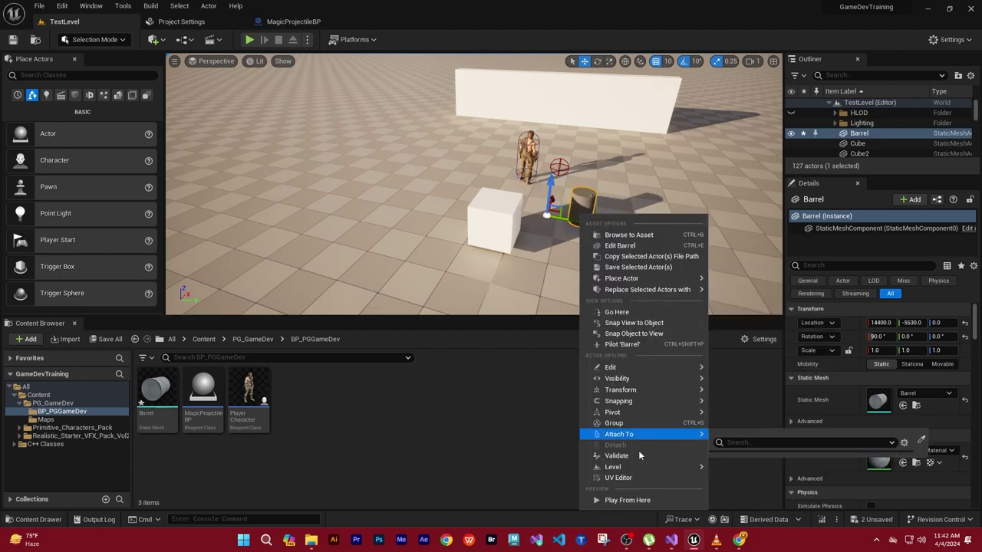
mouse_move(643, 435)
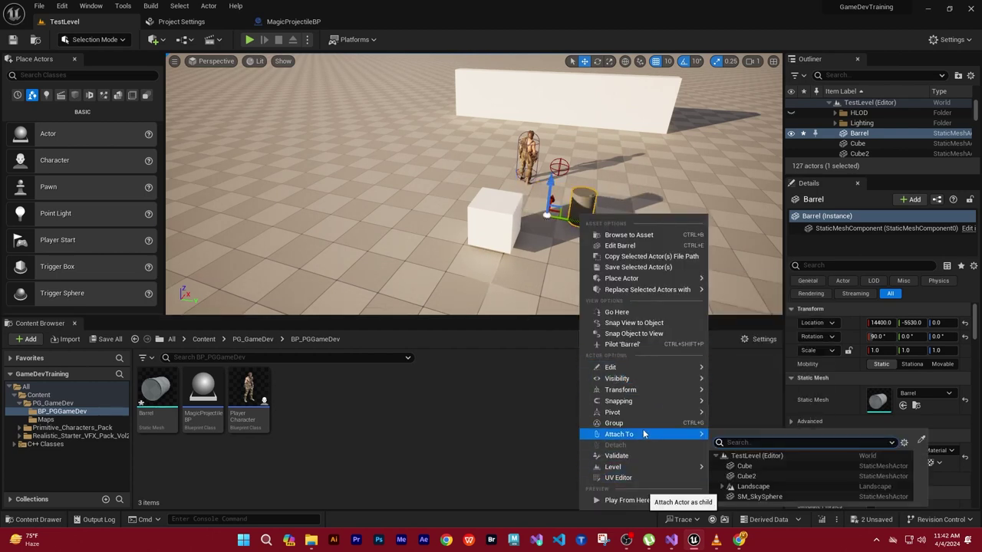
mouse_move(640, 401)
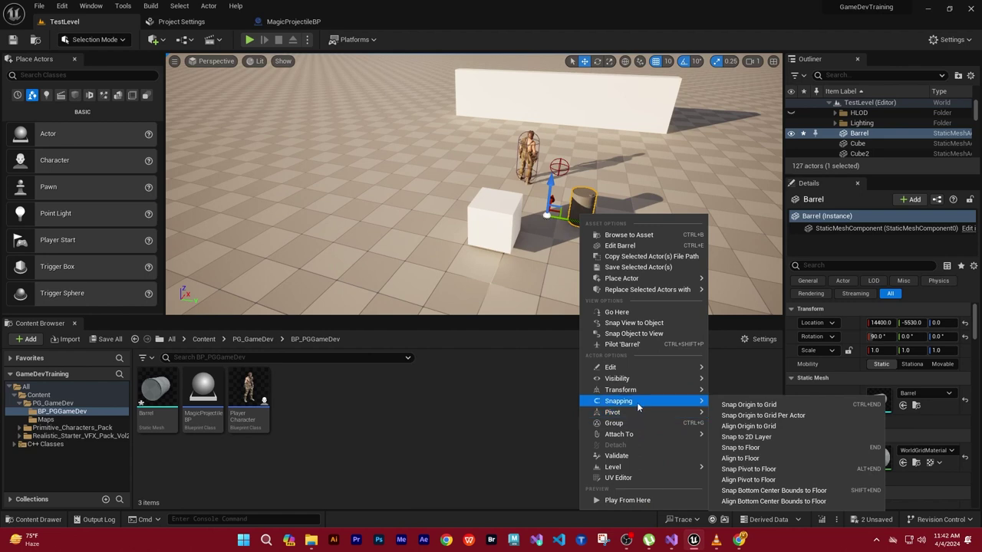
mouse_move(637, 377)
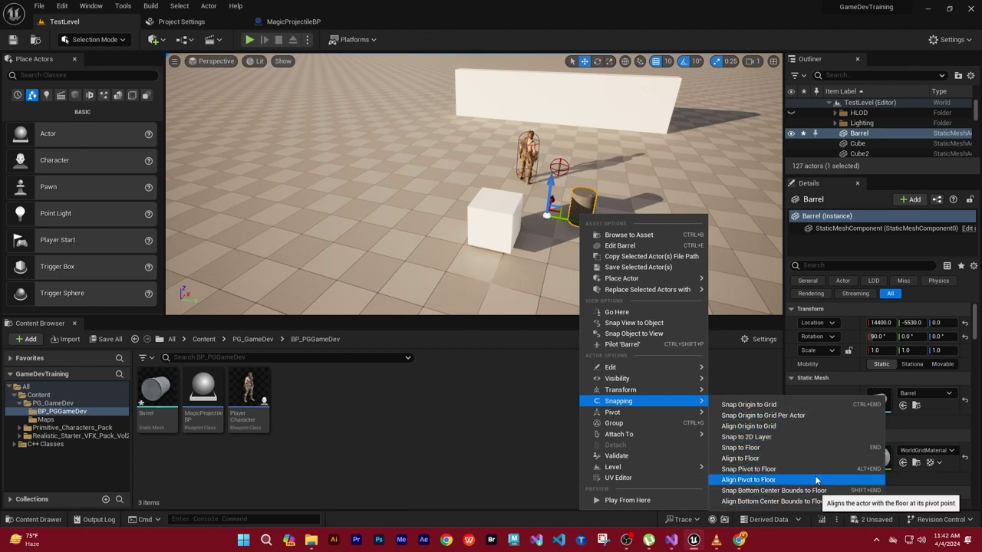
click(774, 471)
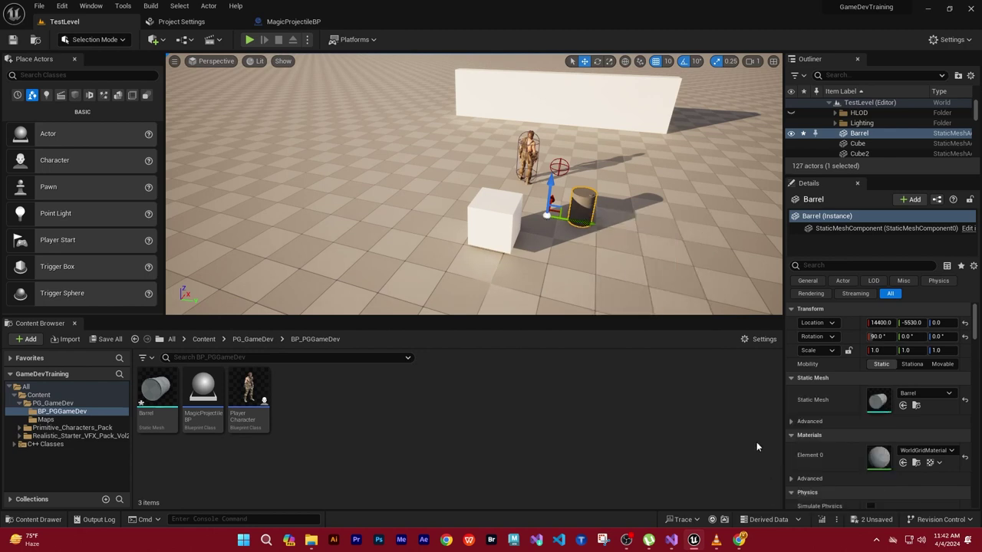
Centre the barrel's pivot on it and store that pivot as its offset.
right_click(578, 214)
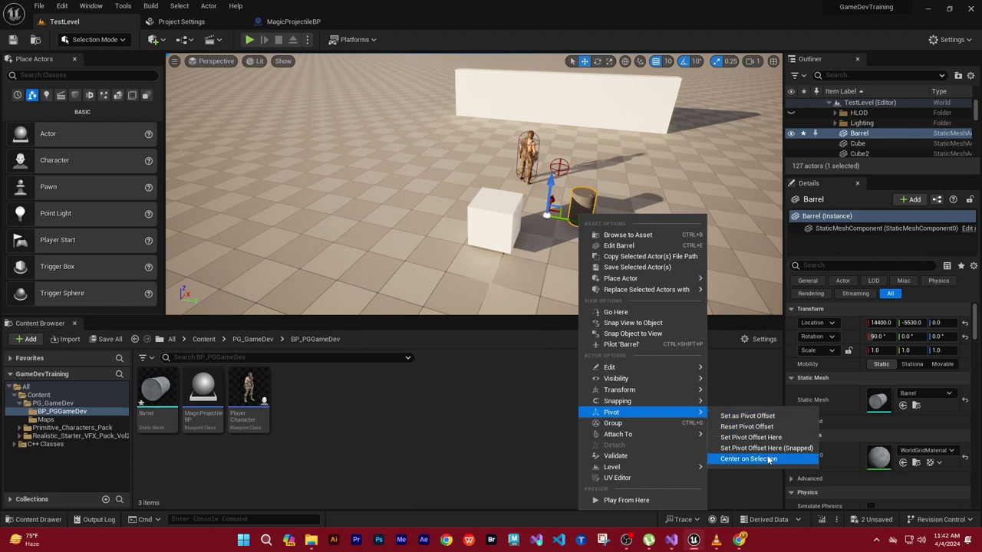
click(767, 458)
right_click(574, 212)
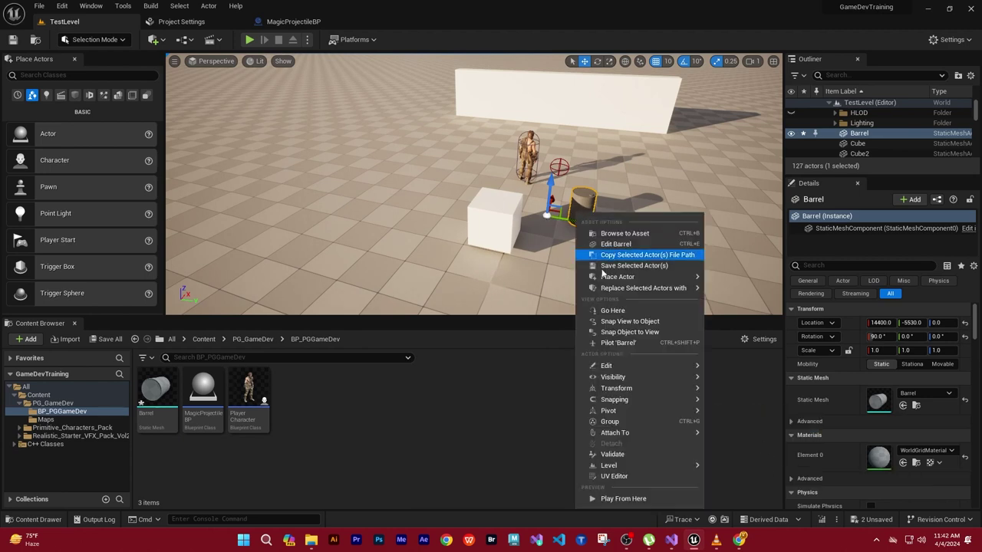
mouse_move(626, 411)
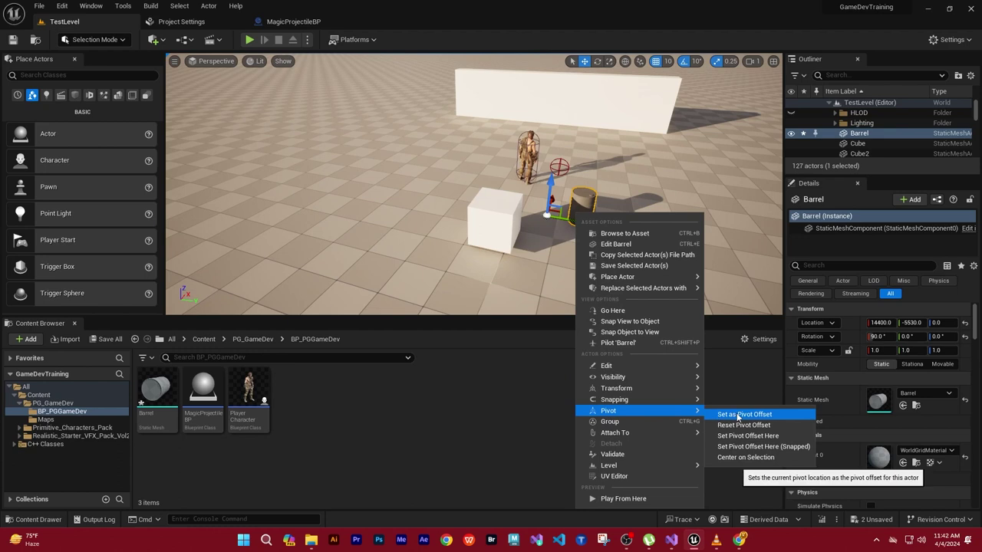
click(732, 414)
Set the barrel's pivot offset at a clicked spot and reframe the barrel.
right_click(582, 213)
mouse_move(644, 411)
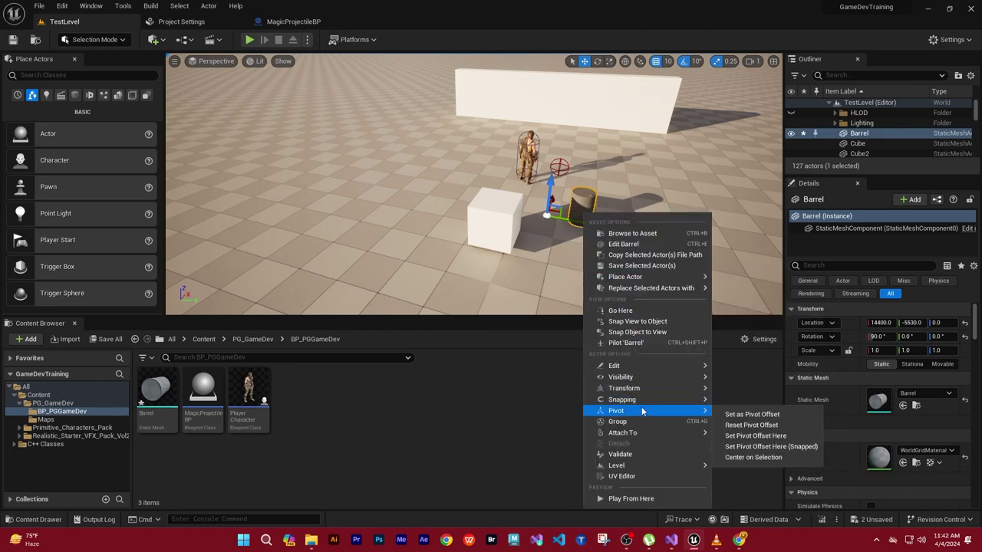
click(763, 435)
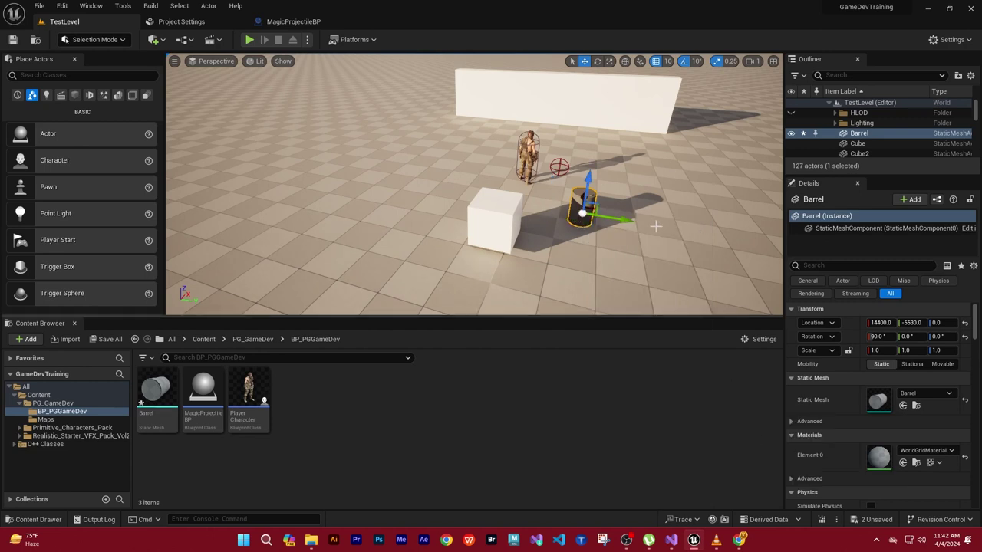
right_drag(614, 283, 613, 284)
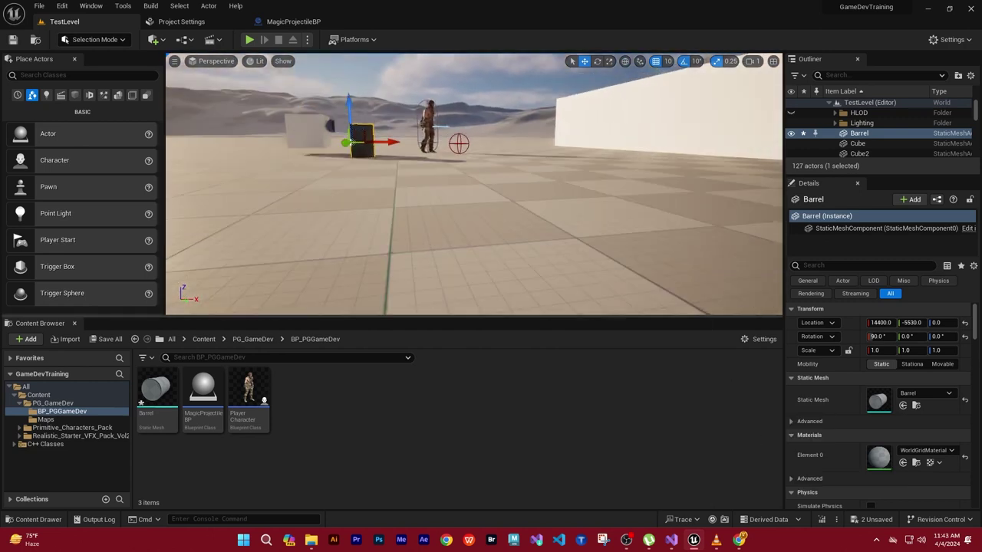
right_drag(587, 253, 587, 252)
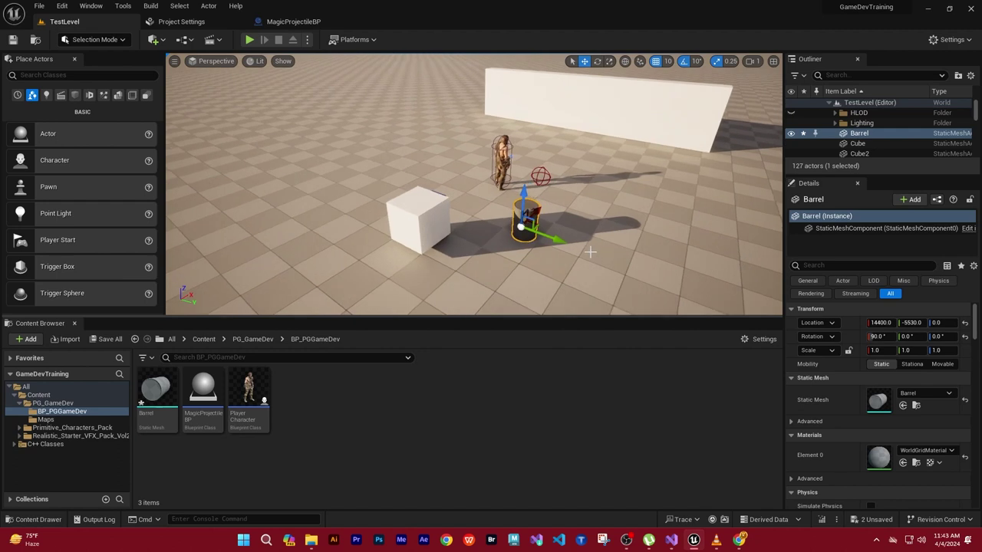
key(f)
alt+drag(573, 238, 574, 238)
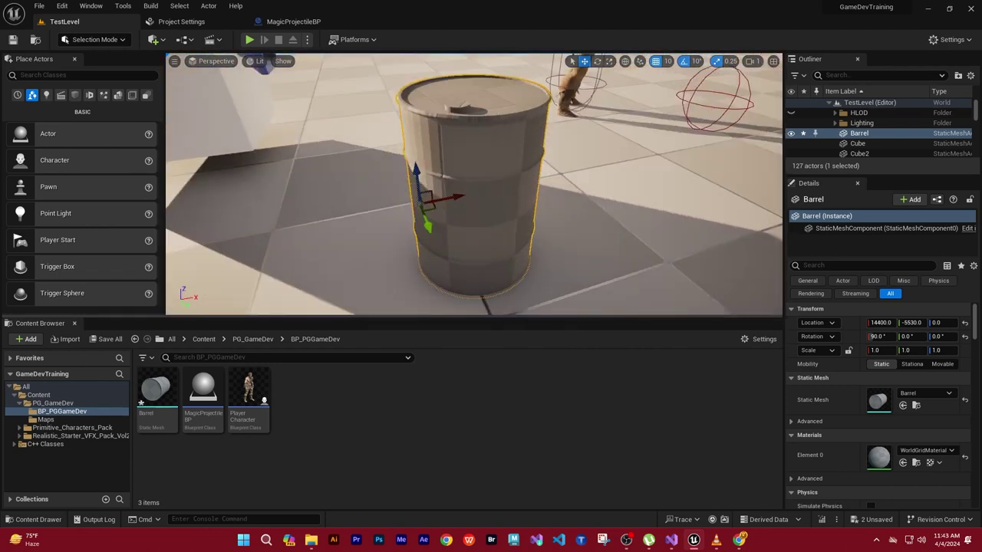
Set a grid-snapped pivot offset on the barrel's side and orbit to check it.
right_click(461, 201)
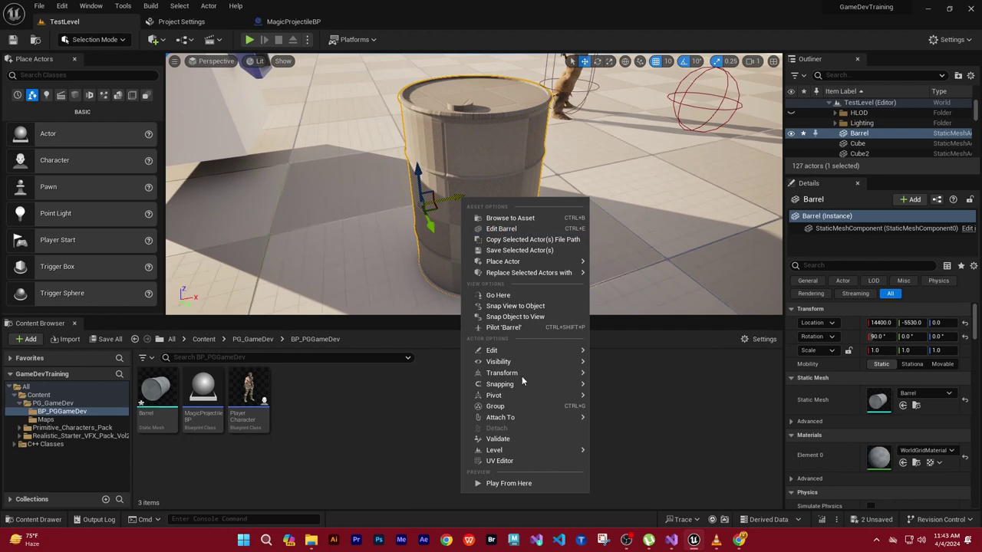
mouse_move(529, 395)
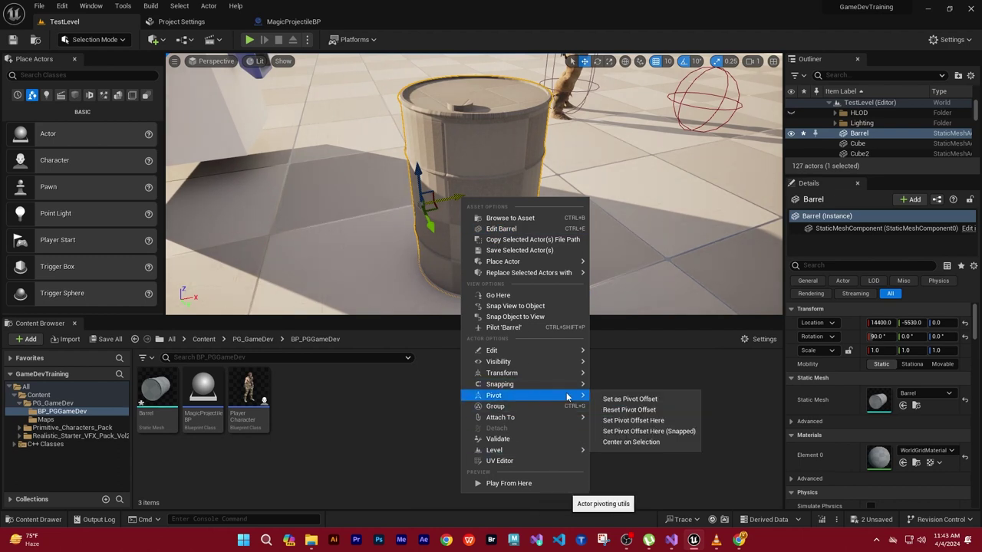
click(653, 432)
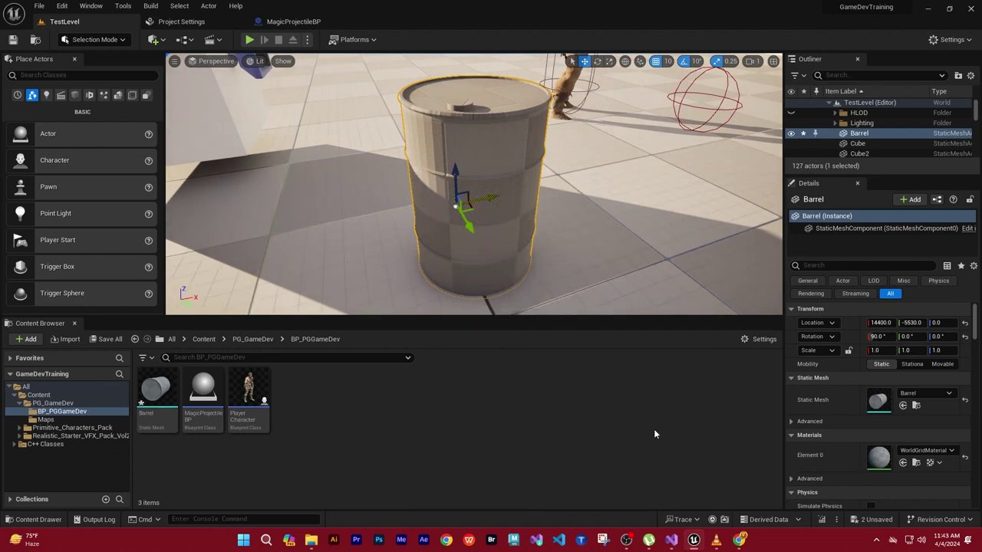
alt+drag(538, 252, 526, 158)
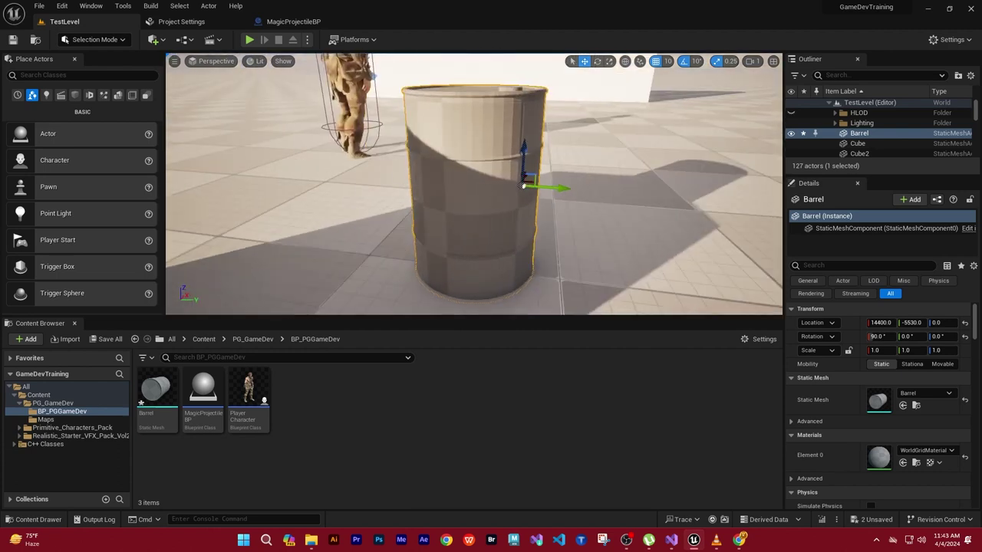
alt+drag(472, 165, 472, 184)
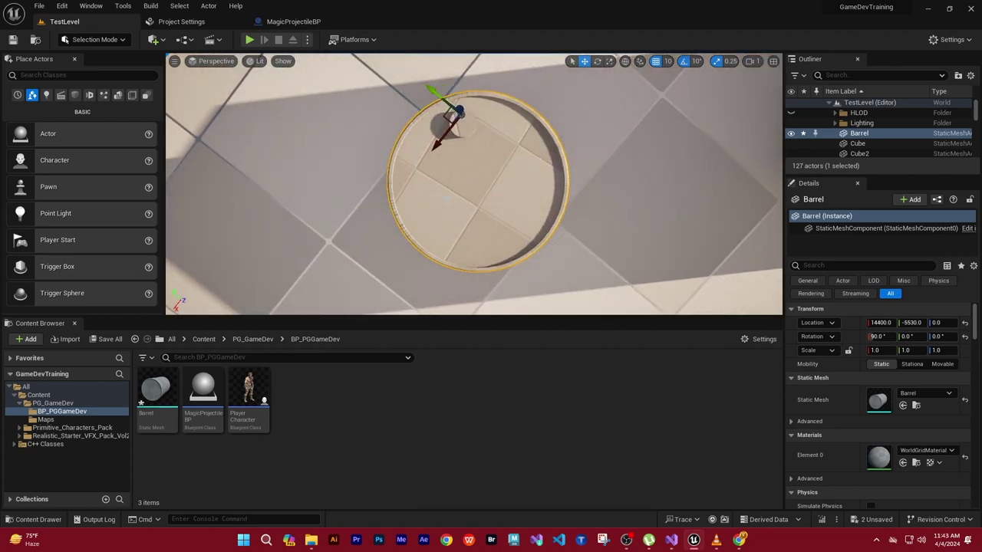
Switch the viewport to Top view and centre the barrel in it.
click(215, 61)
click(222, 100)
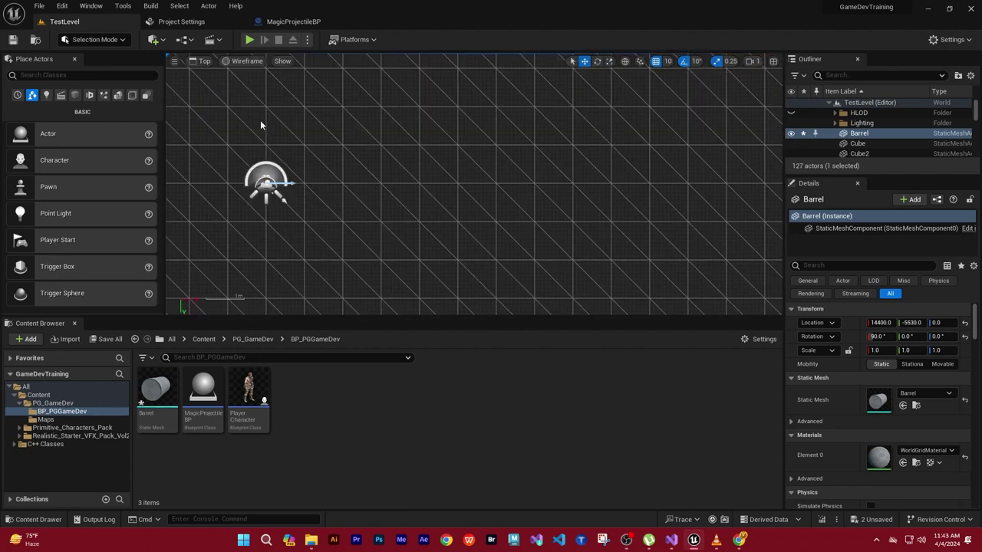
key(f)
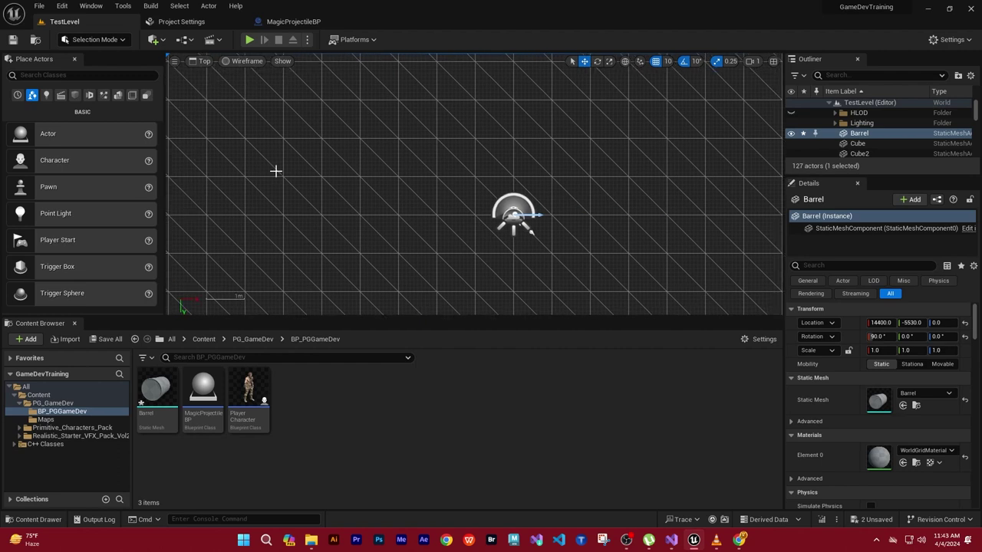
right_drag(432, 204, 629, 242)
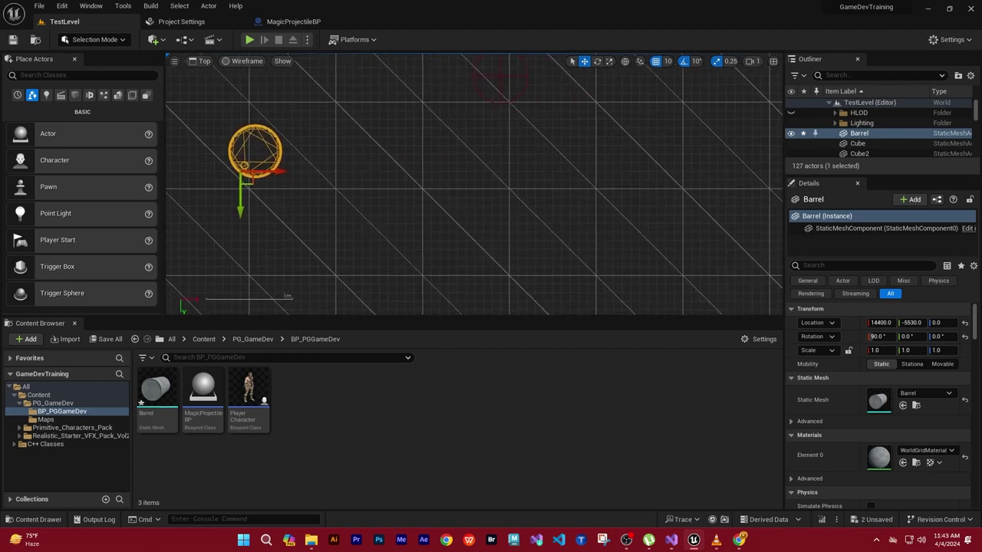
mouse_move(449, 214)
right_down()
mouse_move(226, 180)
mouse_move(299, 205)
right_up()
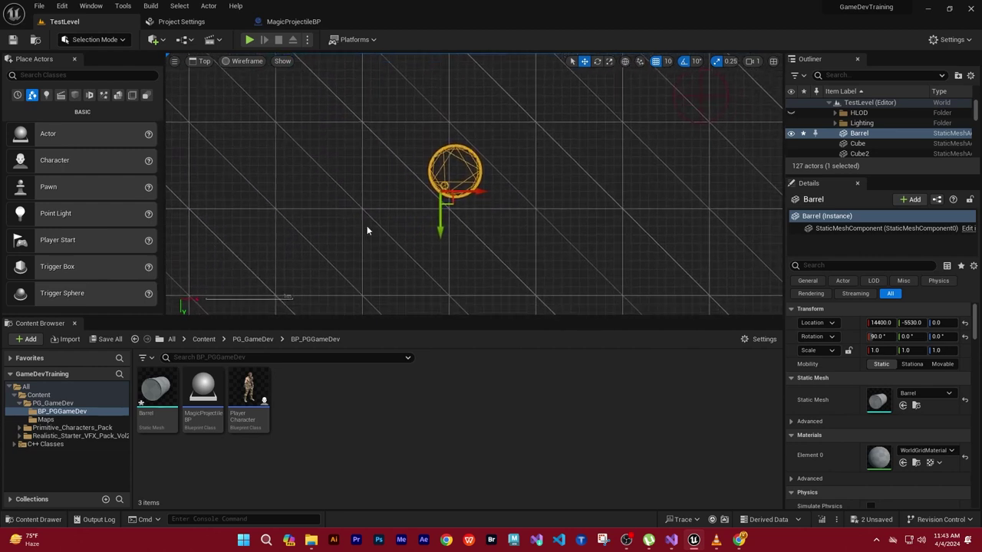
Delete the accidental Barrel2 duplicate and snap the Barrel's pivot to a clicked spot.
alt+drag(440, 223, 439, 198)
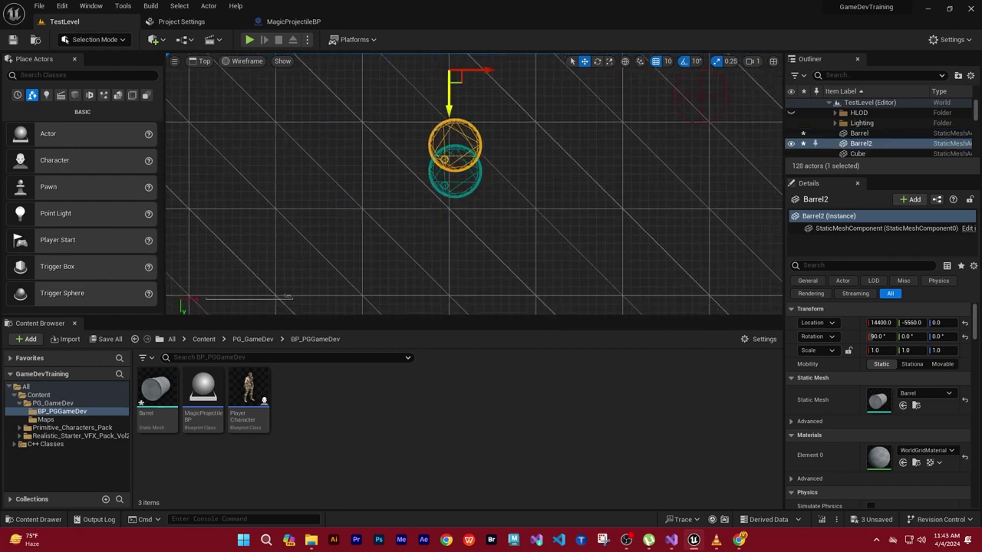
key(Delete)
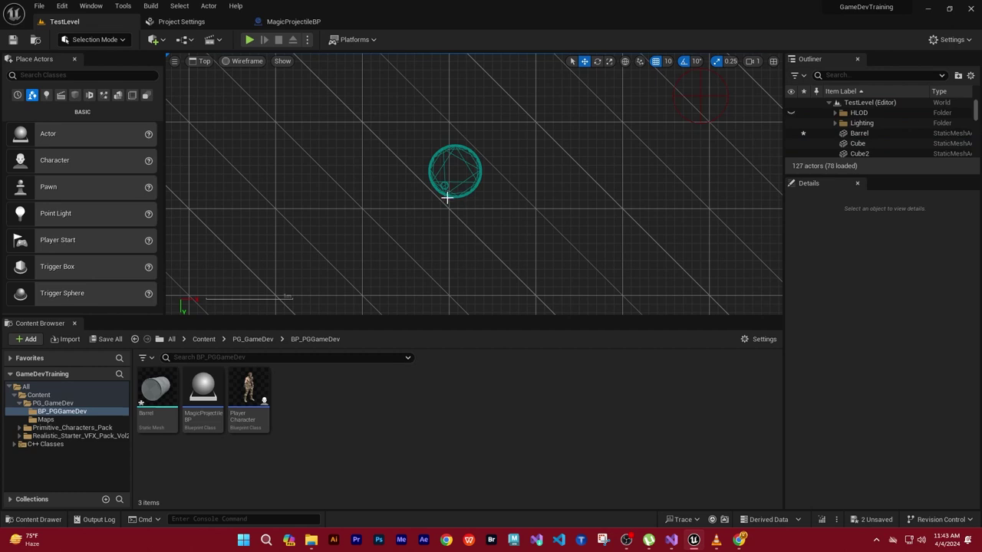
click(451, 196)
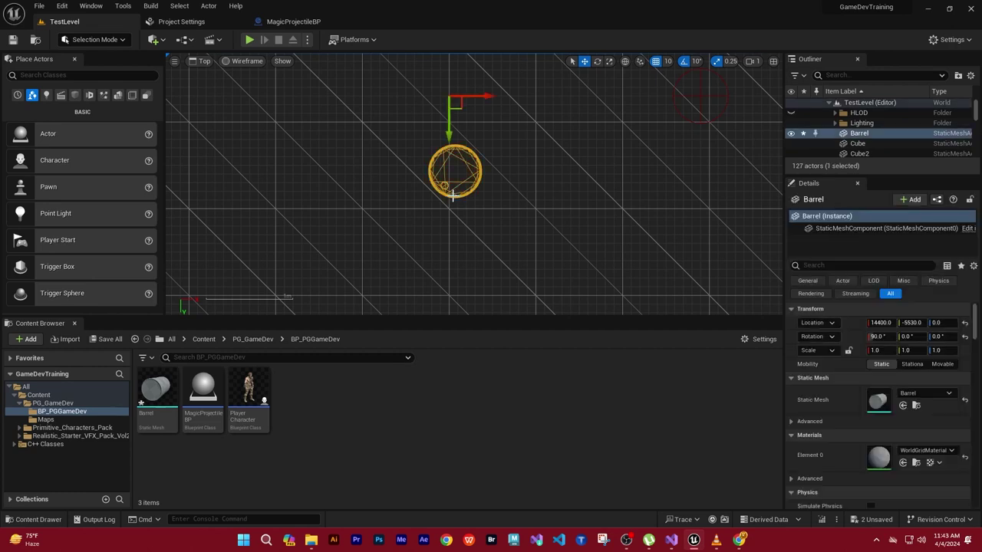
right_click(457, 150)
mouse_move(513, 359)
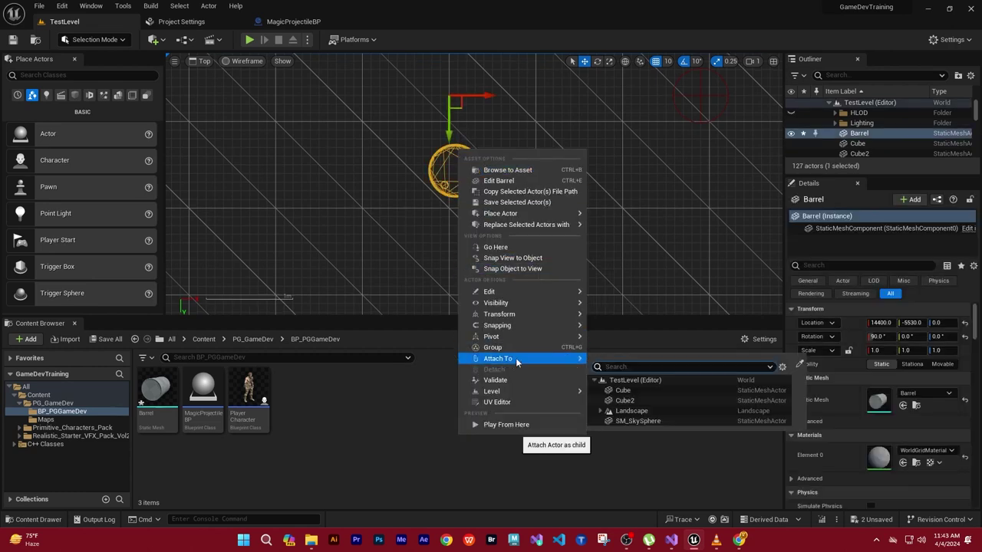
mouse_move(500, 337)
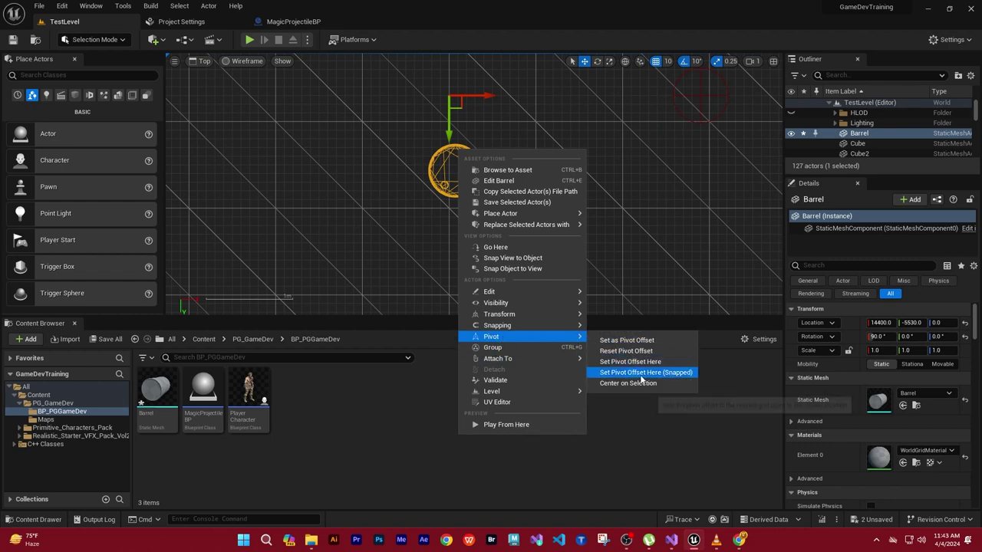
click(640, 374)
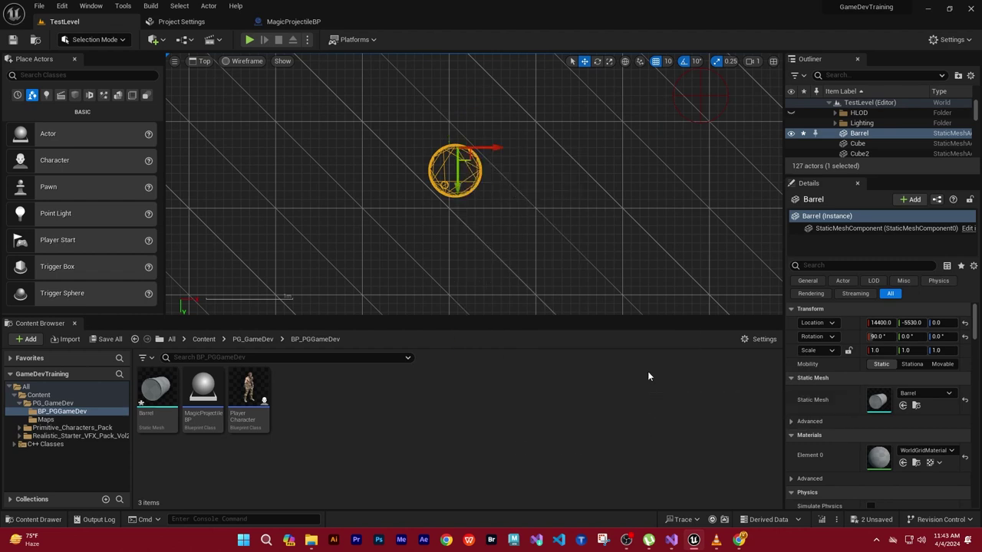
Set a pivot on the landscape proxy by mistake, then move the Barrel's pivot to its centre.
right_click(451, 171)
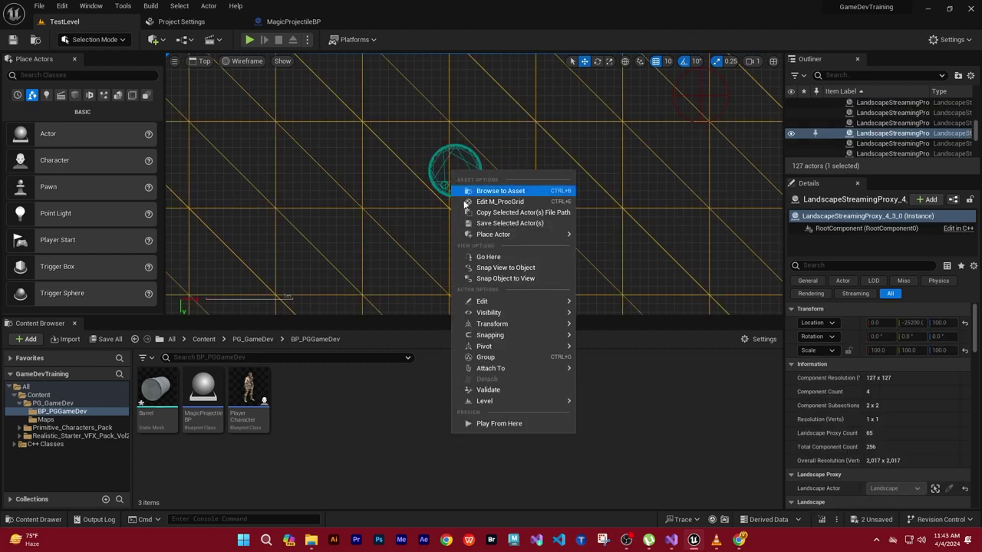
mouse_move(514, 346)
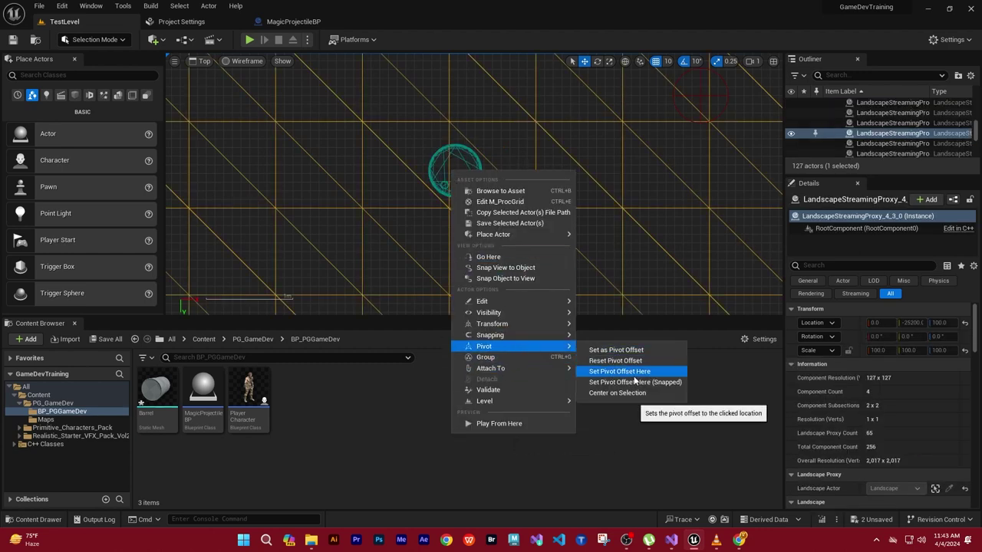
click(635, 372)
click(471, 181)
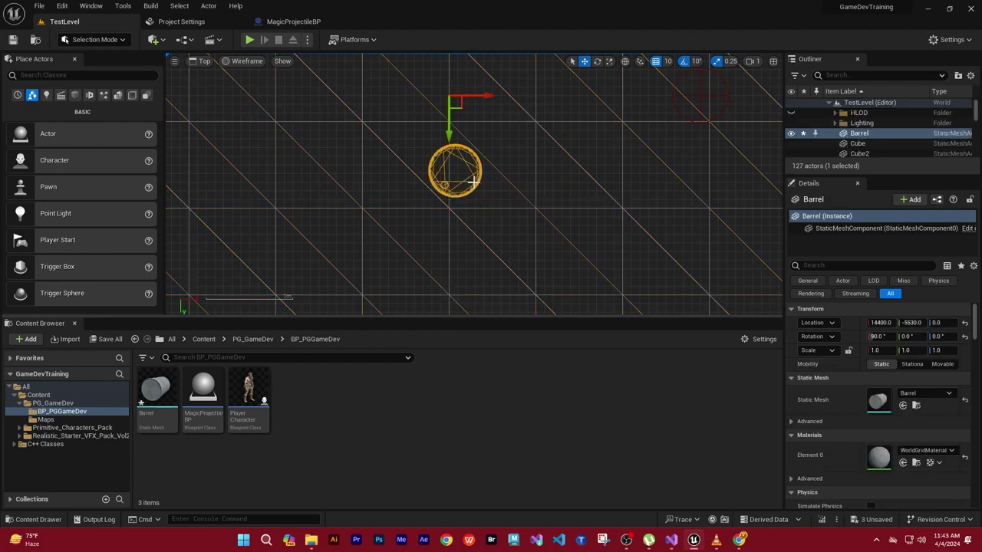
right_click(460, 176)
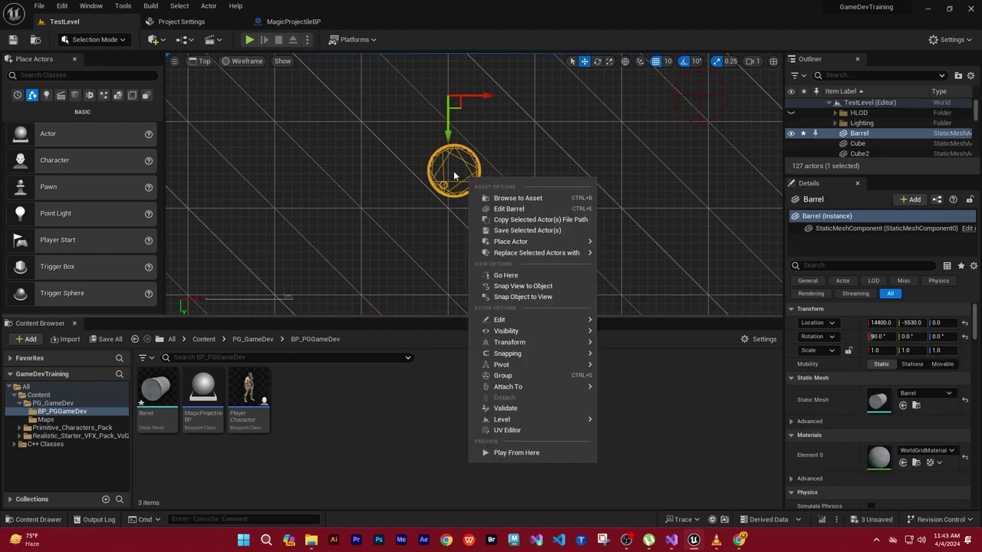
right_click(454, 175)
mouse_move(517, 358)
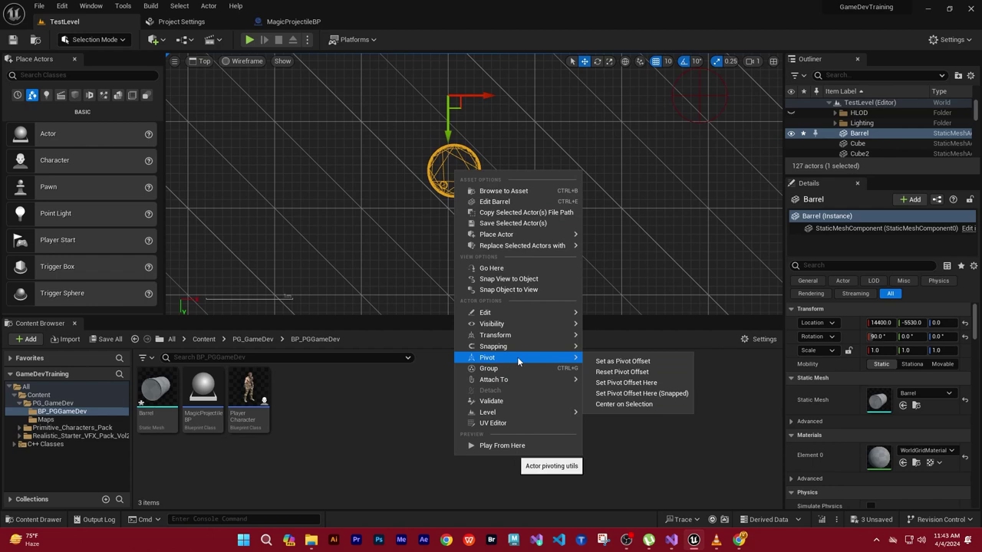
click(631, 394)
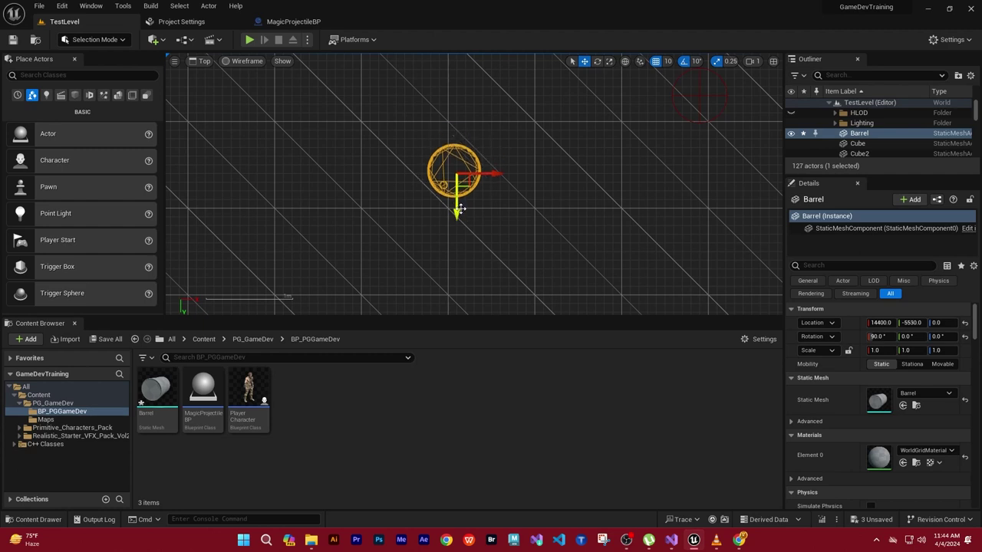
Delete another accidental barrel duplicate and reselect the original barrel.
alt+drag(457, 207, 458, 212)
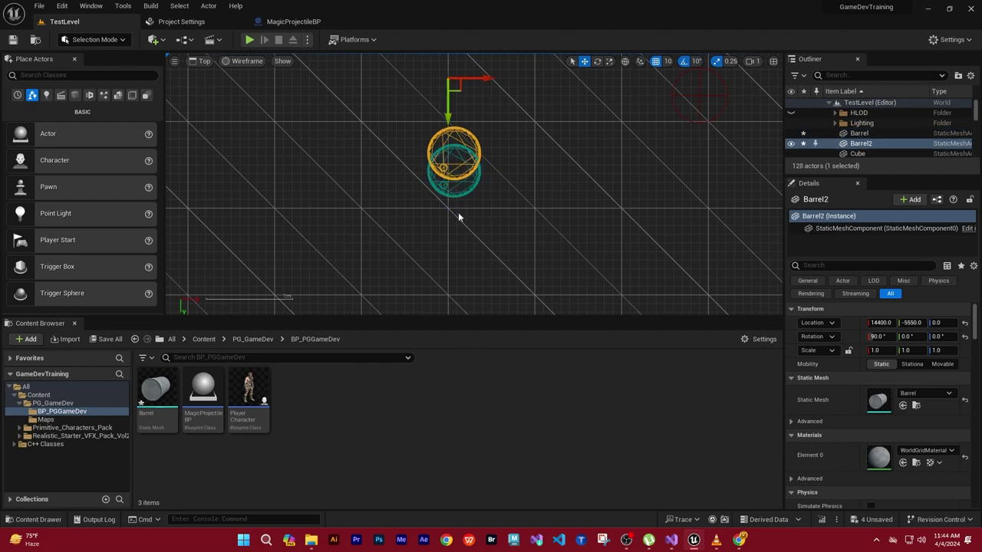
key(Delete)
click(461, 192)
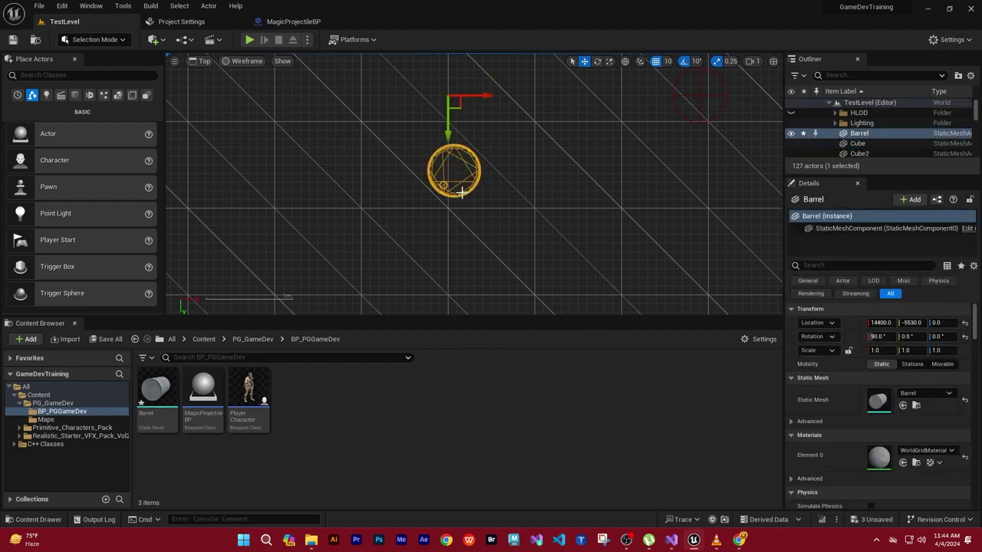
Reset the barrel's pivot offset, then centre the pivot on the selection.
right_click(462, 190)
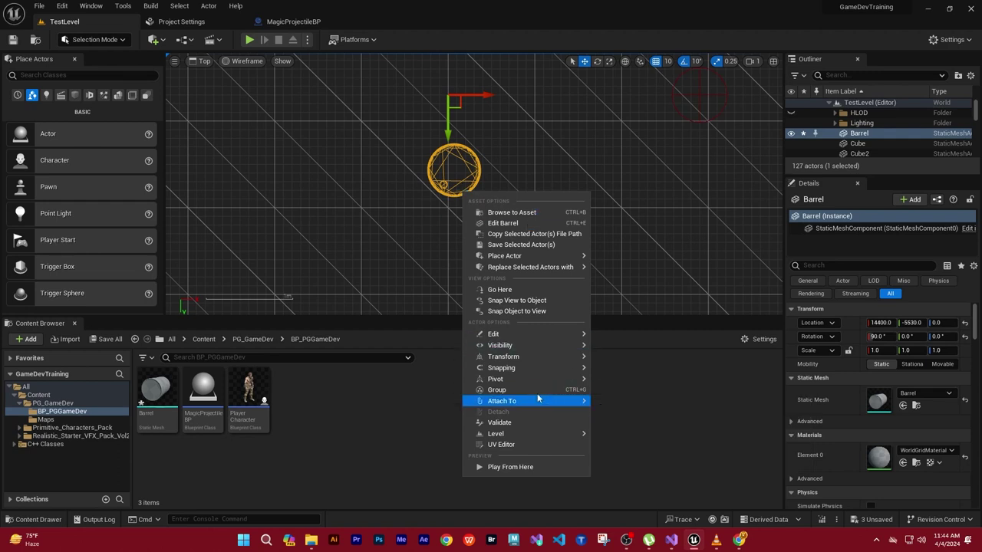
mouse_move(526, 378)
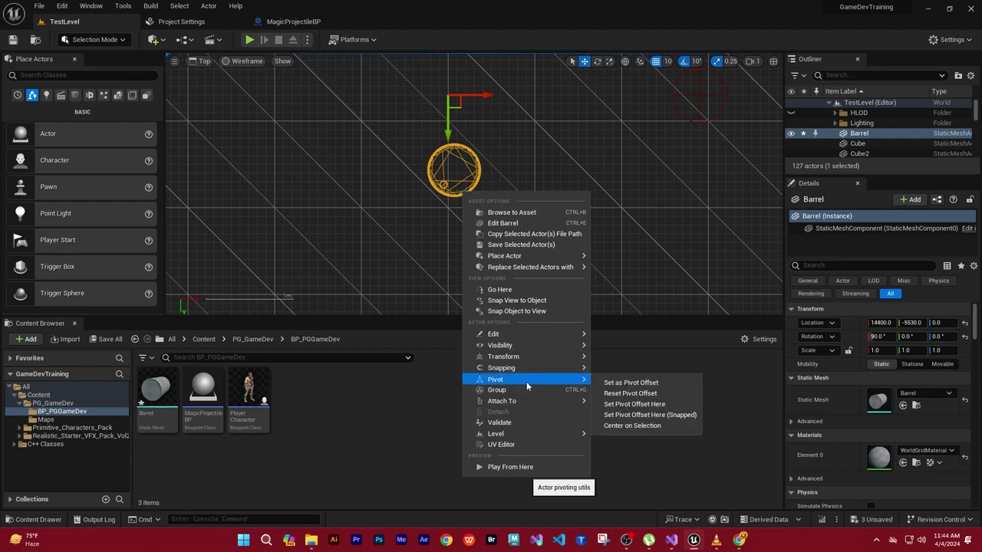
click(642, 392)
right_click(464, 167)
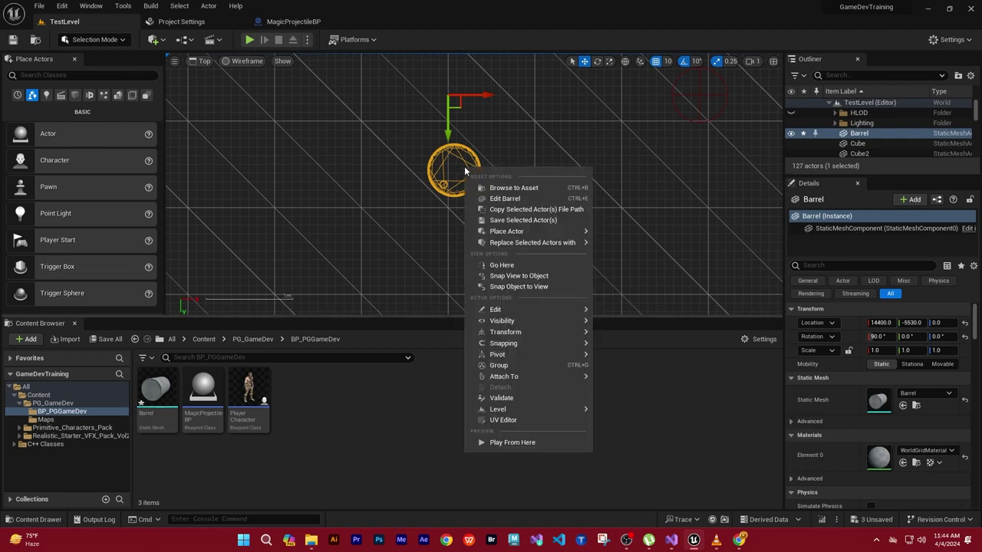
mouse_move(518, 357)
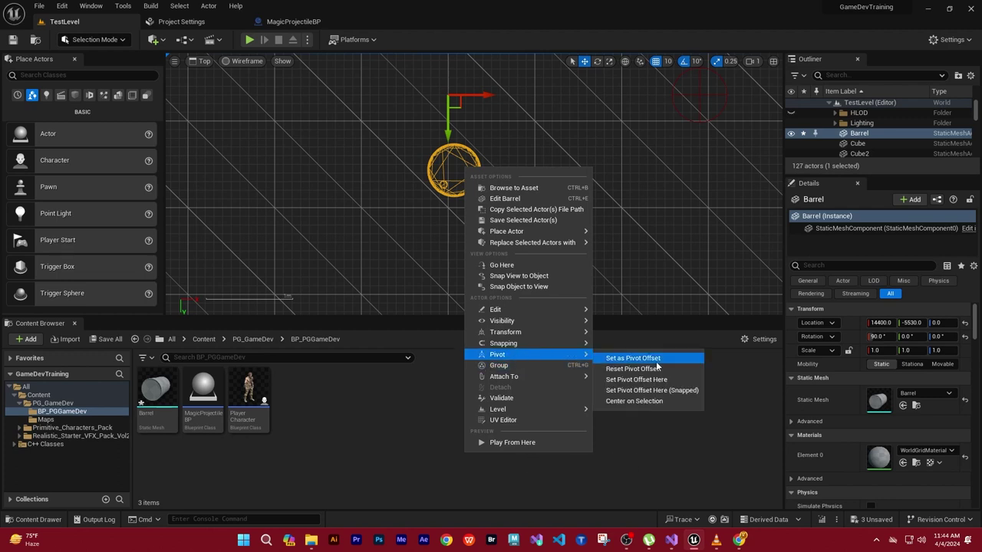
click(642, 400)
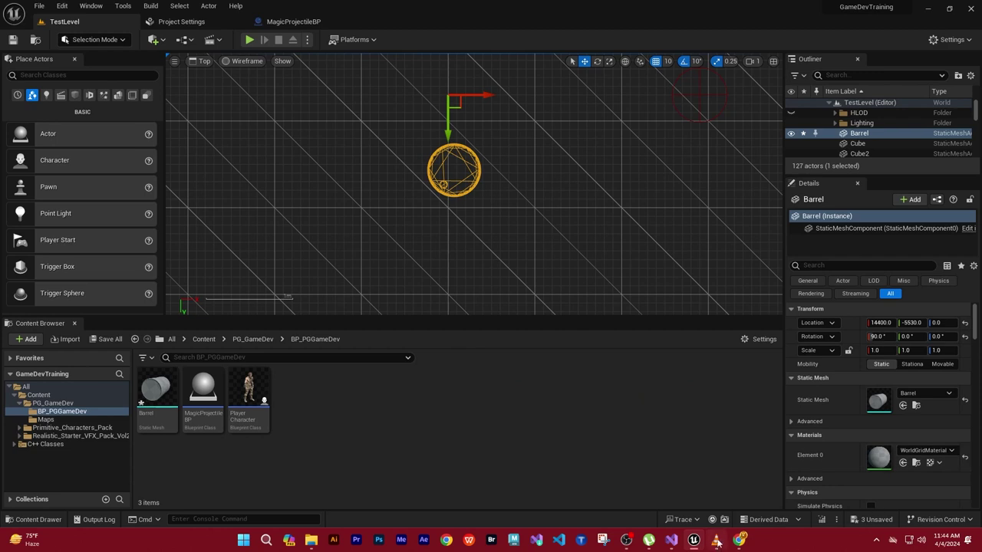
mouse_move(636, 547)
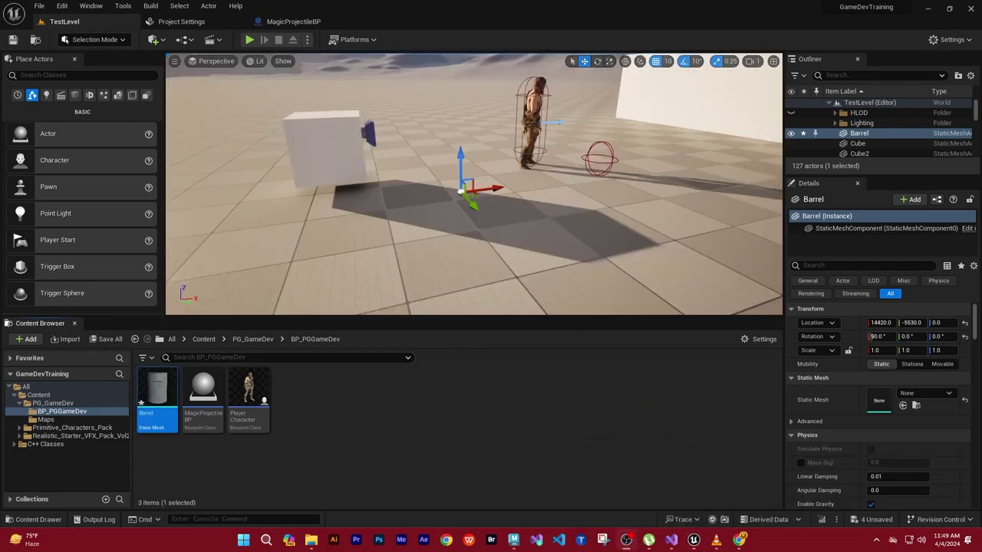
Place a test barrel beside the box, inspect it from below, then delete it.
right_drag(460, 192, 429, 253)
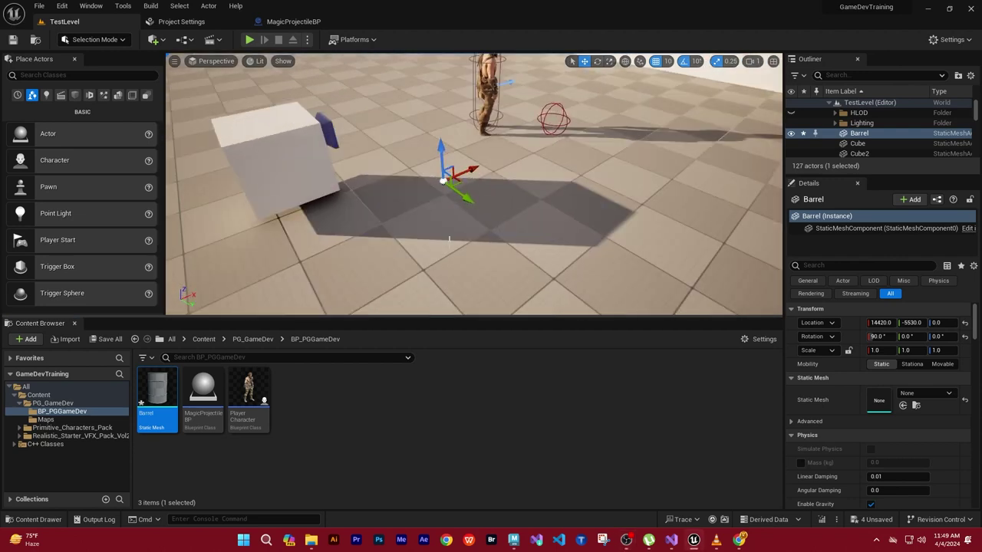
mouse_move(151, 409)
mouse_down()
mouse_move(429, 210)
mouse_move(444, 285)
mouse_up()
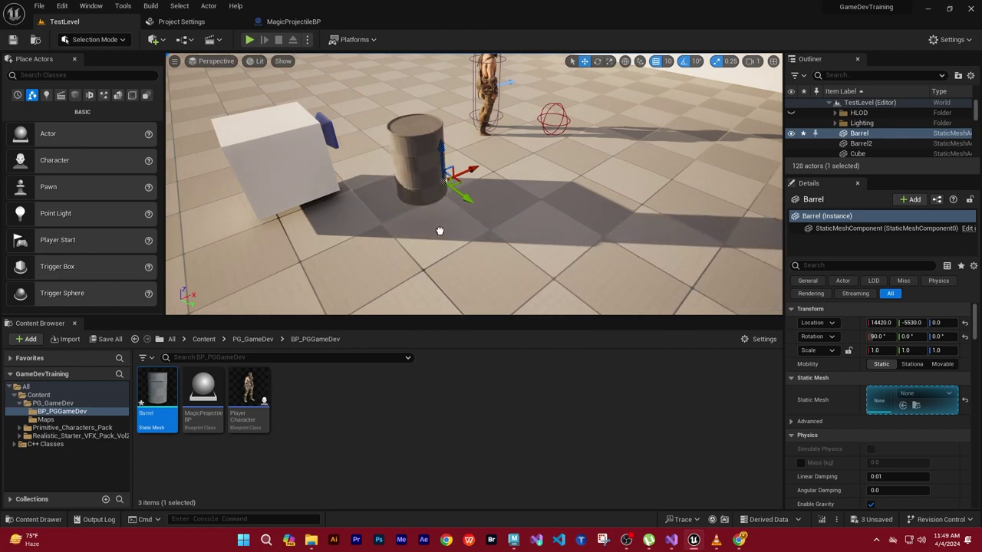
drag(444, 285, 440, 231)
mouse_move(440, 231)
right_down()
mouse_move(439, 169)
mouse_move(453, 176)
right_up()
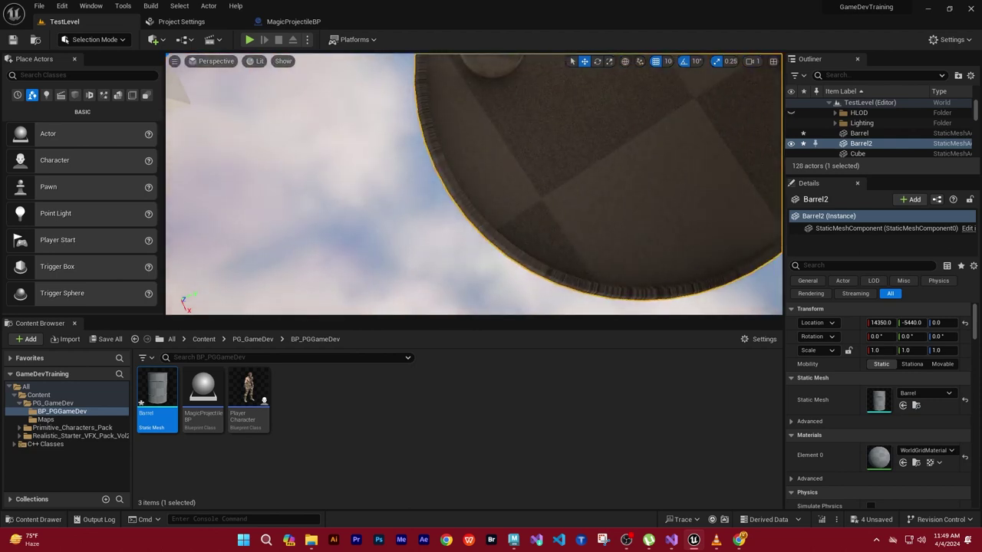
right_drag(611, 174, 612, 173)
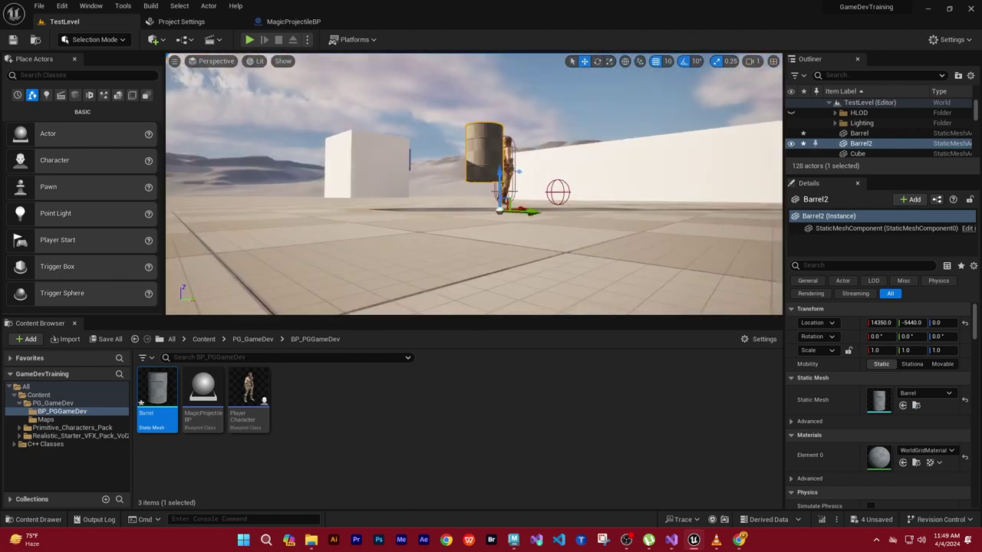
key(Delete)
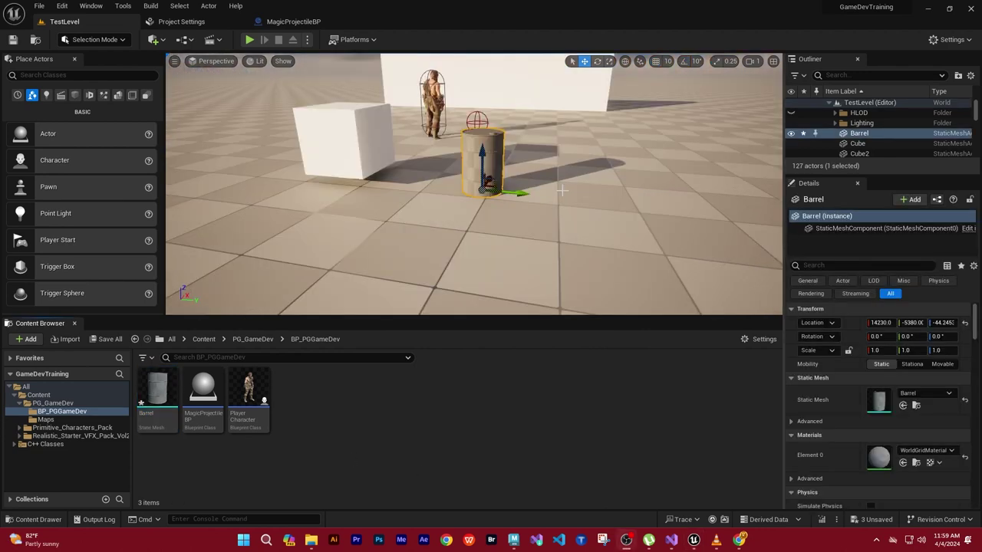
alt+drag(475, 230, 476, 230)
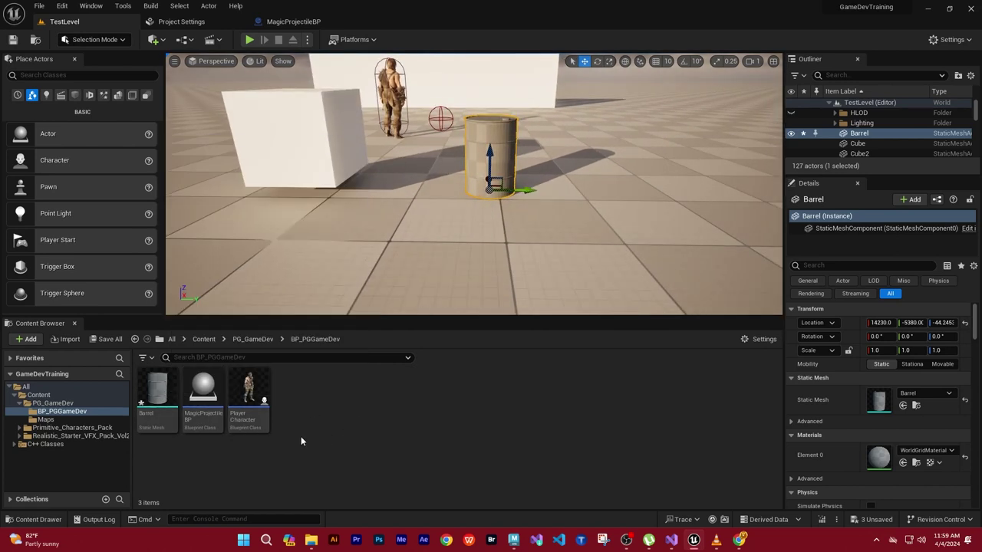
Open the Barrel's Element 0 WorldGridMaterial, accepting the Editing Default Material warning.
click(160, 394)
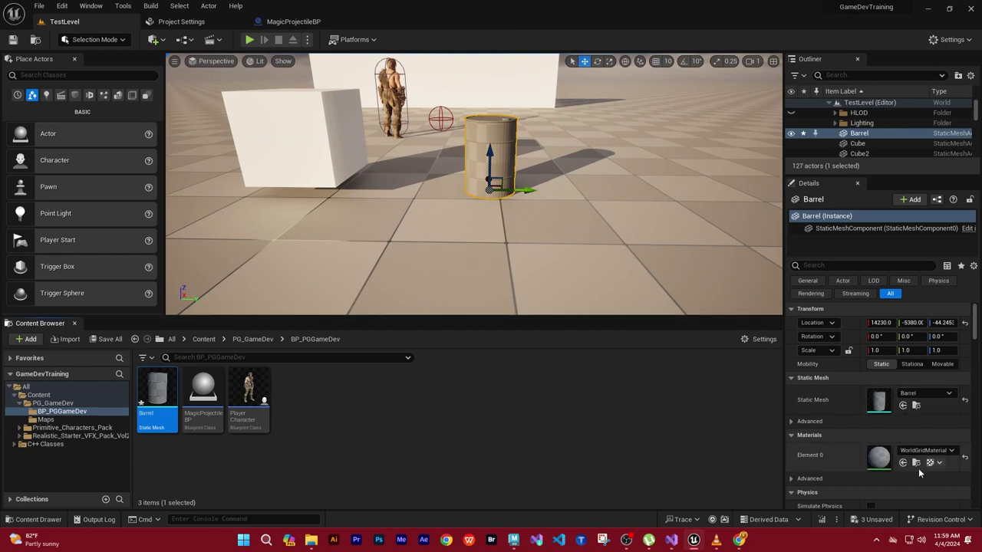
double_click(880, 460)
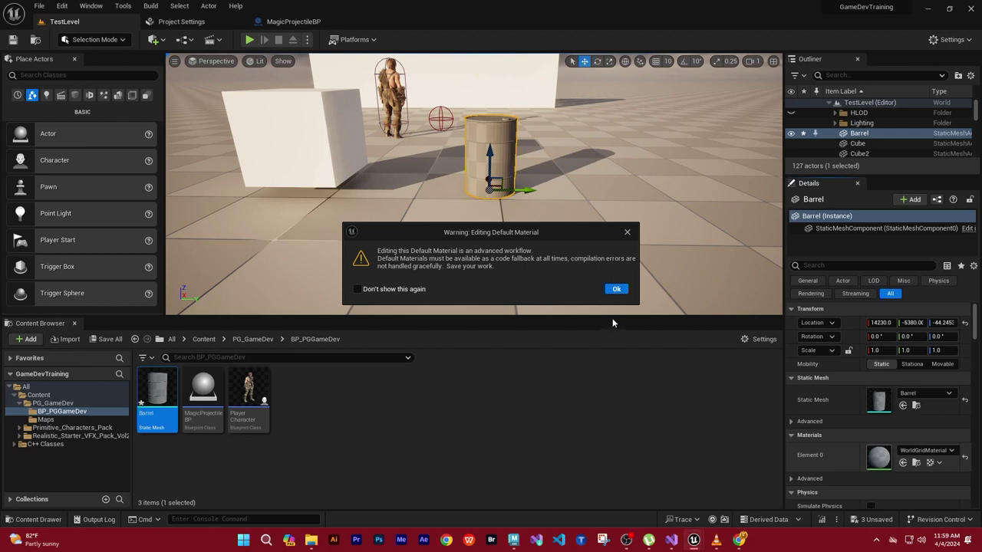
click(616, 288)
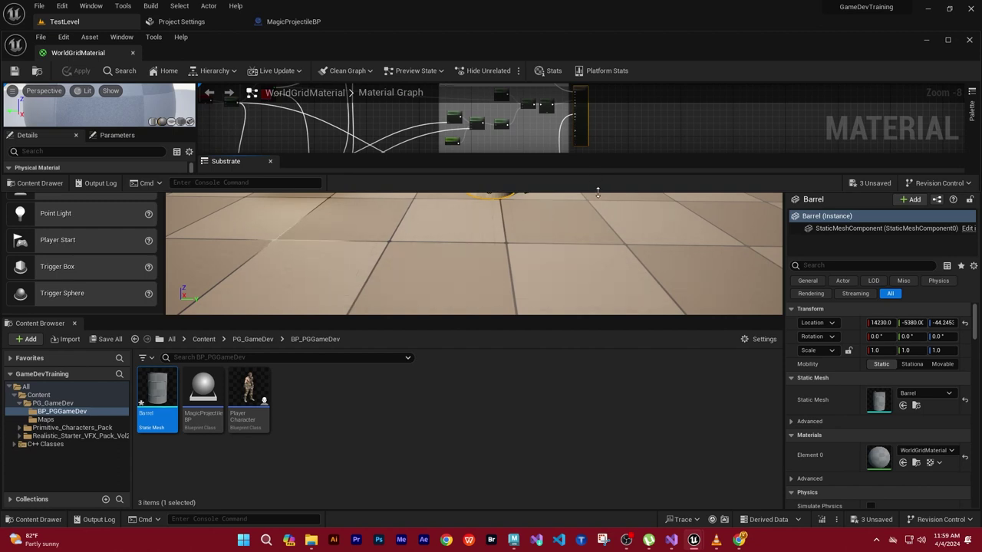
Enlarge the WorldGridMaterial editor, zoom around its graph, and leave Phys Material as None.
drag(597, 192, 621, 454)
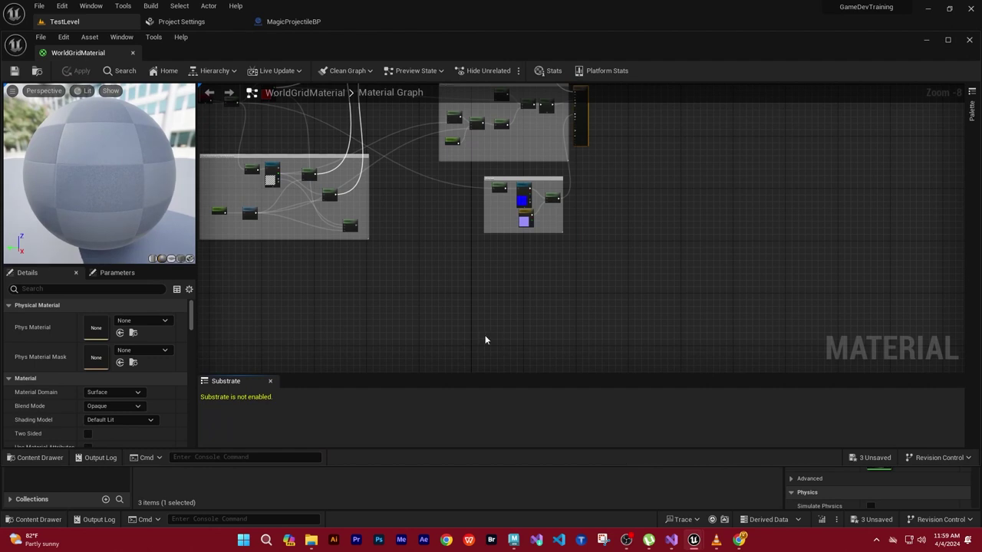
scroll(472, 276, down, 4)
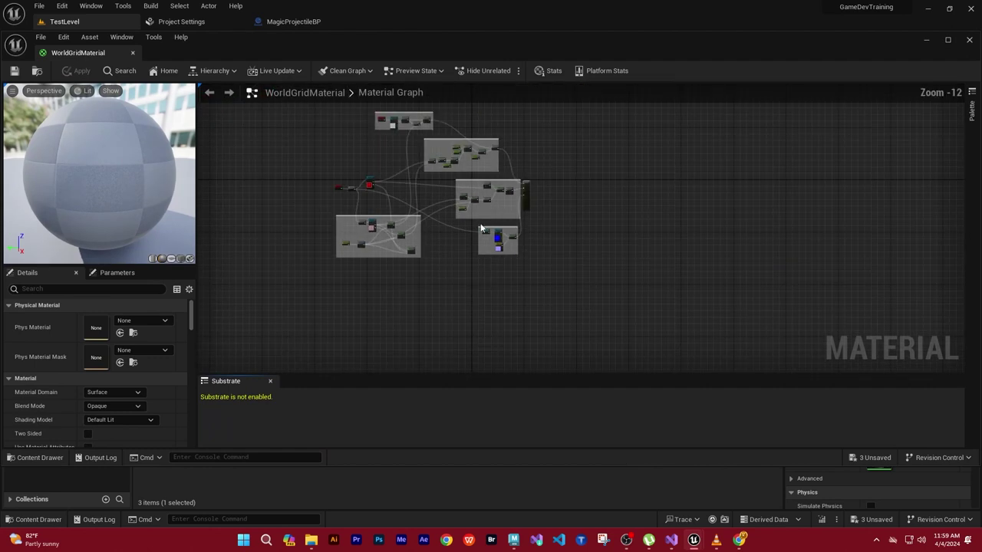
scroll(430, 262, up, 3)
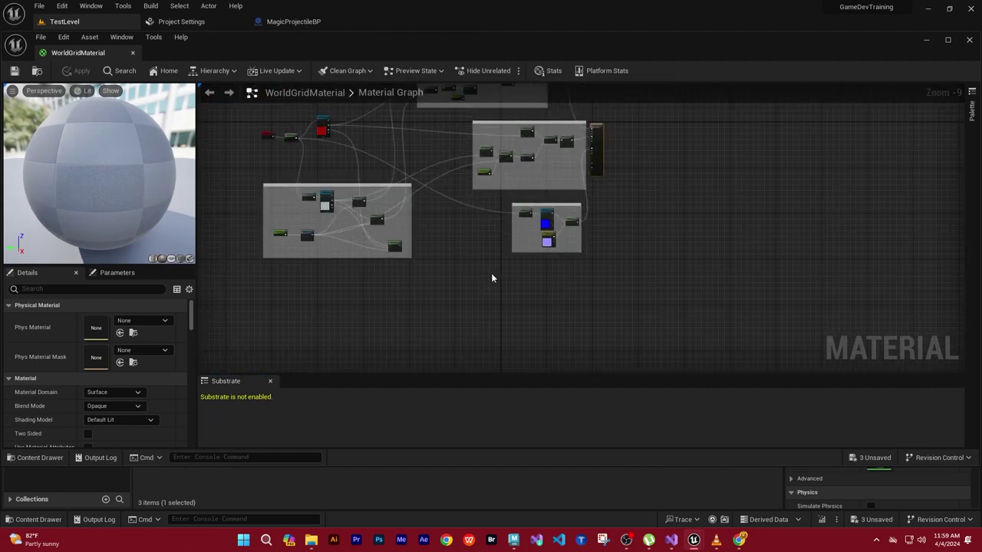
scroll(497, 276, up, 3)
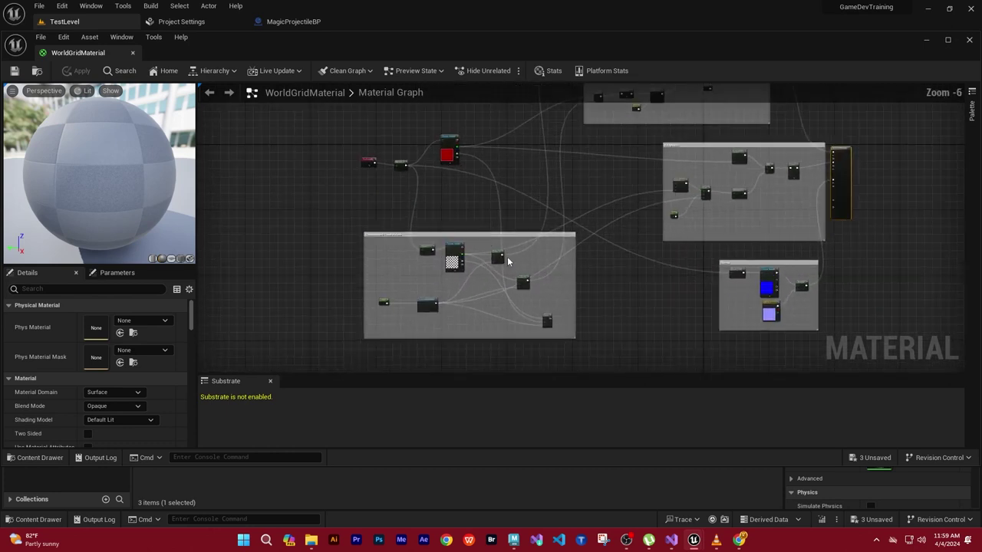
scroll(507, 262, up, 4)
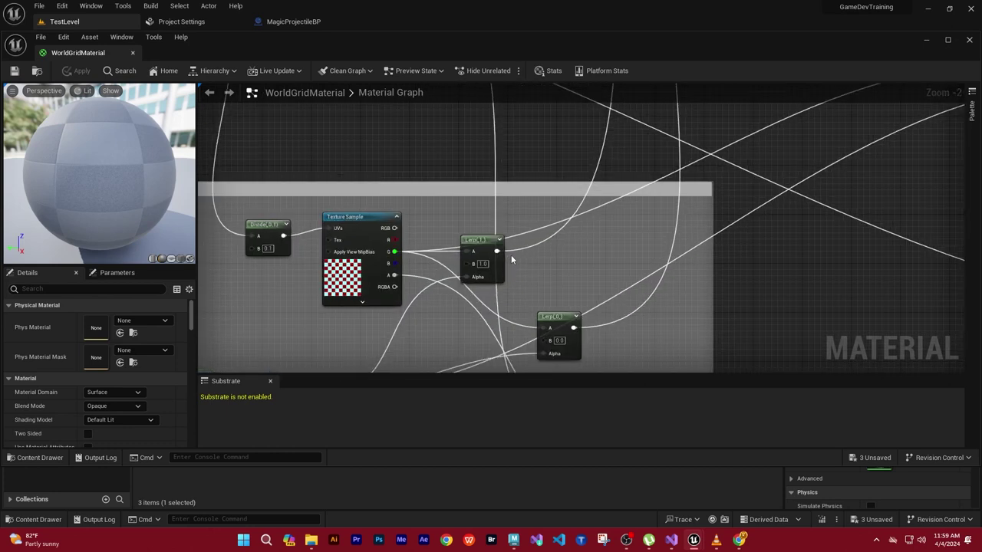
scroll(512, 260, down, 4)
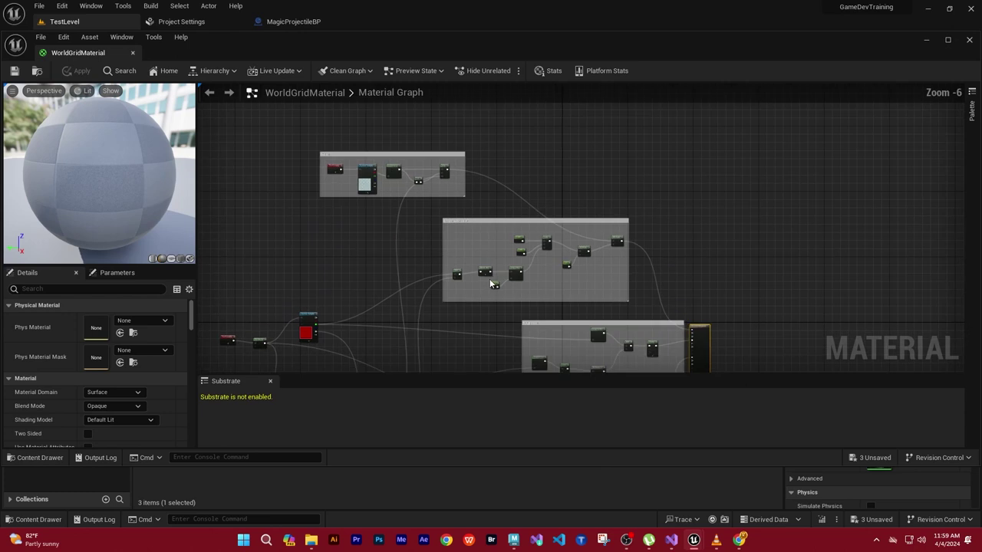
scroll(493, 284, up, 3)
scroll(494, 282, down, 2)
scroll(495, 281, down, 2)
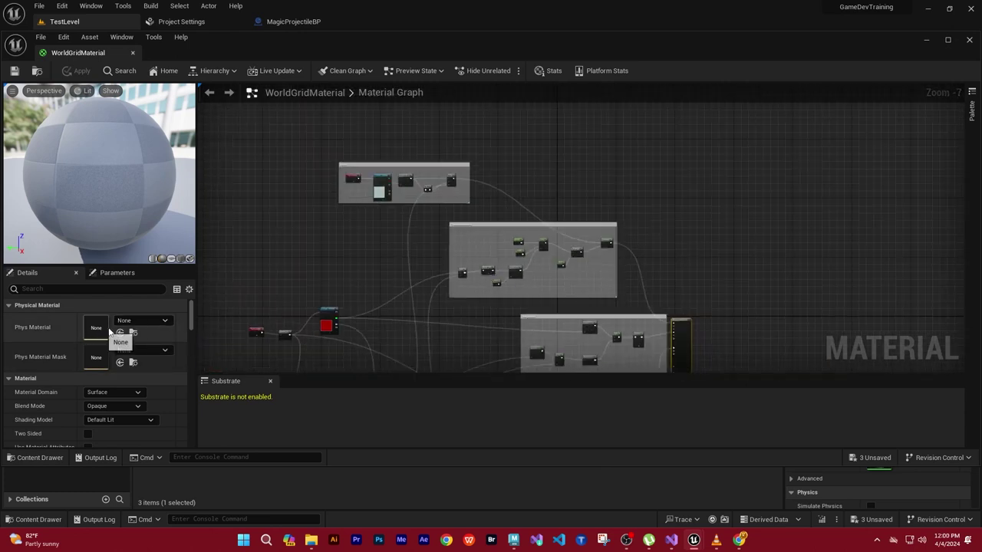
scroll(186, 321, down, 1)
scroll(187, 320, down, 2)
scroll(186, 319, down, 2)
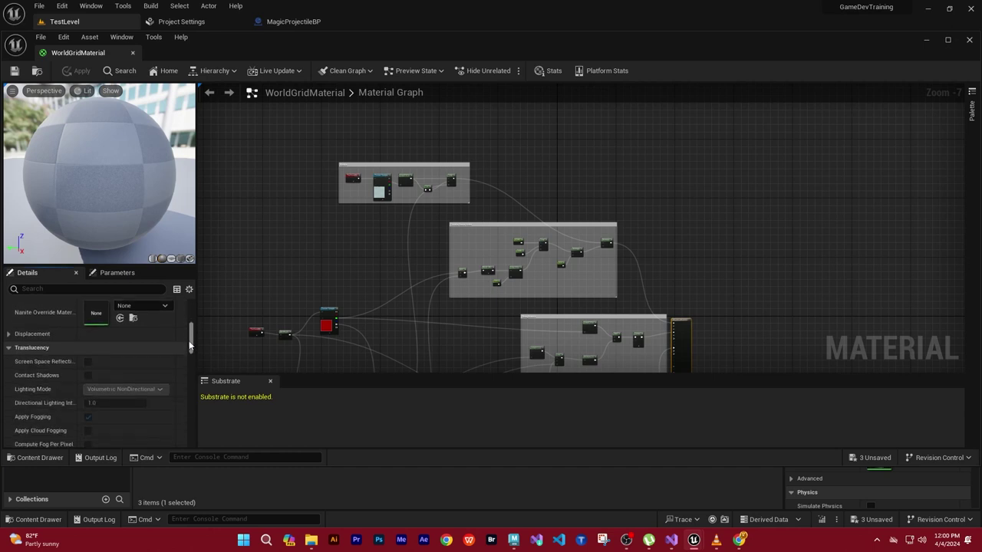
scroll(184, 314, up, 5)
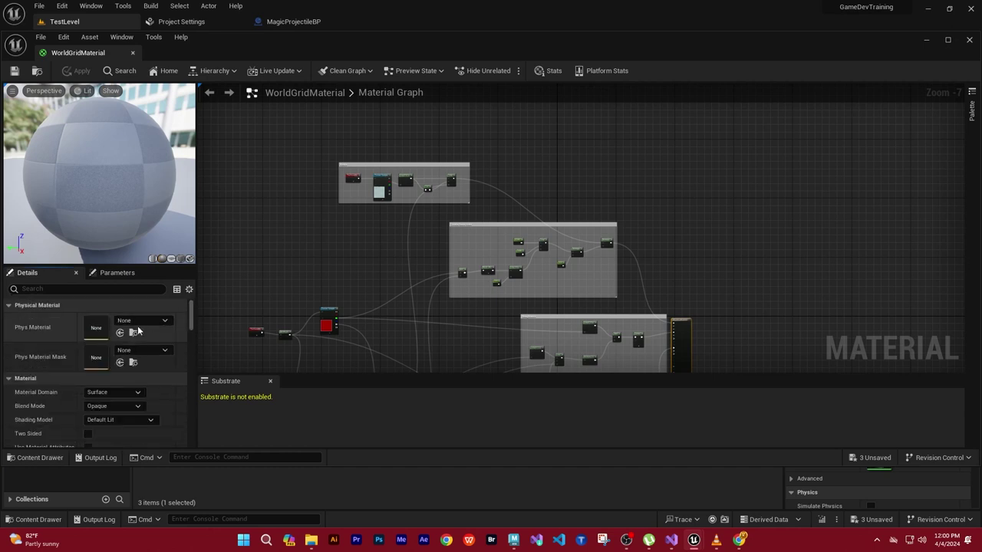
click(161, 325)
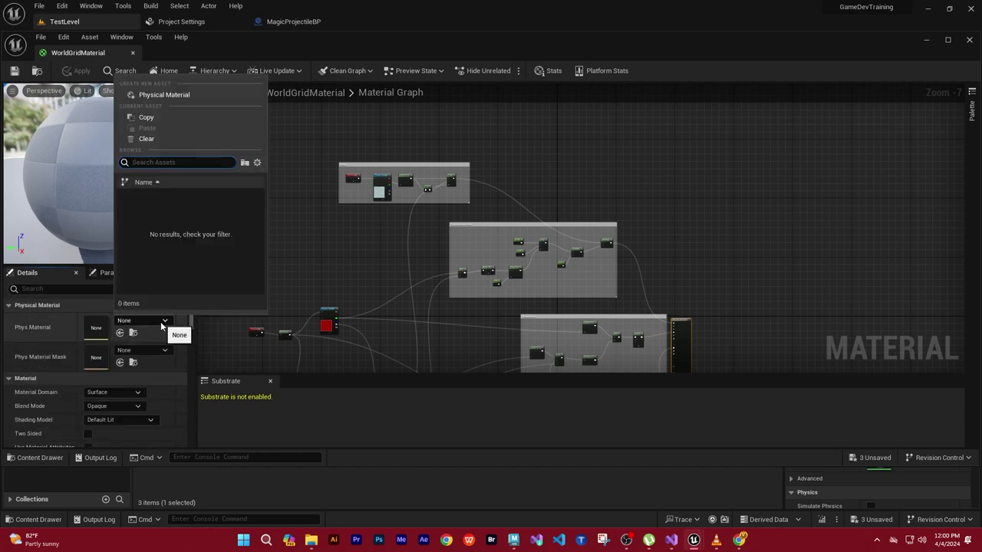
click(295, 246)
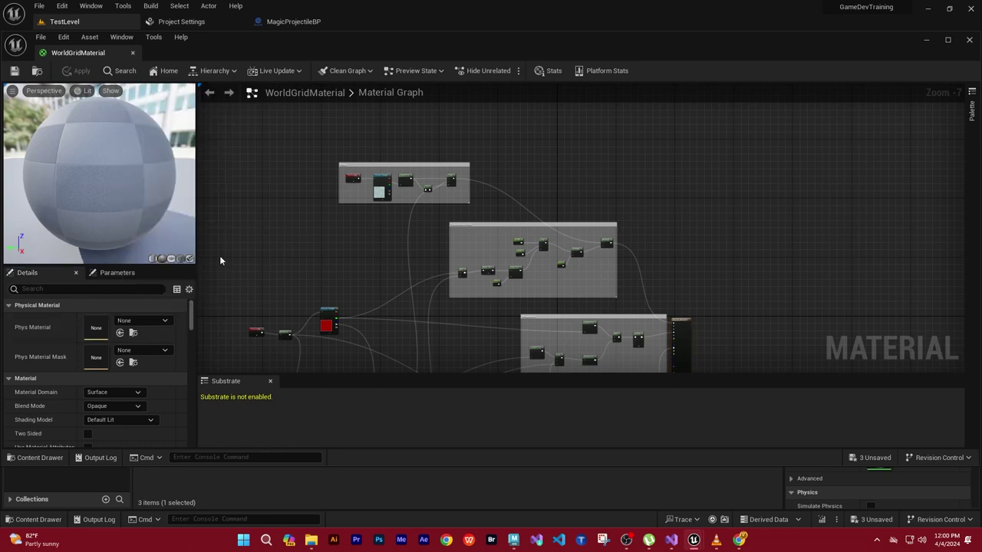
Close WorldGridMaterial and browse the barrel slot's material list without changing it.
click(131, 53)
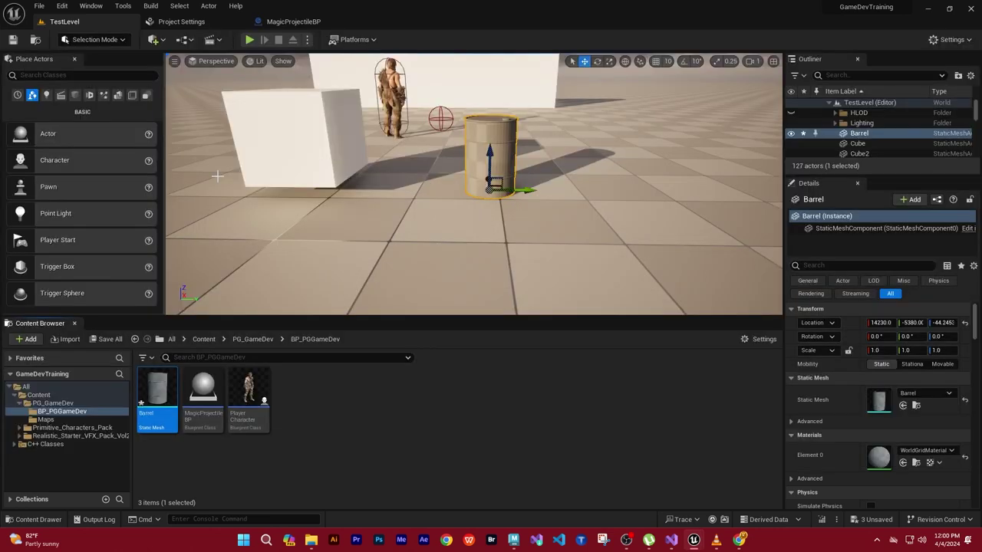
click(546, 416)
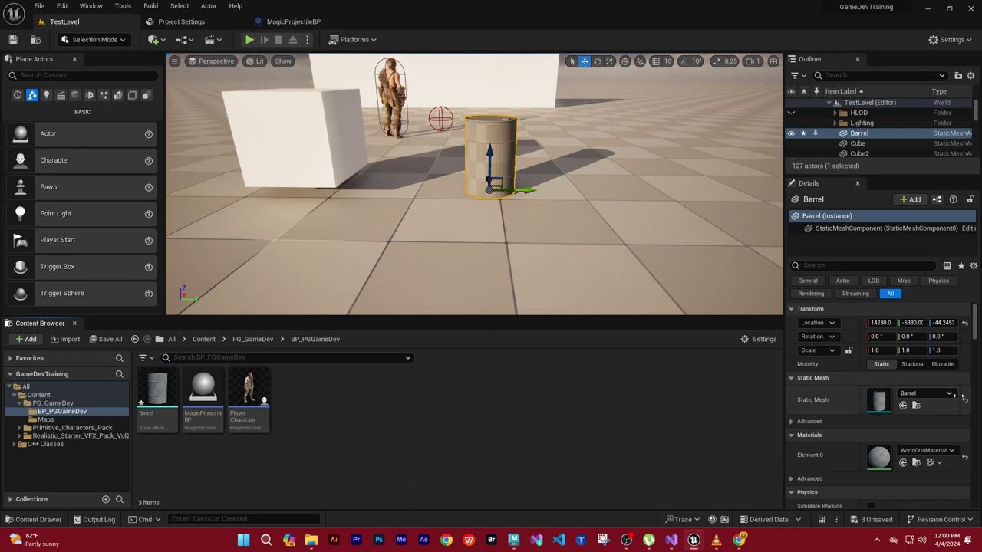
drag(975, 330, 976, 345)
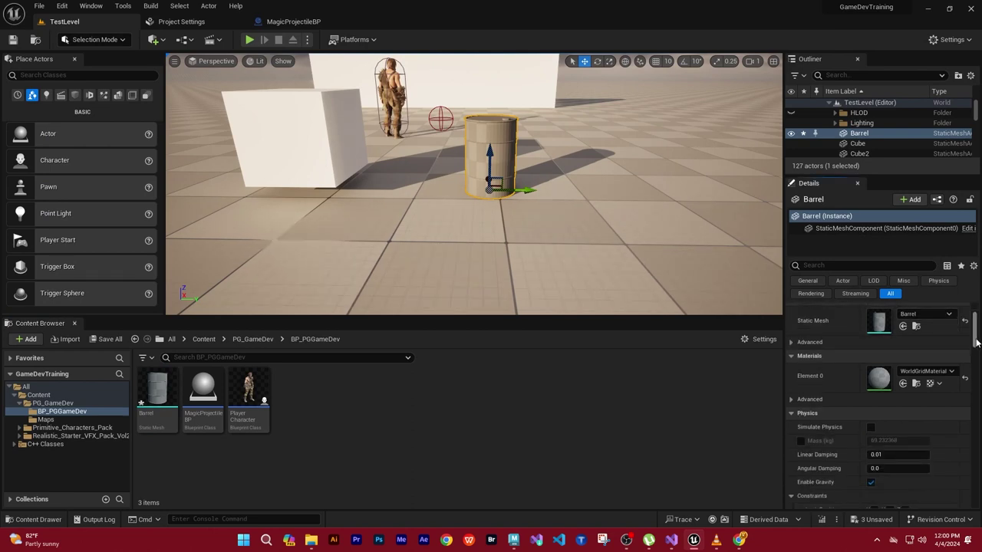
click(951, 365)
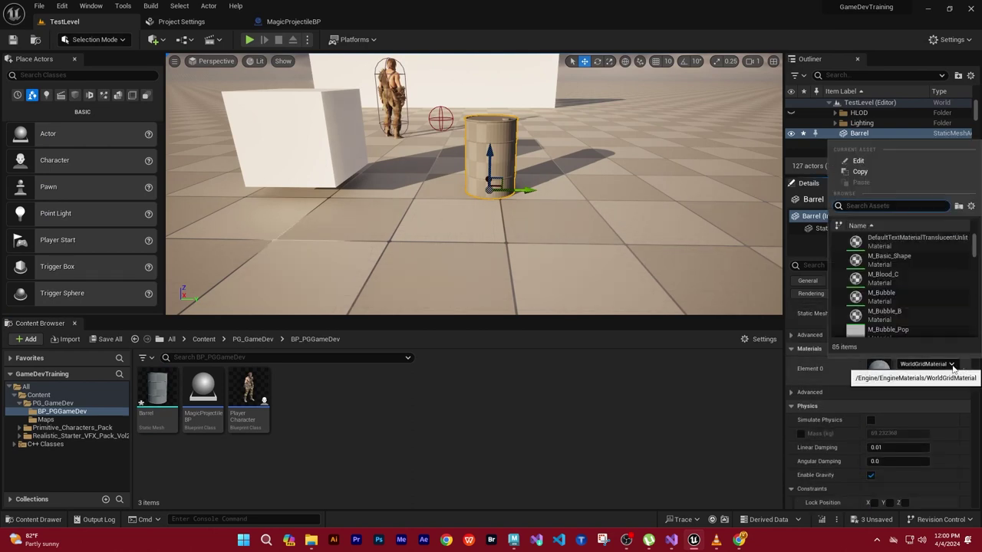
click(951, 366)
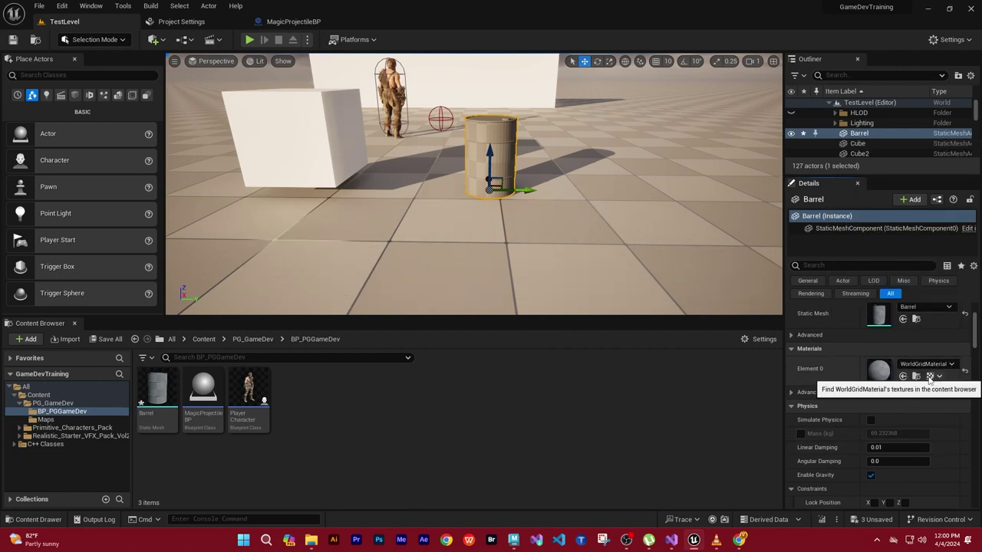
Create a new material in BP_PGGameDev named ML_Barrel.
right_click(378, 430)
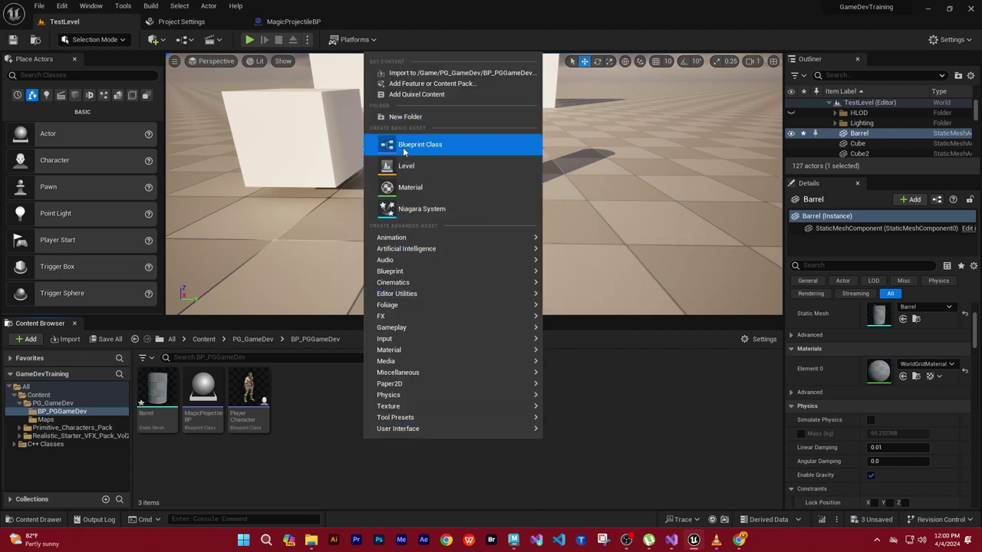
mouse_move(391, 351)
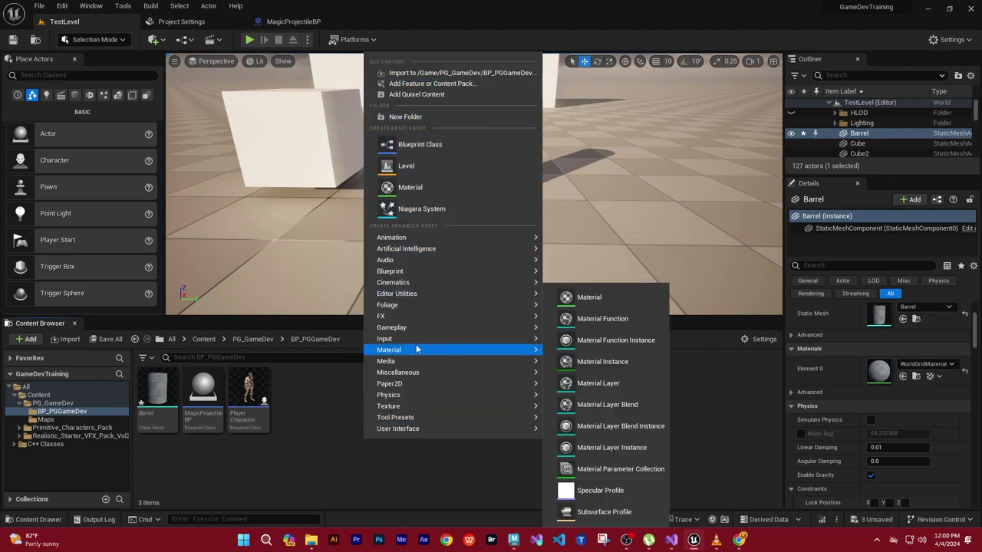
click(589, 297)
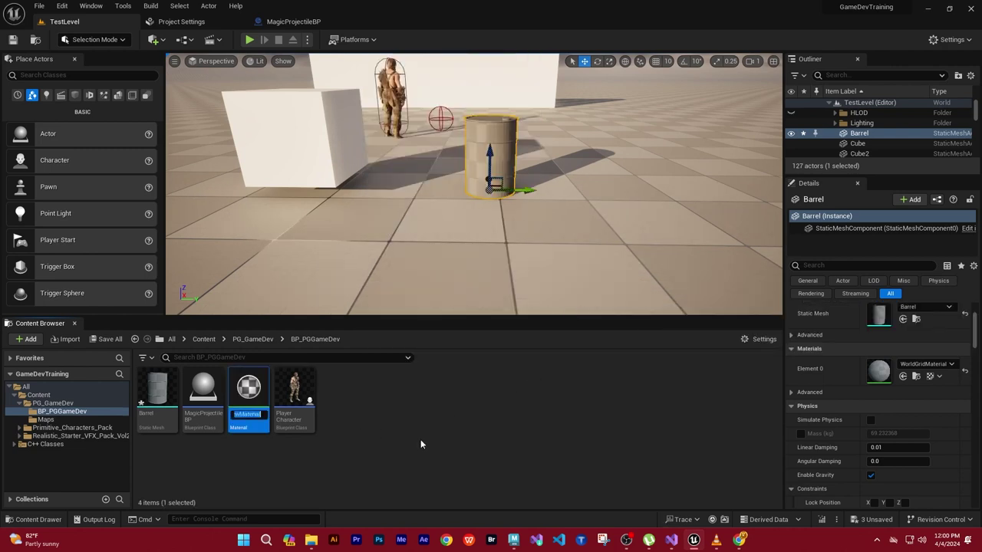
text(Barrel)
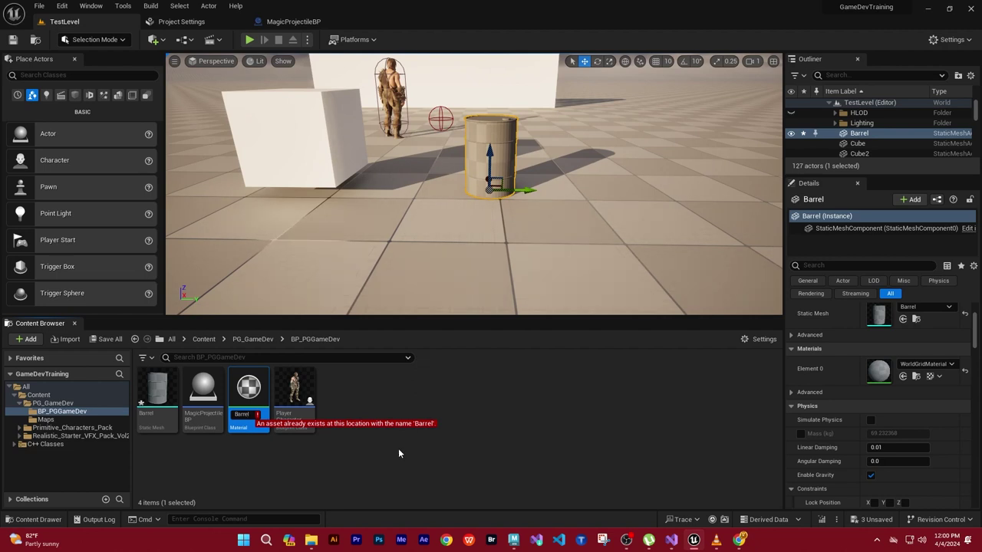
text(ML_)
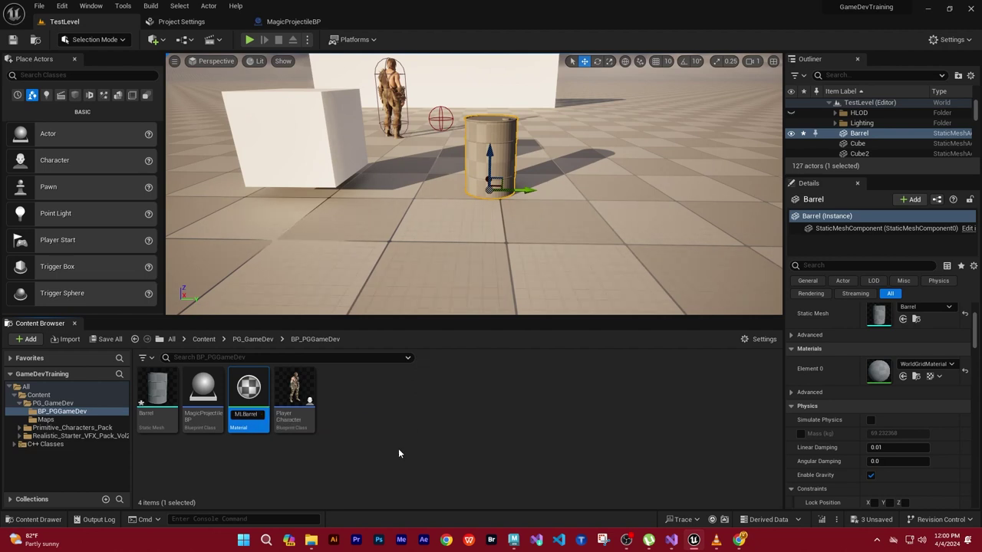
key(Return)
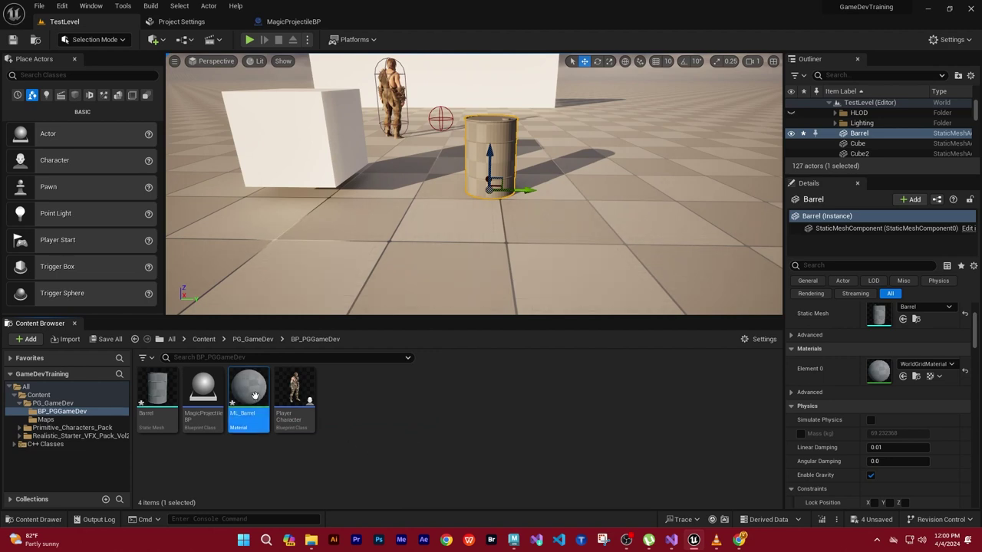
Open ML_Barrel, feed a OneMinus node into Base Color, then delete it.
double_click(255, 393)
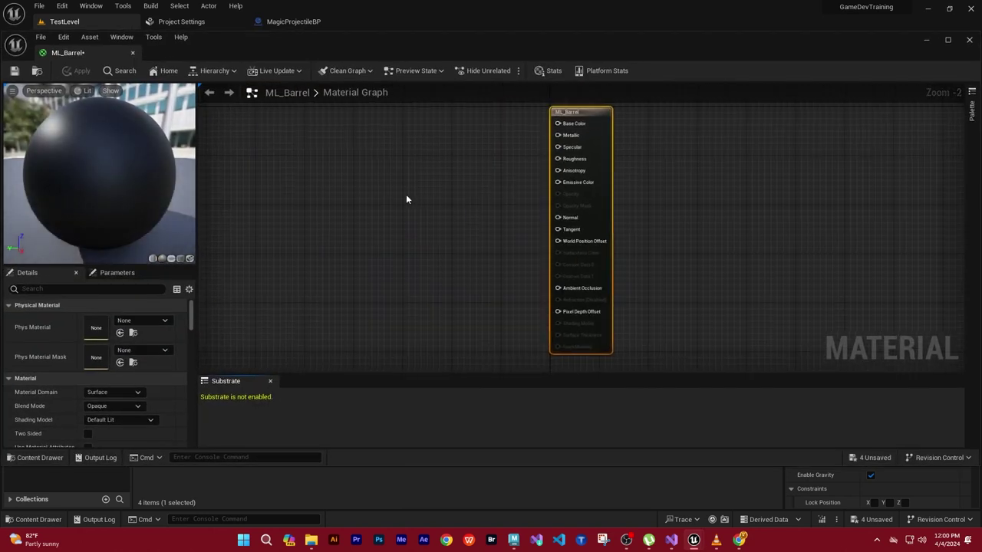
scroll(468, 156, up, 1)
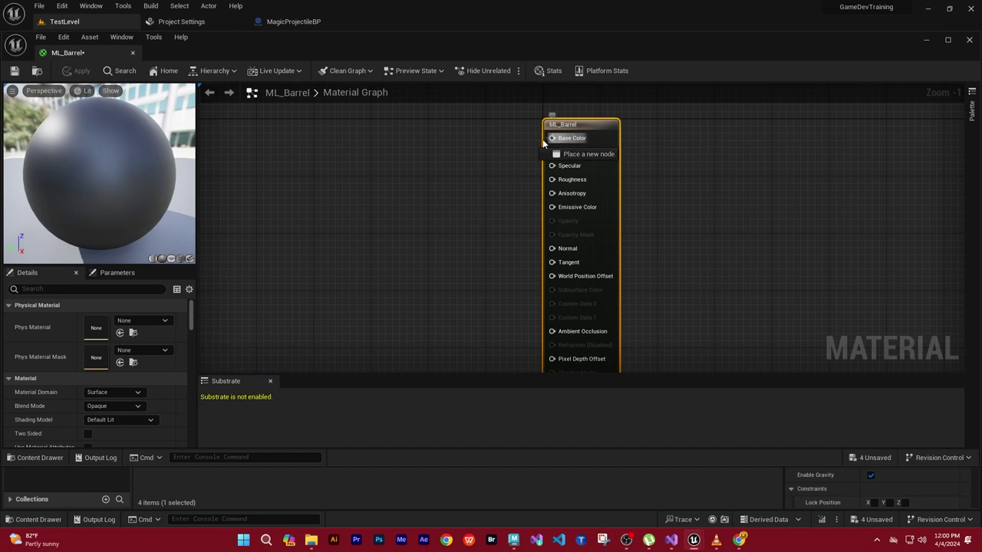
drag(551, 138, 396, 218)
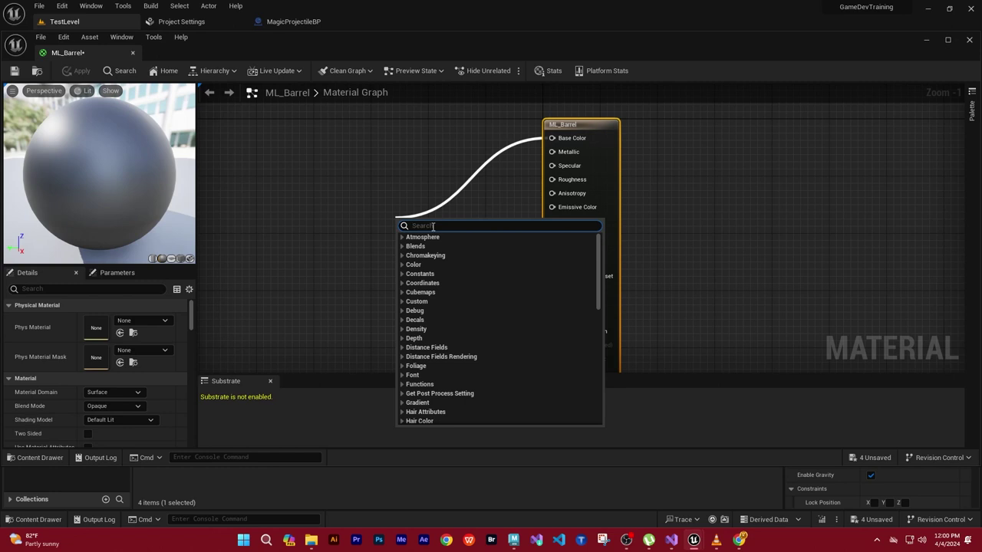
text(1)
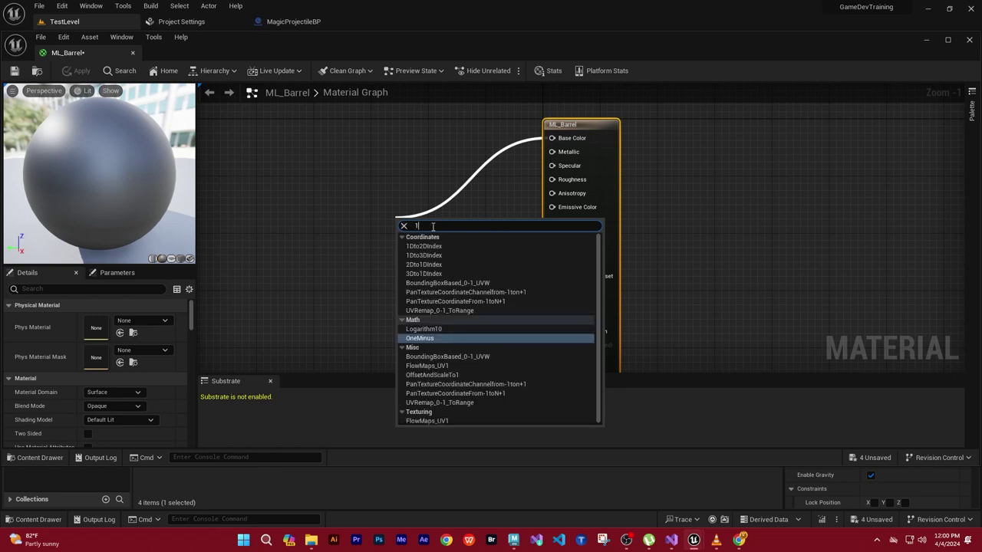
key(Return)
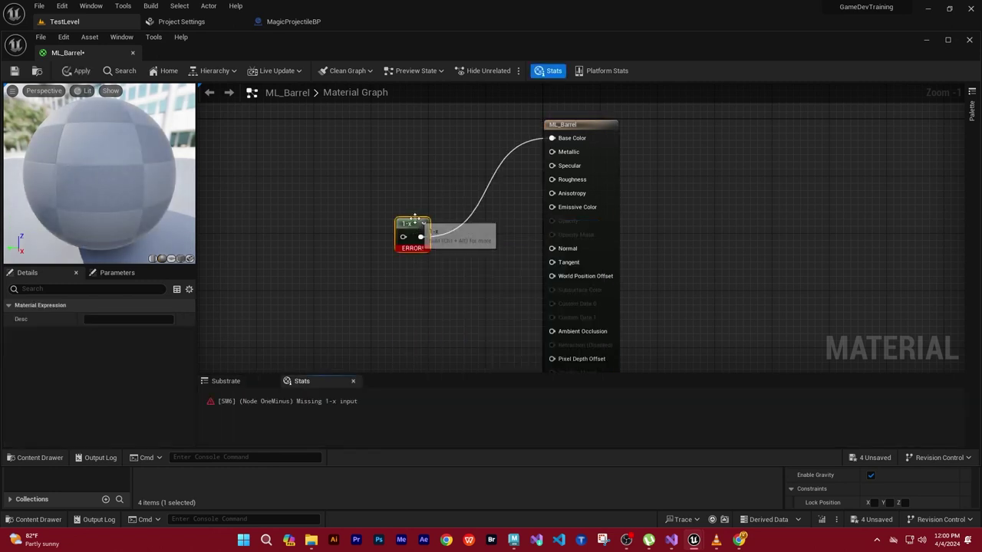
key(Delete)
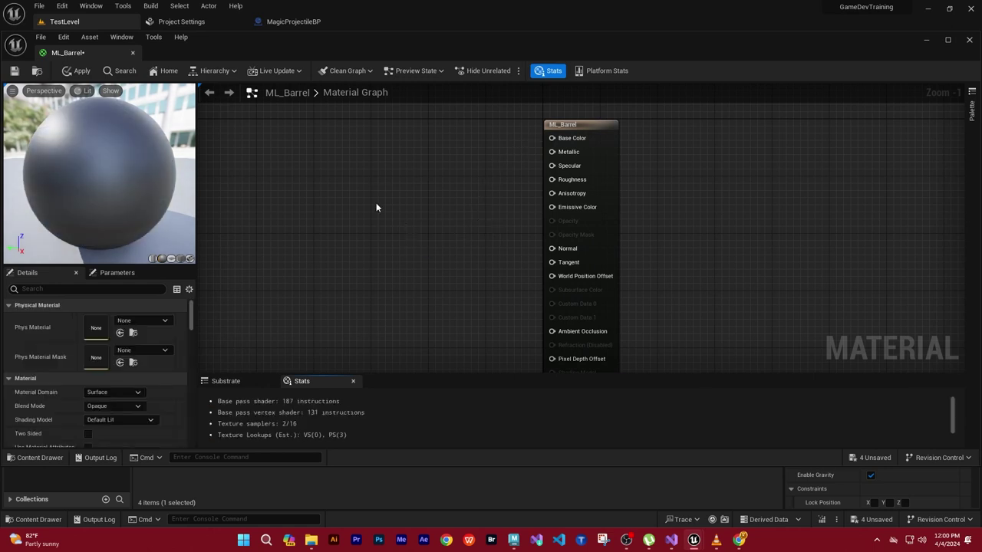
Wire a Constant to Base Color, try values 1 then 0, then delete it.
click(390, 200)
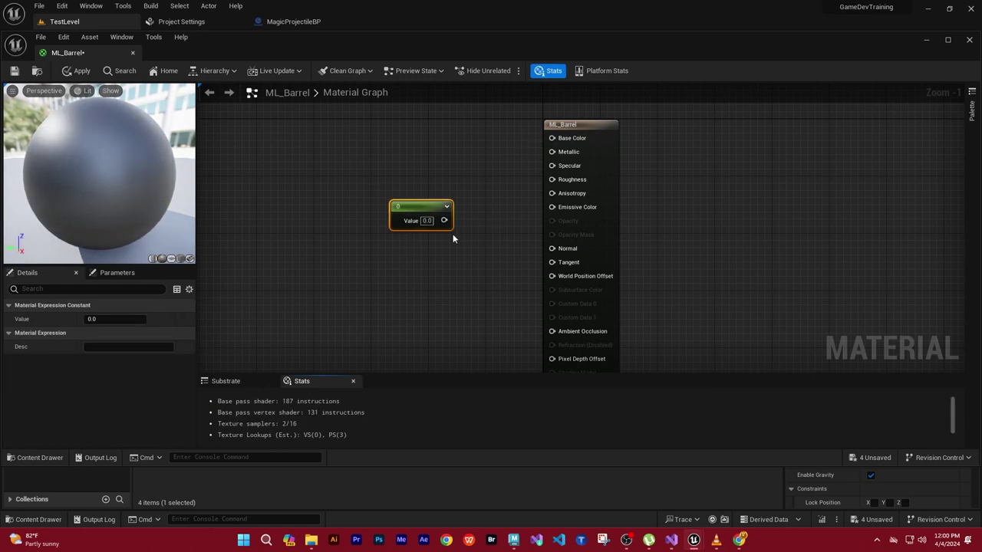
drag(444, 220, 551, 138)
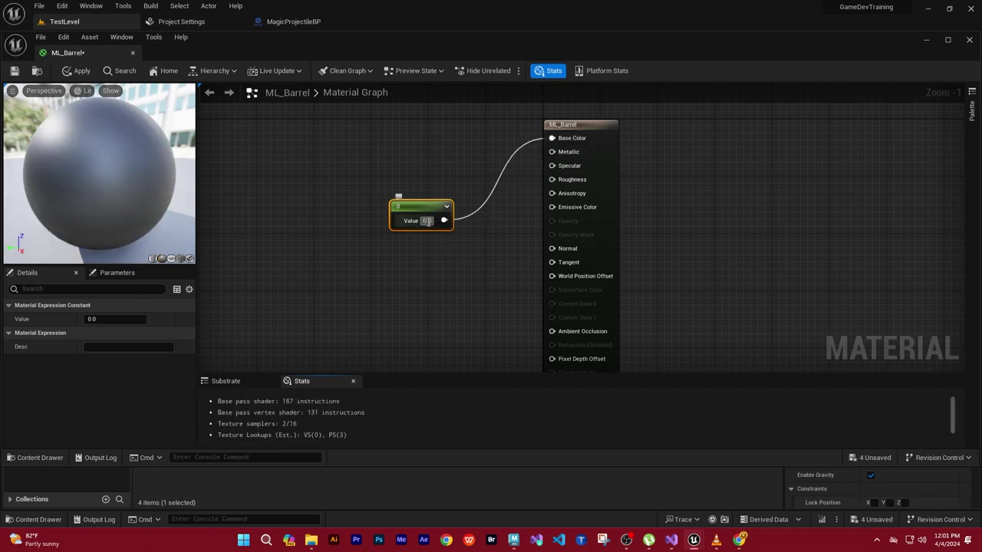
click(427, 221)
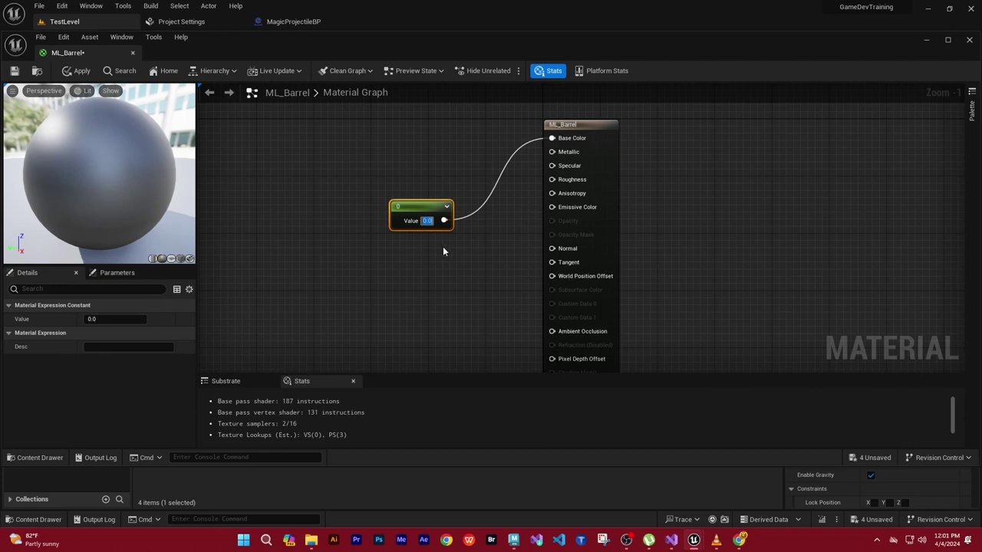
text(1)
key(Return)
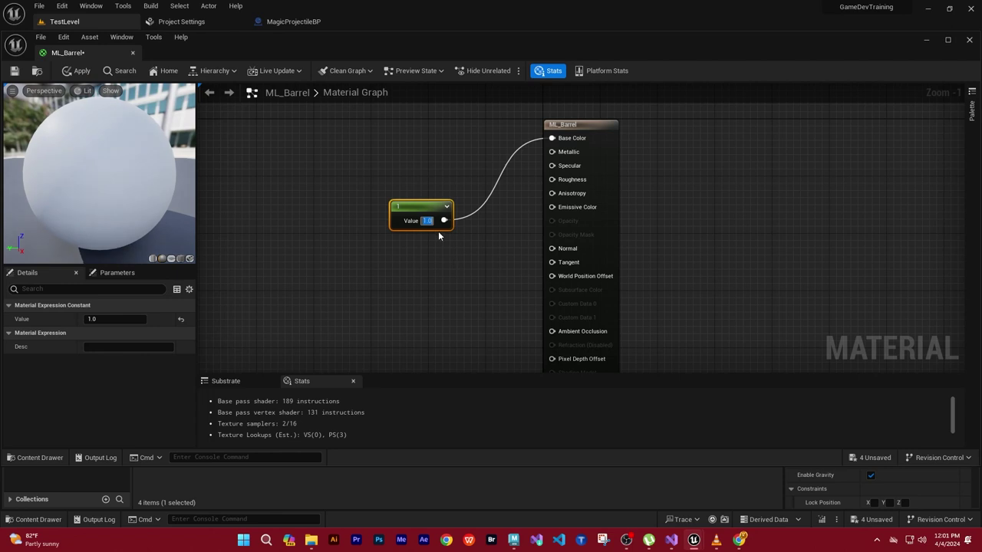
text(0)
key(Return)
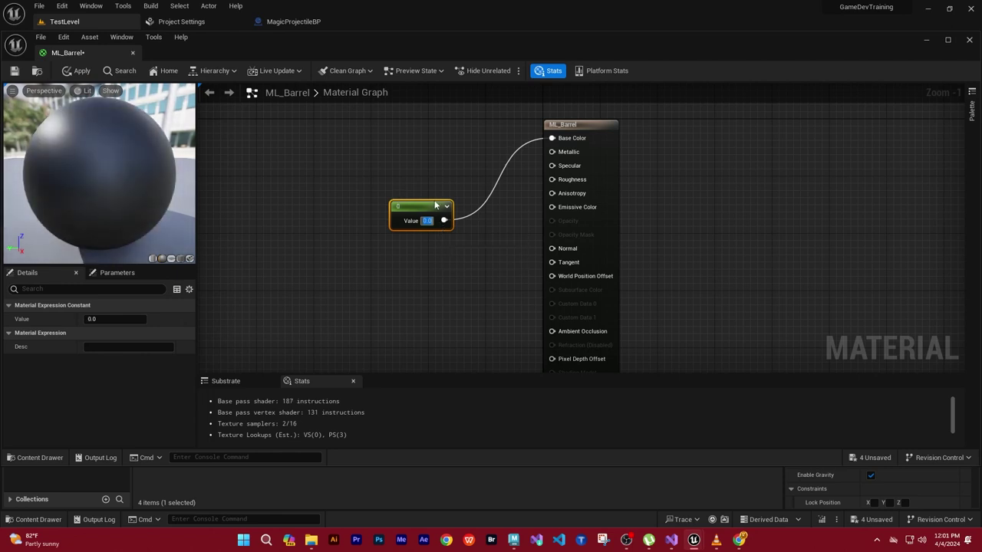
key(Delete)
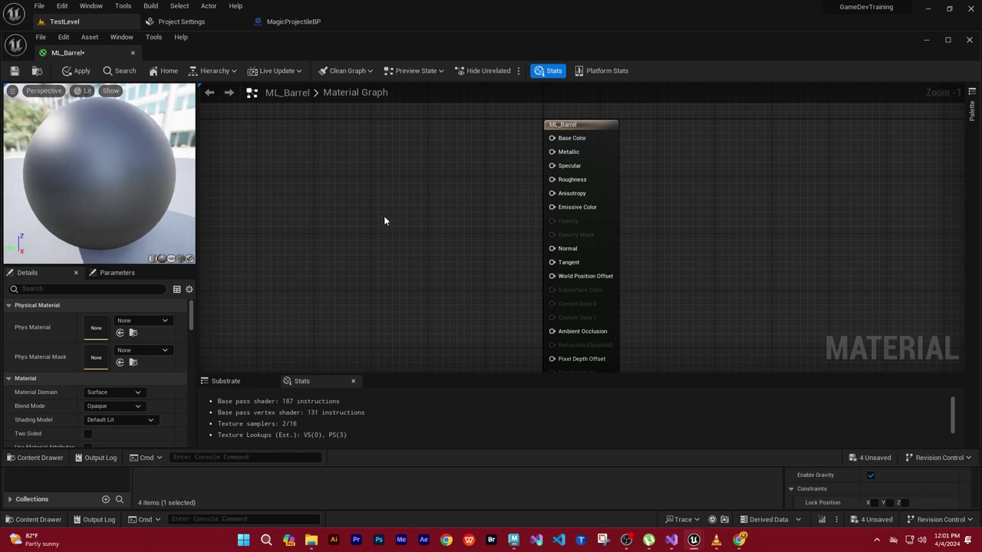
Add a three-channel colour constant set to a yellow with value 0.536.
click(384, 221)
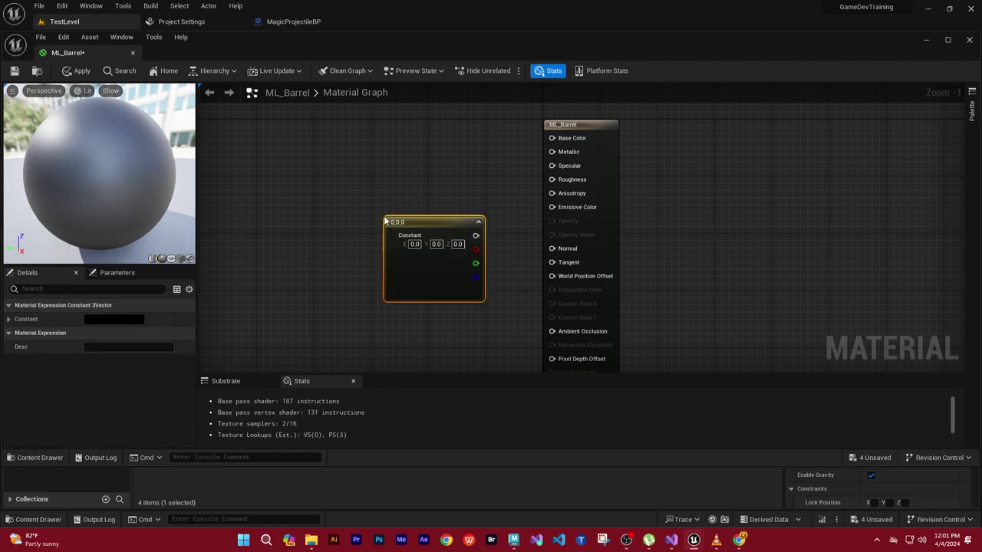
double_click(416, 273)
mouse_move(504, 364)
mouse_down()
mouse_move(517, 340)
mouse_move(513, 375)
mouse_up()
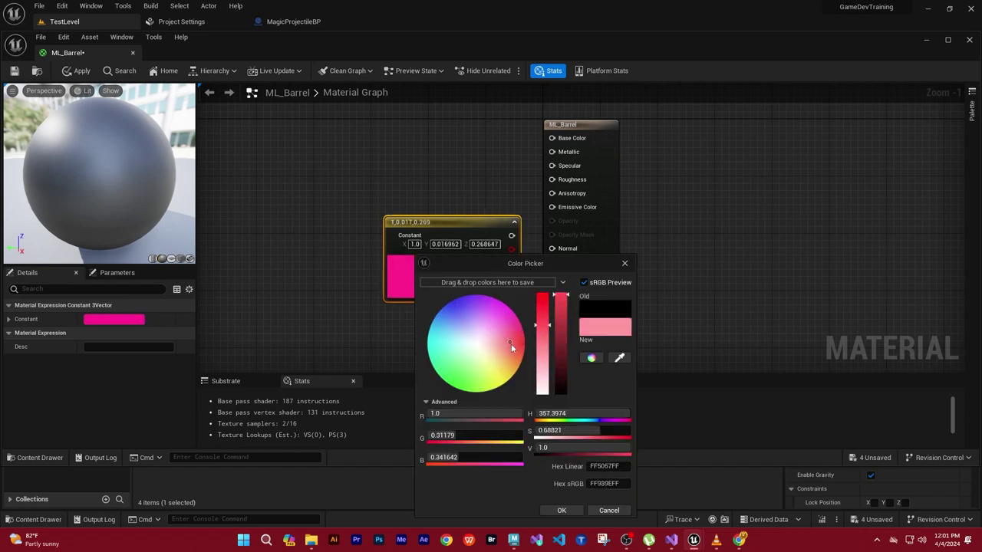
drag(563, 295, 567, 308)
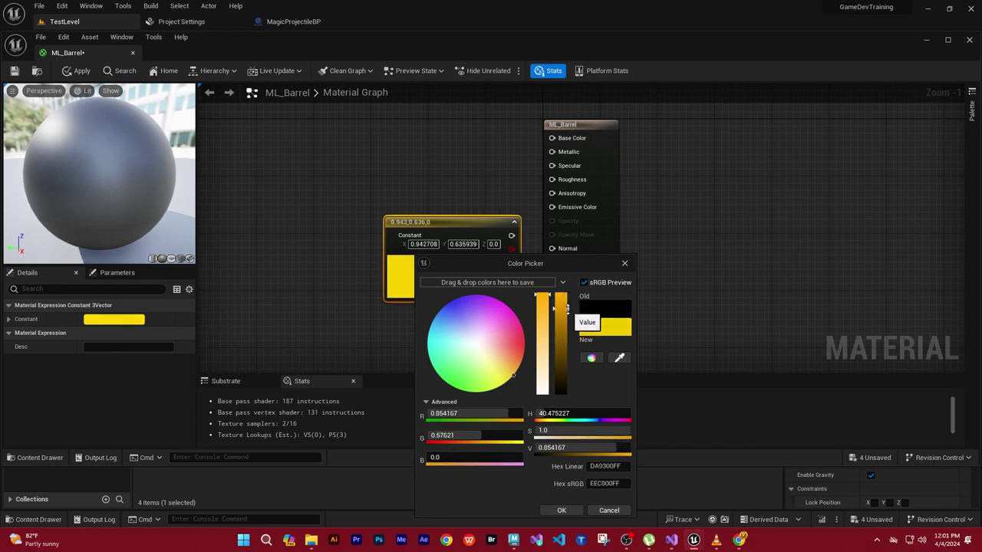
drag(568, 308, 568, 326)
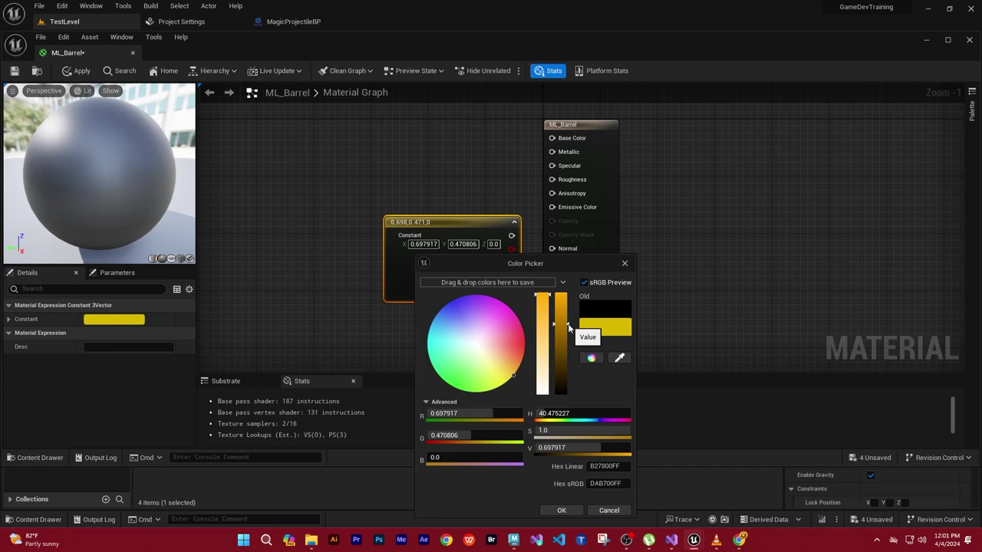
drag(569, 326, 568, 340)
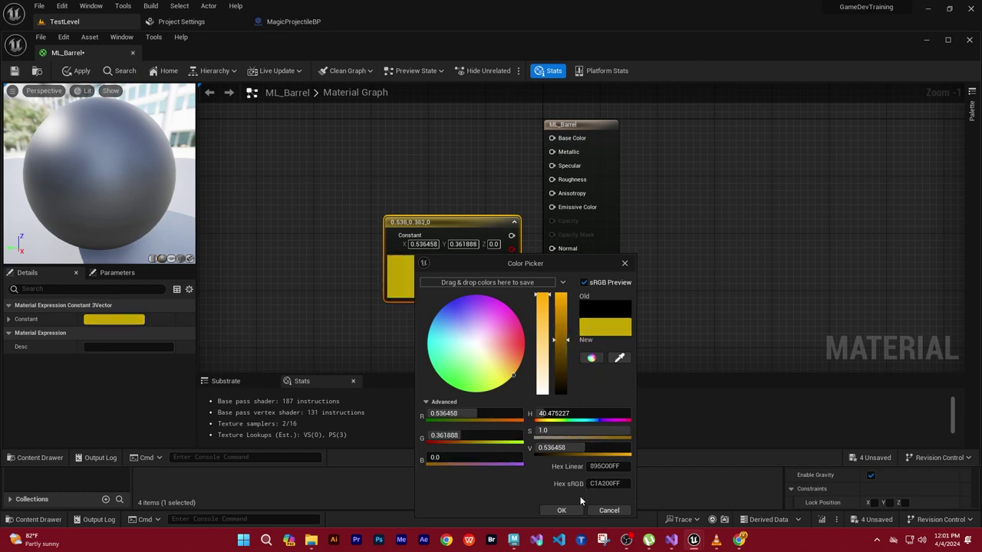
click(562, 511)
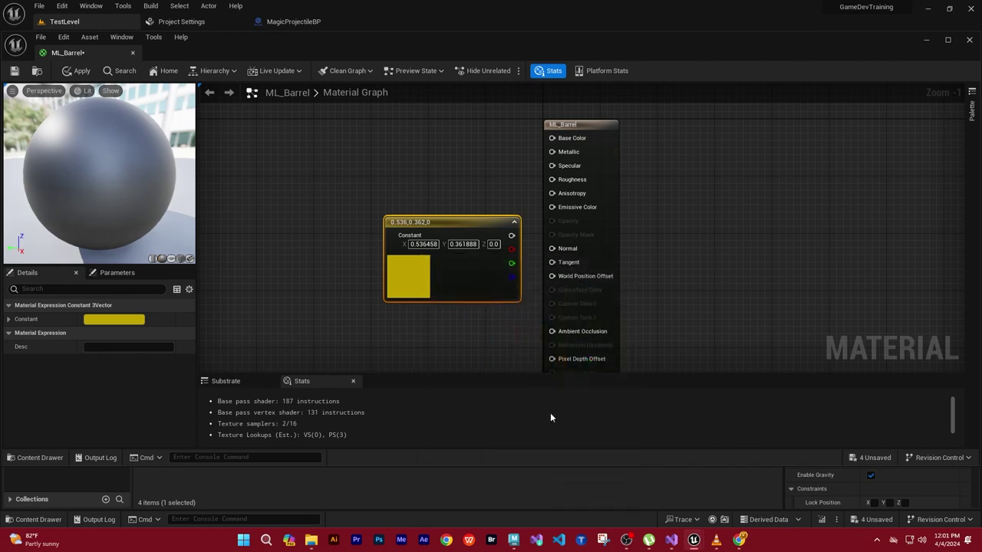
Wire the constant to Base Color, recolor it darker orange, and close the editor.
mouse_move(458, 224)
mouse_down()
mouse_move(403, 206)
mouse_move(551, 138)
mouse_up()
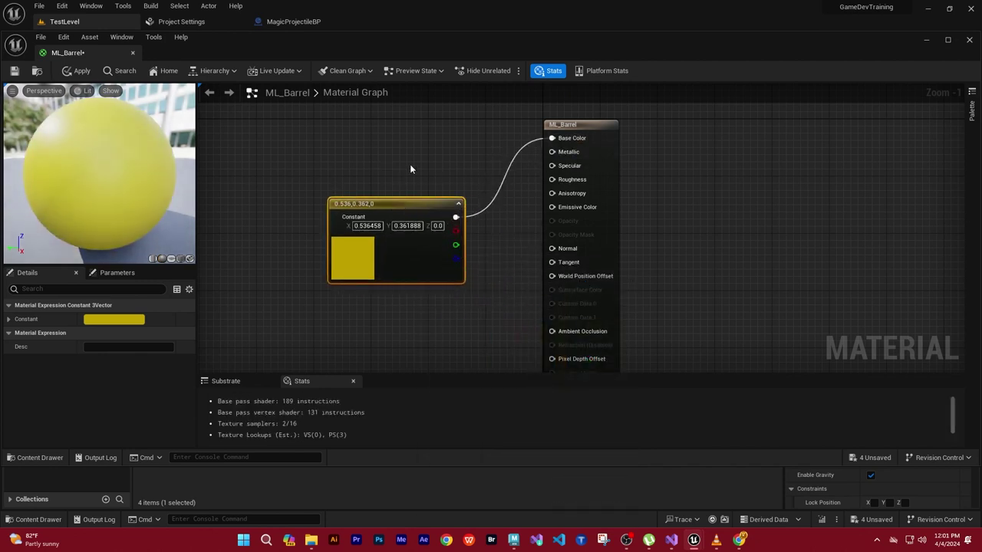
double_click(354, 257)
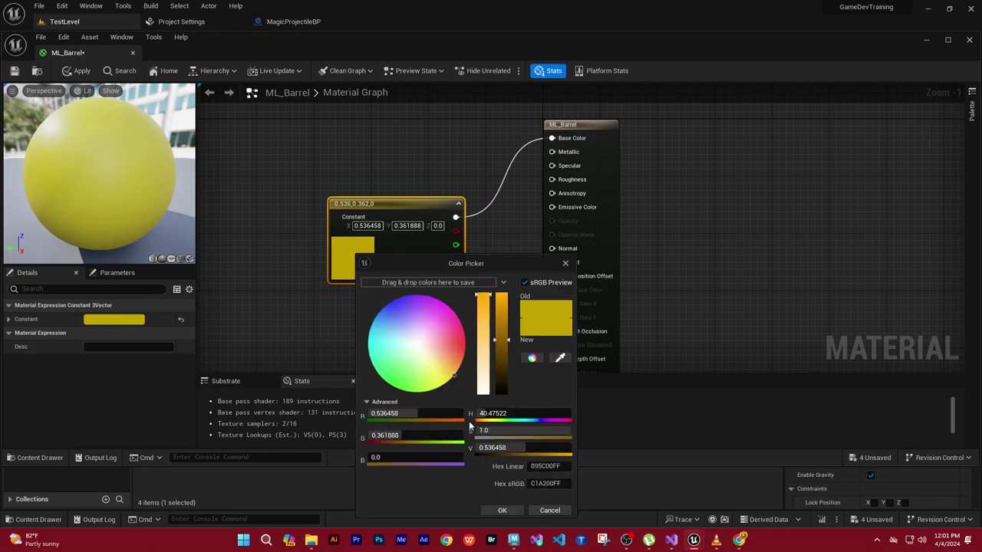
drag(507, 340, 508, 354)
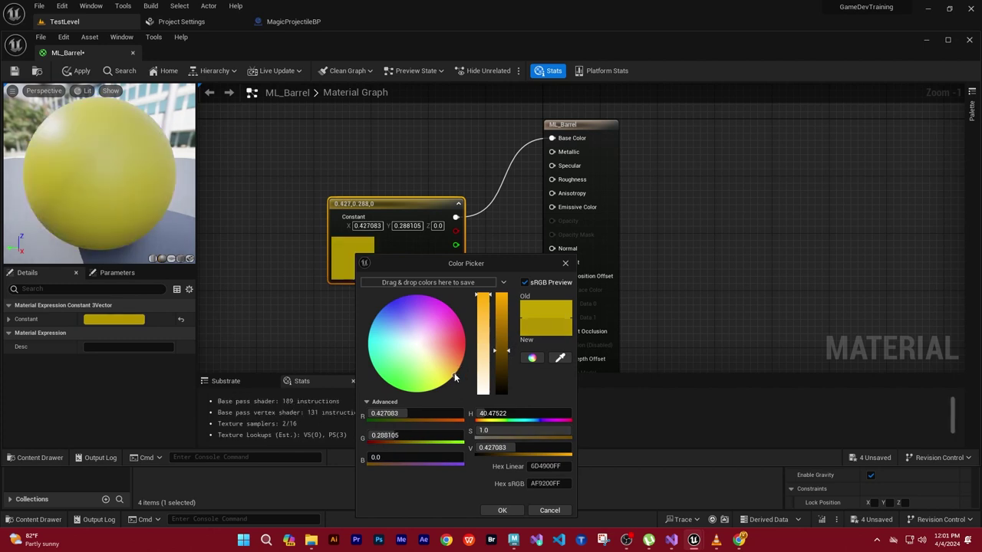
drag(454, 378, 462, 367)
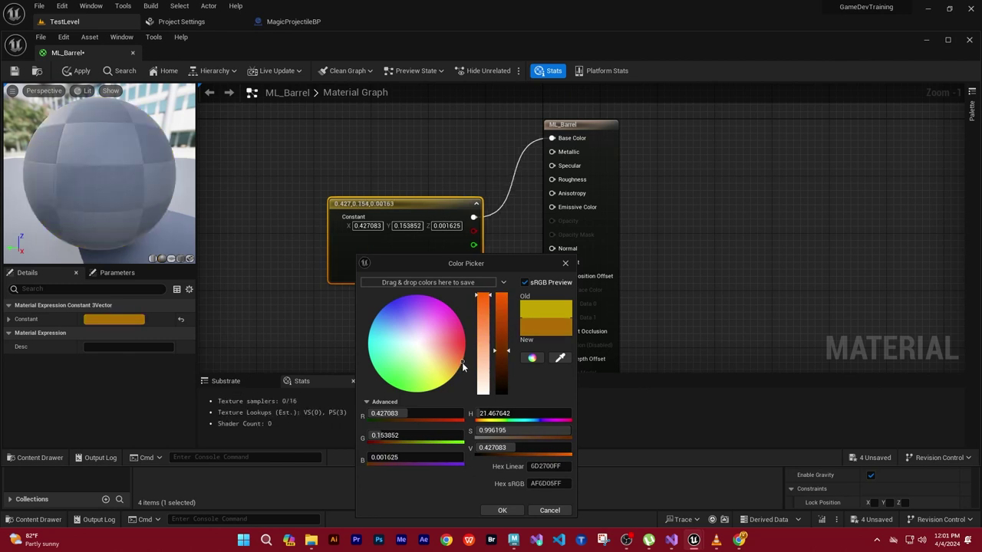
click(502, 510)
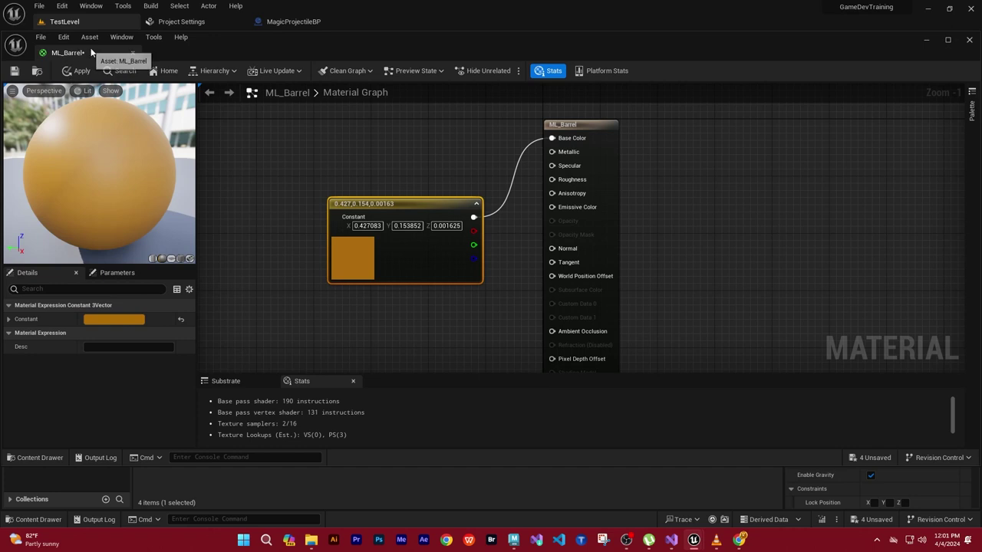
click(132, 52)
Apply the material changes, assign ML_Barrel to the barrel, and move it beside the red sphere.
click(513, 286)
drag(248, 387, 550, 157)
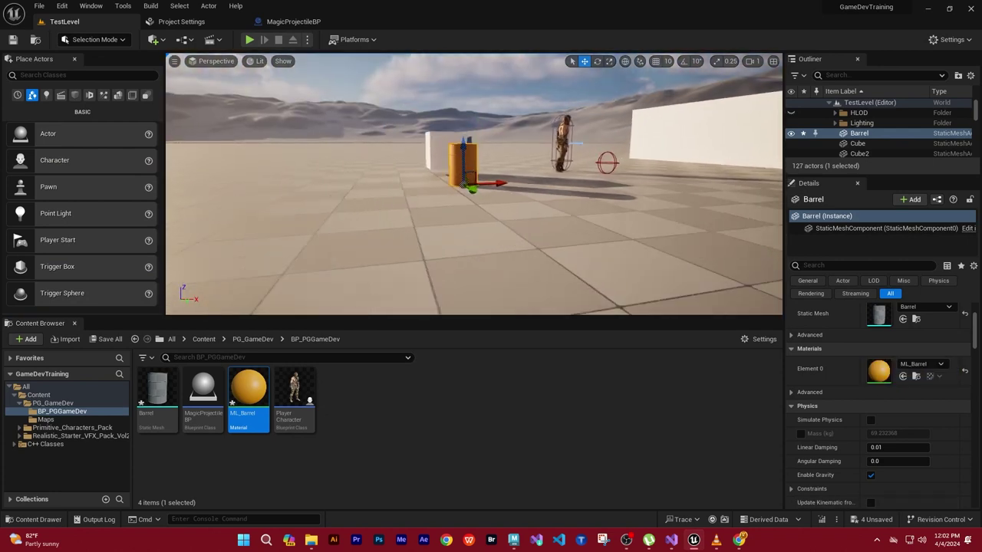
mouse_move(544, 216)
alt+mouse_down()
mouse_move(513, 211)
mouse_move(686, 154)
alt+mouse_up()
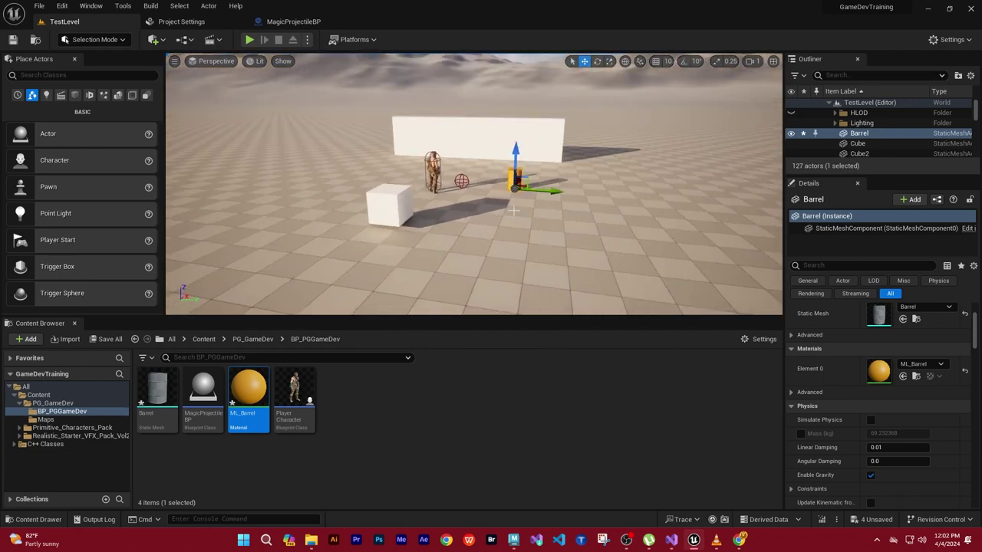
mouse_move(592, 197)
mouse_down()
mouse_move(512, 192)
mouse_move(539, 194)
mouse_up()
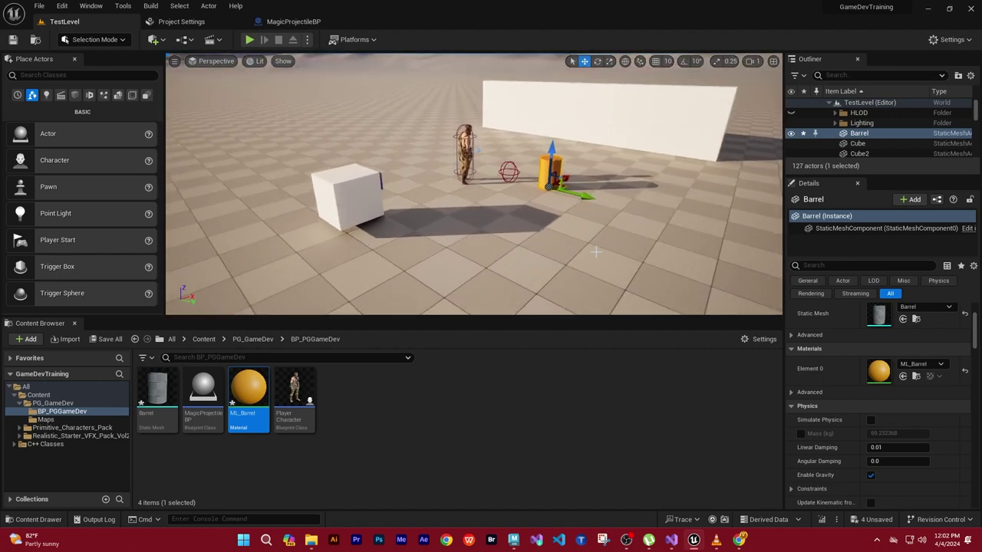
drag(975, 346, 978, 344)
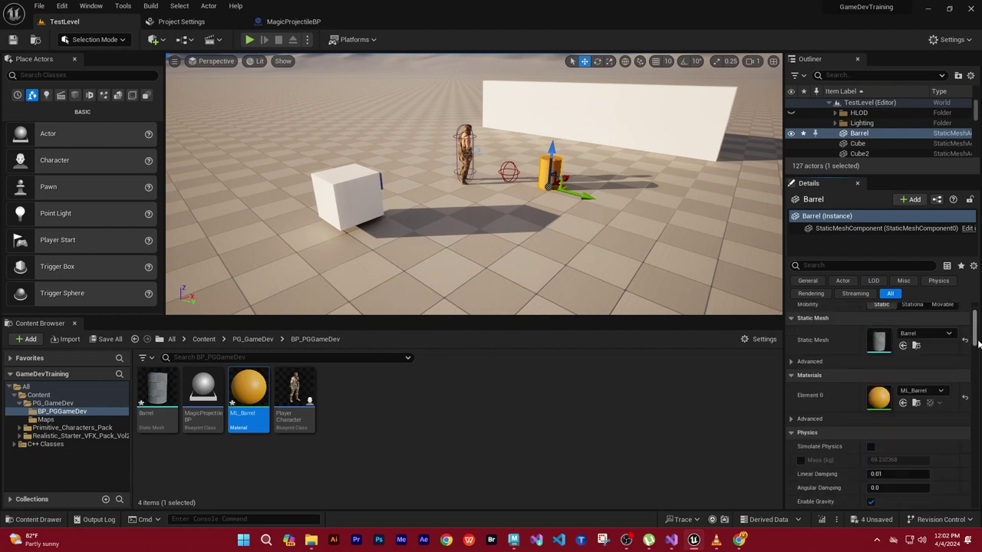
scroll(978, 344, down, 2)
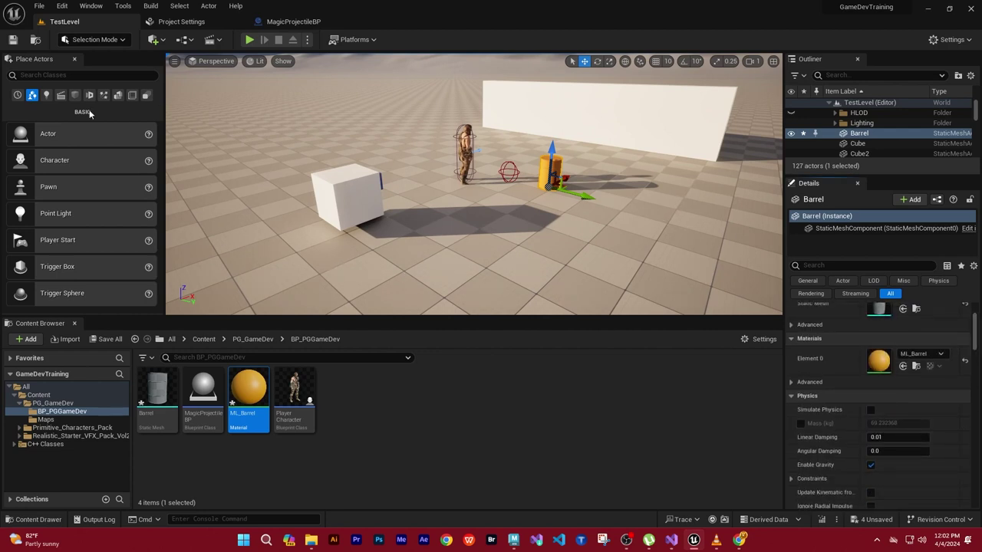
Save all unsaved assets and the level with File > Save All.
click(39, 6)
click(72, 133)
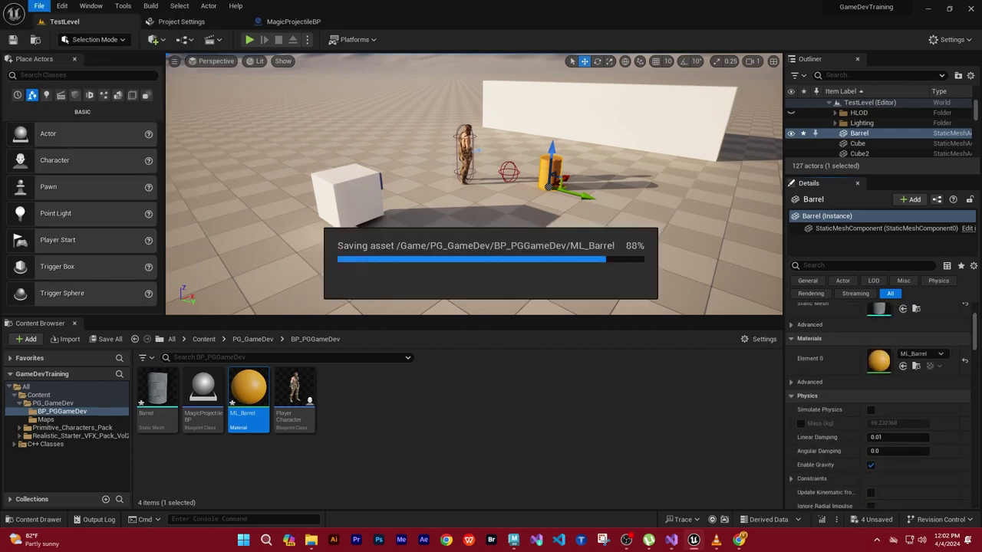
key(Escape)
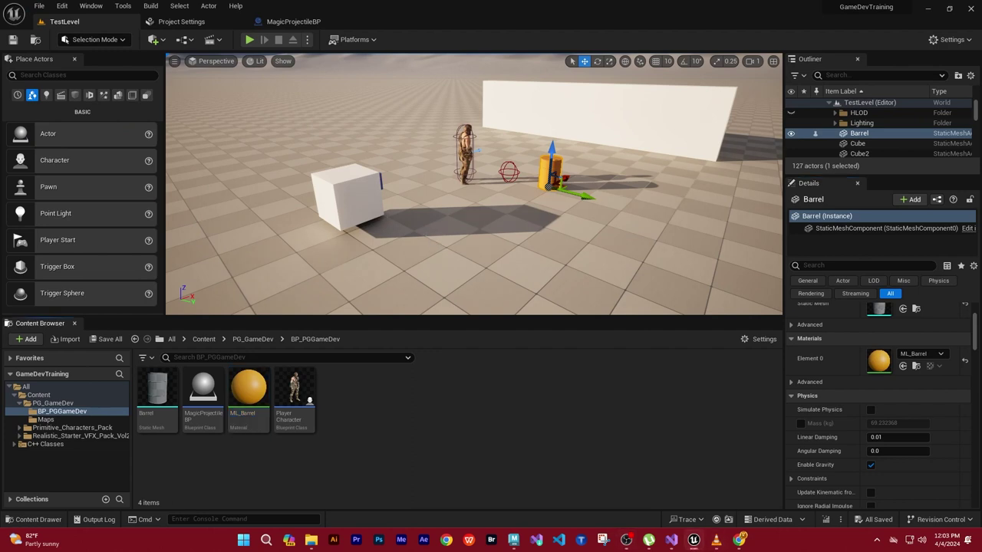
right_drag(434, 228, 435, 227)
right_drag(520, 242, 519, 243)
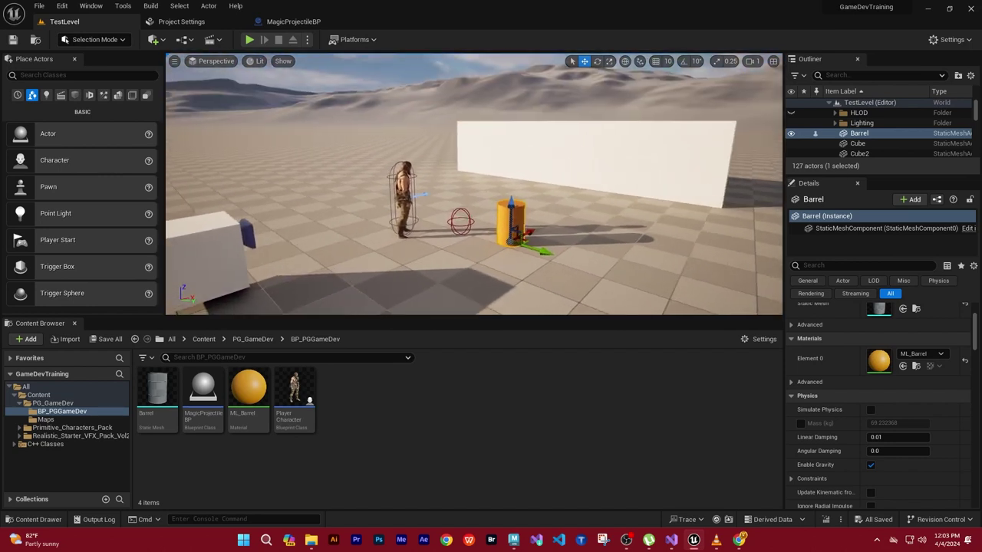
right_drag(382, 182, 382, 182)
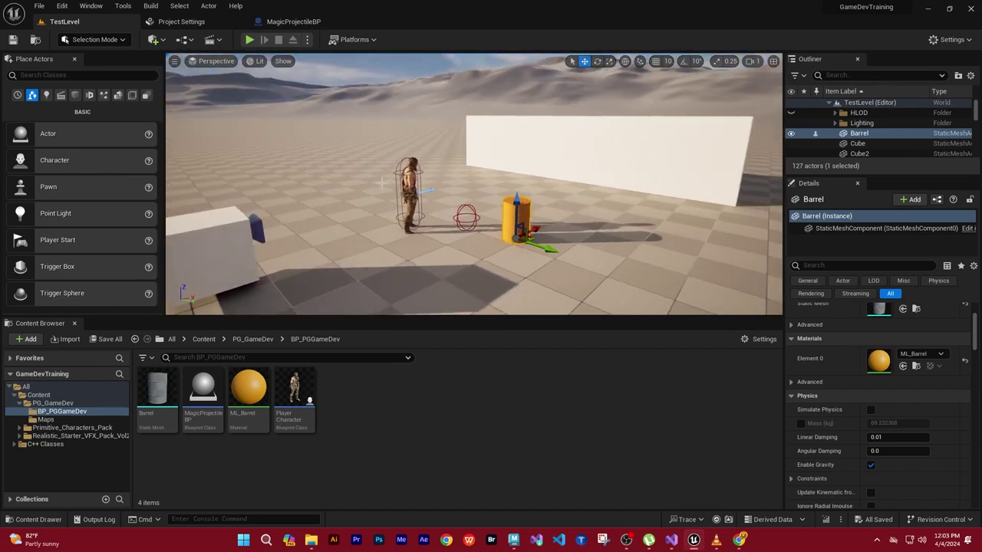
Place a Cube from Shapes beside the barrel and raise it off the floor.
click(74, 95)
drag(19, 136, 581, 244)
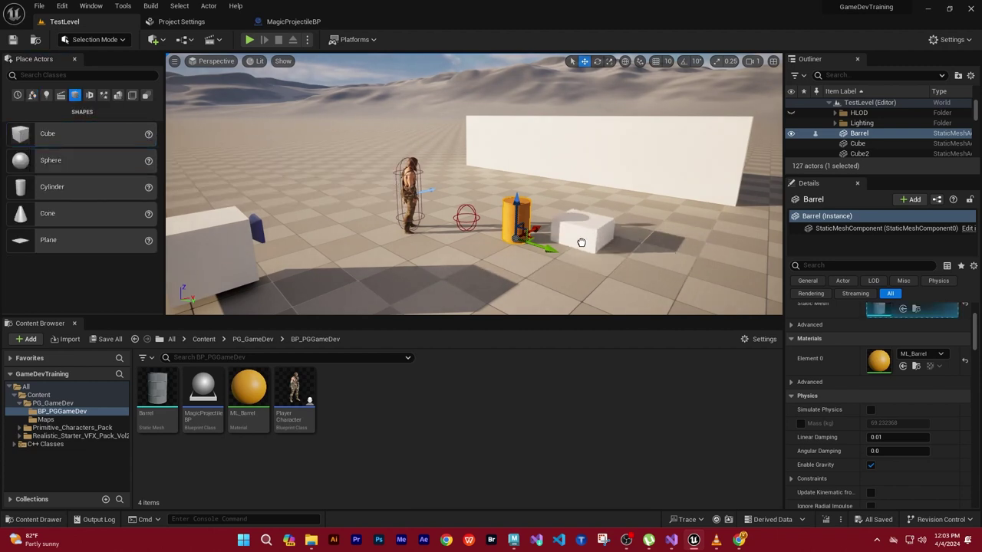
mouse_move(581, 244)
mouse_down()
mouse_move(569, 271)
mouse_move(474, 255)
mouse_up()
scroll(618, 258, down, 3)
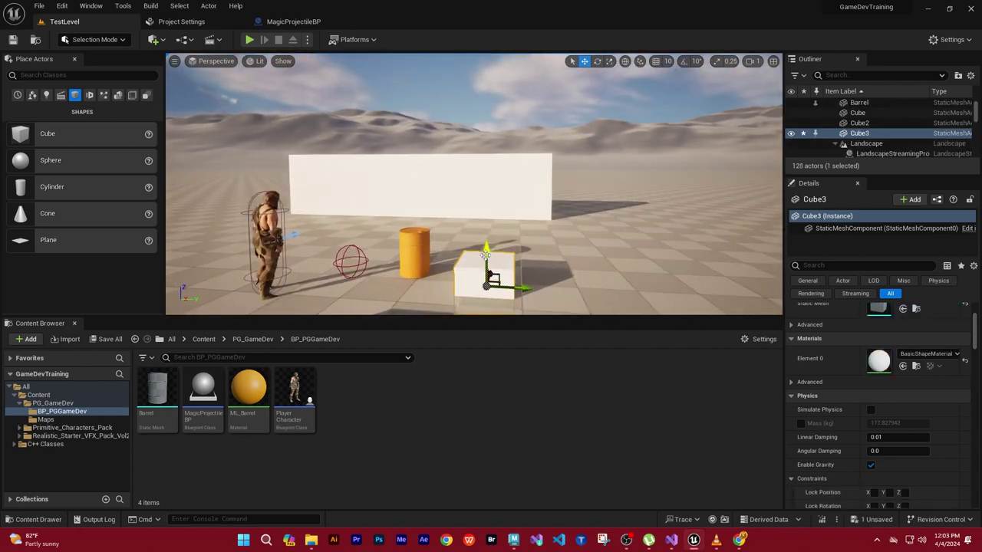
drag(484, 253, 496, 179)
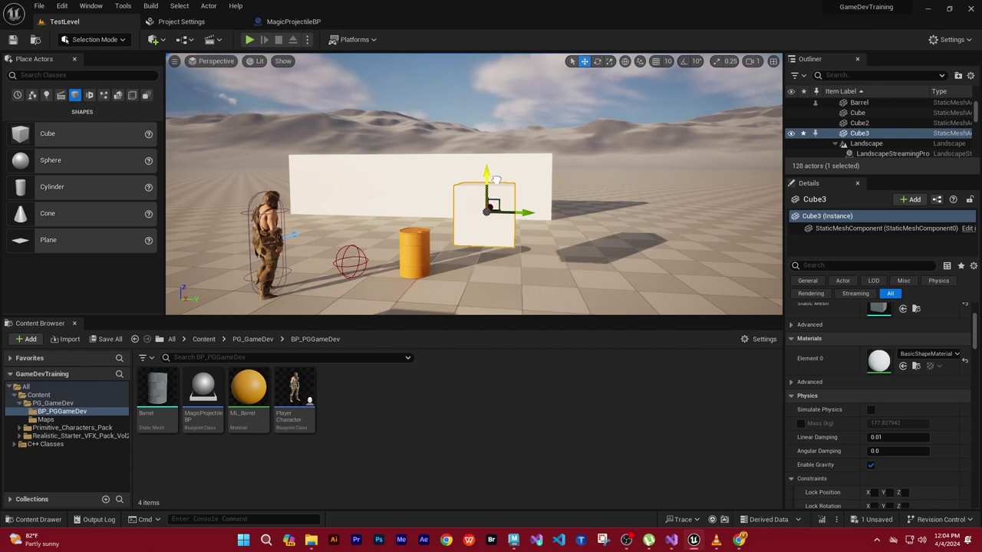
mouse_move(536, 245)
mouse_down()
mouse_move(552, 276)
mouse_move(568, 269)
mouse_up()
Select the barrel and set its locked uniform Scale to 1.5.
click(377, 261)
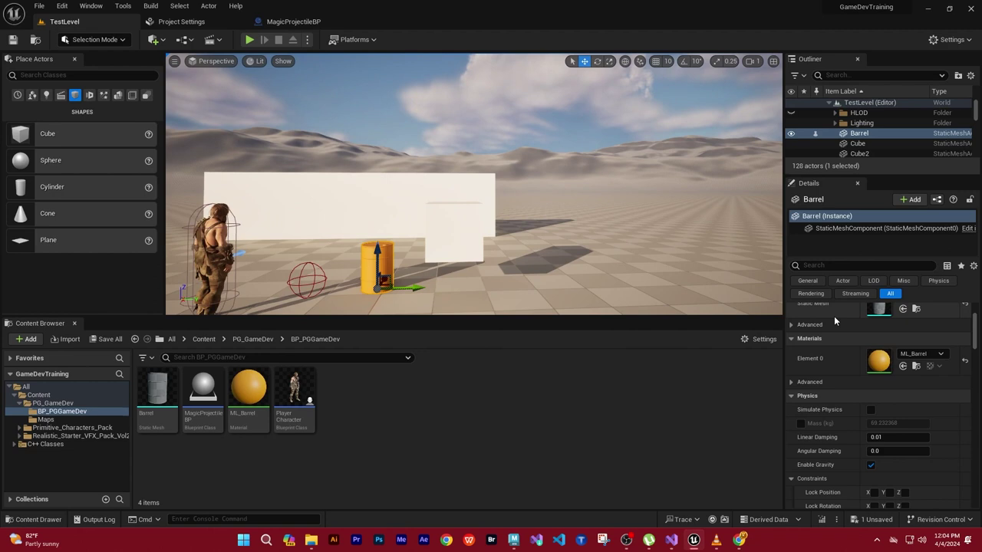
scroll(920, 326, up, 3)
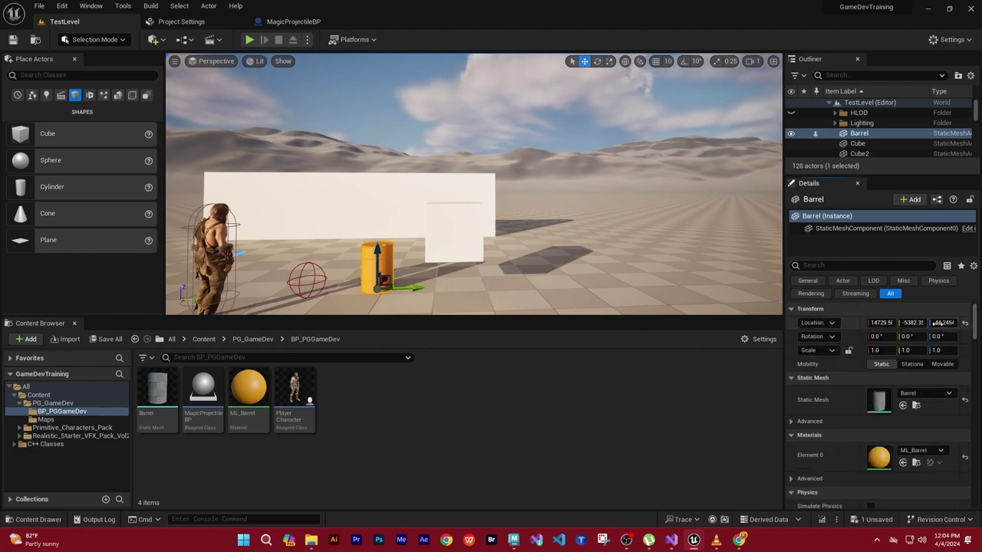
click(875, 351)
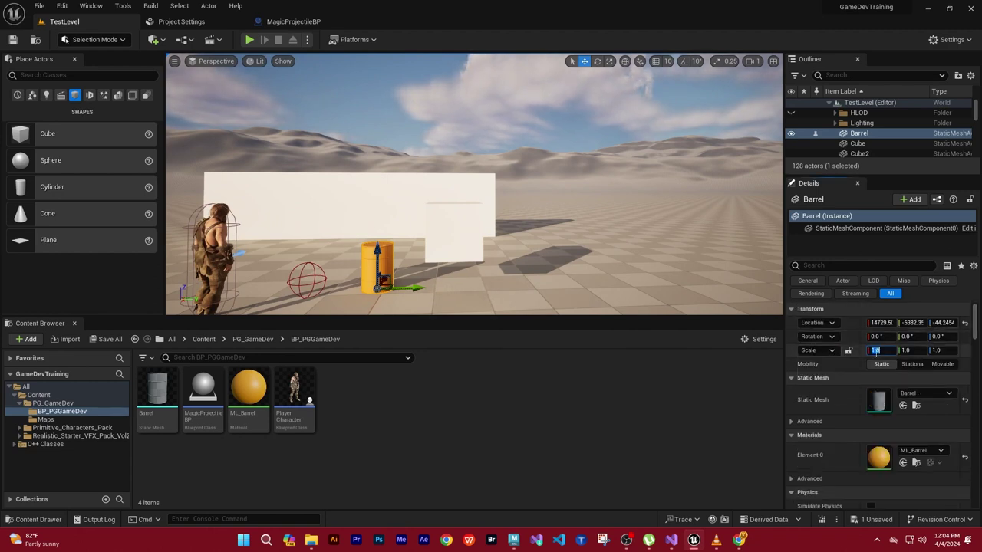
text(2)
key(Return)
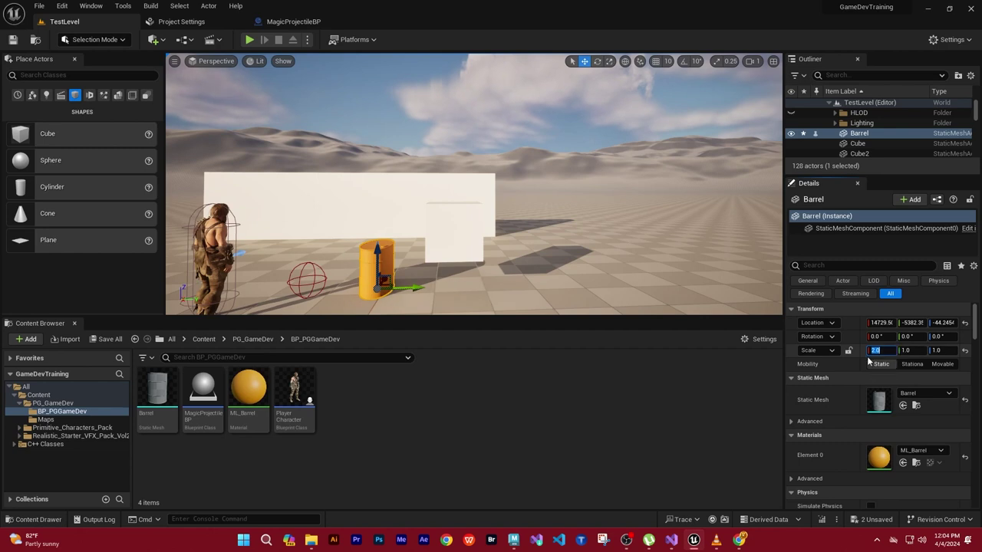
text(1)
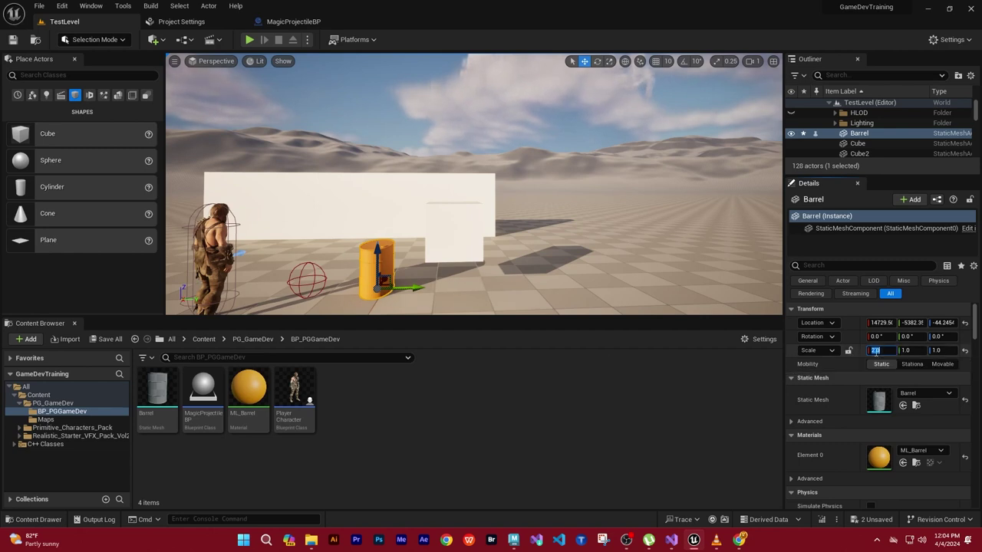
key(Return)
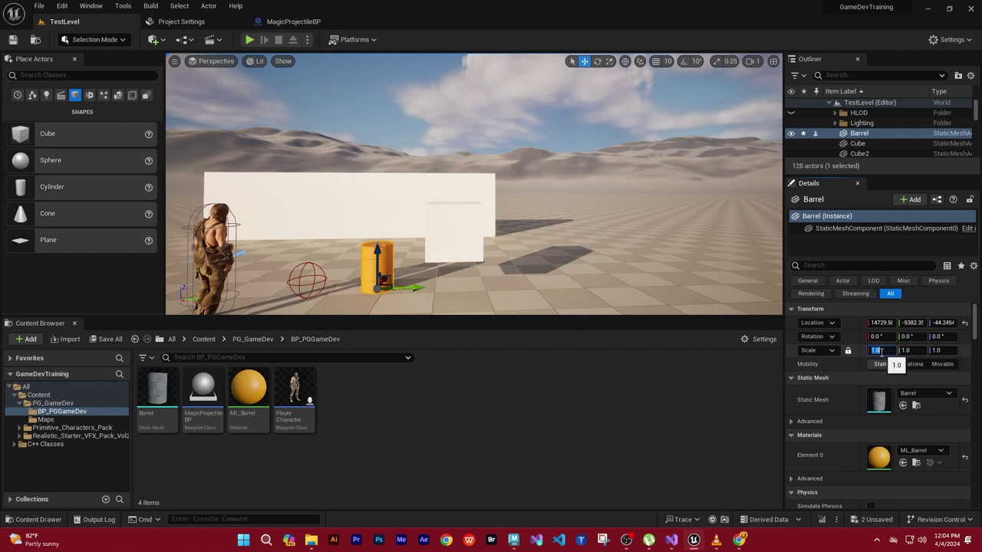
text(2)
key(Return)
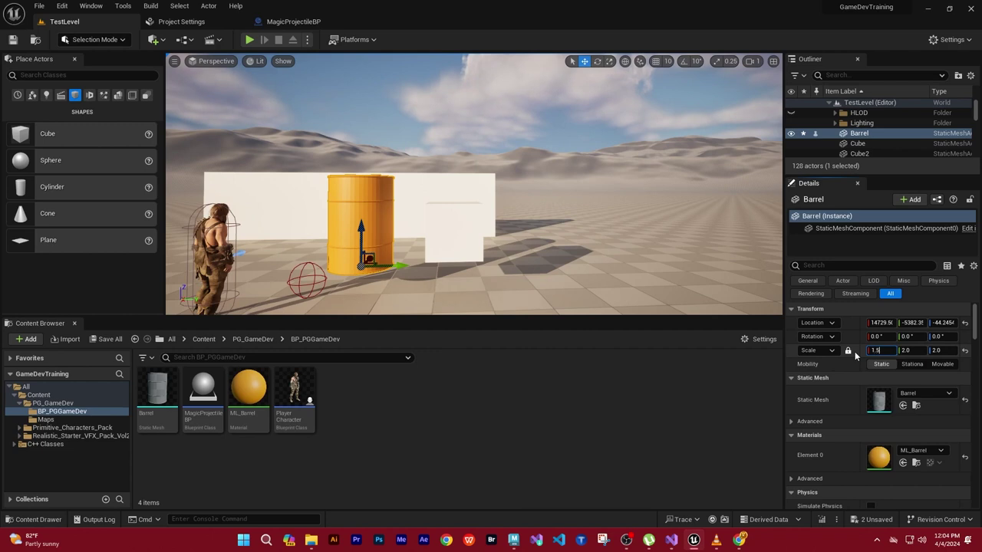
key(Return)
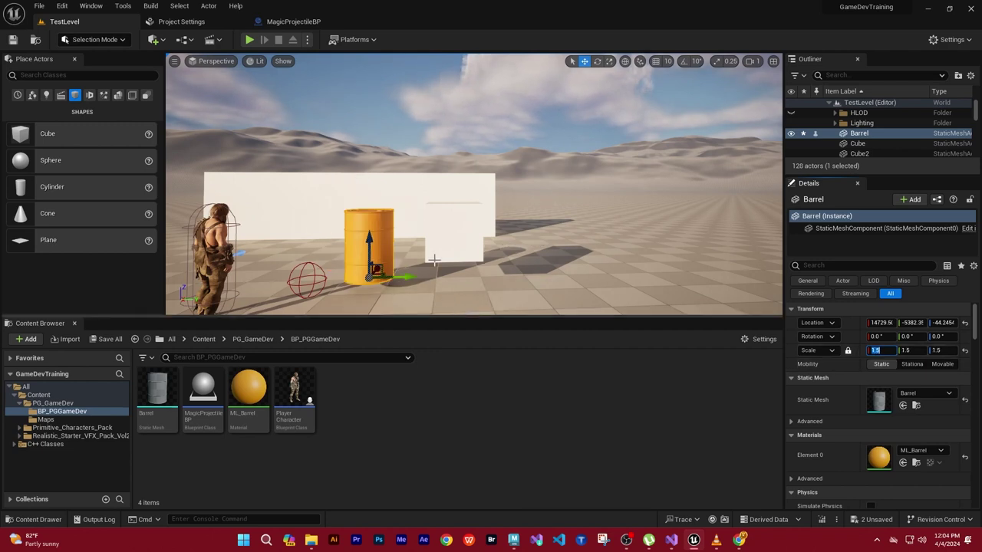
Raise the barrel, then snap it down onto the floor with End.
right_drag(434, 259, 444, 251)
drag(406, 177, 402, 135)
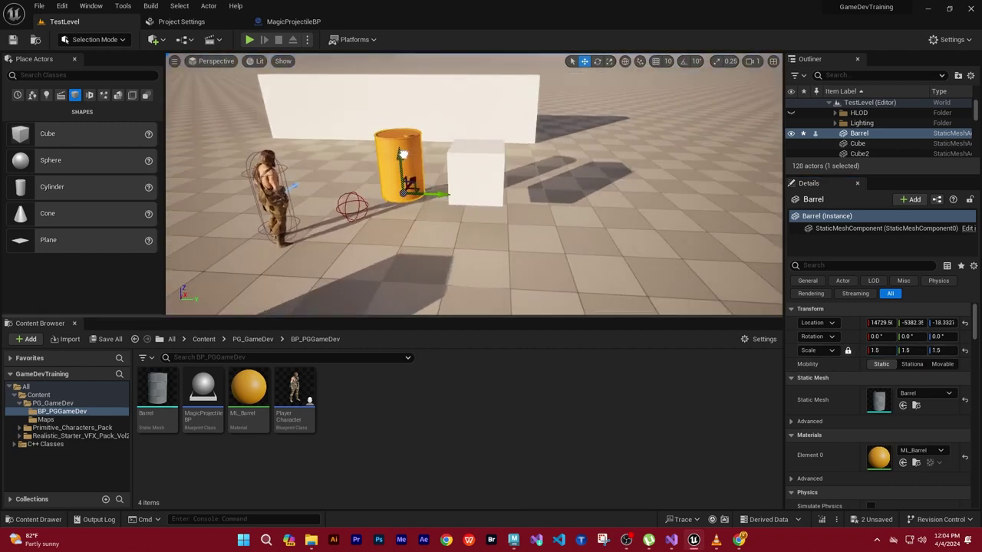
key(End)
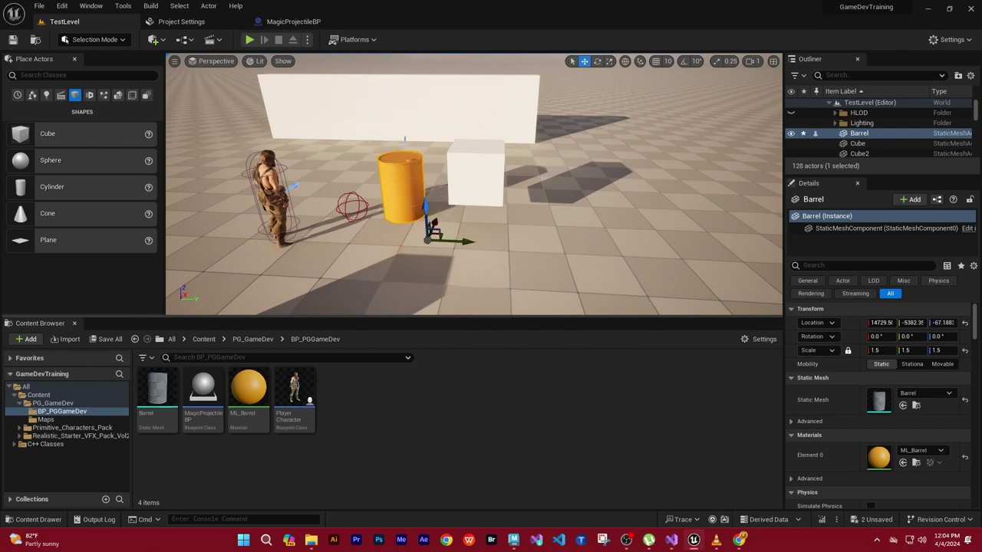
mouse_move(505, 245)
right_down()
mouse_move(506, 264)
mouse_move(491, 230)
mouse_move(546, 256)
mouse_move(612, 266)
mouse_move(590, 276)
right_up()
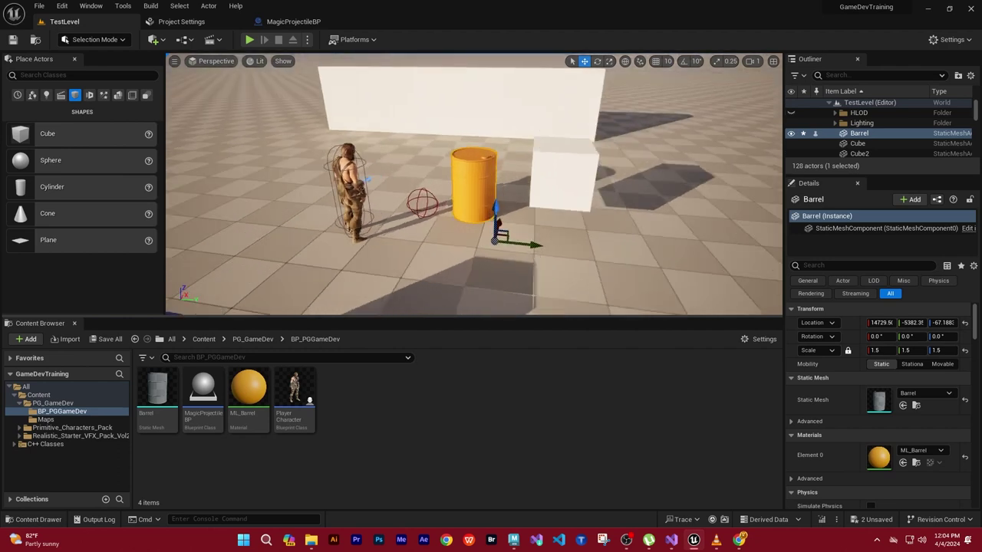
In a top wireframe view, focus the barrel and move its pivot to the centre.
click(215, 61)
click(230, 99)
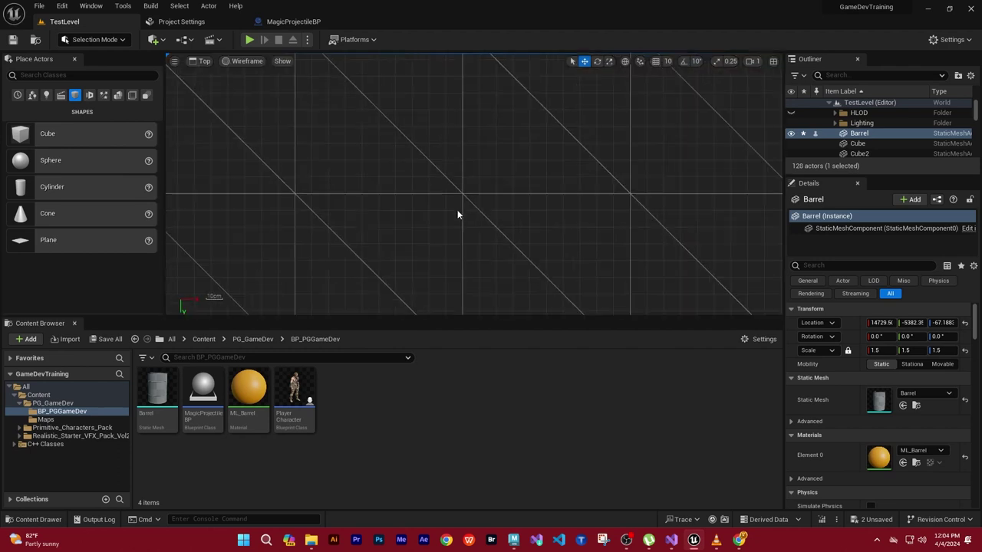
scroll(491, 220, down, 3)
scroll(506, 228, down, 4)
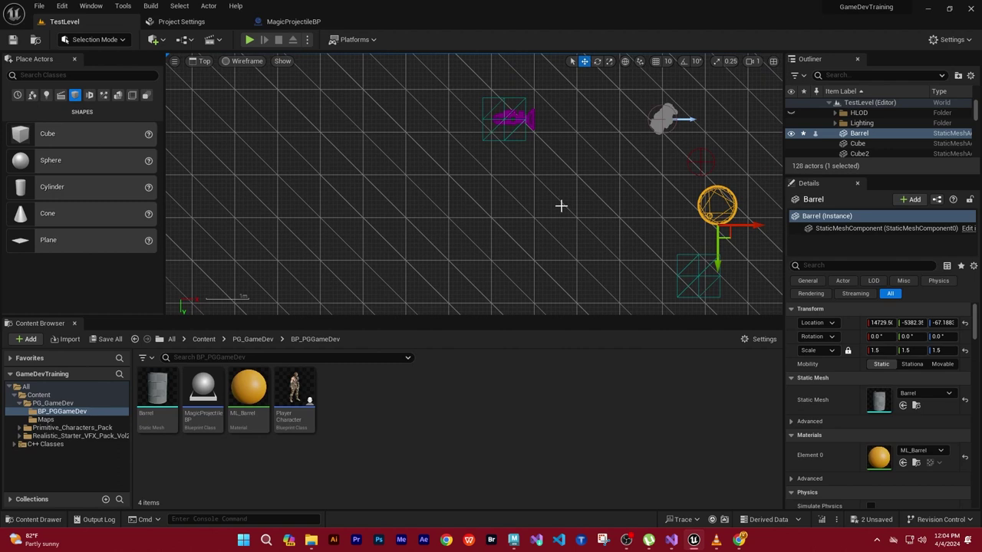
key(f)
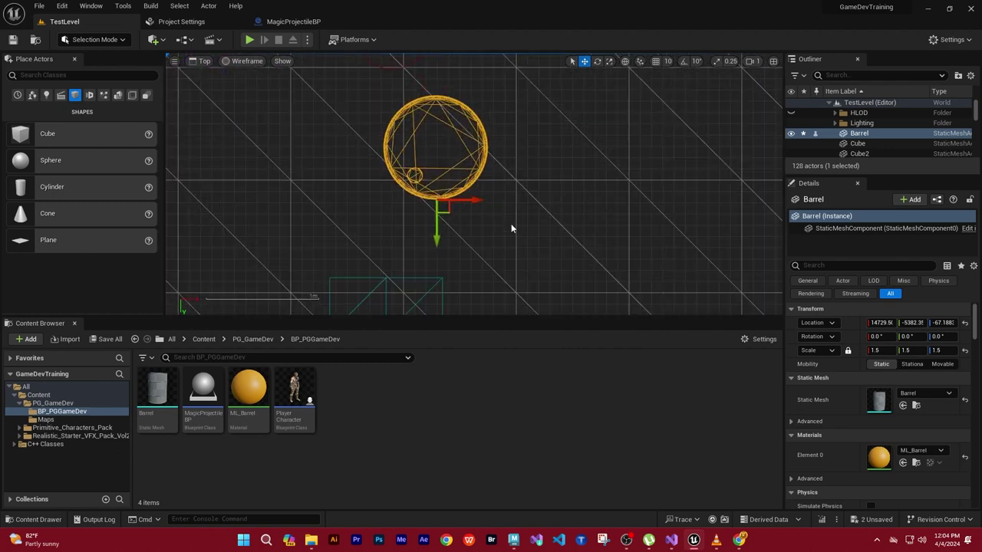
middle_drag(436, 239, 436, 187)
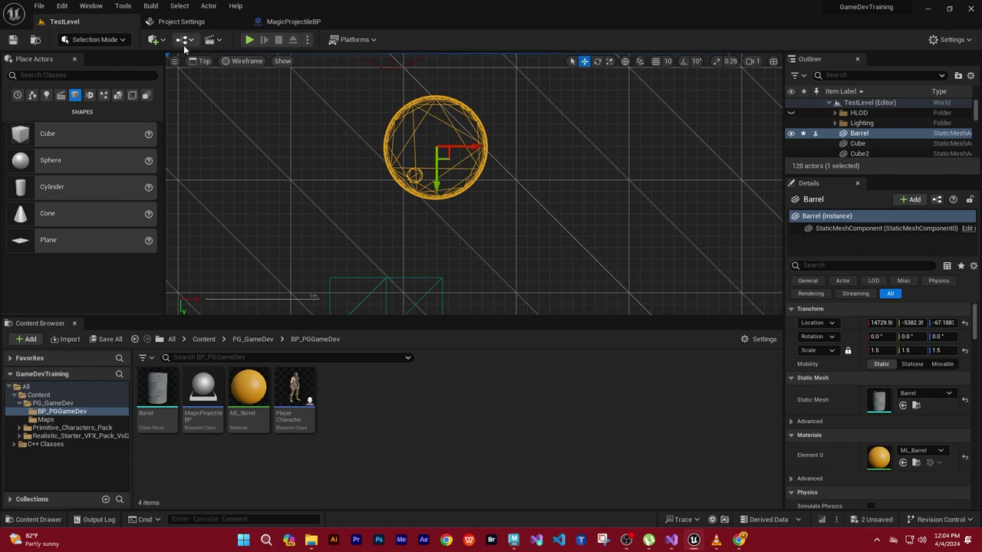
In Front view, move the pivot to the barrel's lower middle, Set as Pivot Offset, and return to Perspective.
click(205, 62)
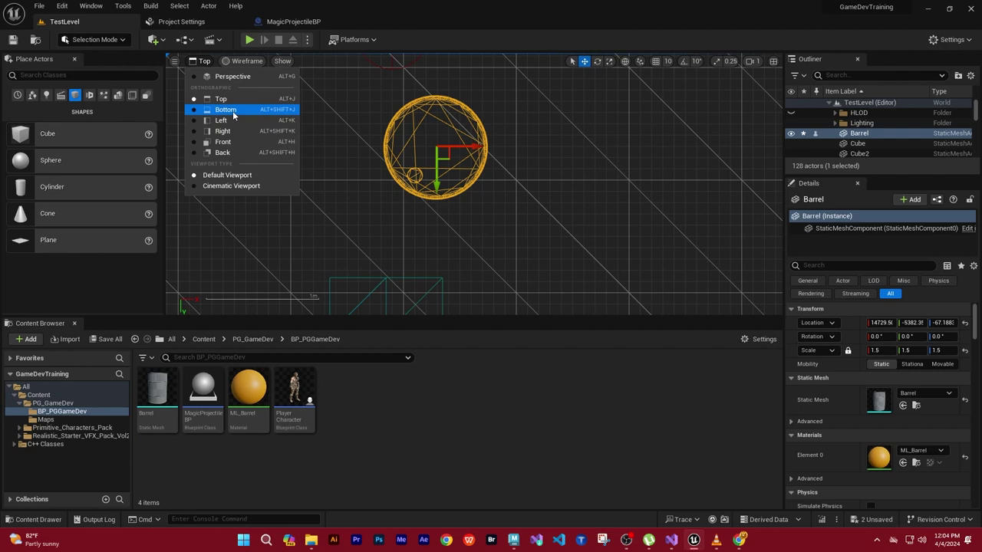
click(223, 142)
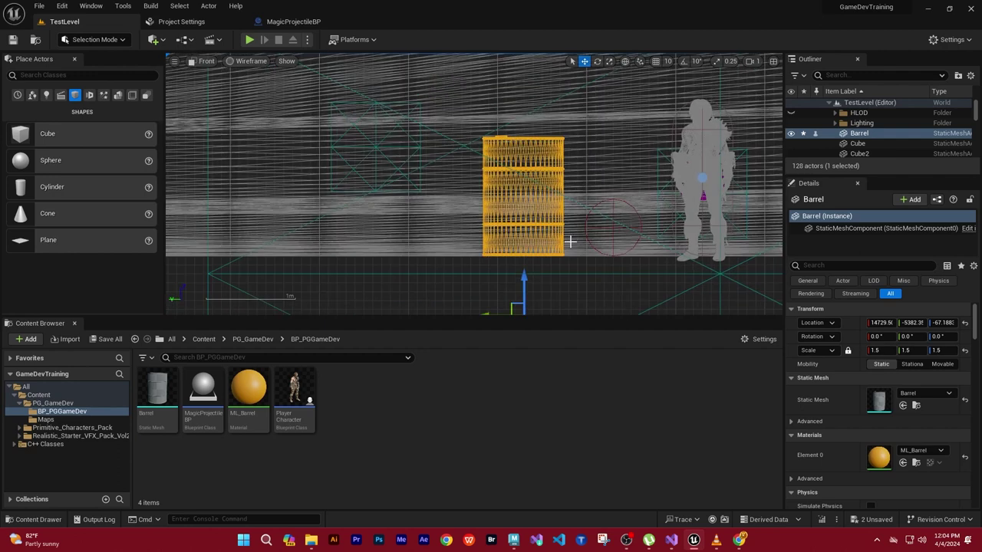
alt+middle_drag(523, 280, 524, 207)
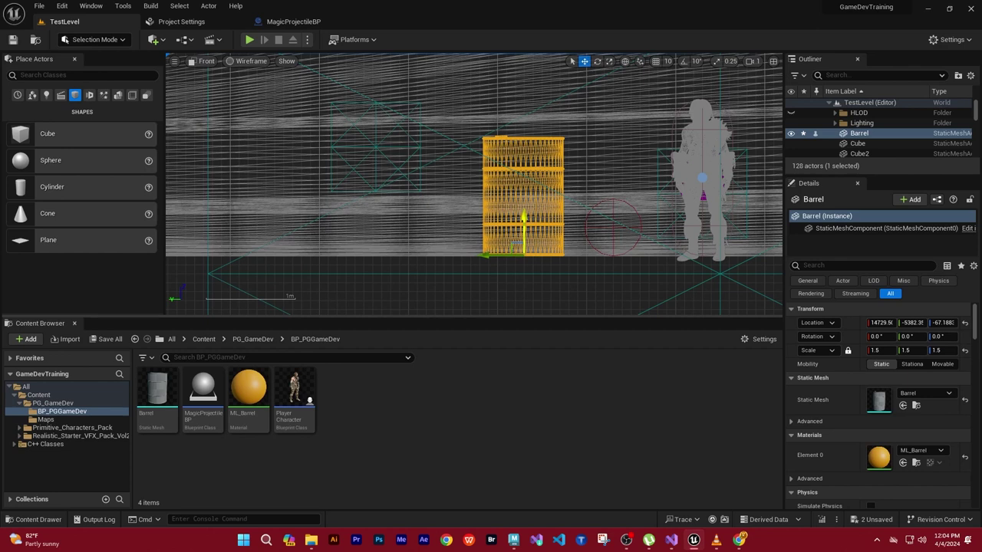
right_click(523, 256)
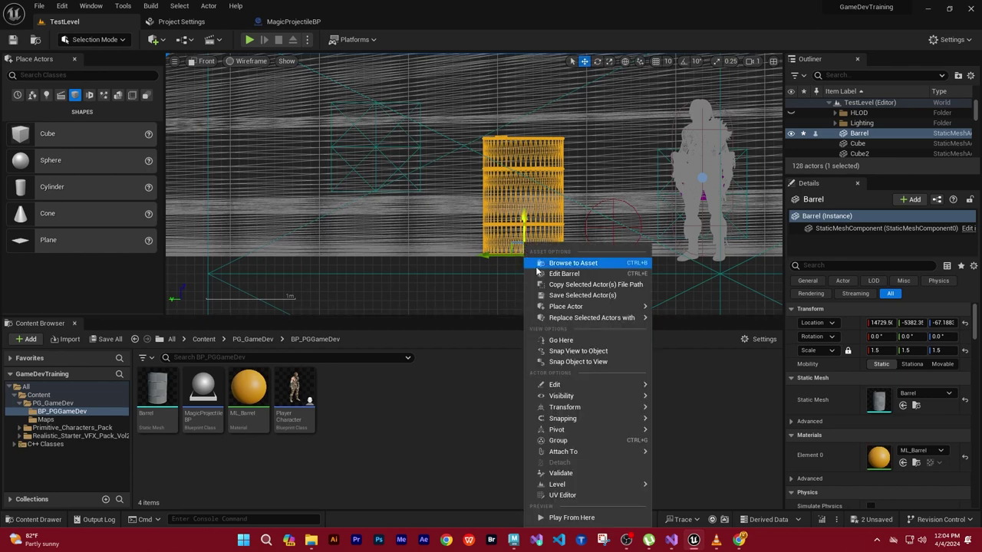
mouse_move(575, 431)
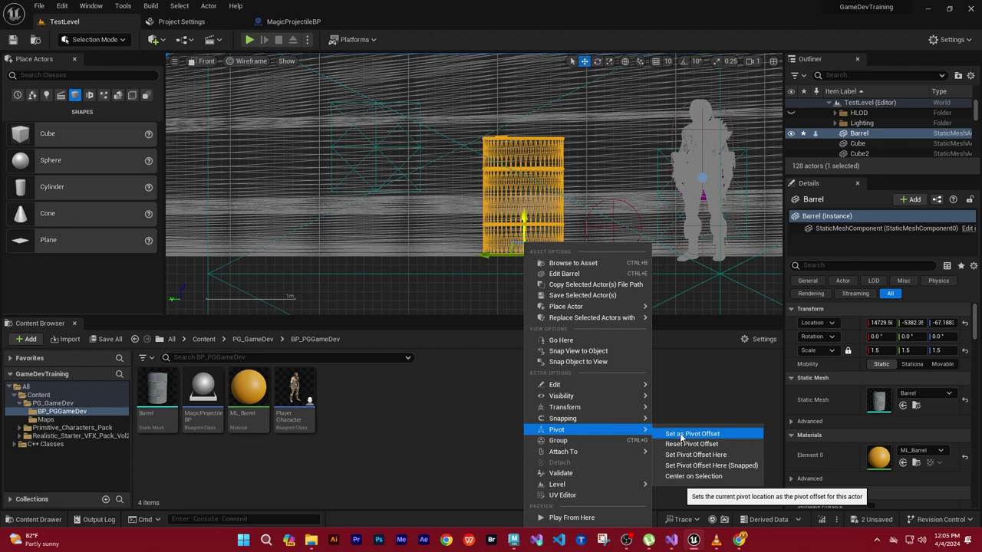
click(679, 435)
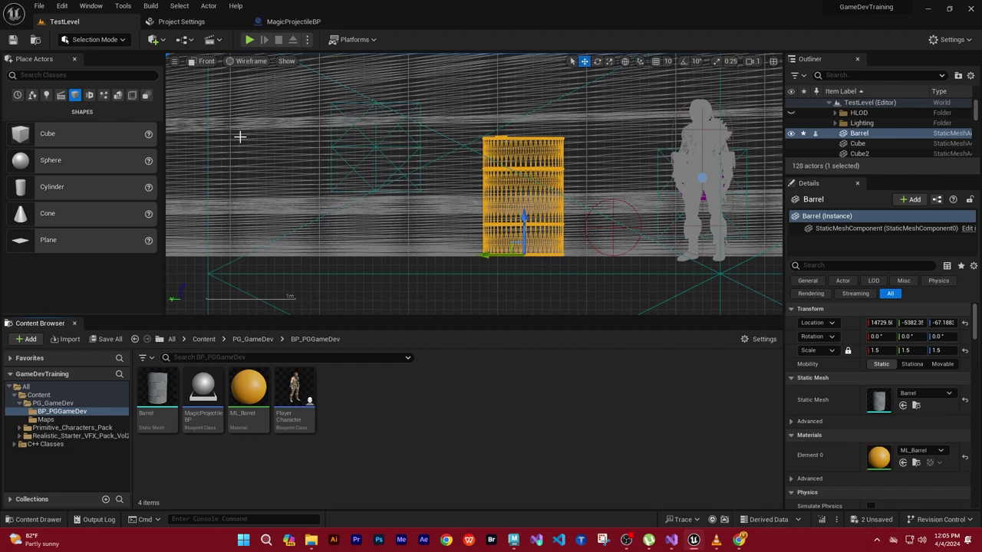
click(210, 64)
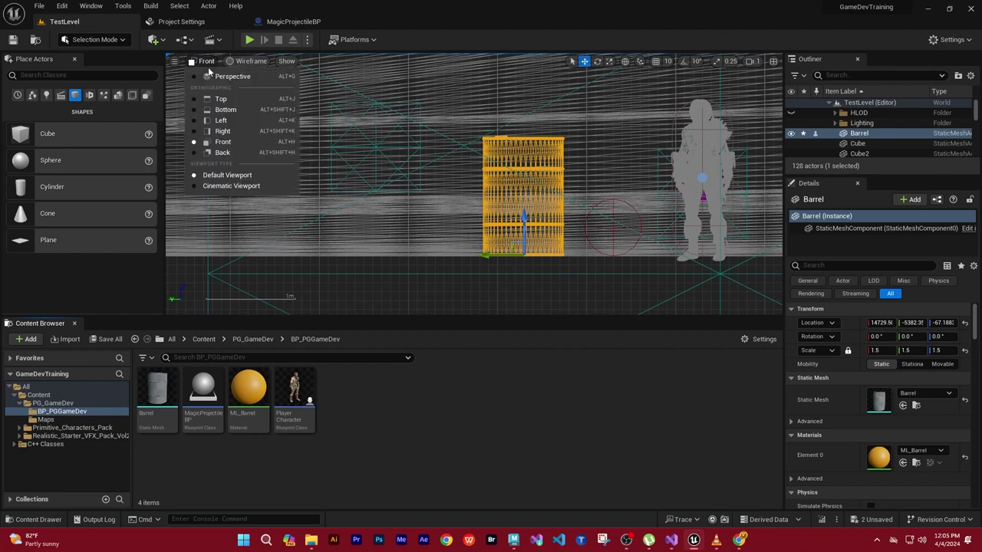
click(231, 76)
alt+drag(487, 250, 503, 194)
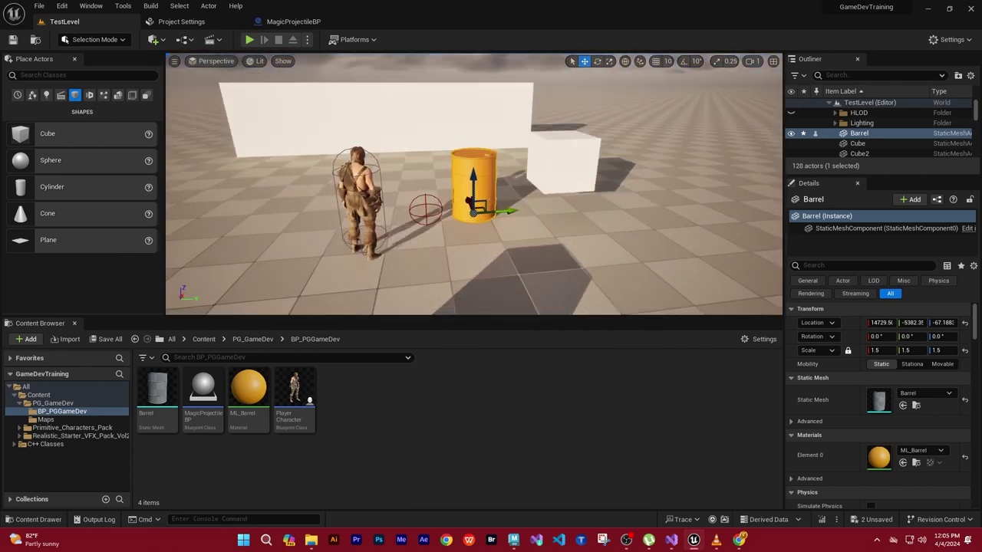
Select Cube3 and tick Simulate Physics in its Details panel.
click(571, 161)
alt+drag(568, 134, 460, 157)
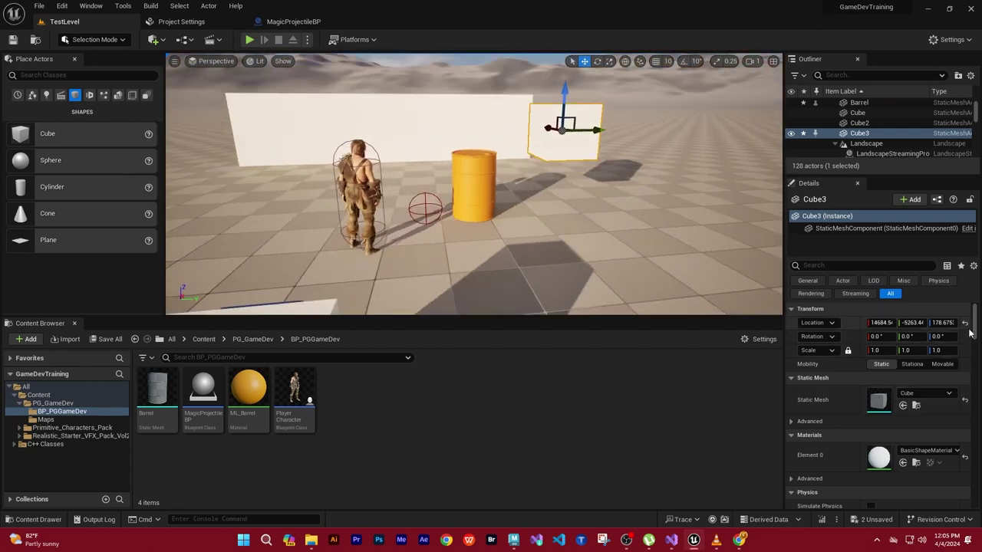
scroll(970, 331, down, 3)
click(870, 398)
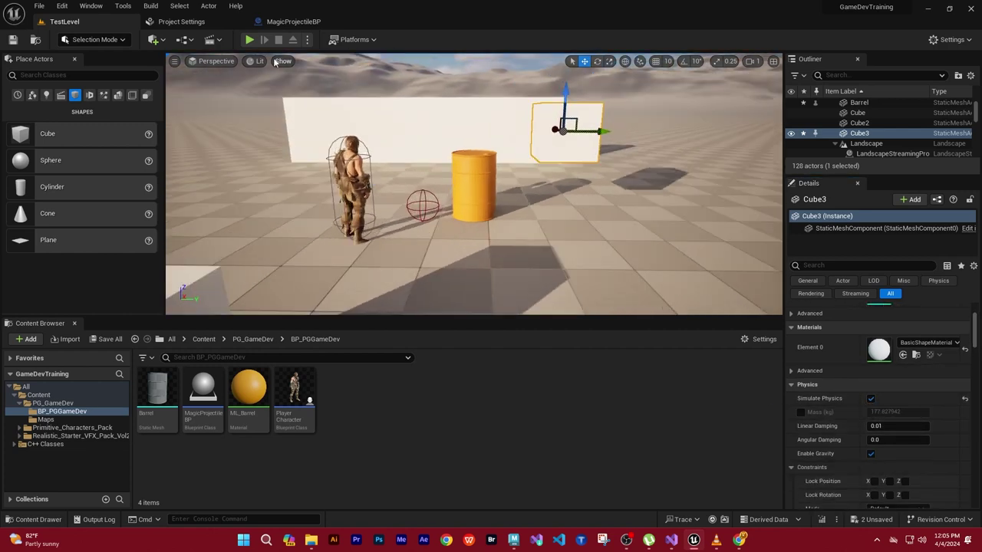
click(249, 40)
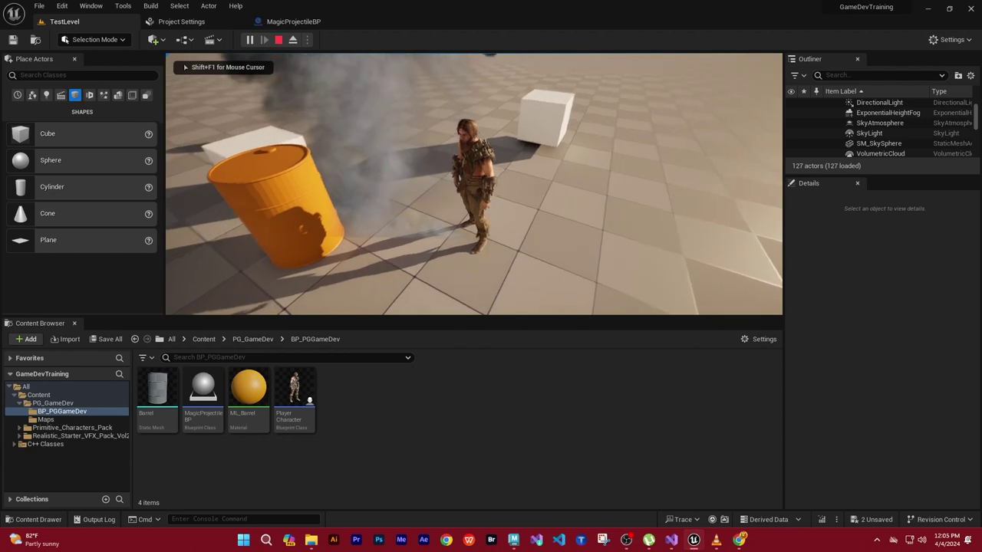
key(w)
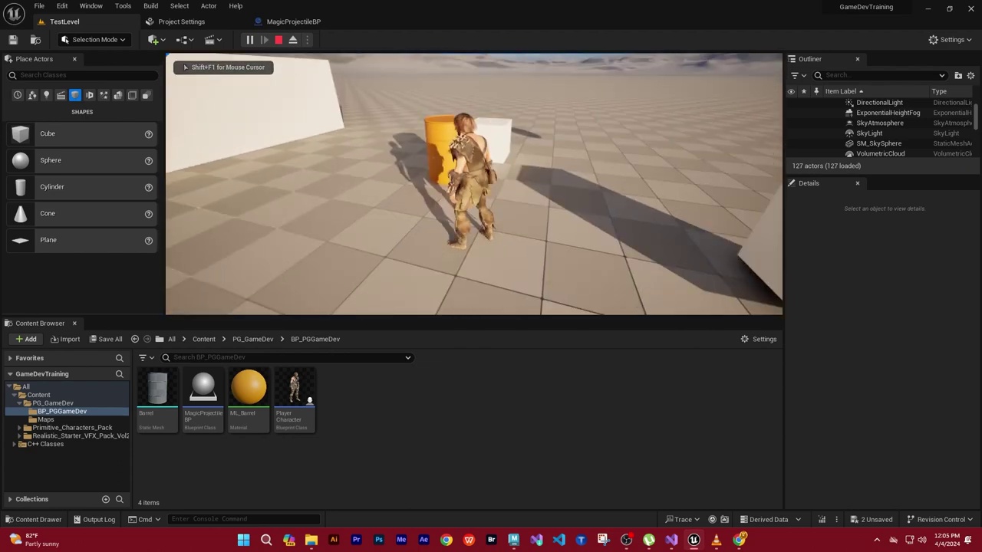
key(w)
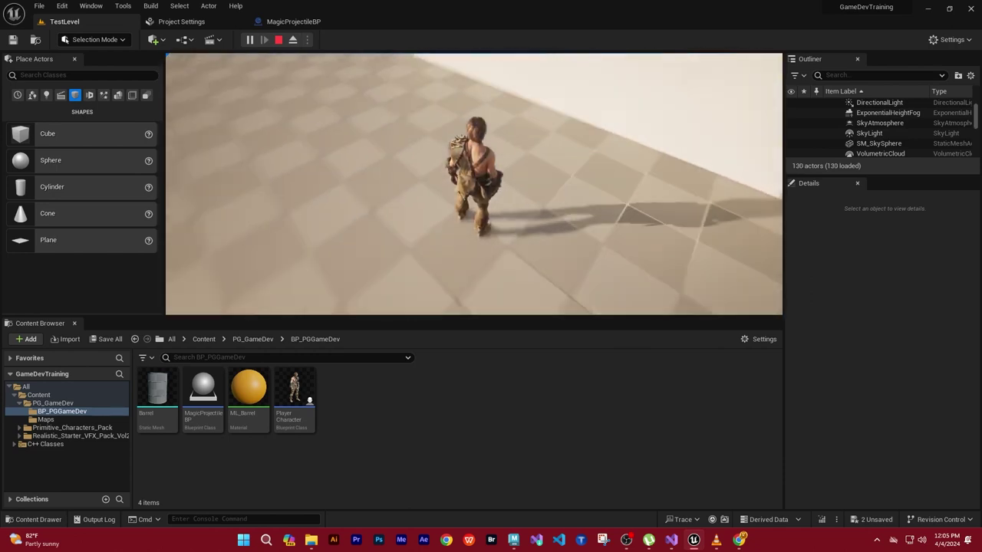
key(w)
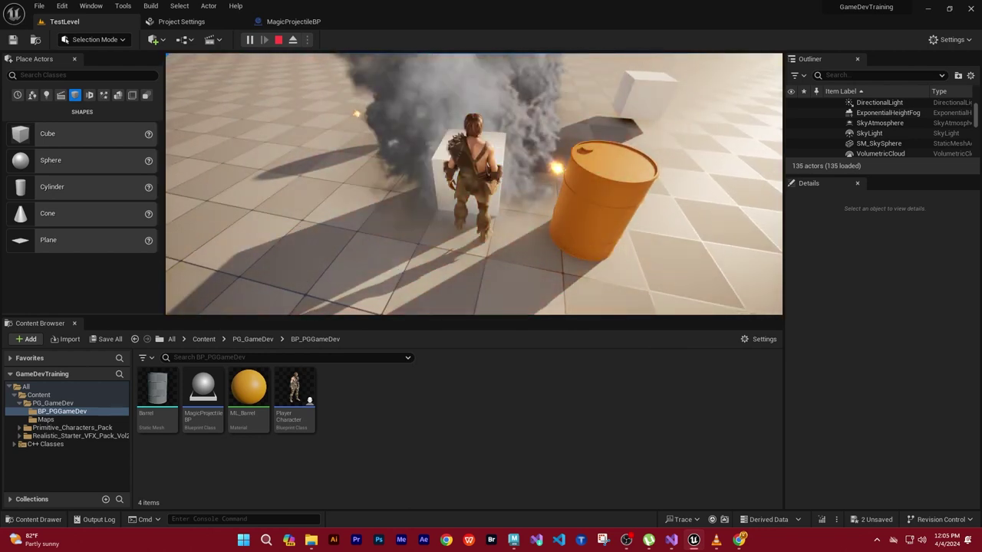
key(Escape)
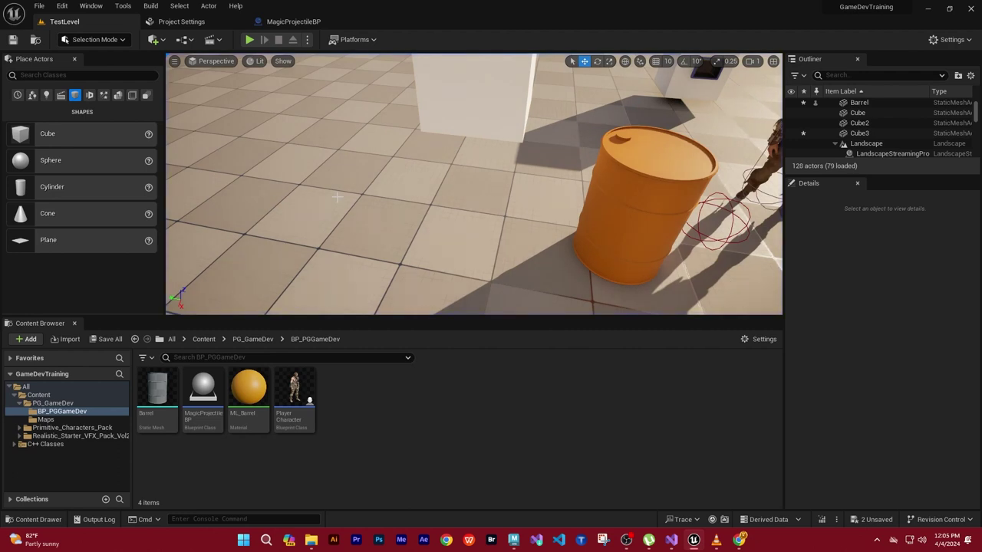
Lift Cube3 off the ground and move it over the wall top.
right_drag(337, 197, 522, 160)
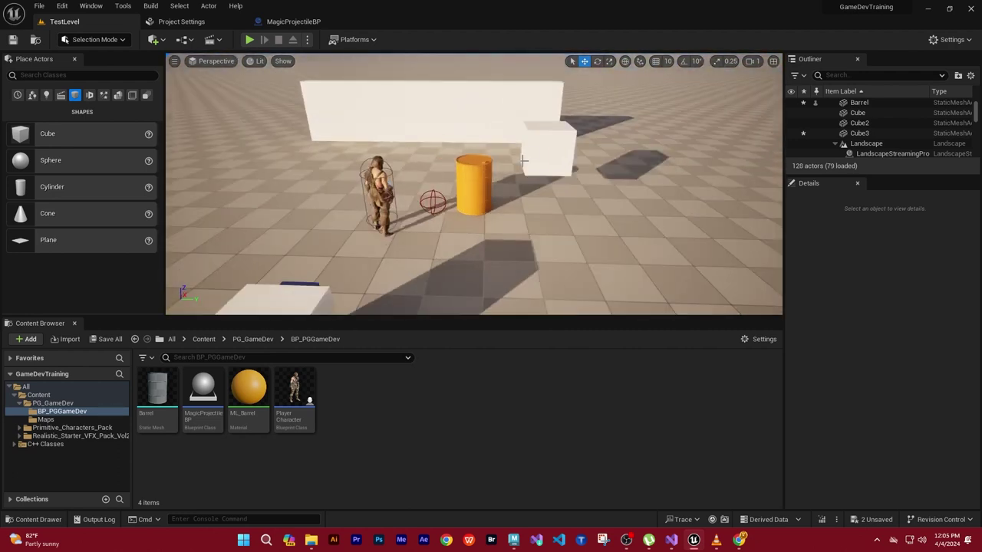
click(554, 158)
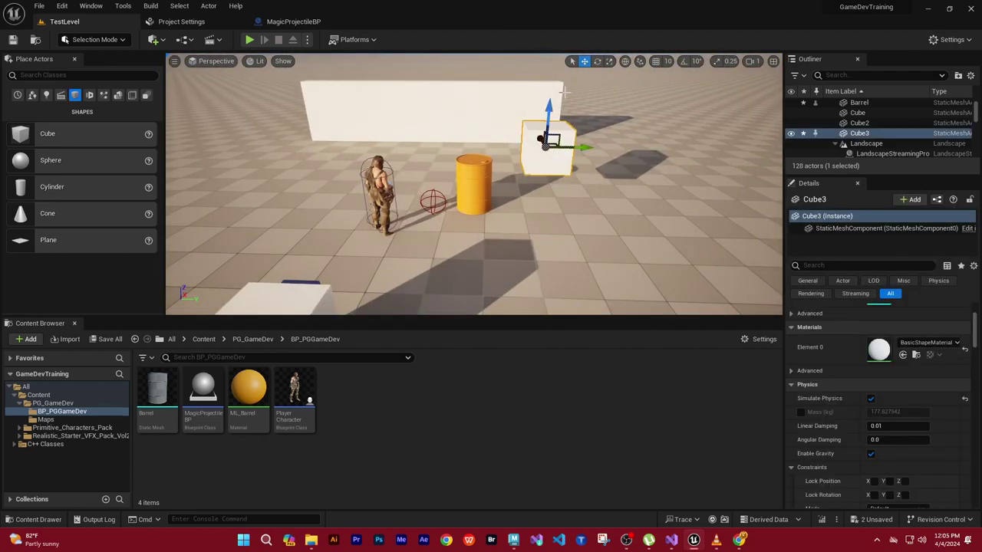
drag(549, 111, 540, 84)
right_drag(540, 84, 589, 103)
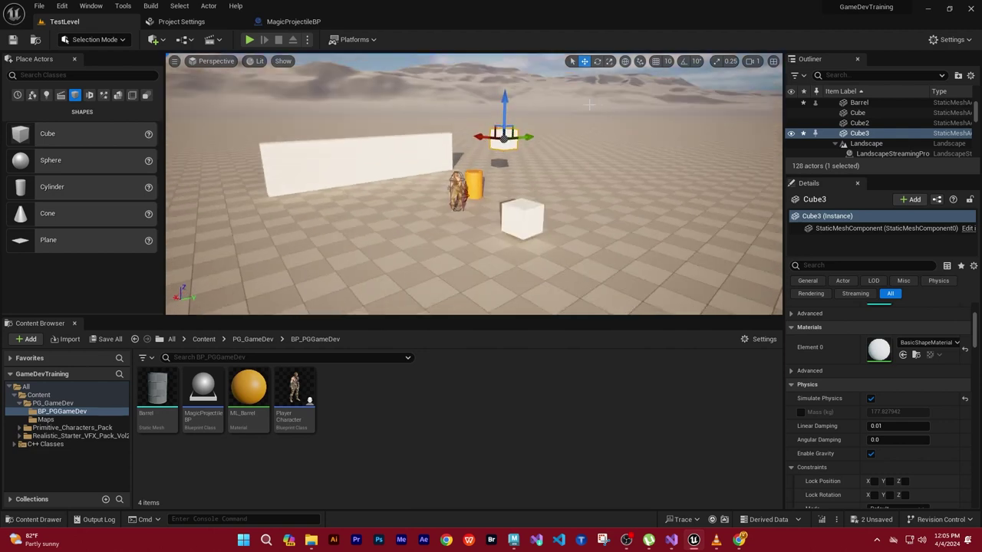
right_drag(503, 137, 498, 122)
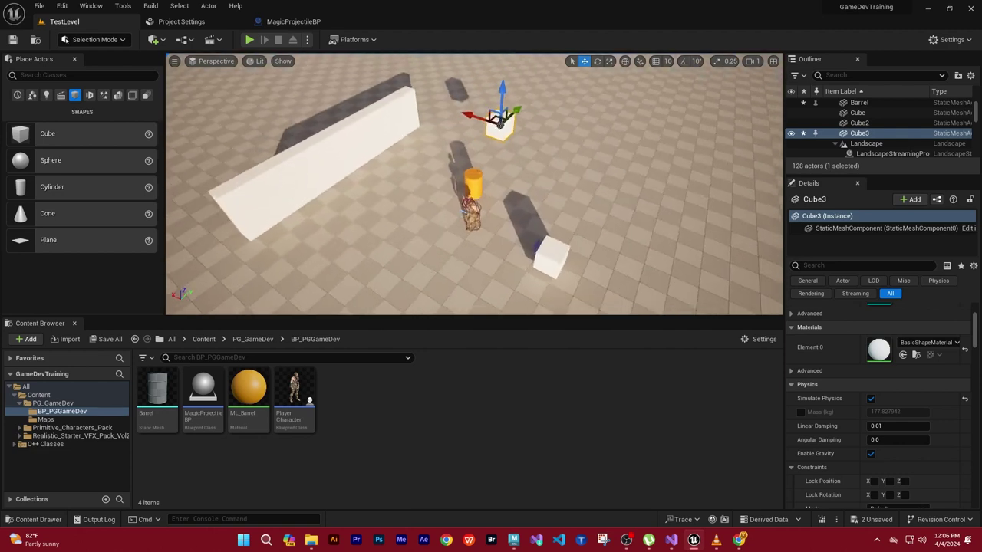
drag(499, 121, 392, 96)
mouse_move(393, 97)
right_down()
mouse_move(395, 73)
mouse_move(400, 148)
right_up()
Raise Cube3 higher above the wall and check its placement from several angles.
drag(334, 90, 336, 71)
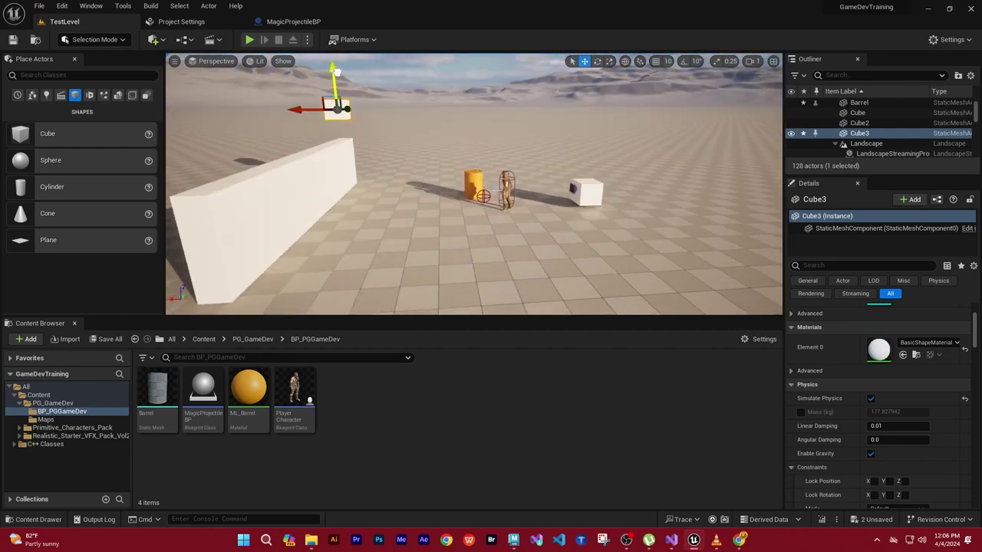
right_drag(298, 109, 399, 153)
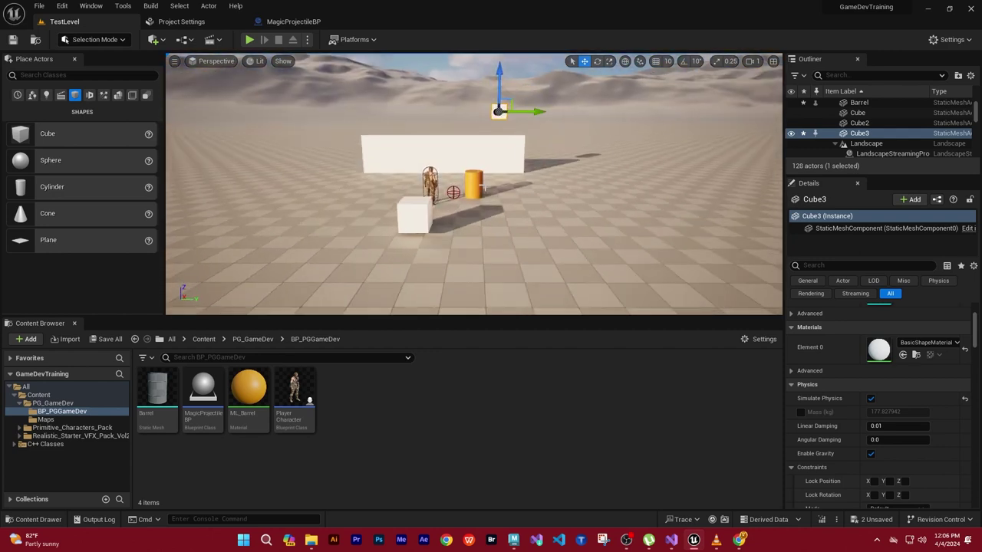
mouse_move(537, 178)
right_down()
mouse_move(550, 184)
mouse_move(582, 153)
right_up()
click(475, 184)
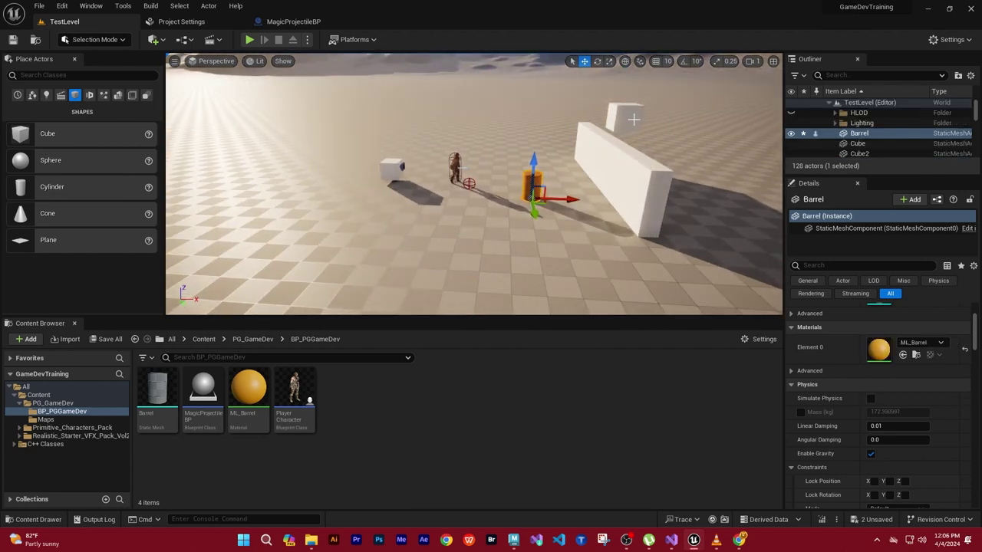
click(636, 122)
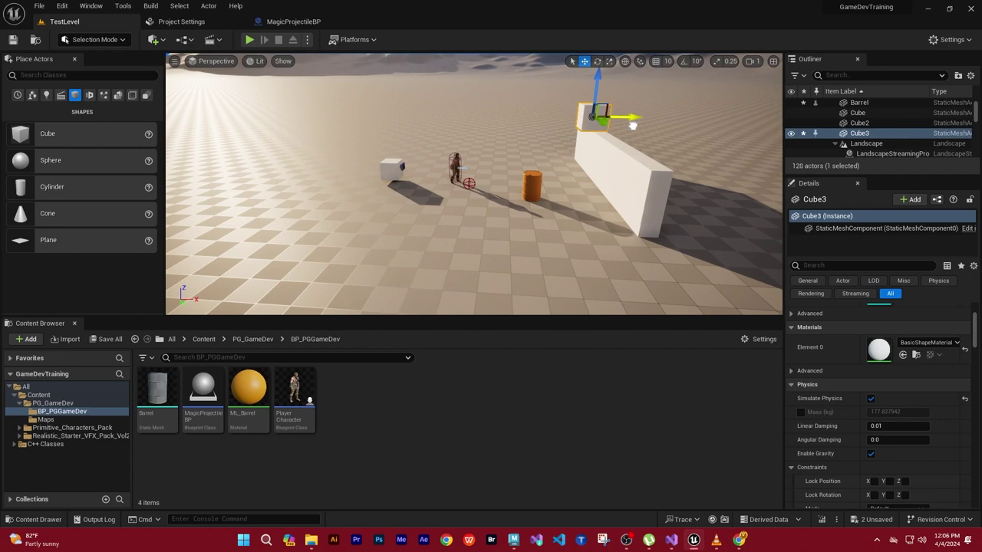
right_drag(633, 125, 598, 130)
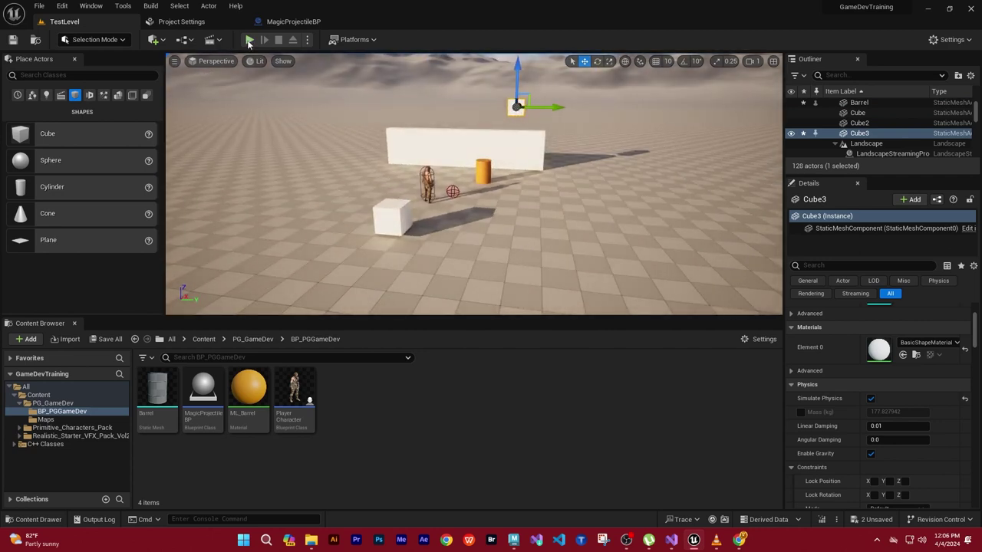
Play in Editor, walk the character with W/S into the barrel, then stop with Esc.
click(249, 40)
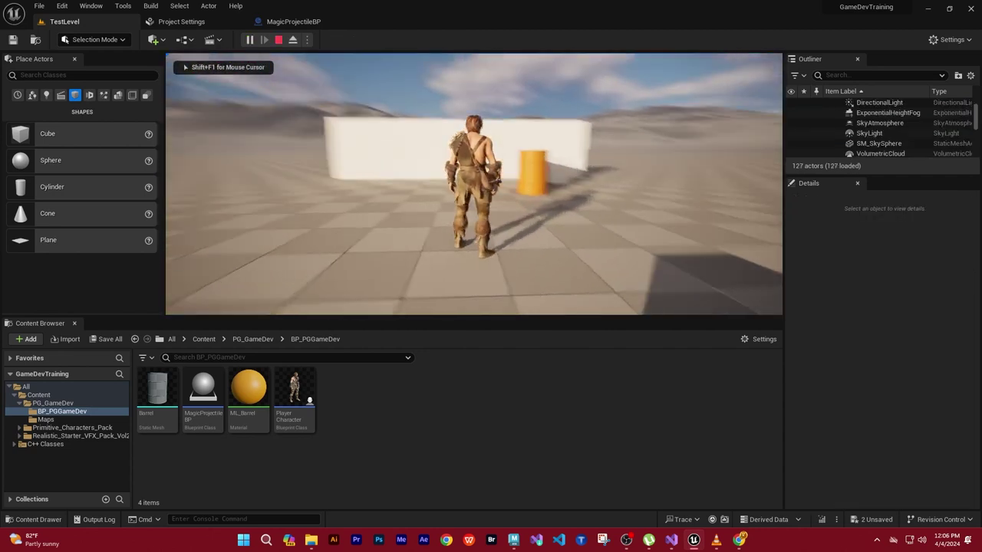
key(w)
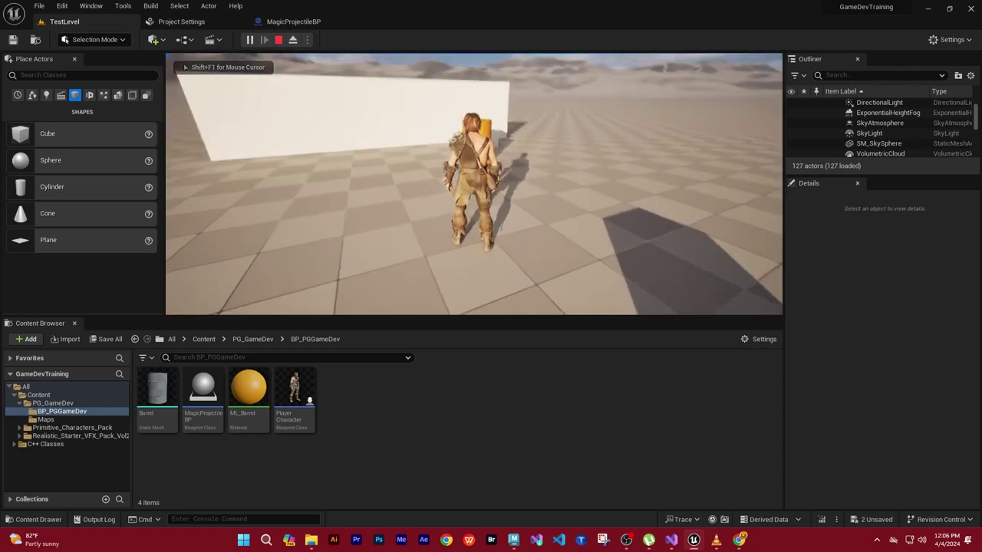
key(w)
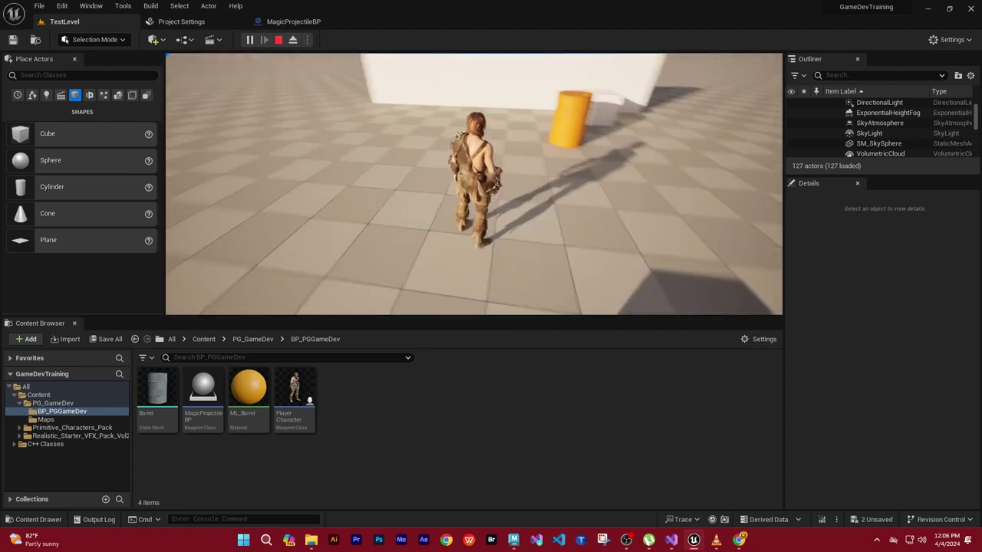
key(s)
key(w)
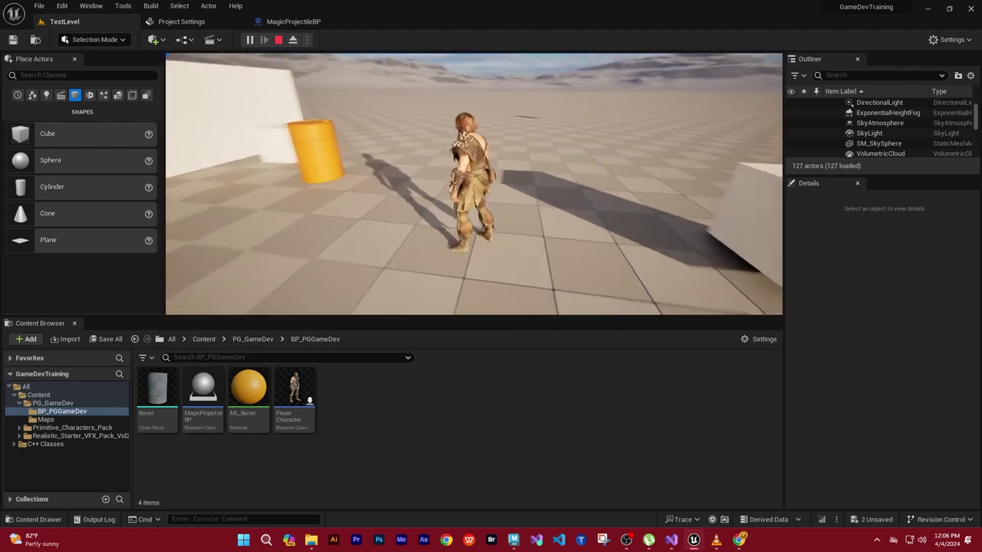
key(s)
key(w)
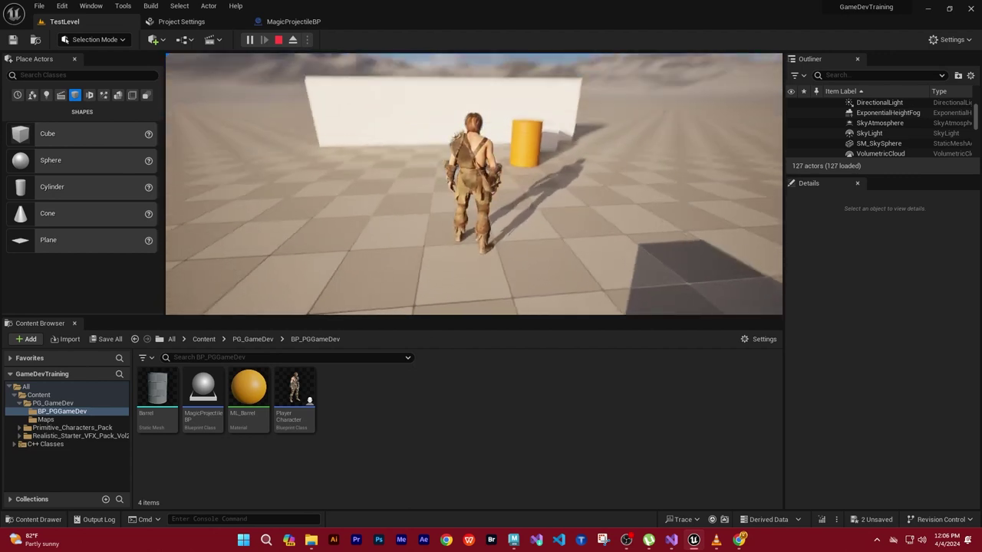
key(w)
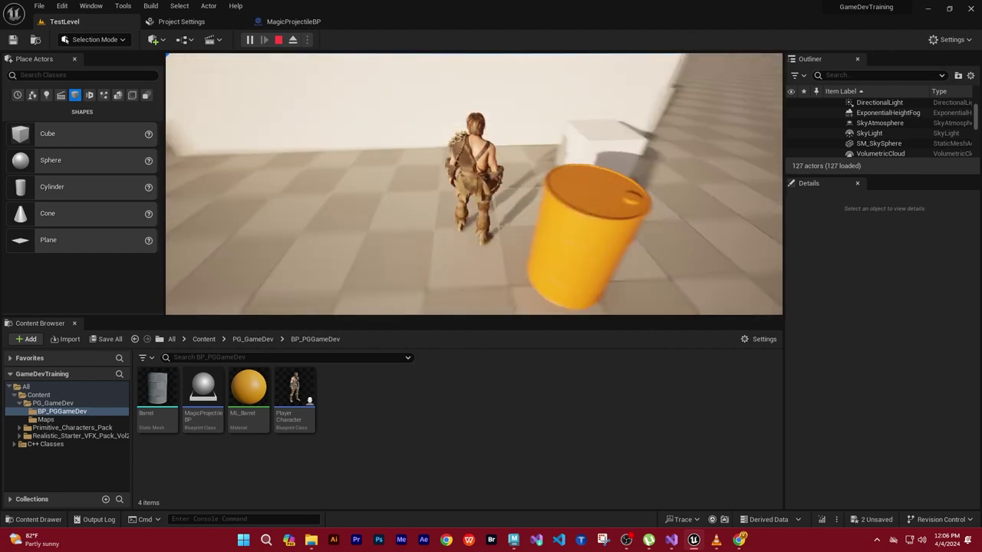
key(s)
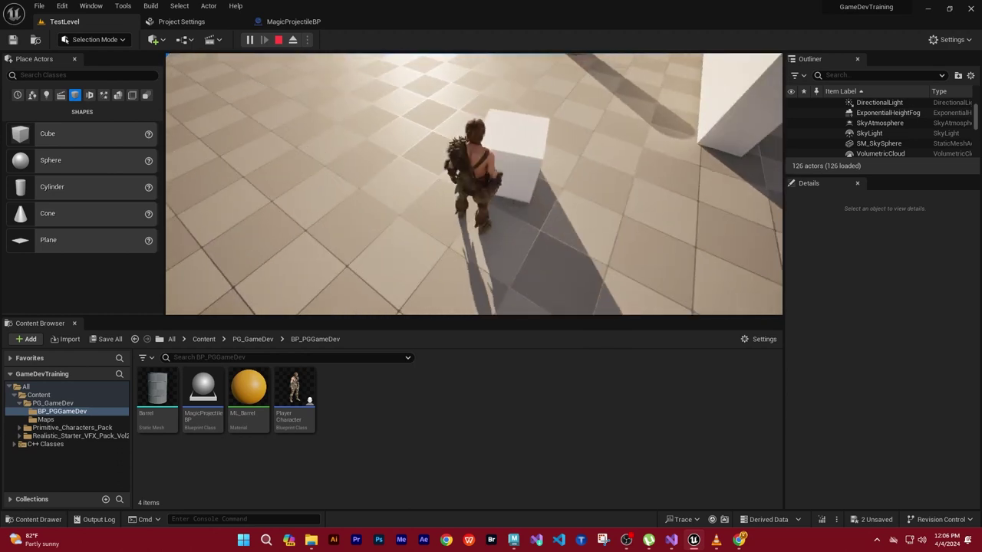
key(Escape)
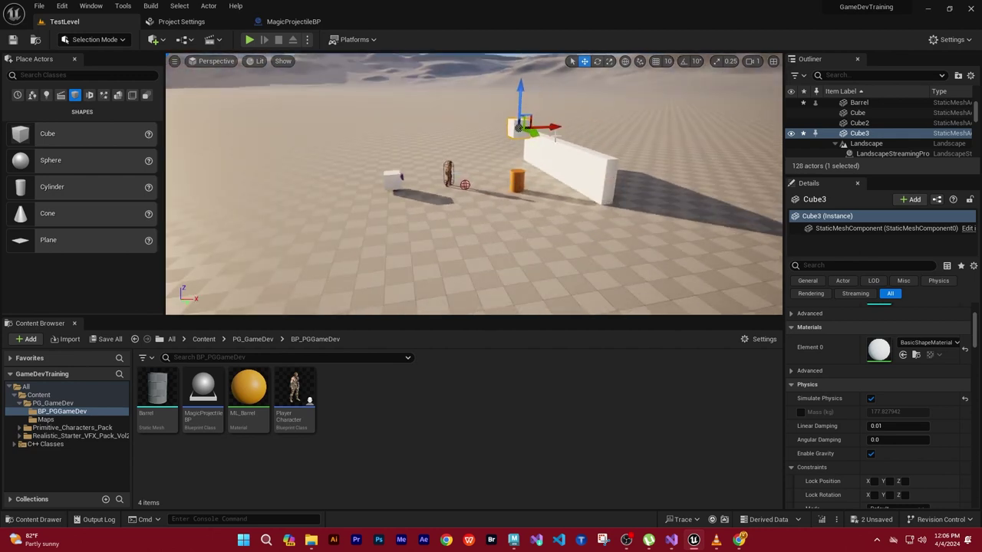
right_drag(474, 184, 430, 184)
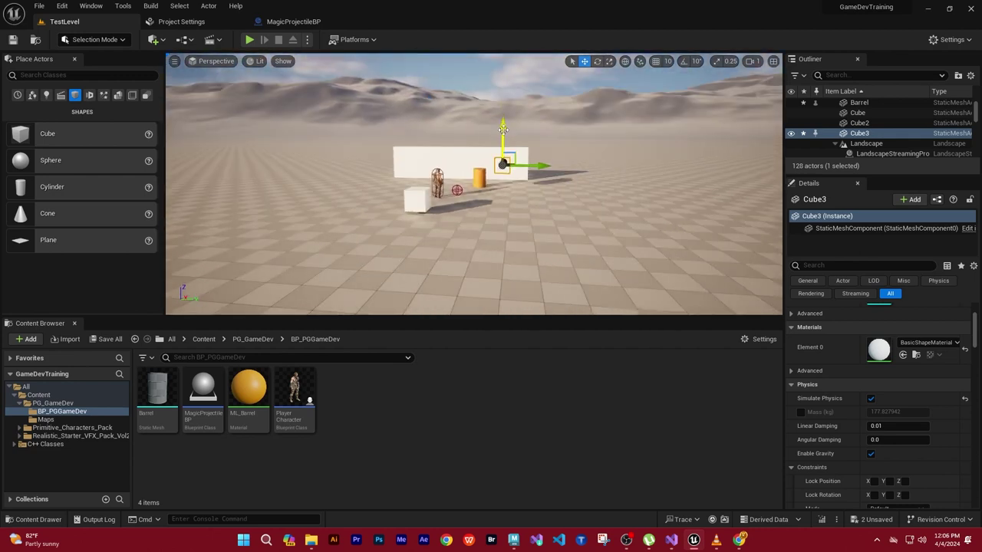
right_drag(502, 129, 491, 130)
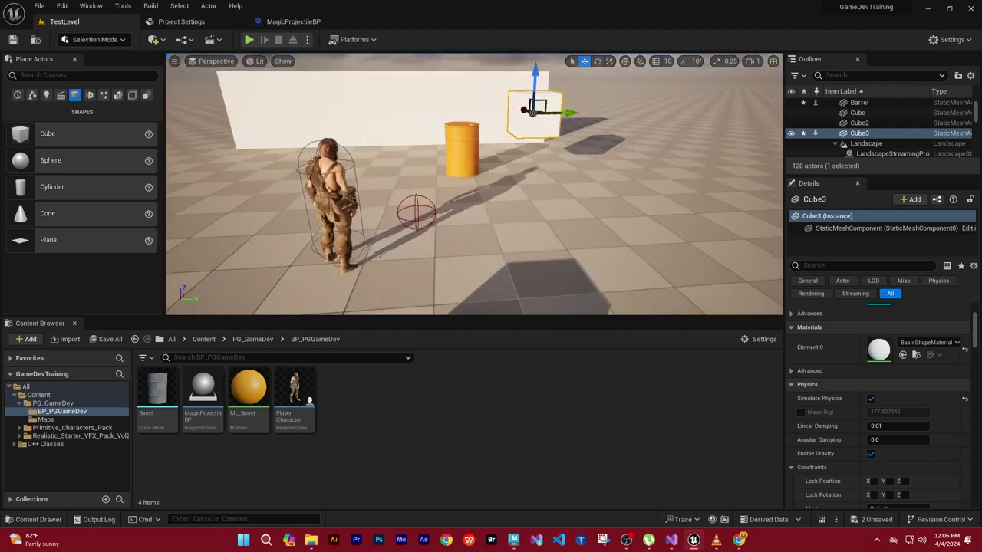
right_drag(539, 184, 491, 184)
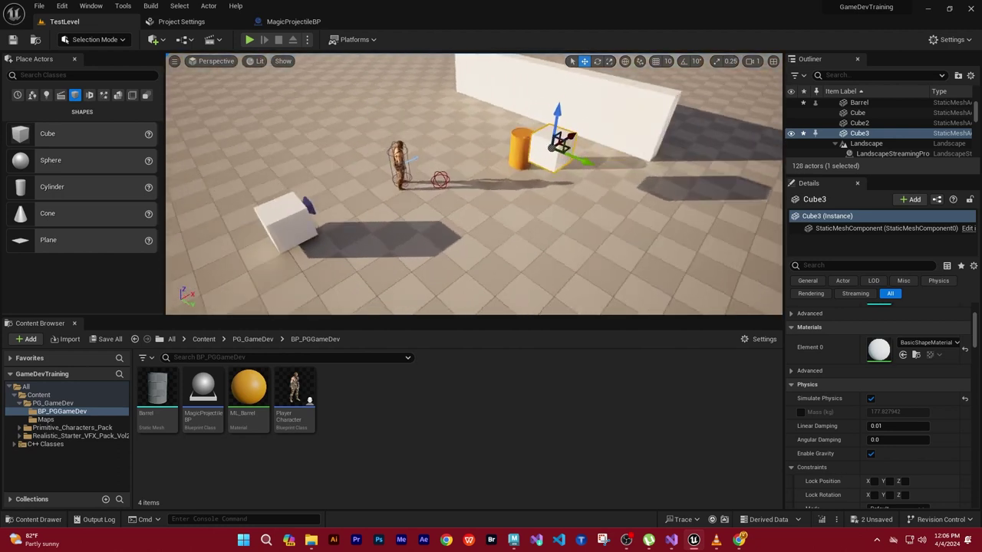
right_drag(551, 174, 598, 174)
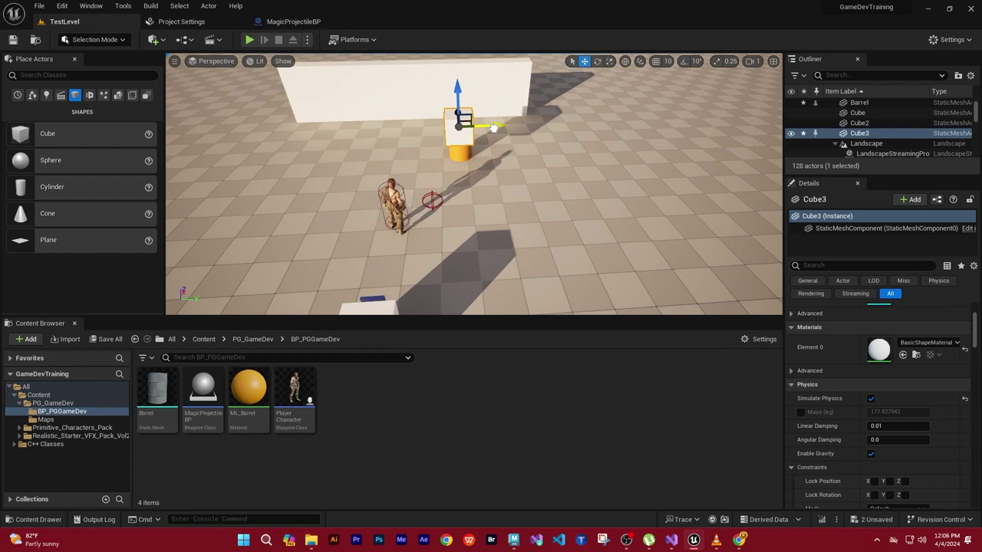
mouse_move(490, 166)
right_down()
mouse_move(537, 168)
mouse_move(536, 184)
right_up()
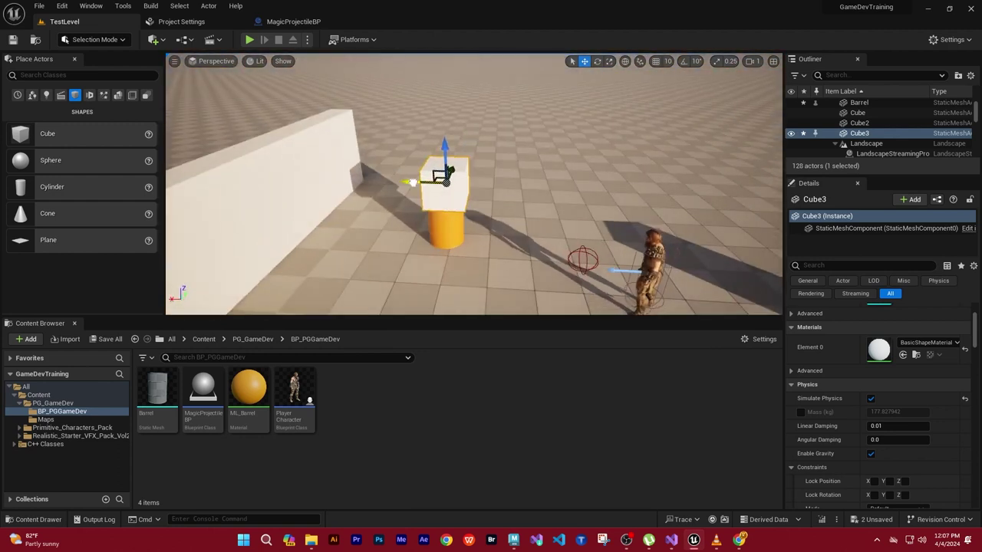
mouse_move(474, 184)
right_down()
mouse_move(507, 199)
mouse_move(507, 176)
right_up()
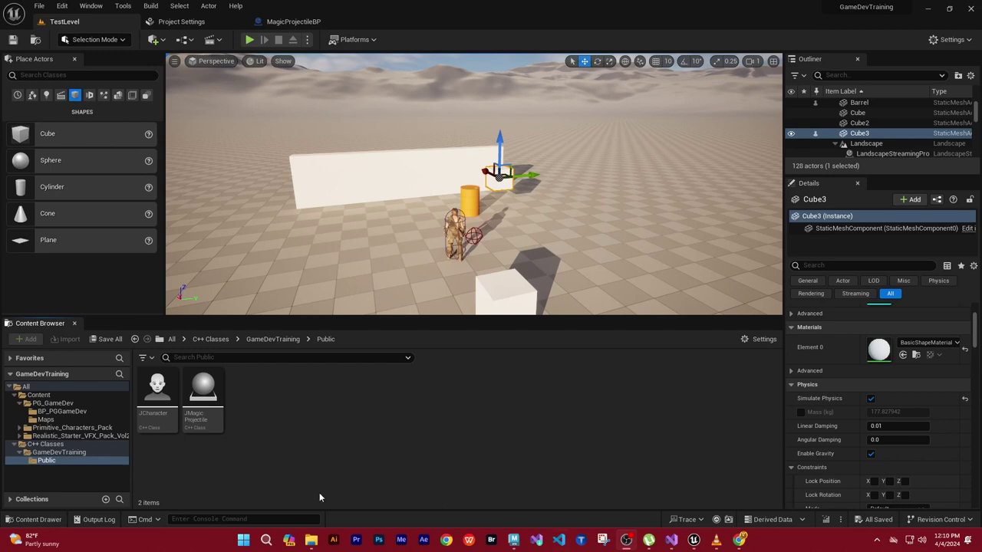
Create a new Actor-based C++ class named JBarrel in the Public folder.
right_click(262, 464)
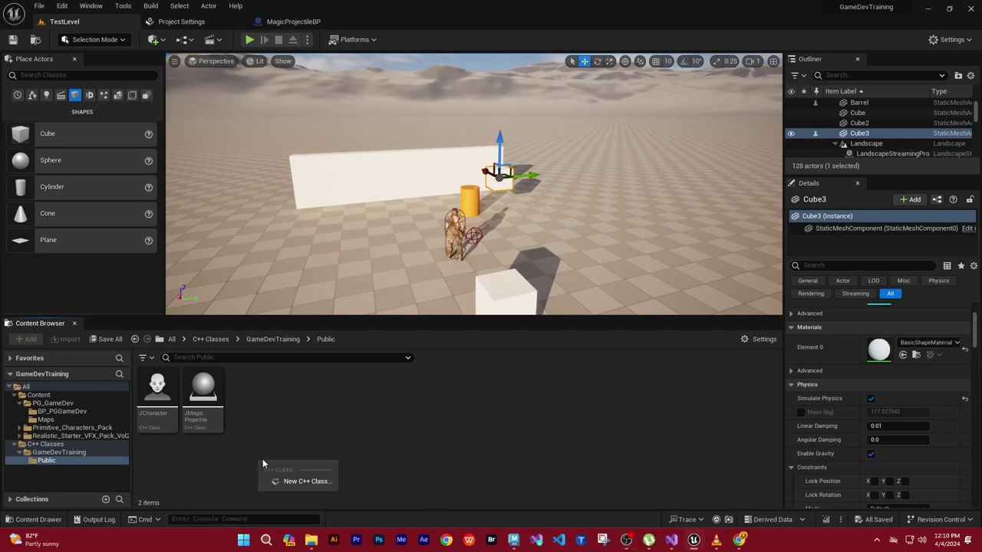
click(306, 482)
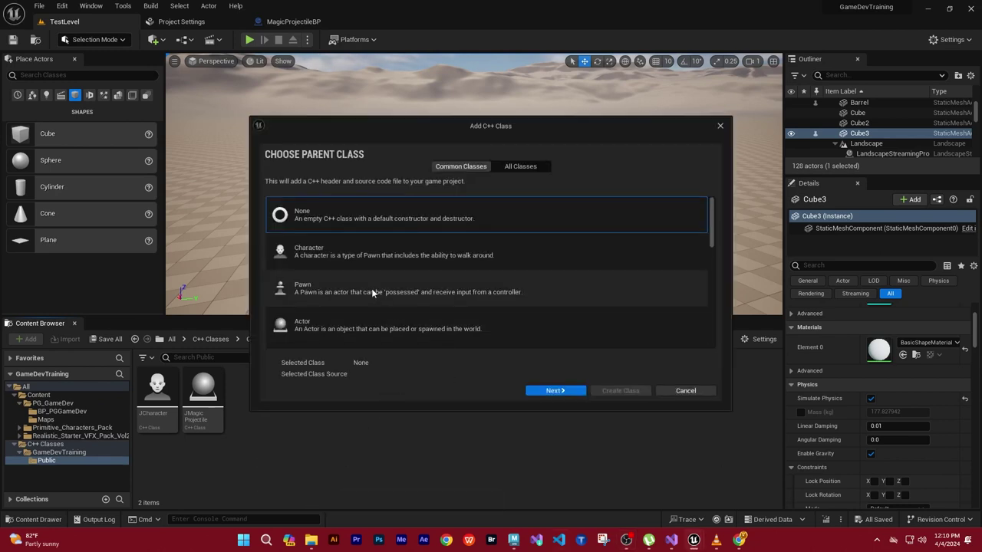
click(313, 327)
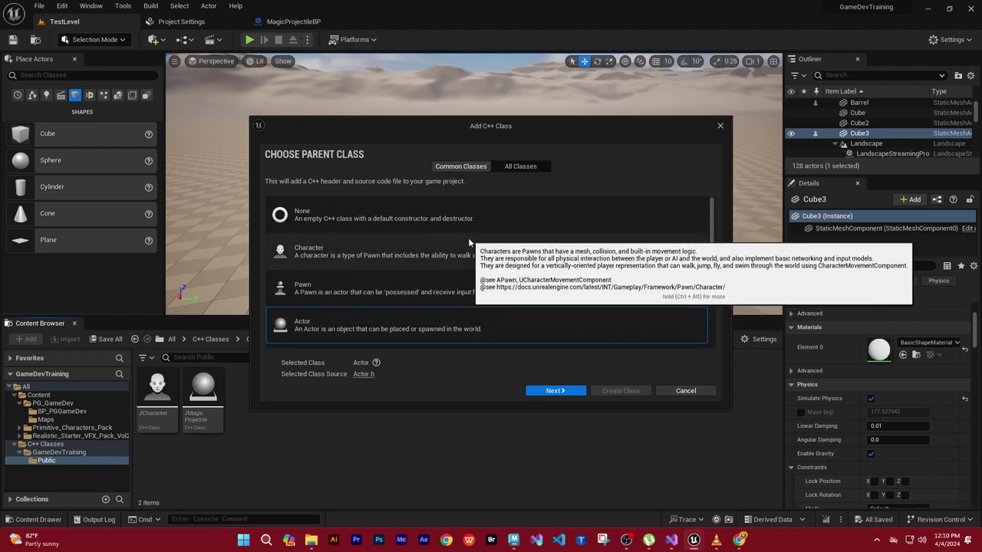
click(555, 391)
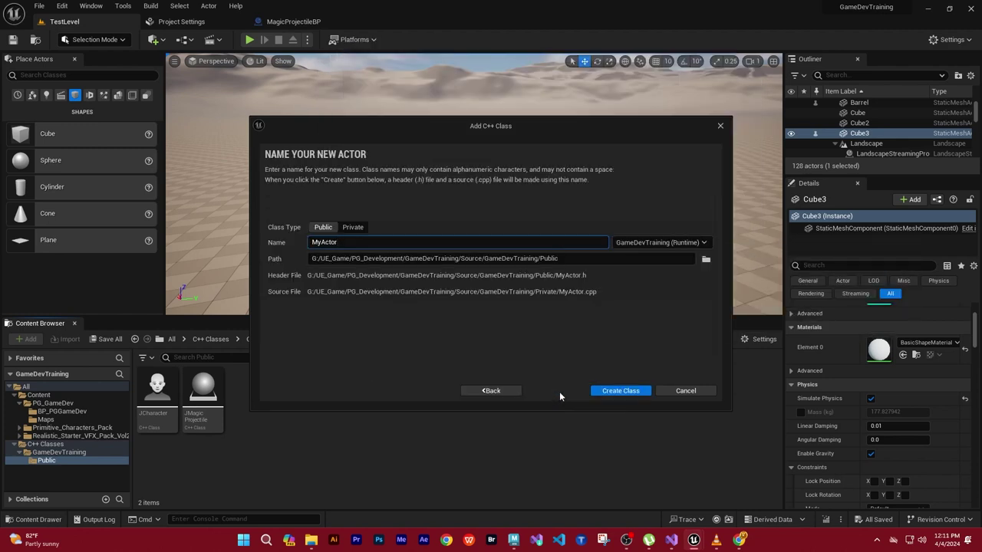
drag(342, 241, 293, 257)
text(J)
text(Barrel)
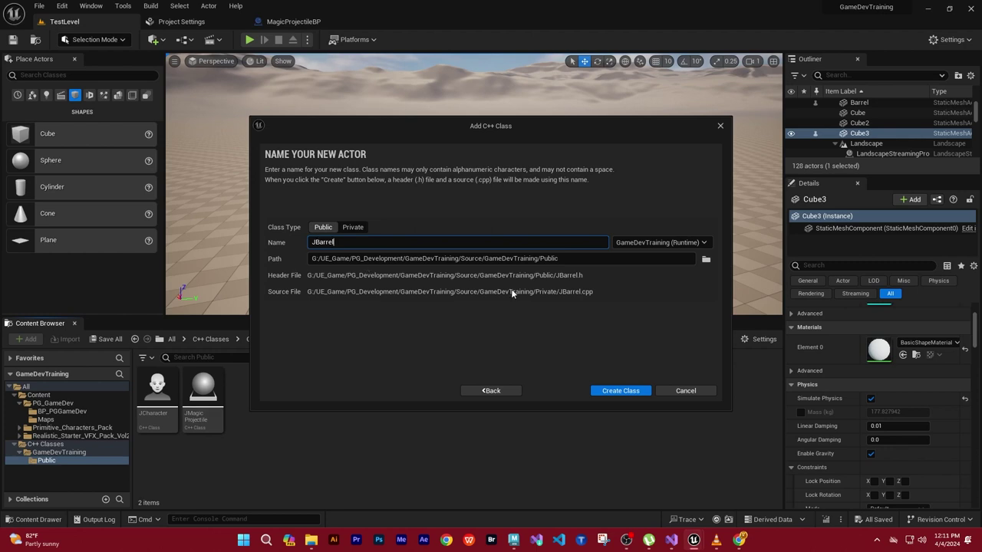
click(614, 393)
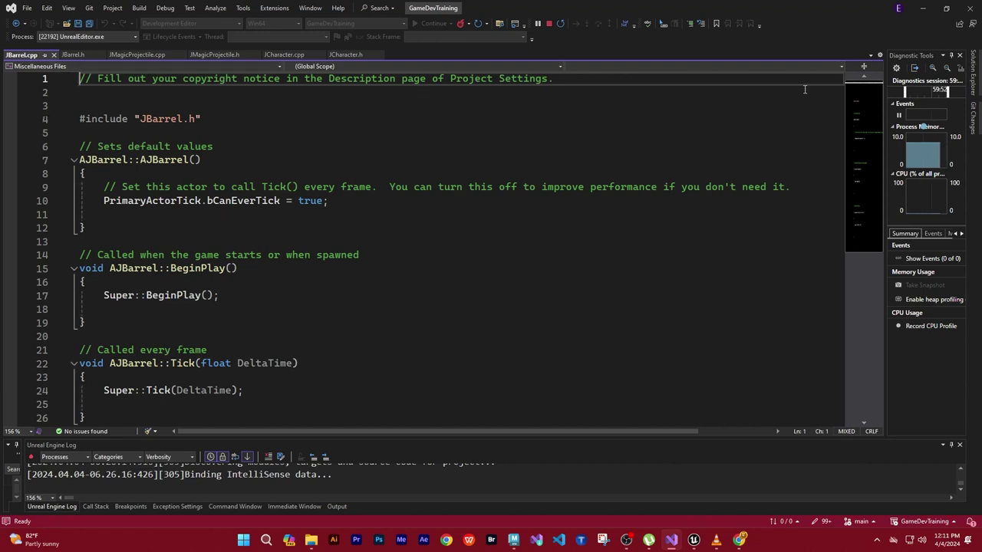
Save all code files, Live Coding compile with Ctrl+Alt+F11, then close the Live Coding log.
click(27, 7)
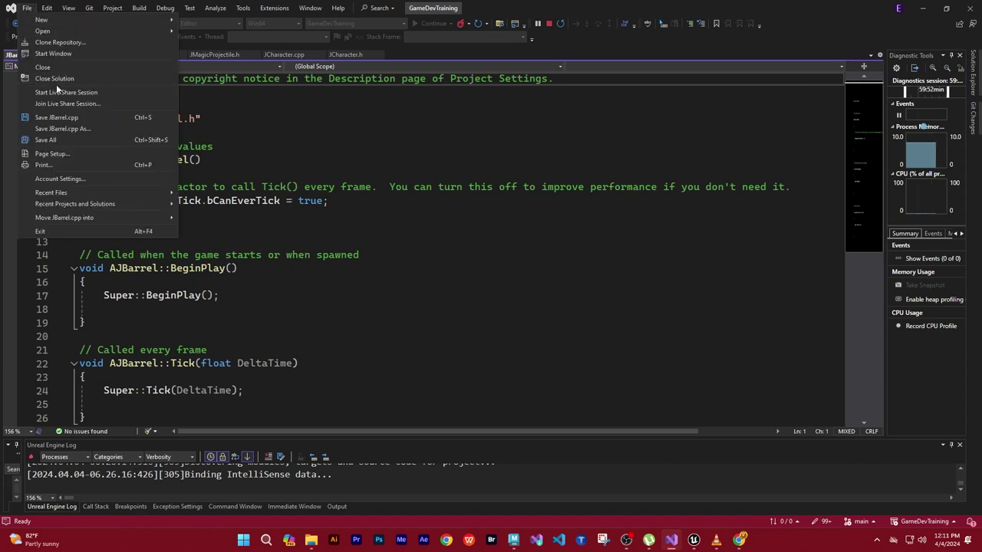
click(66, 140)
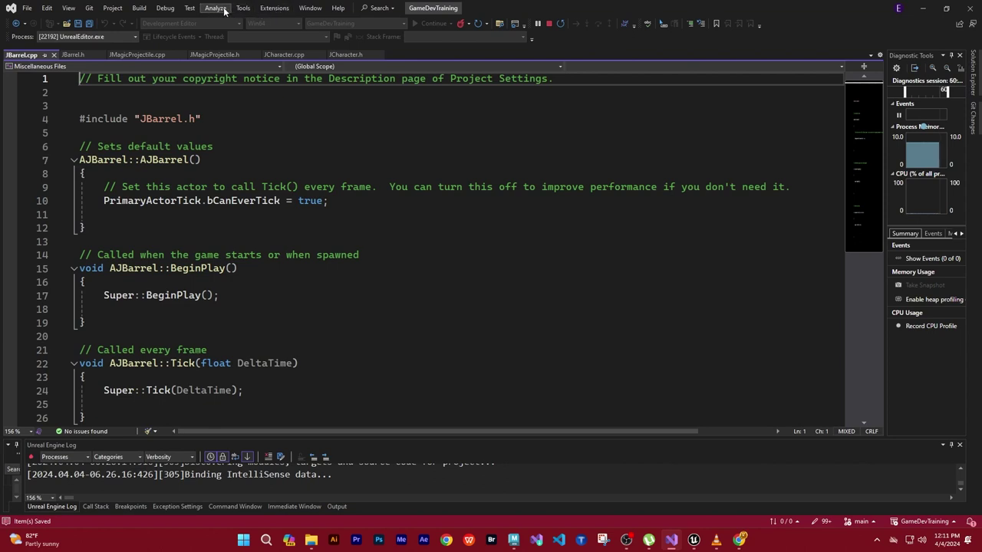
click(164, 8)
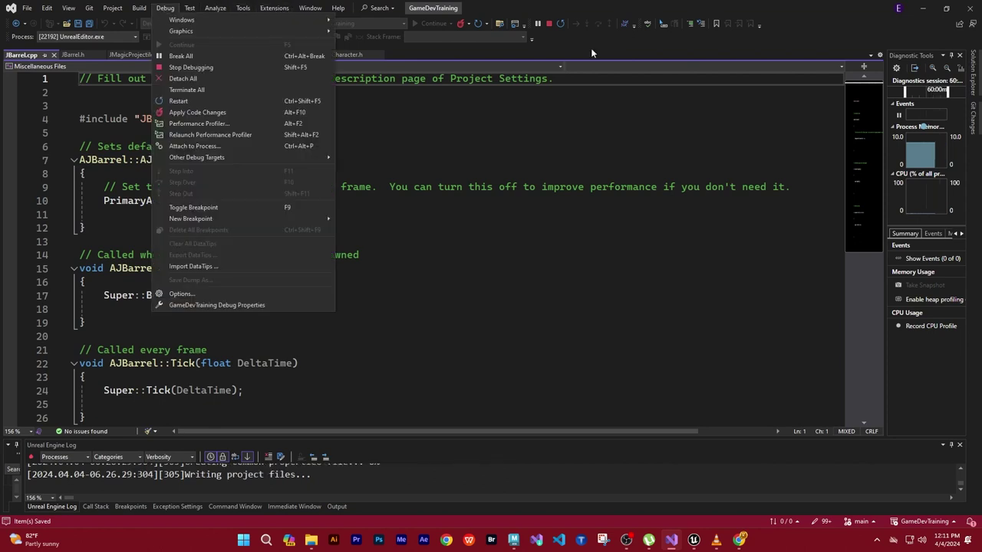
key(ctrl+alt+F11)
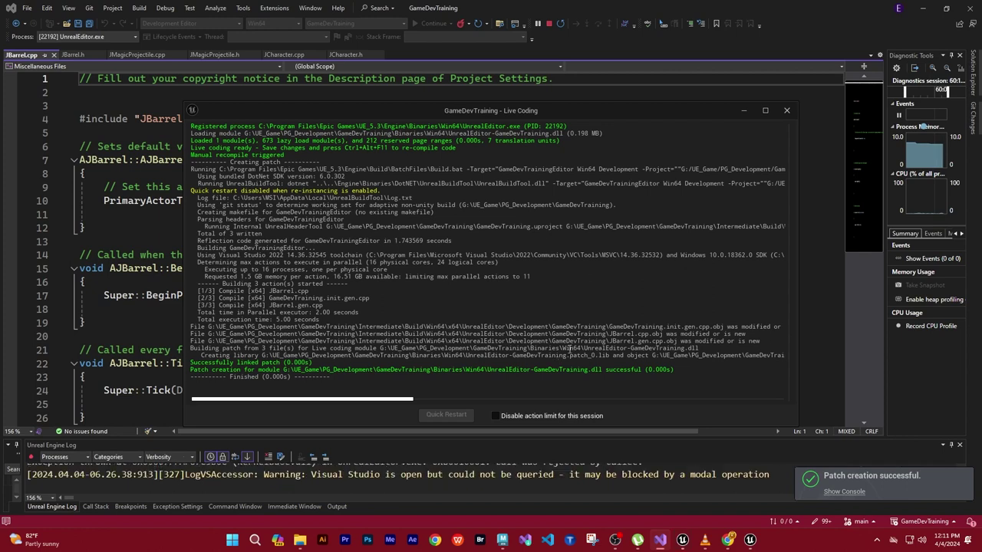
click(682, 541)
click(750, 541)
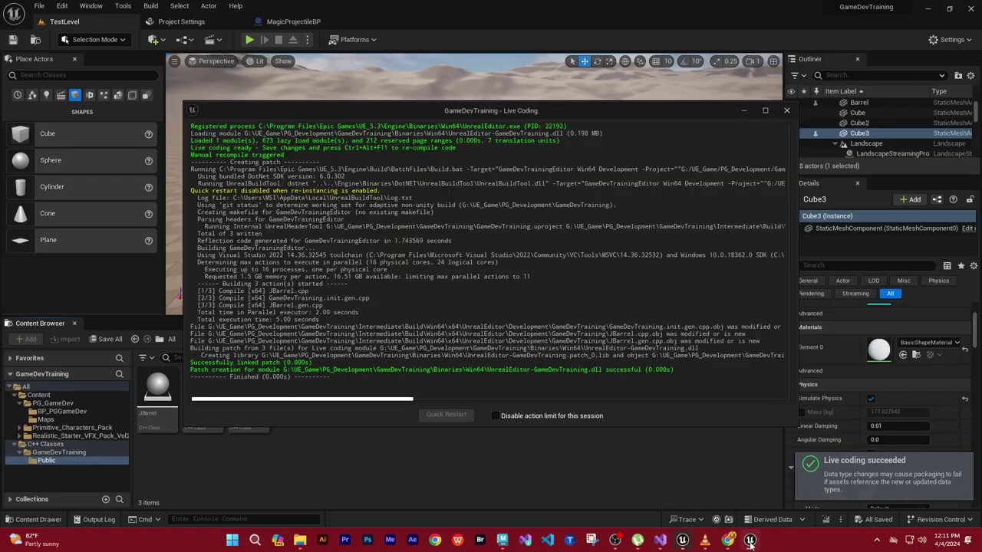
click(786, 112)
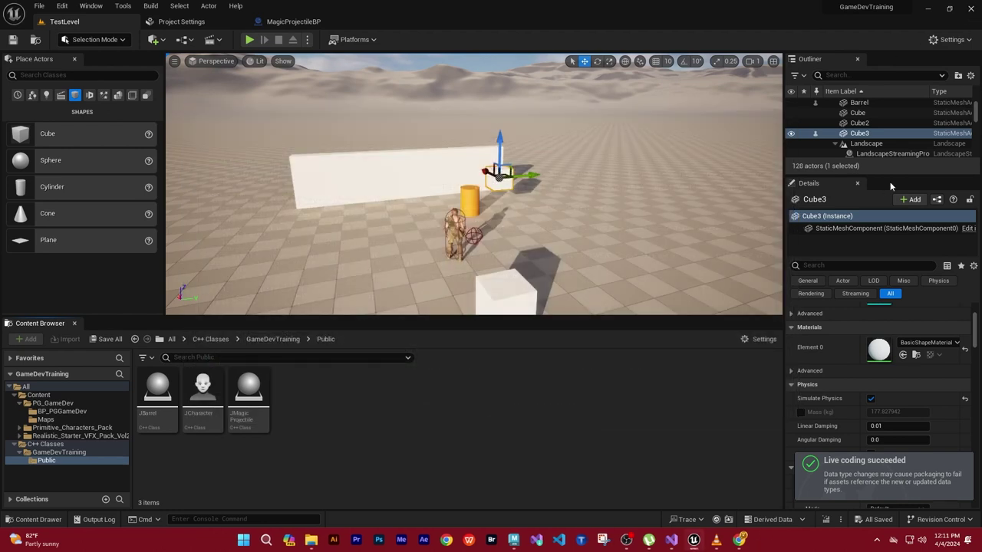
Close the Unreal Editor, reload all changed project files and stop the current debugging session.
click(969, 12)
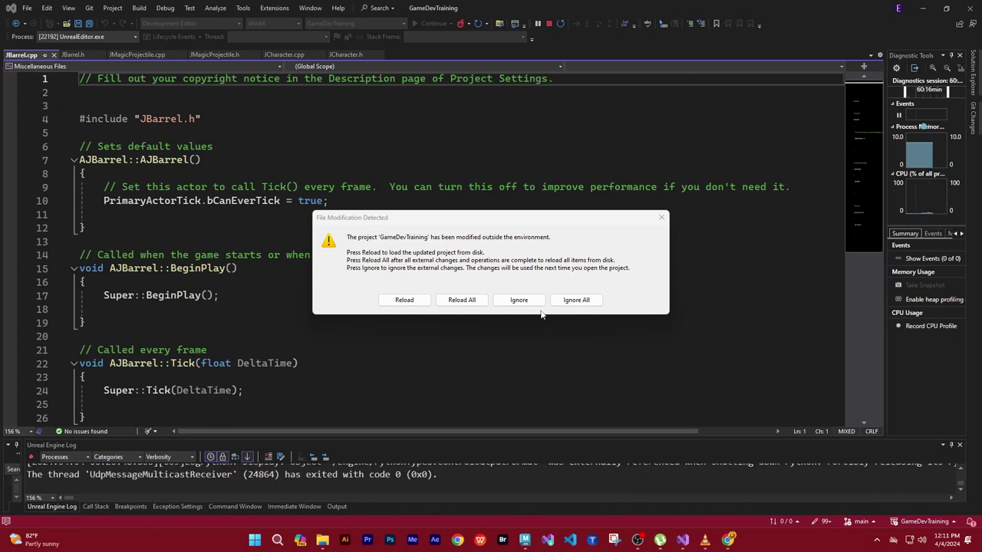
click(460, 299)
click(512, 307)
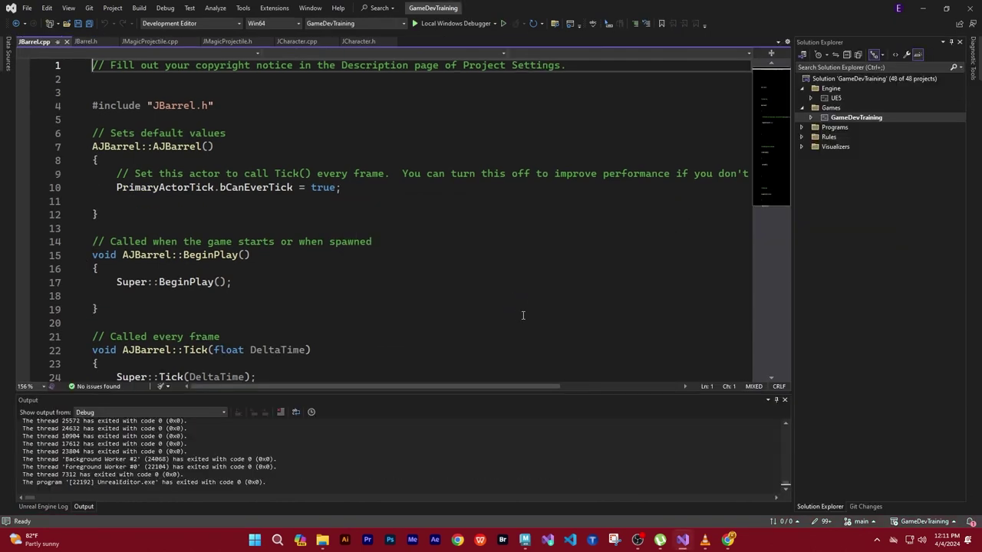
Start debugging from Visual Studio to relaunch the Unreal Editor.
click(164, 8)
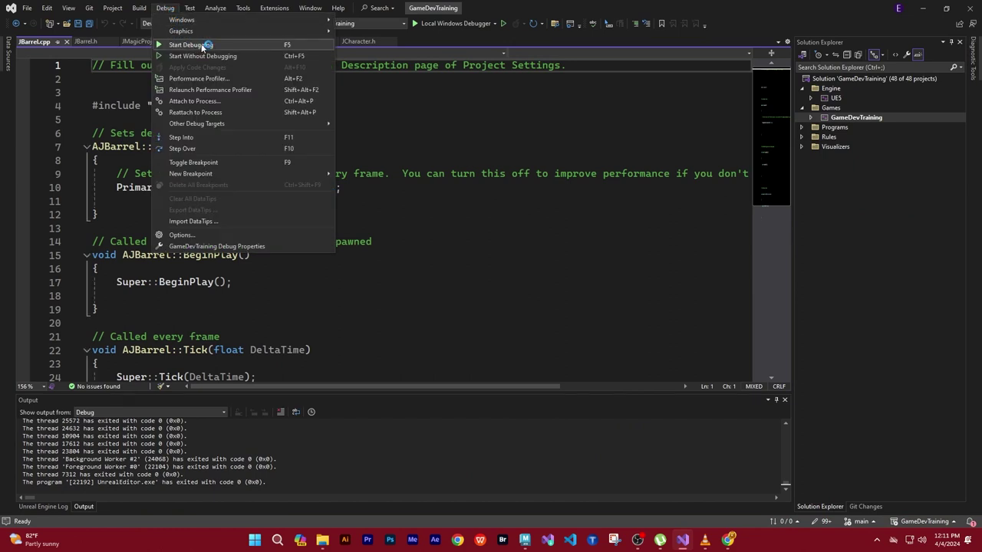
click(512, 257)
click(165, 8)
click(193, 39)
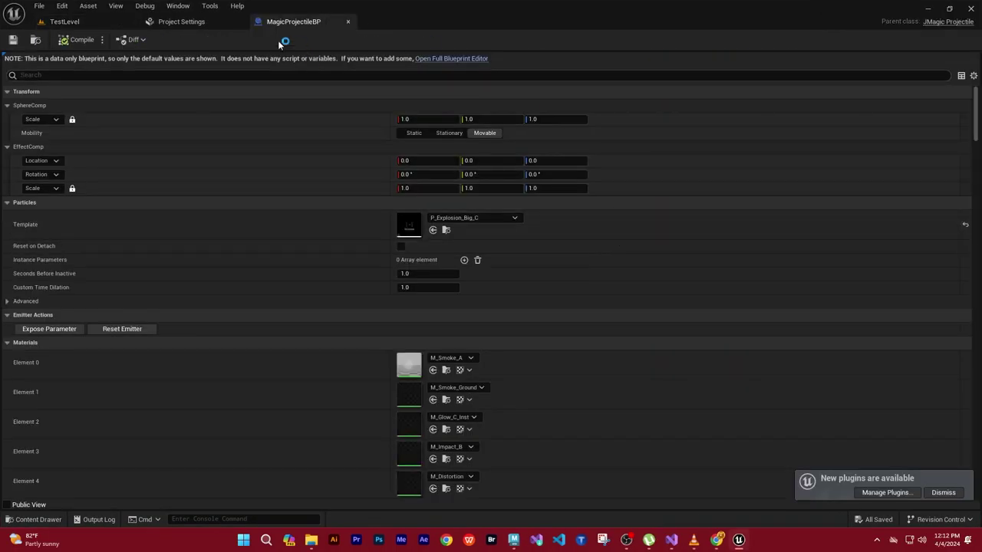
Return to TestLevel and browse the Content Browser to C++ Classes > GameDevTraining > Public.
click(64, 22)
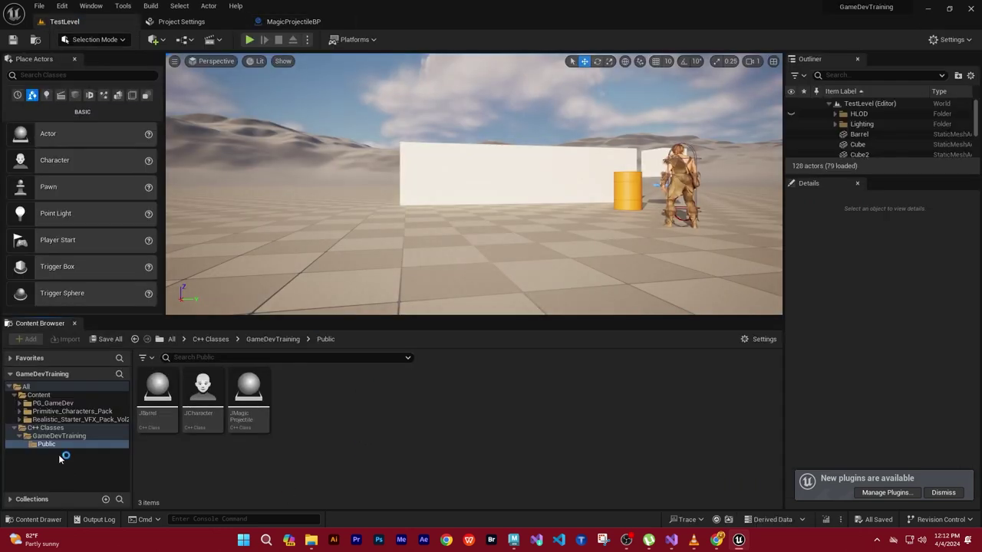
click(46, 428)
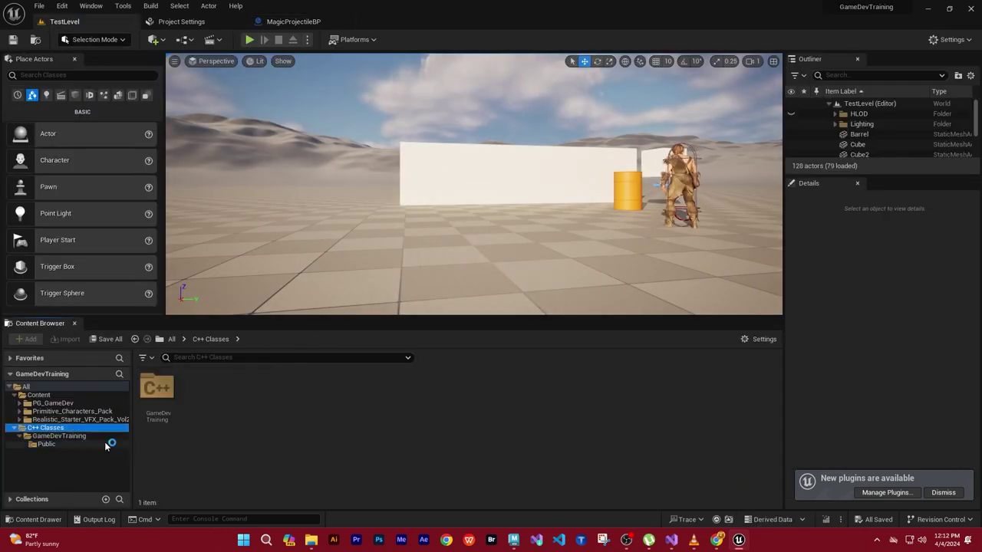
click(64, 445)
Start a new C++ class derived from JBarrel, then cancel the wizard.
right_click(157, 387)
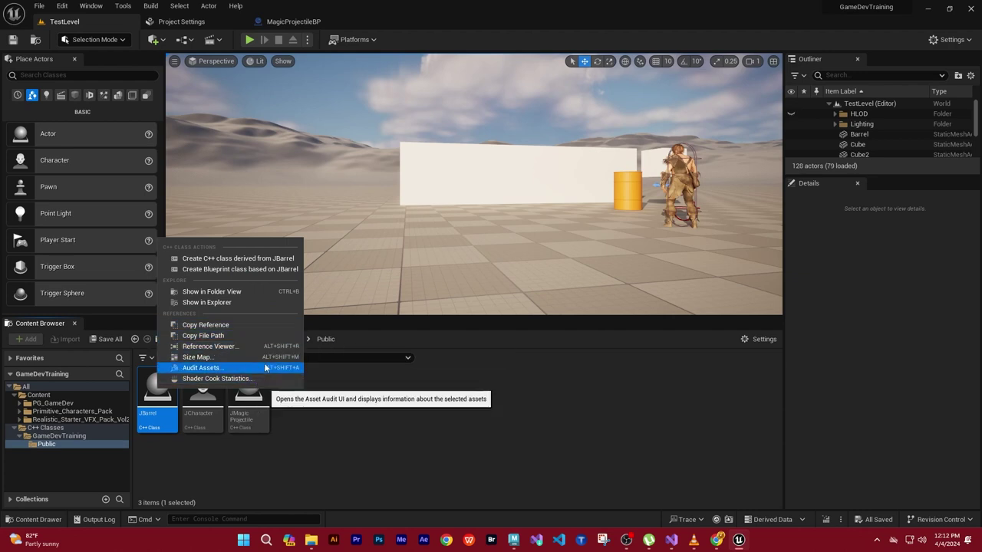
click(270, 258)
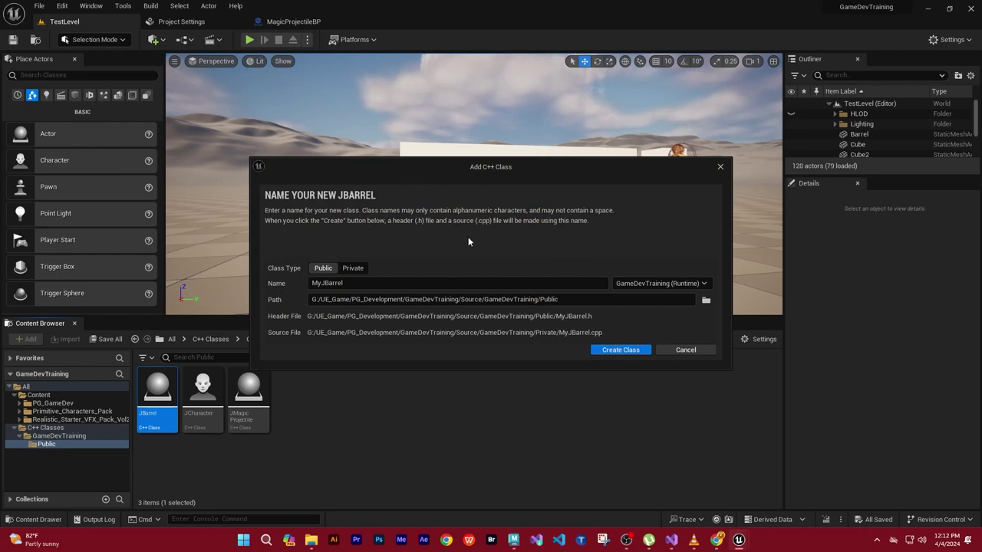
click(688, 351)
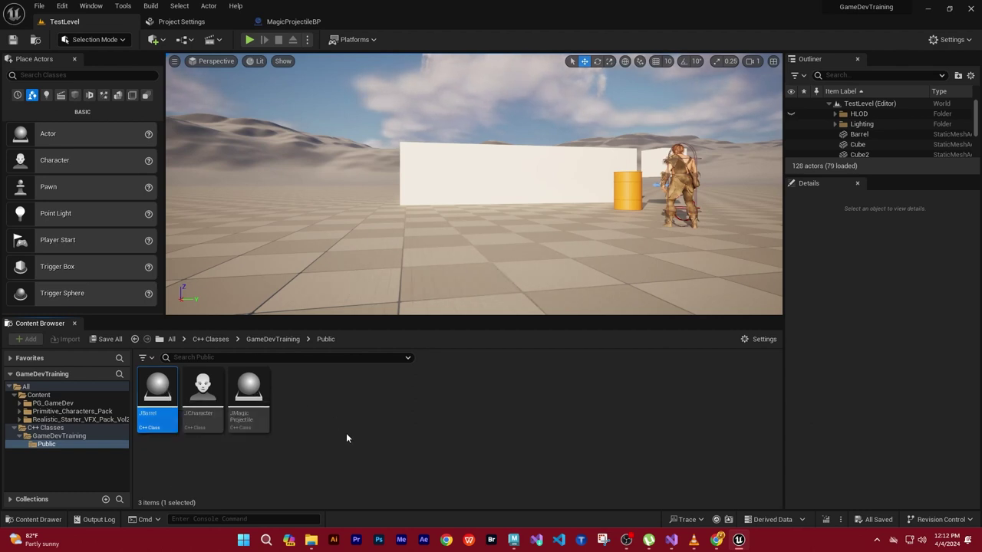
Create a JBarrel-based Blueprint named BP_JBarrel in Content/PG_GameDev/BP_PGGameDev.
right_click(163, 391)
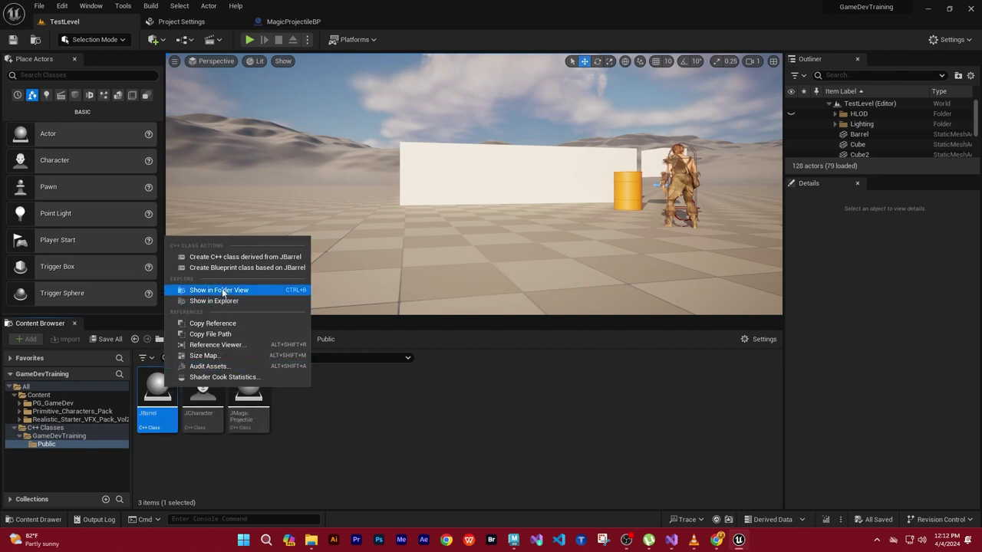
click(233, 267)
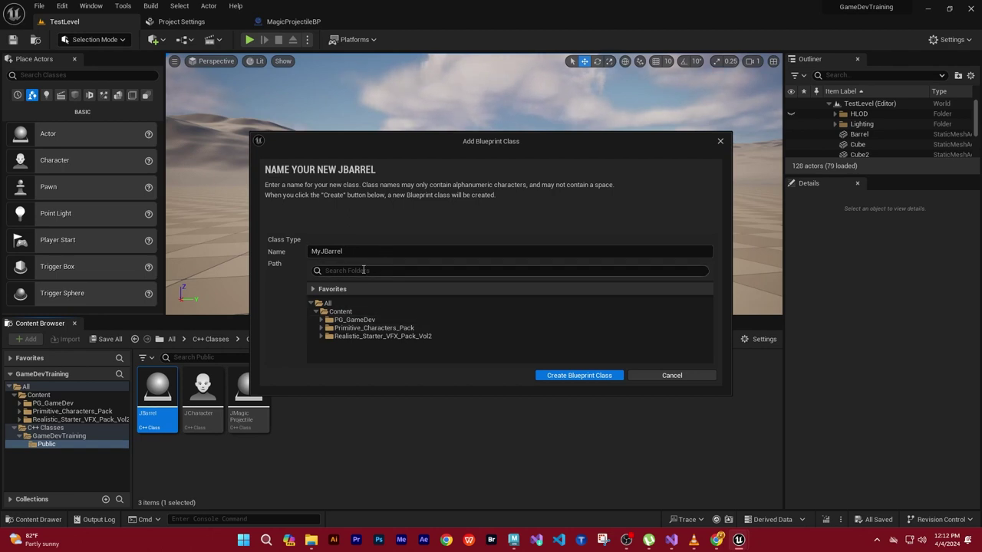
drag(321, 252, 310, 252)
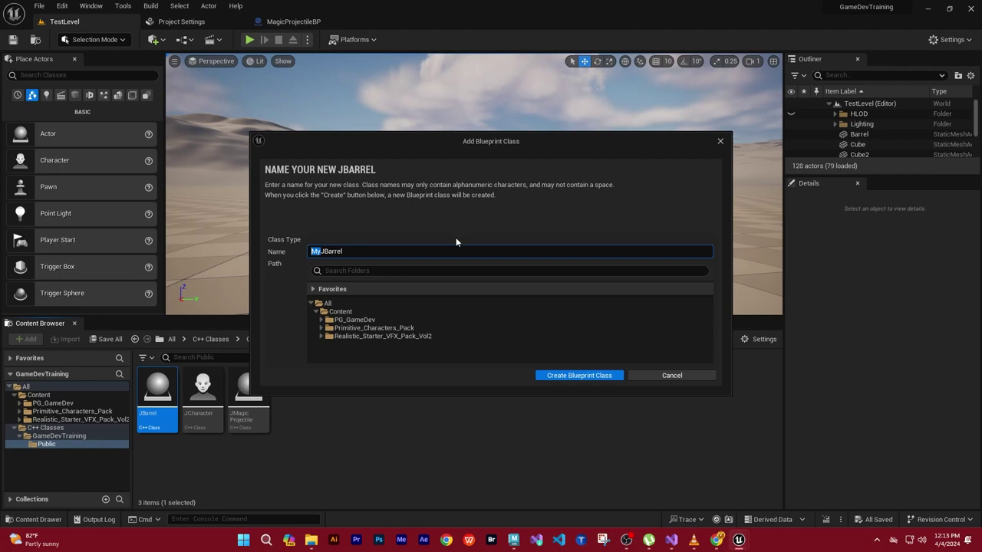
text(BP_)
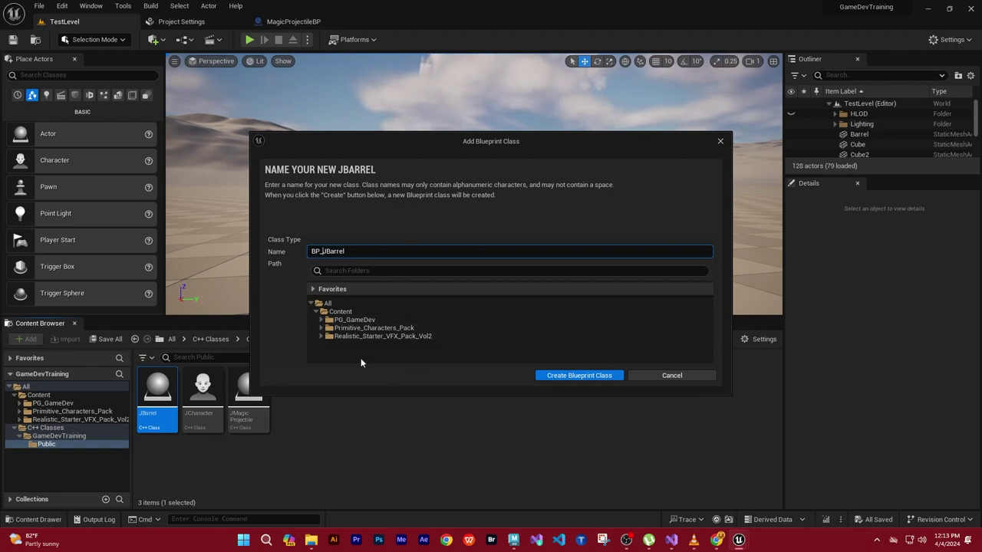
click(342, 313)
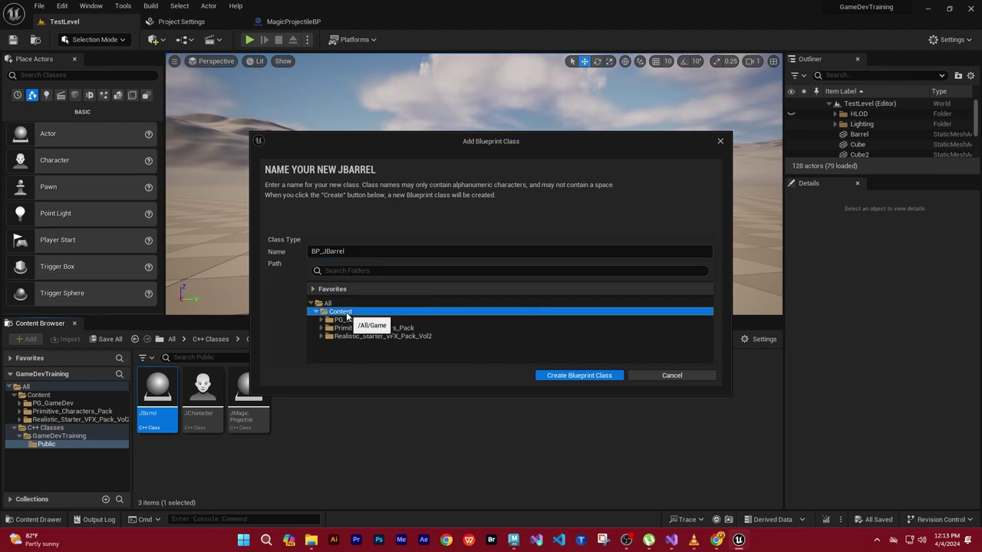
click(320, 319)
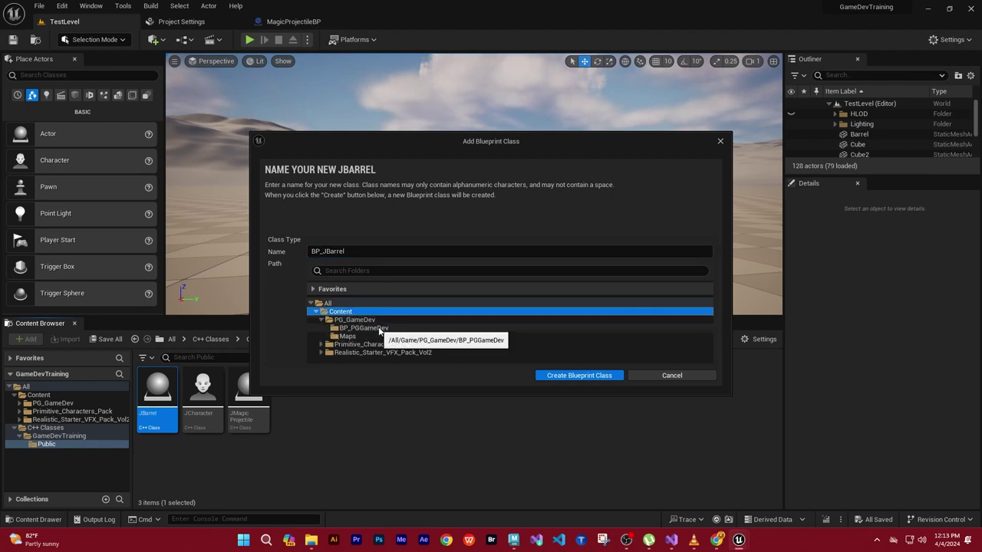
click(358, 328)
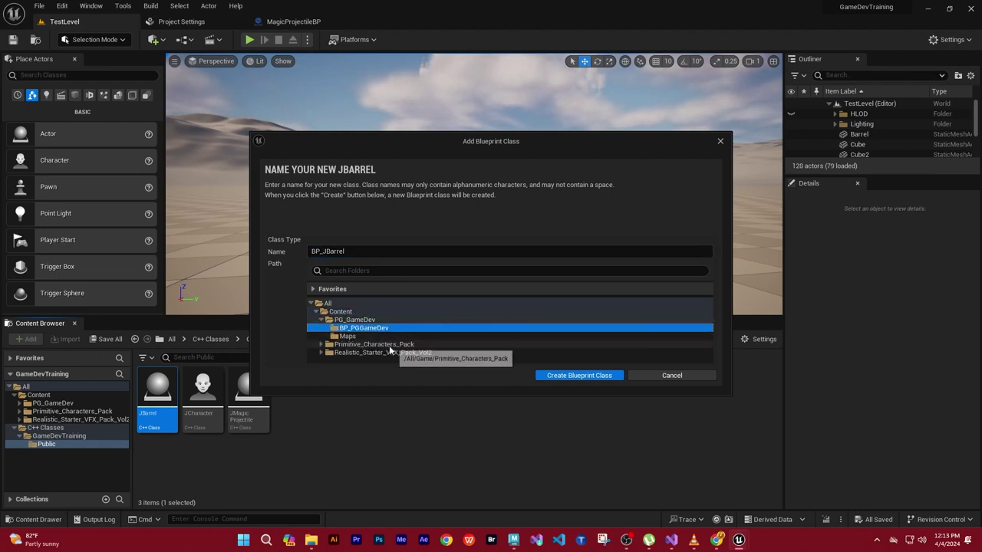
click(562, 377)
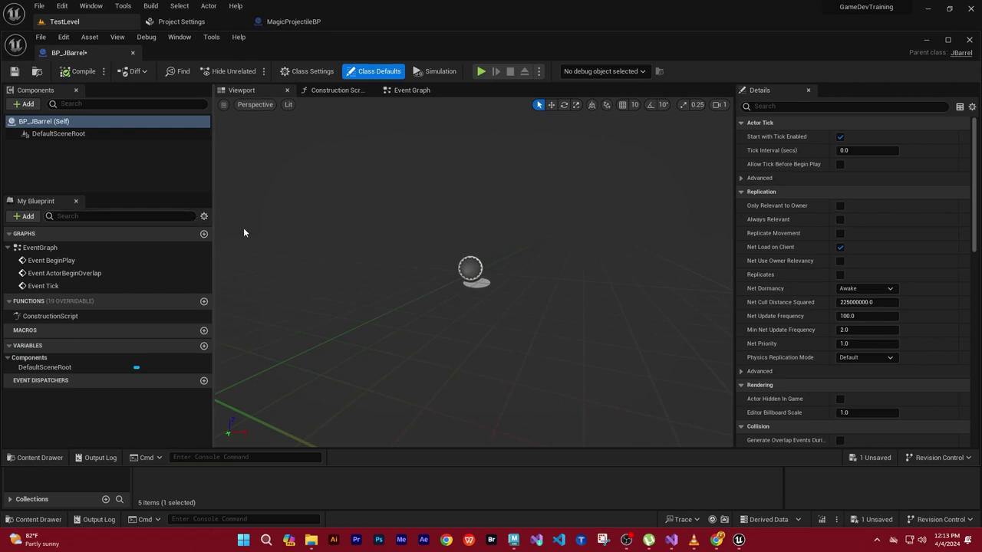
Widen the BP_JBarrel viewport, then dock its editor tab into the main window's tab bar.
mouse_move(212, 183)
mouse_down()
mouse_move(182, 202)
mouse_move(241, 230)
mouse_move(211, 234)
mouse_up()
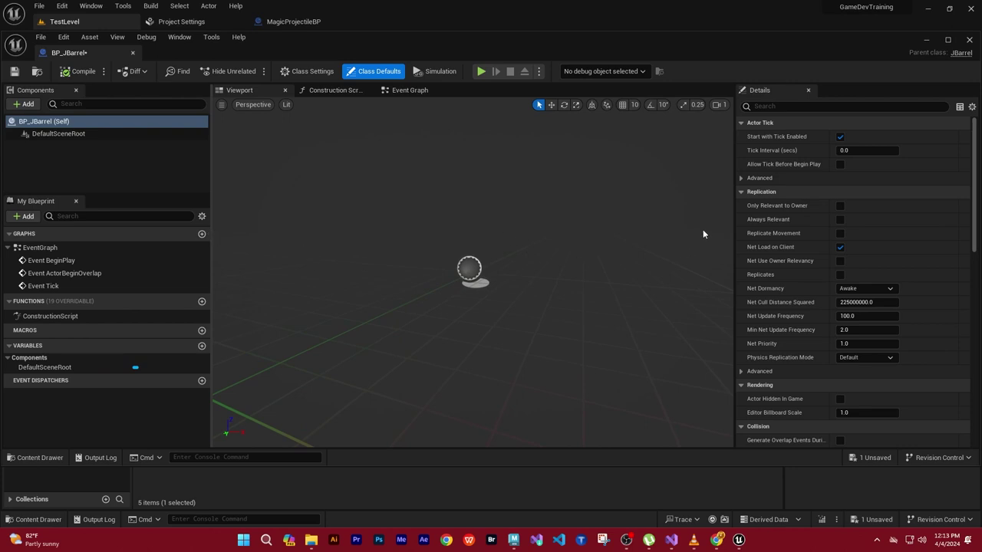
click(77, 153)
click(44, 123)
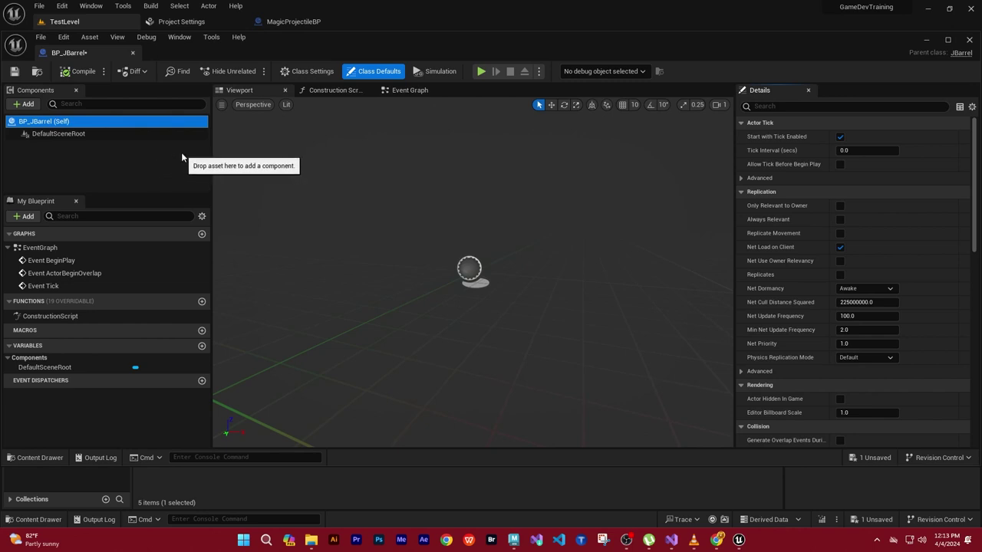
drag(971, 244, 965, 442)
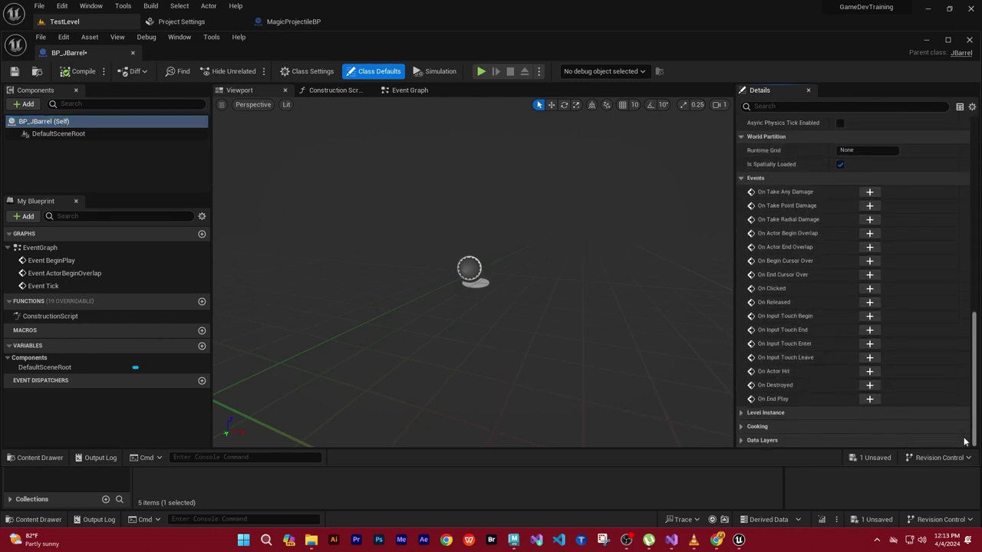
scroll(963, 441, up, 5)
scroll(963, 436, down, 5)
scroll(960, 383, up, 5)
scroll(954, 262, up, 5)
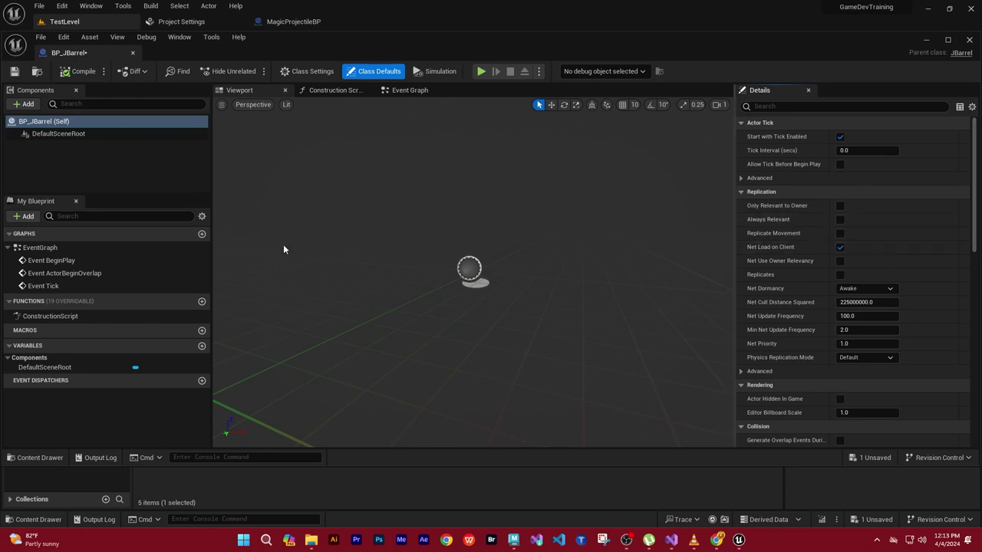
mouse_move(62, 139)
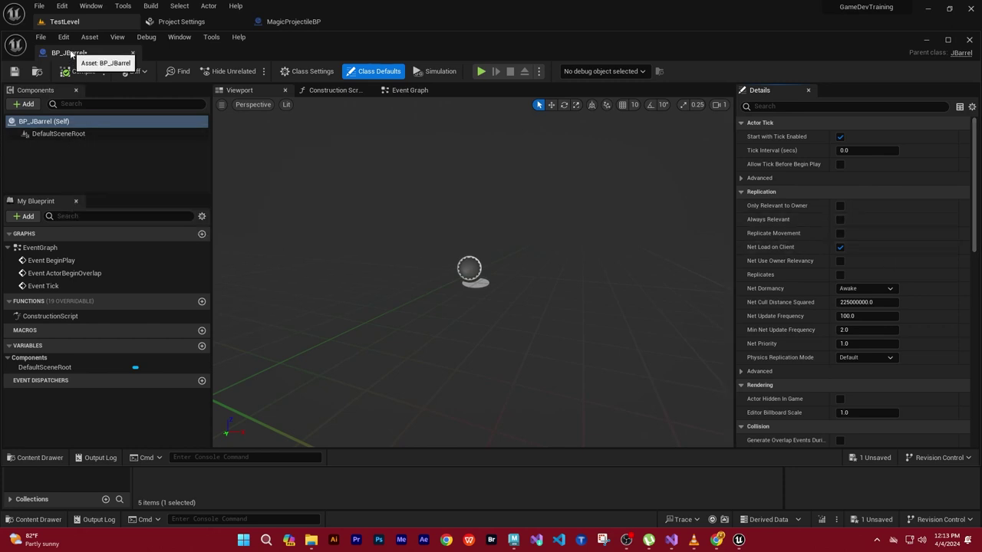
drag(71, 54, 393, 22)
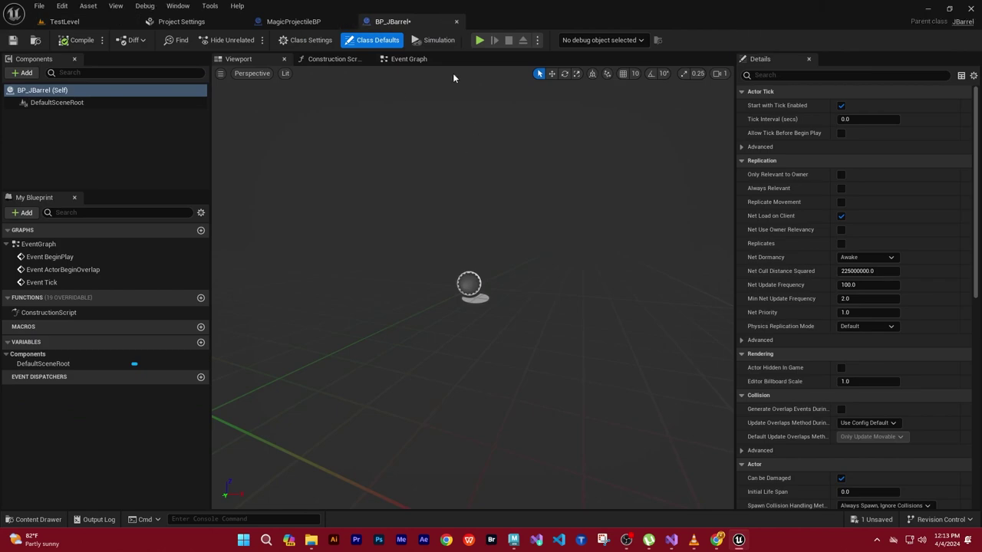
From TestLevel, browse to PG_GameDev/BP_PGGameDev and open BP_JBarrel.
click(292, 21)
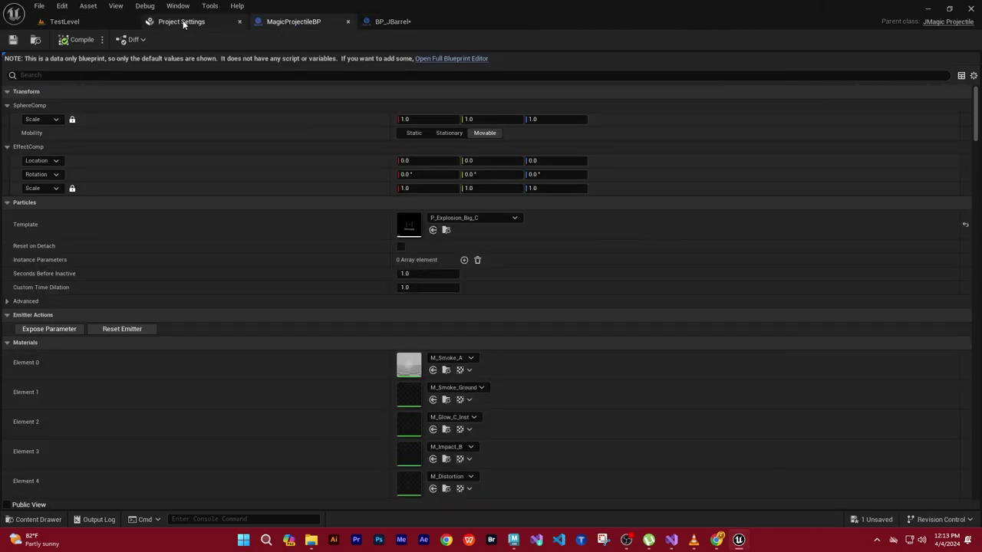
click(183, 22)
click(70, 22)
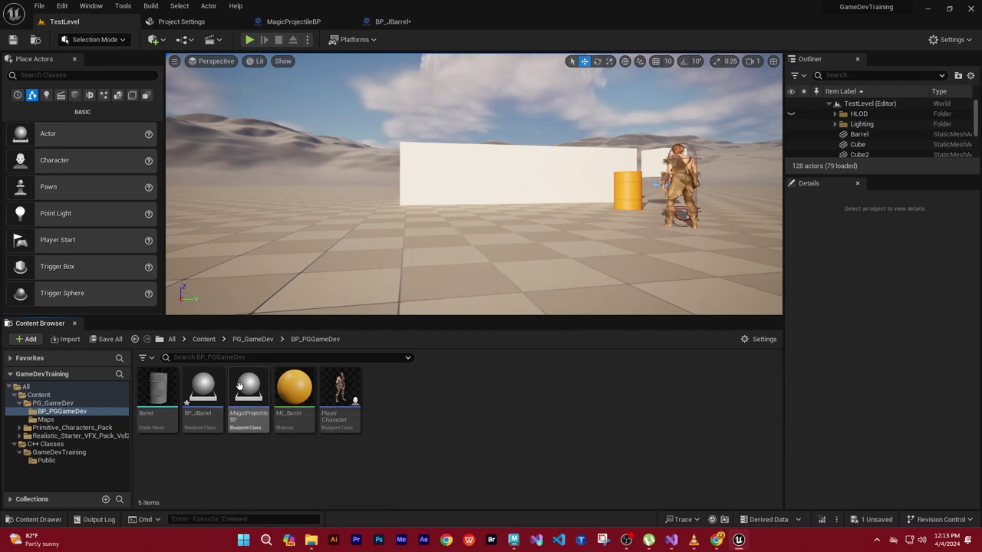
click(52, 403)
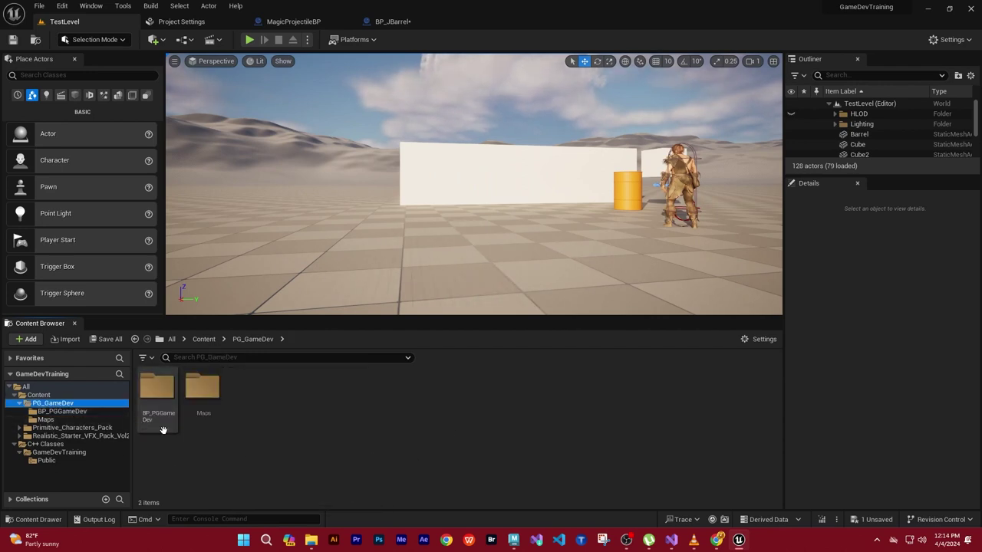
double_click(157, 387)
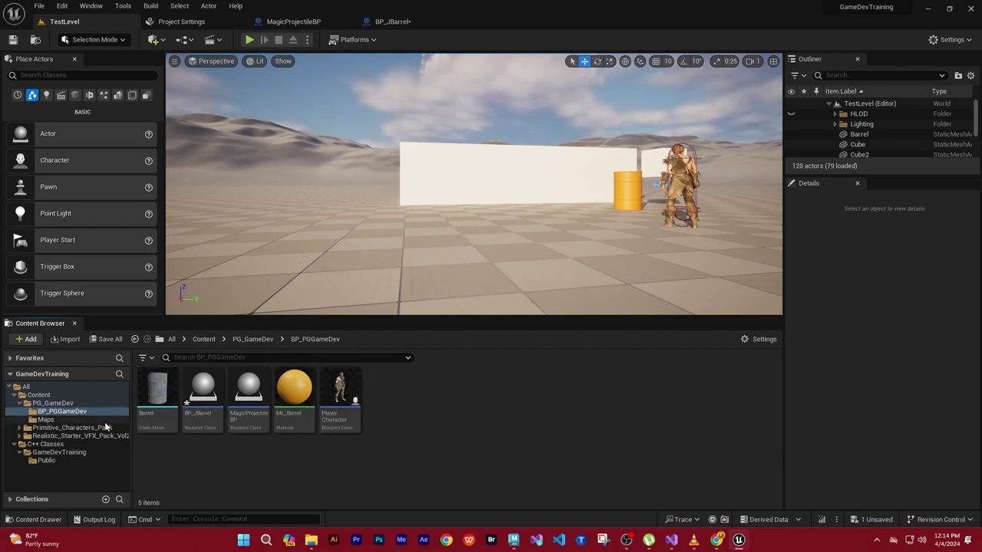
mouse_move(154, 391)
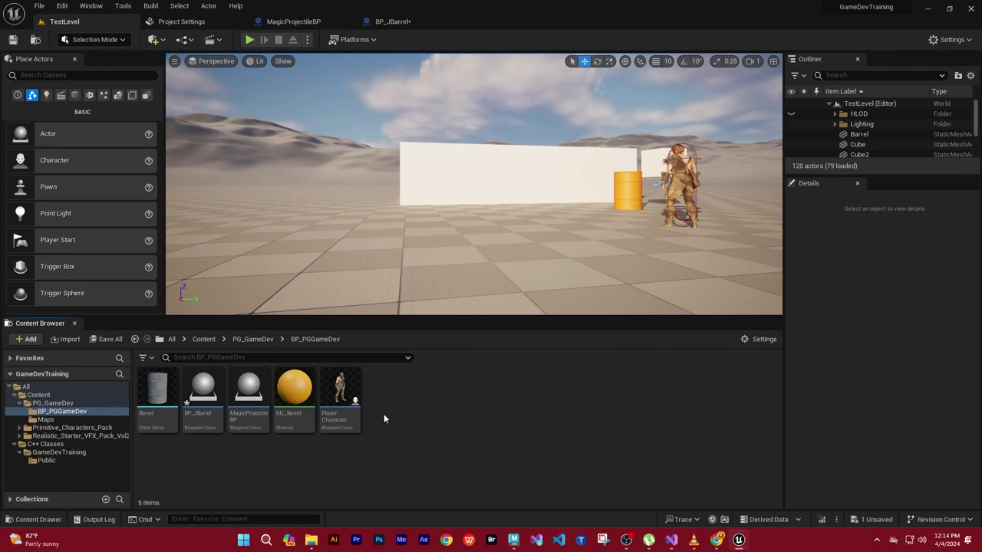
click(249, 391)
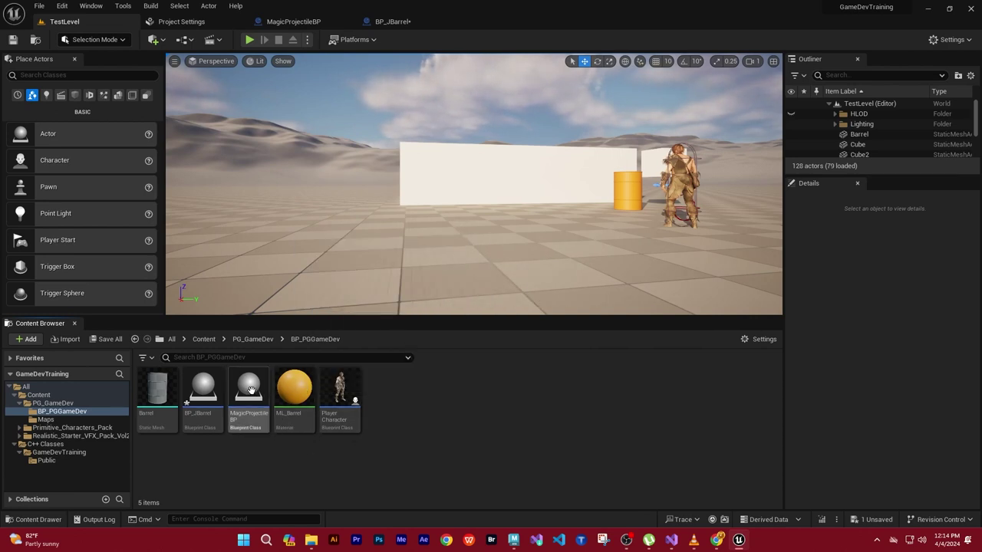
click(207, 389)
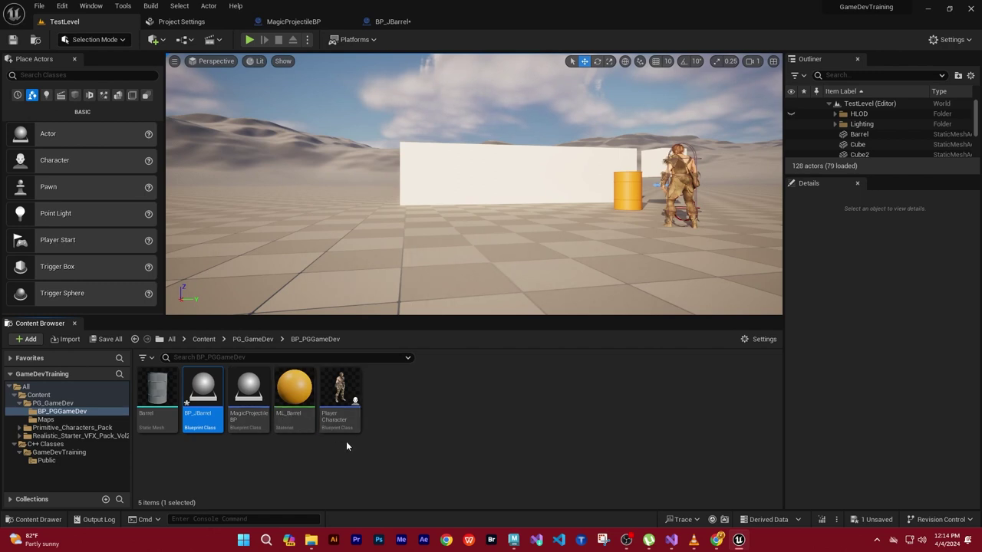
double_click(204, 392)
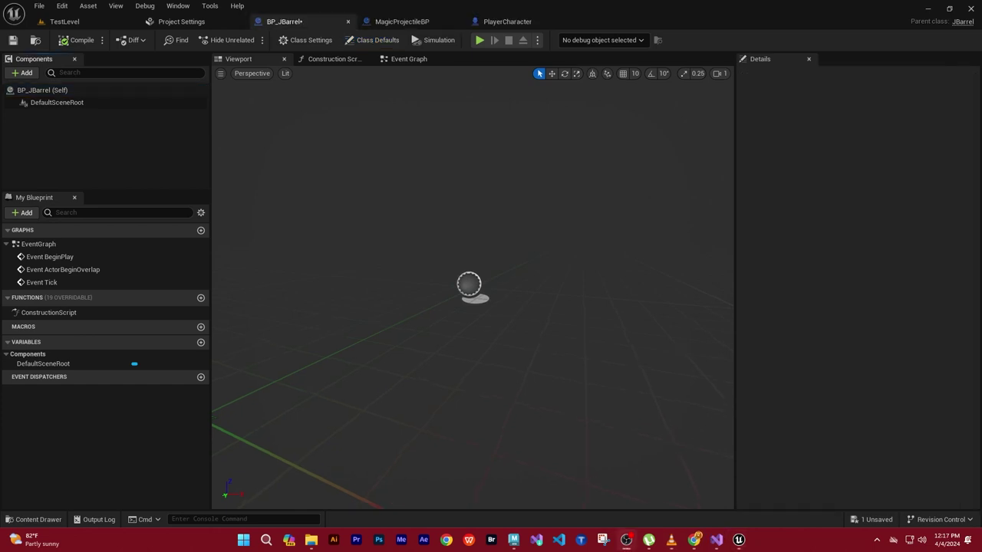
Open BP_JBarrel's Add component list and search for 'mesh'.
click(22, 73)
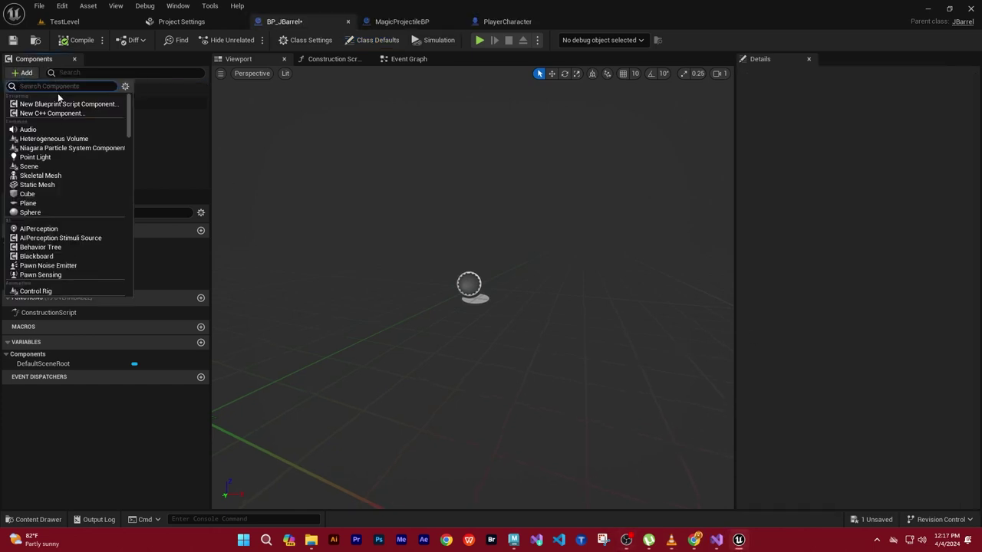
text(mesh)
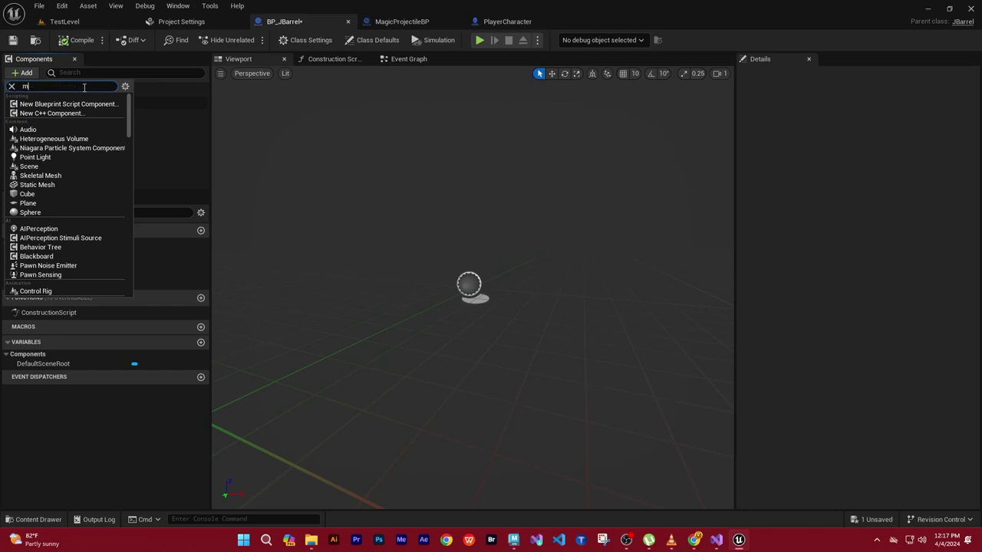
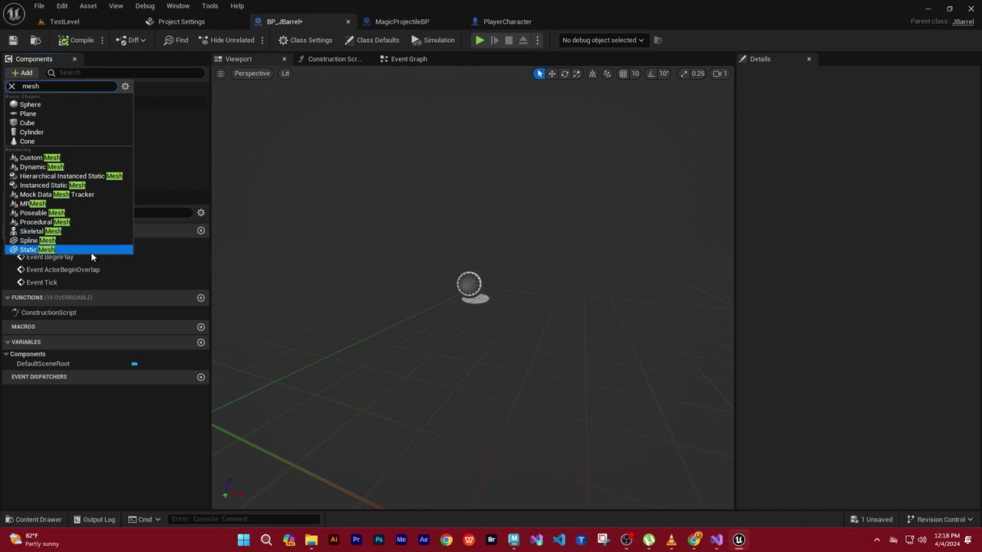
Add a Static Mesh component named 'Barrel' to BP_JBarrel and open its Static Mesh picker.
click(84, 250)
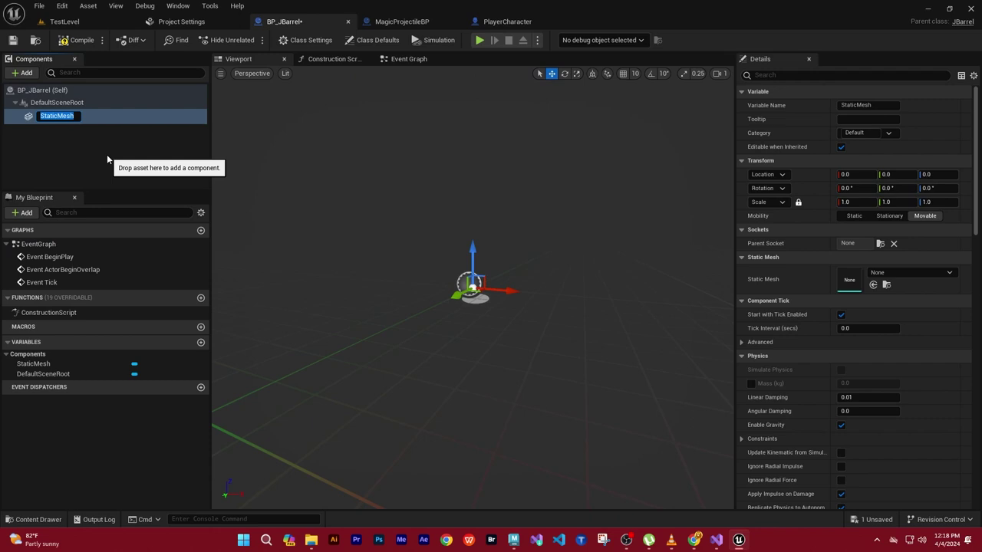
text(Barrel)
key(Return)
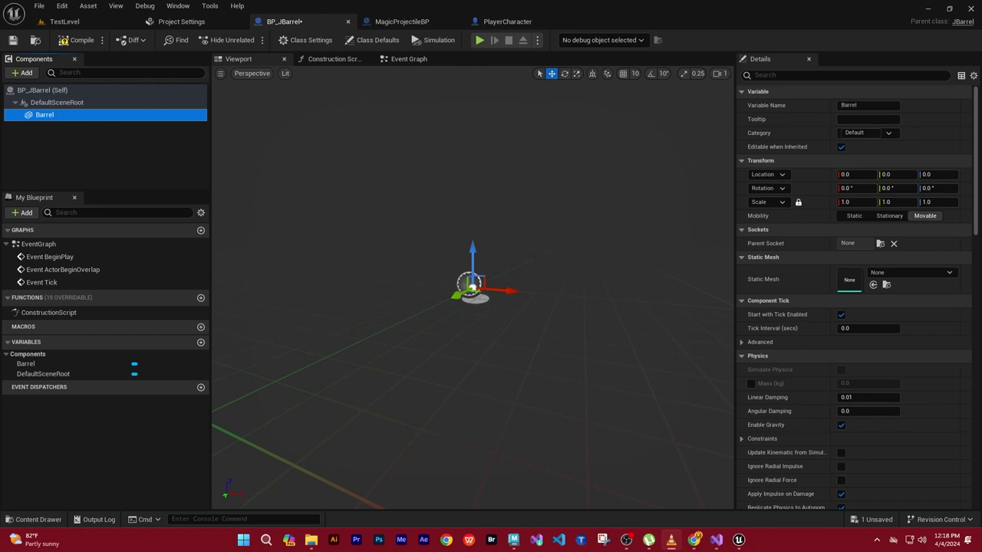
click(40, 144)
click(41, 114)
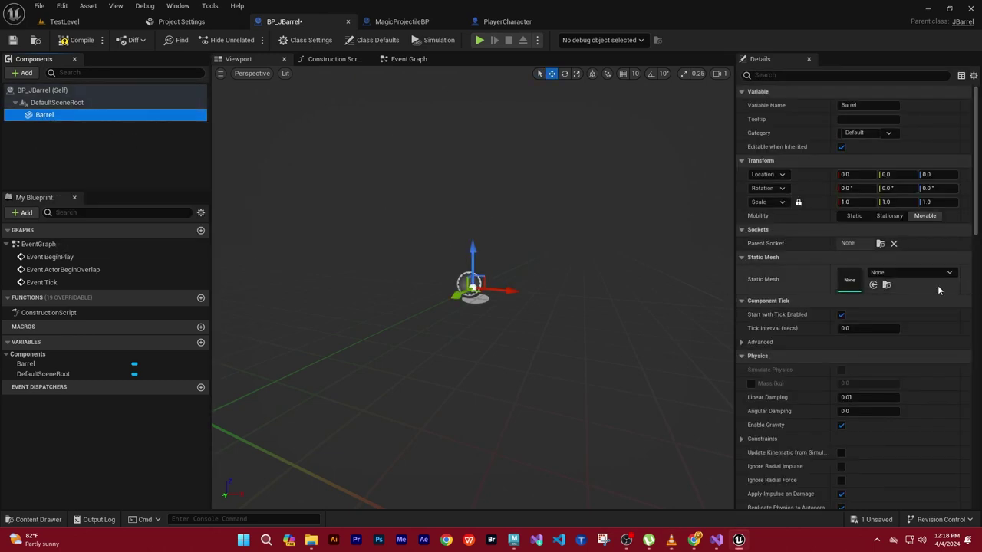
click(937, 273)
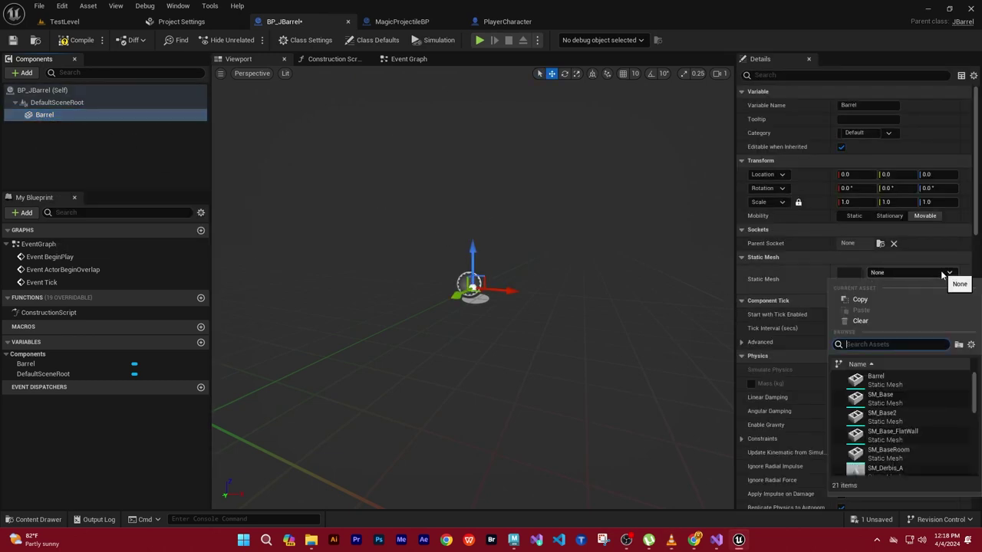
Assign the Barrel static mesh to the Barrel component.
click(880, 379)
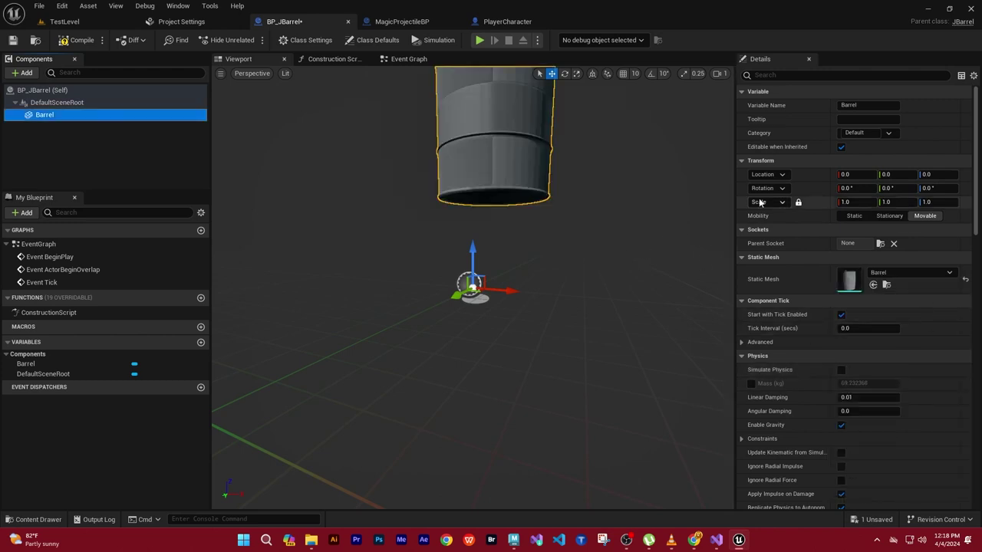
scroll(614, 274, down, 3)
mouse_move(614, 274)
alt+mouse_down()
mouse_move(606, 307)
mouse_move(599, 291)
alt+mouse_up()
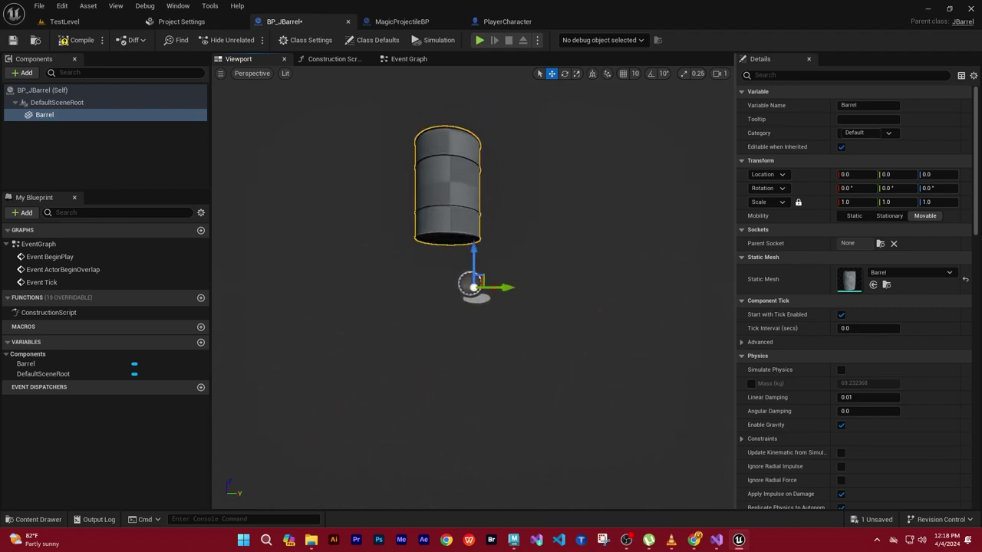
Set the barrel's Location Z to -90 and undo an accidental sideways Y move.
click(934, 174)
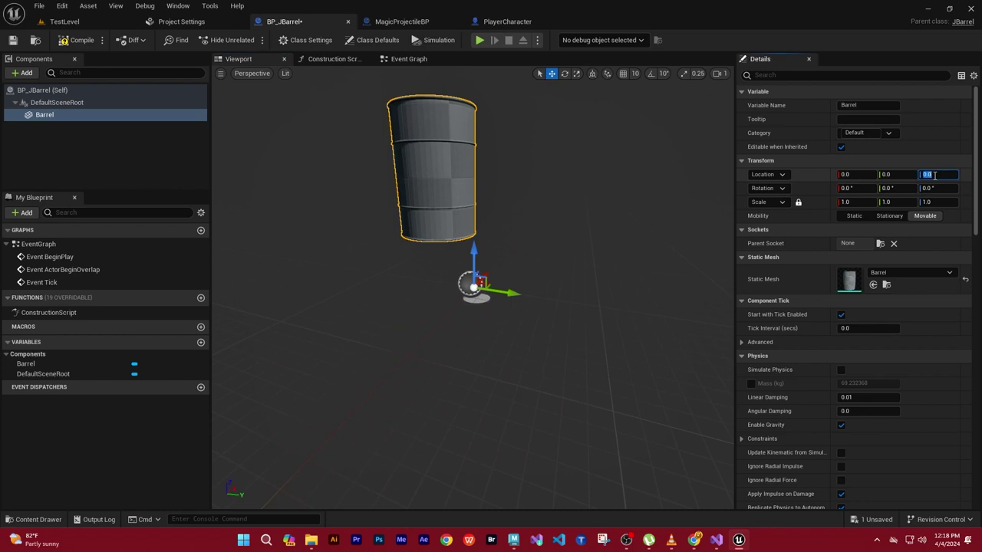
text(90)
key(Return)
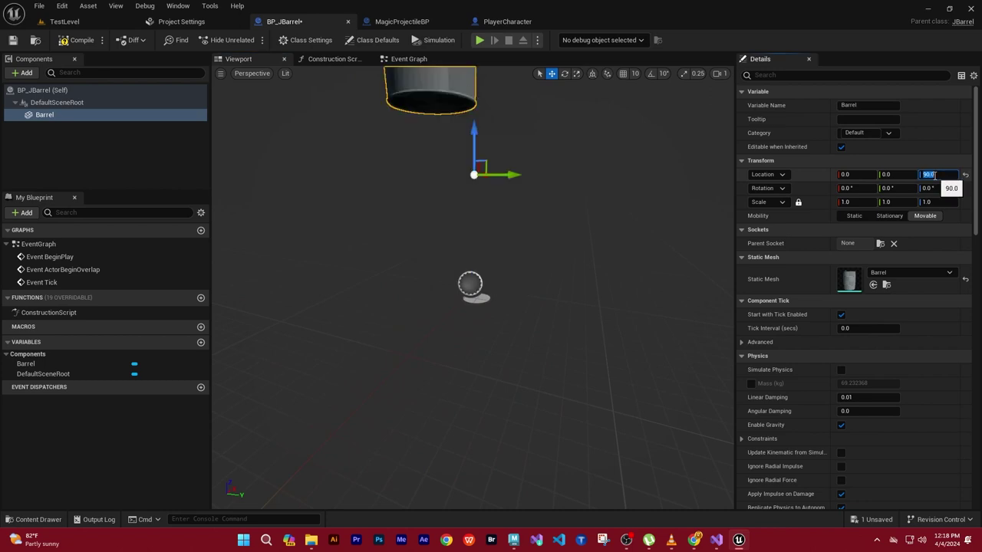
text(-90)
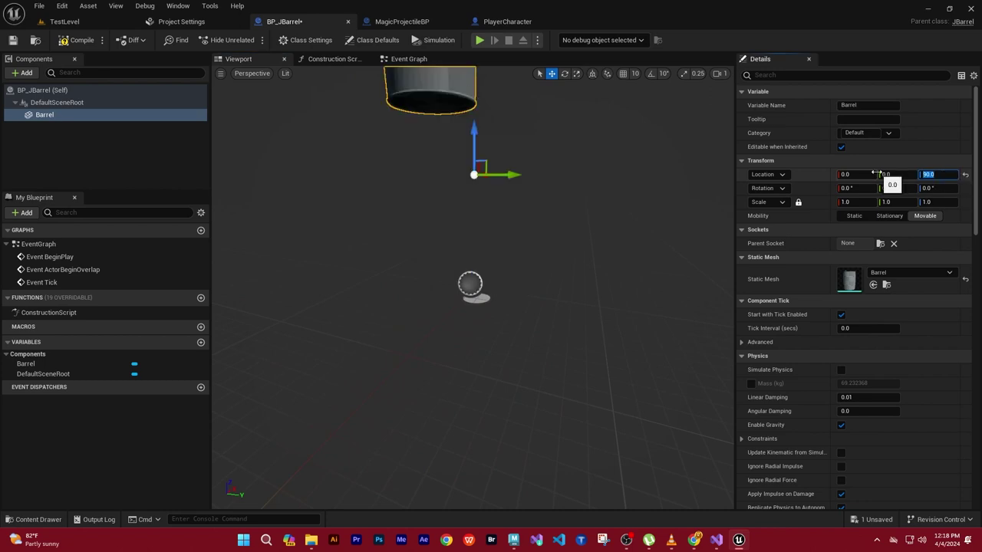
key(Return)
mouse_move(593, 334)
mouse_down()
mouse_move(606, 299)
mouse_move(623, 335)
mouse_up()
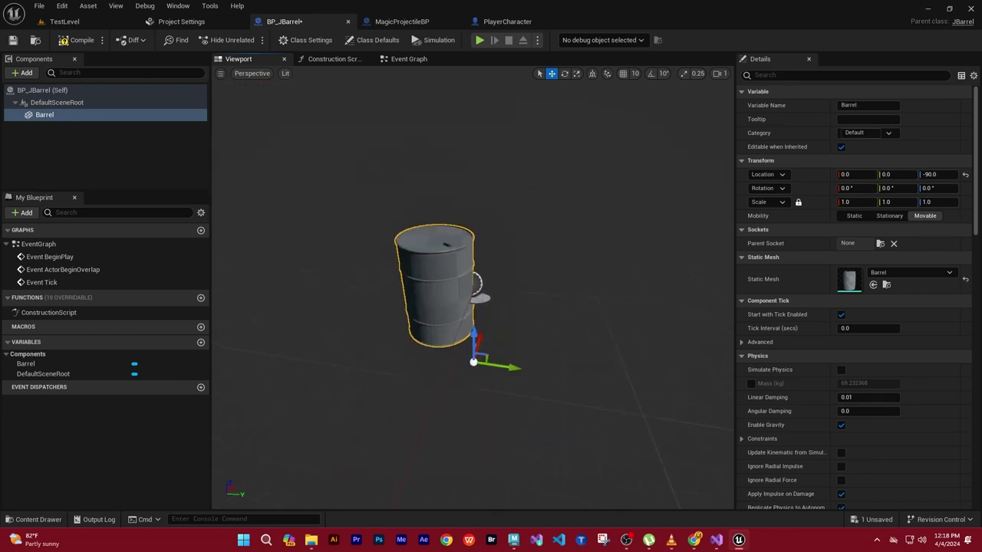
drag(513, 367, 528, 368)
key(ctrl+z)
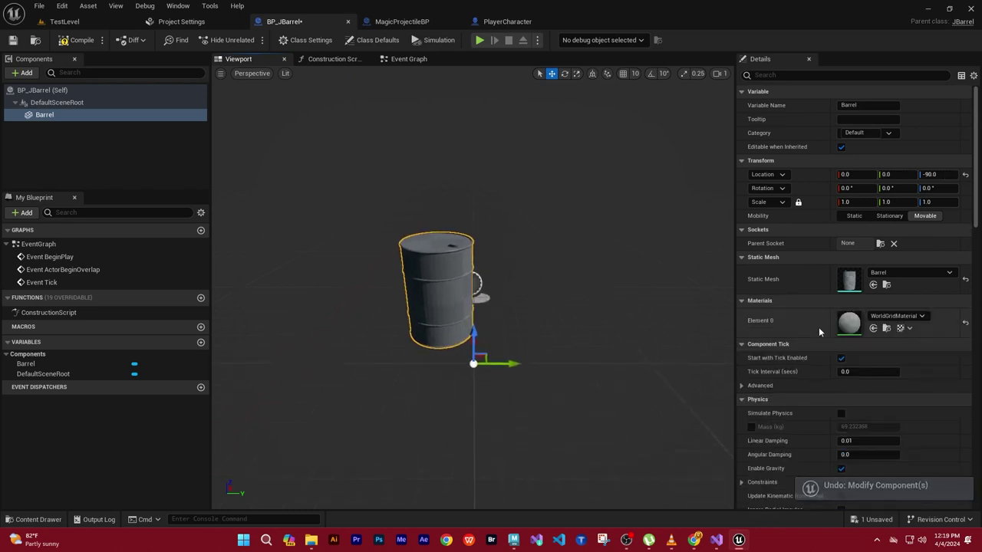
Apply the ML_Barrel material to the barrel's Element 0 slot, found by searching 'bar'.
click(910, 317)
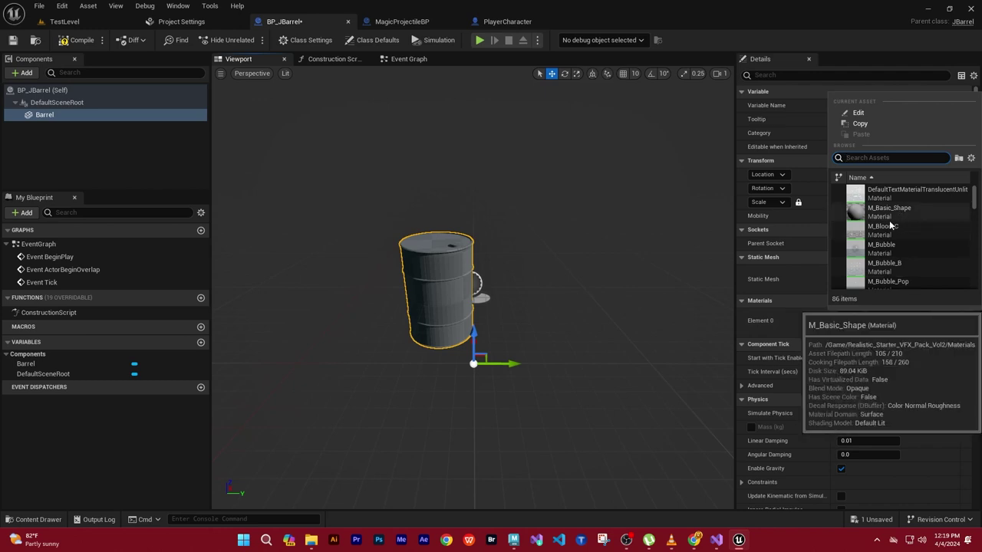
scroll(920, 223, down, 1)
scroll(928, 224, down, 1)
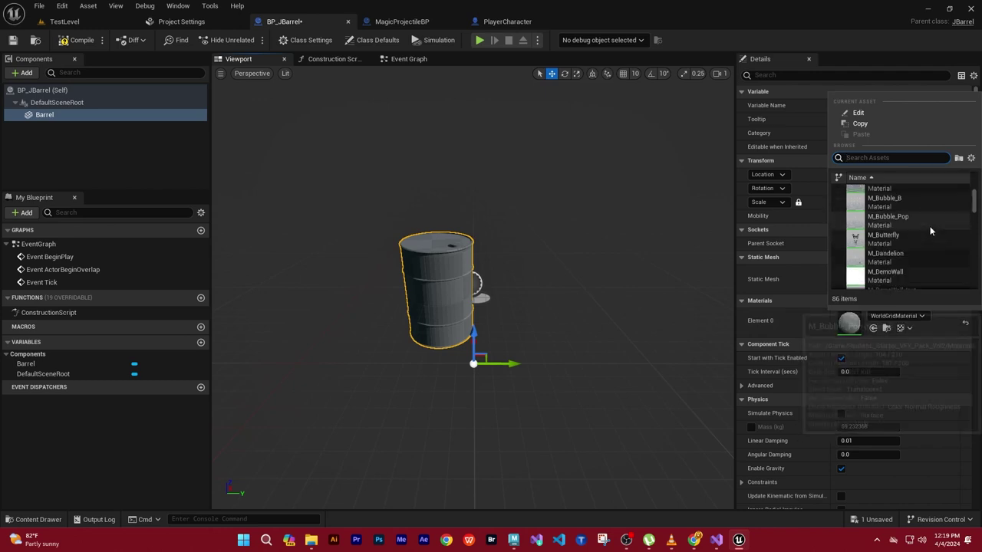
scroll(928, 226, down, 2)
scroll(930, 227, down, 2)
scroll(930, 228, down, 1)
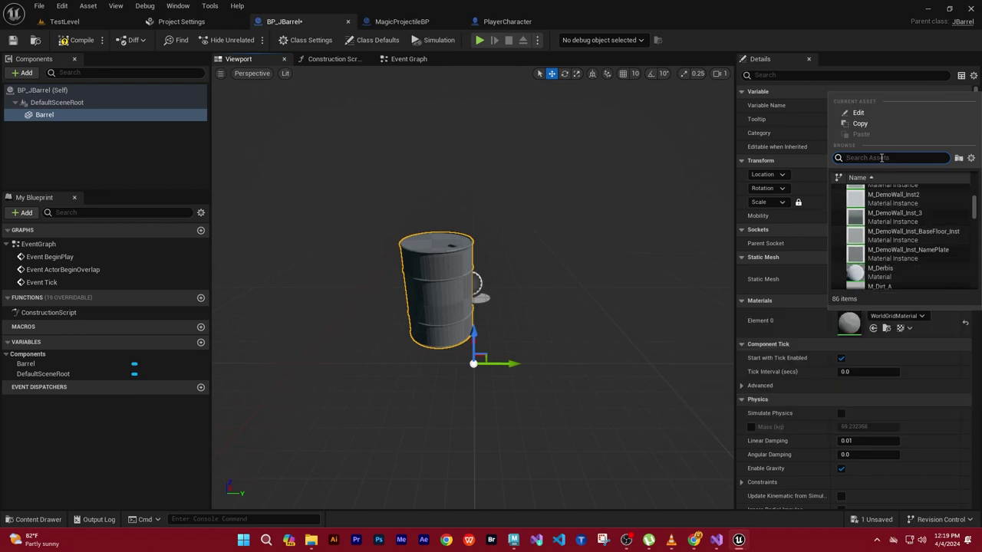
text(bar)
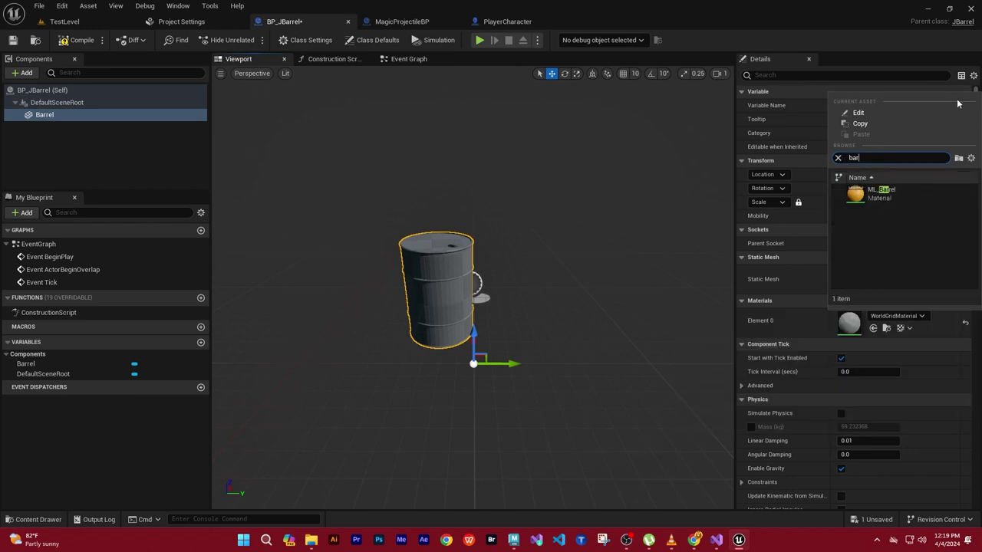
click(860, 194)
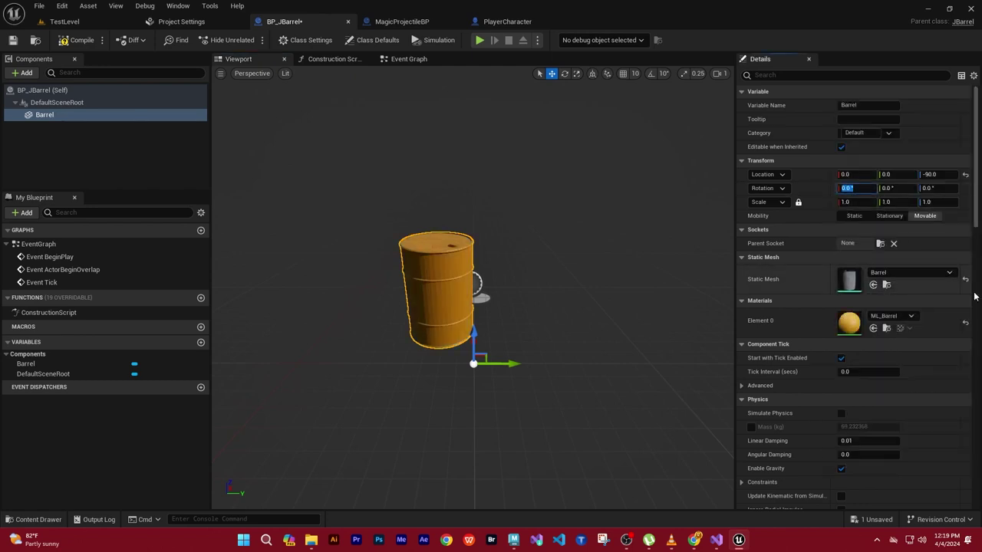
Review the barrel's zero rotation and BlockAllDynamic collision, then view it from above.
scroll(976, 219, down, 1)
scroll(977, 219, down, 2)
scroll(978, 247, down, 1)
scroll(978, 245, up, 1)
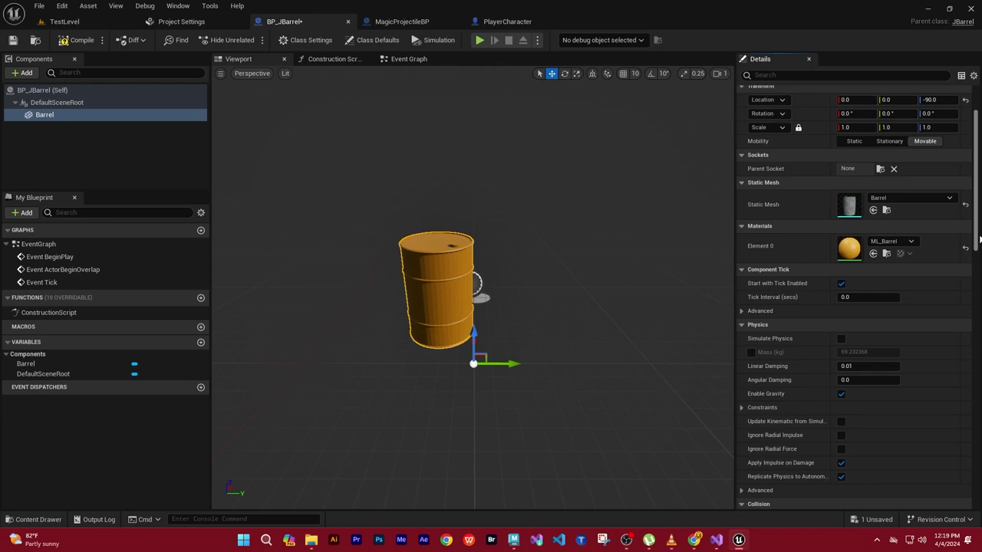
scroll(979, 241, up, 1)
scroll(979, 241, up, 1)
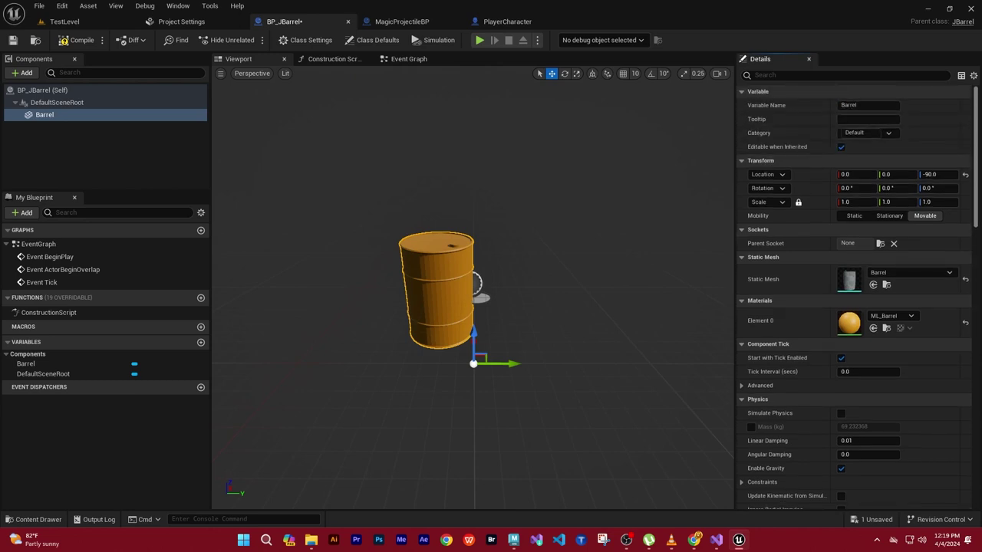
scroll(851, 292, down, 5)
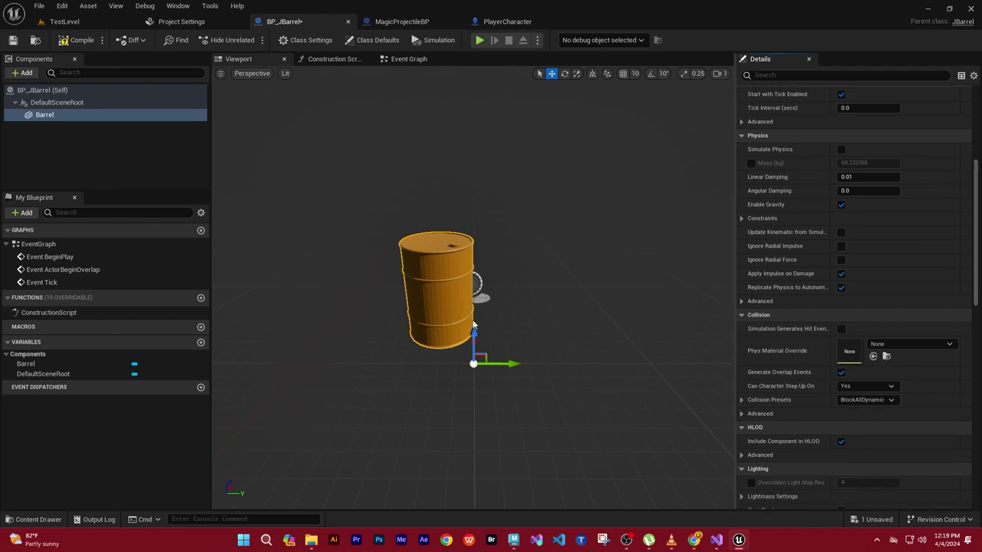
mouse_move(565, 300)
alt+mouse_down()
mouse_move(568, 361)
mouse_move(567, 303)
alt+mouse_up()
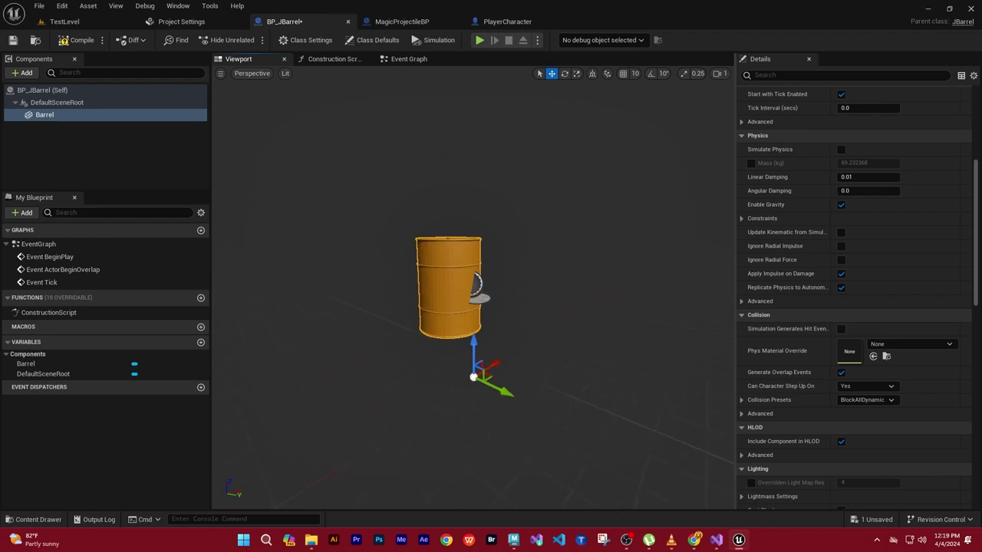
Compile the barrel blueprint and delete the old barrel from TestLevel.
click(75, 40)
click(65, 21)
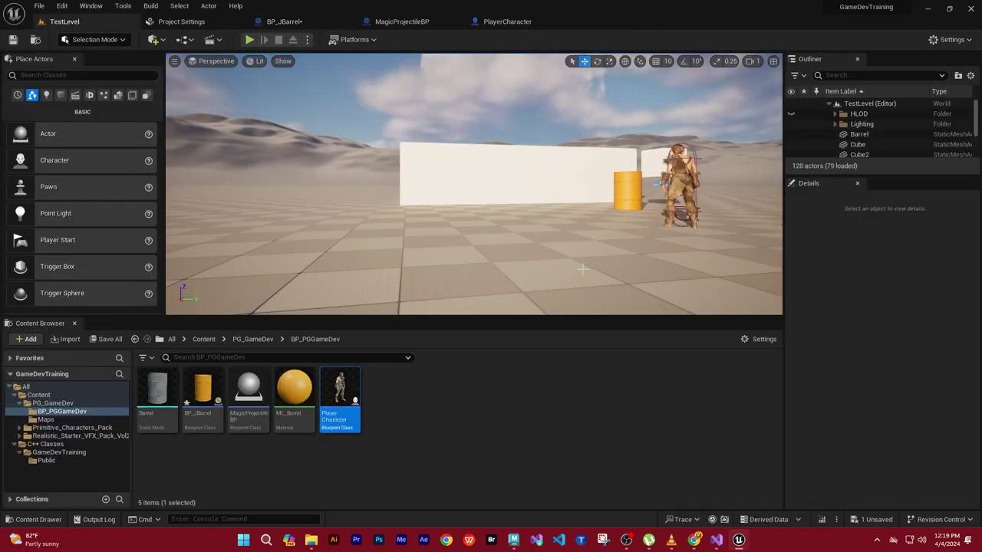
click(627, 192)
key(Delete)
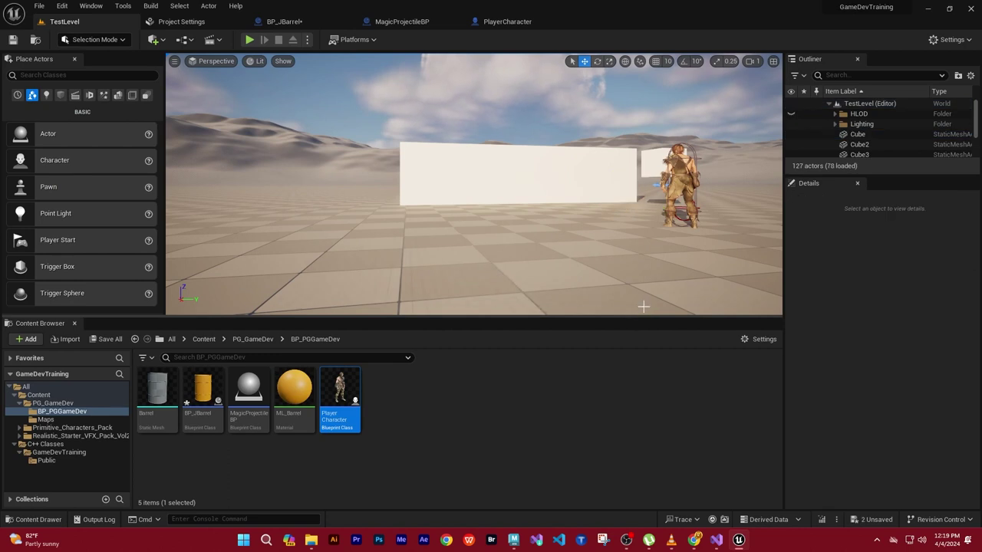
Place a BP_JBarrel actor on the ground near the player character.
click(202, 394)
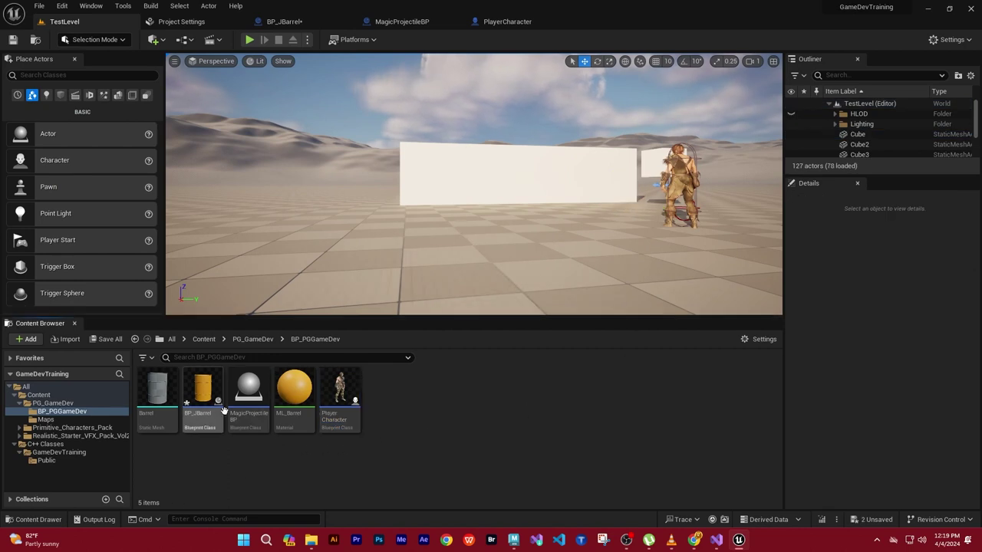
mouse_move(202, 391)
mouse_down()
mouse_move(604, 219)
mouse_move(611, 161)
mouse_up()
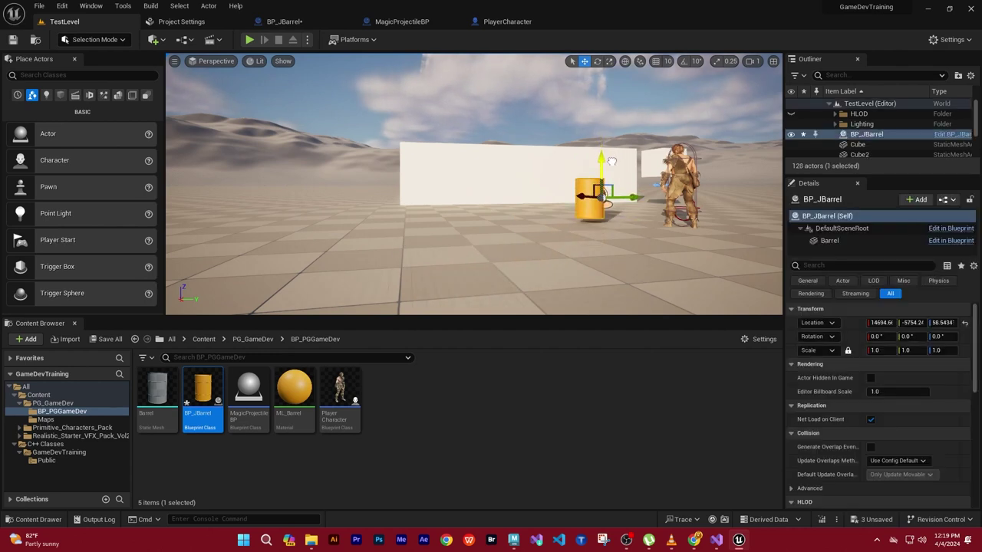
right_drag(608, 161, 536, 165)
mouse_move(604, 249)
alt+mouse_down()
mouse_move(429, 253)
mouse_move(437, 218)
alt+mouse_up()
mouse_move(471, 145)
mouse_down()
mouse_move(482, 154)
mouse_move(410, 235)
mouse_up()
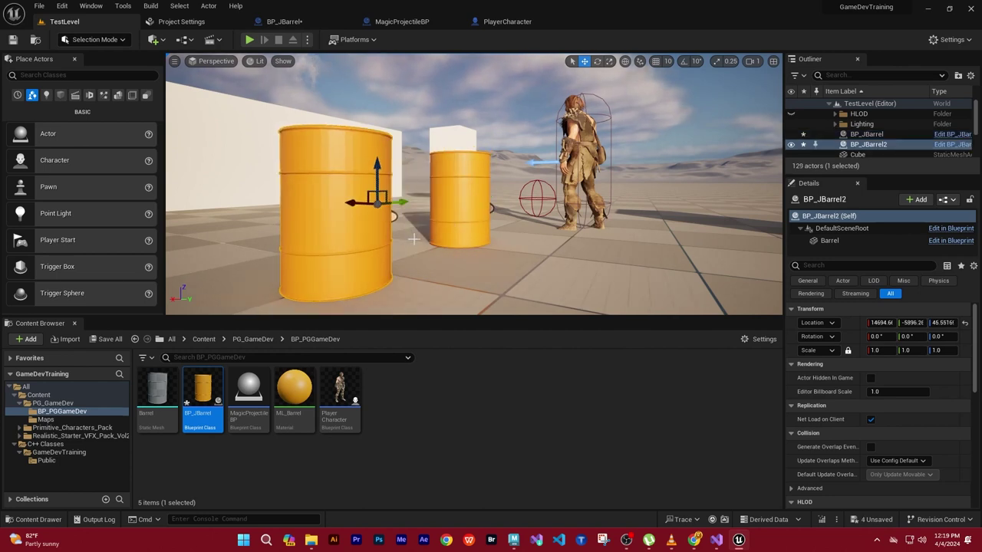
key(ctrl+z)
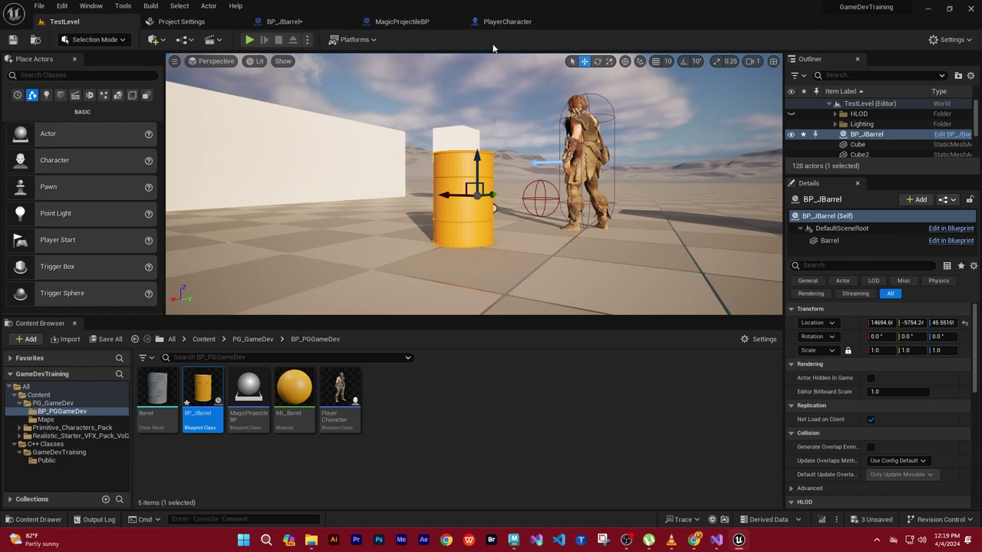
Frame the placed barrel in the viewport and orbit around it.
scroll(544, 130, down, 3)
key(f)
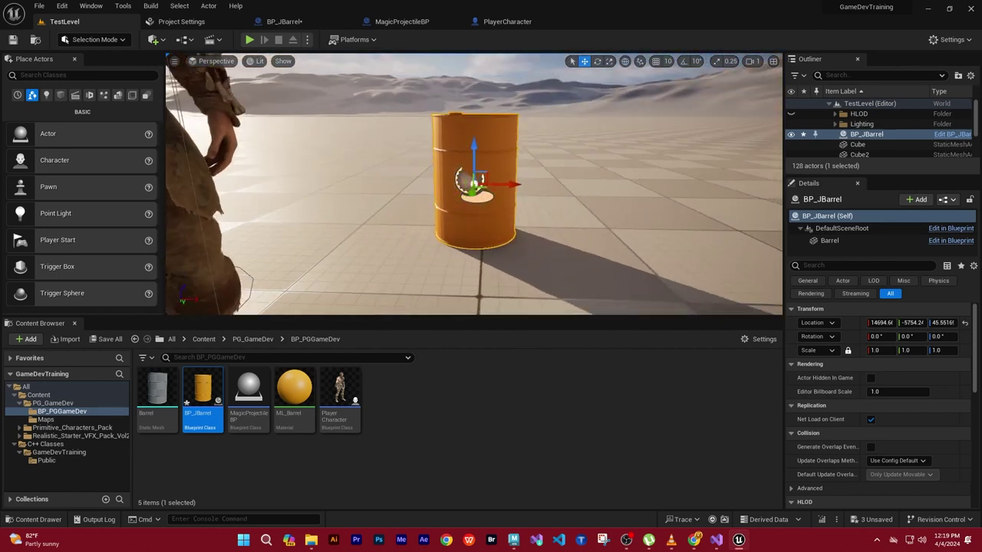
key(f)
mouse_move(473, 184)
alt+mouse_down()
mouse_move(499, 184)
mouse_move(470, 184)
alt+mouse_up()
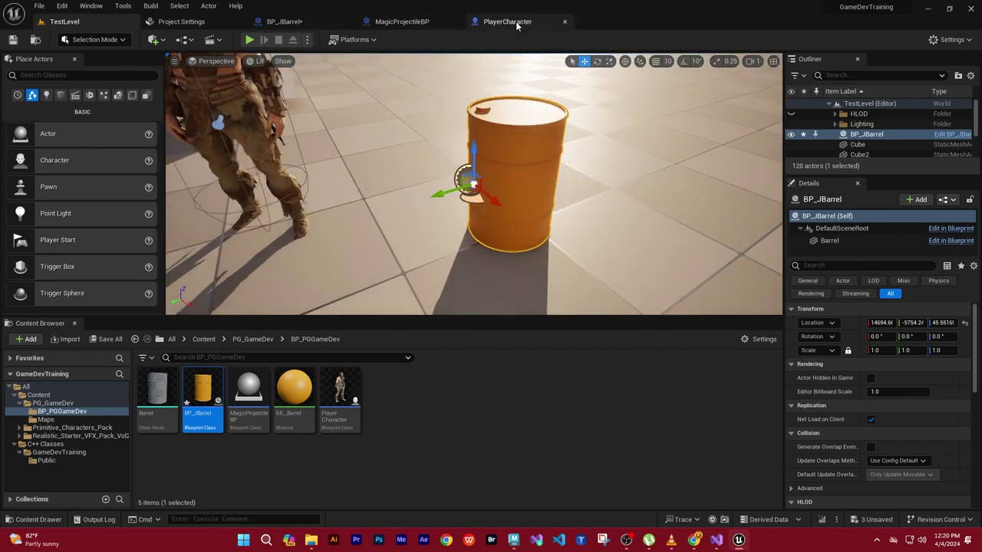
In BP_JBarrel, switch the barrel mesh's Visible setting off and back on.
click(414, 26)
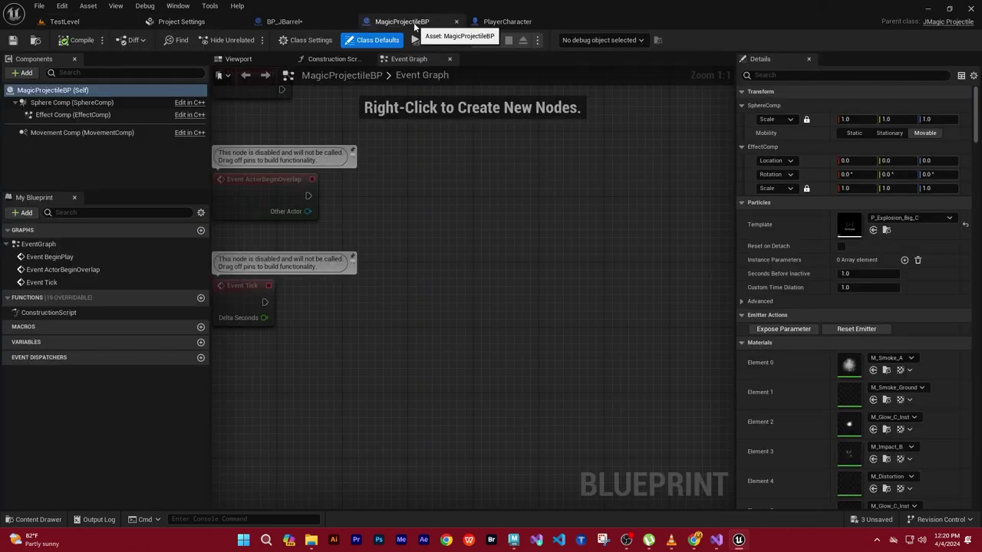
click(287, 23)
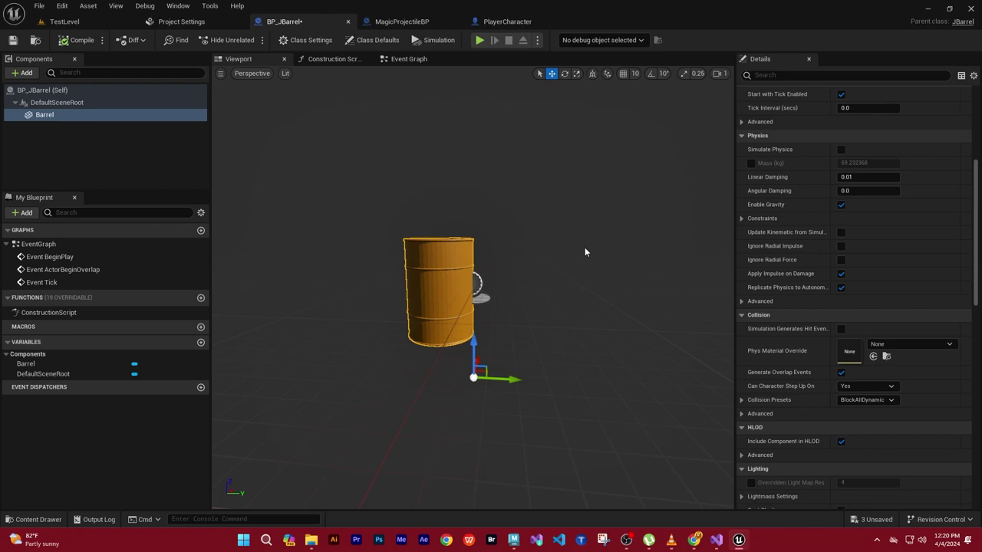
mouse_move(583, 264)
mouse_down()
mouse_move(591, 230)
mouse_move(568, 230)
mouse_up()
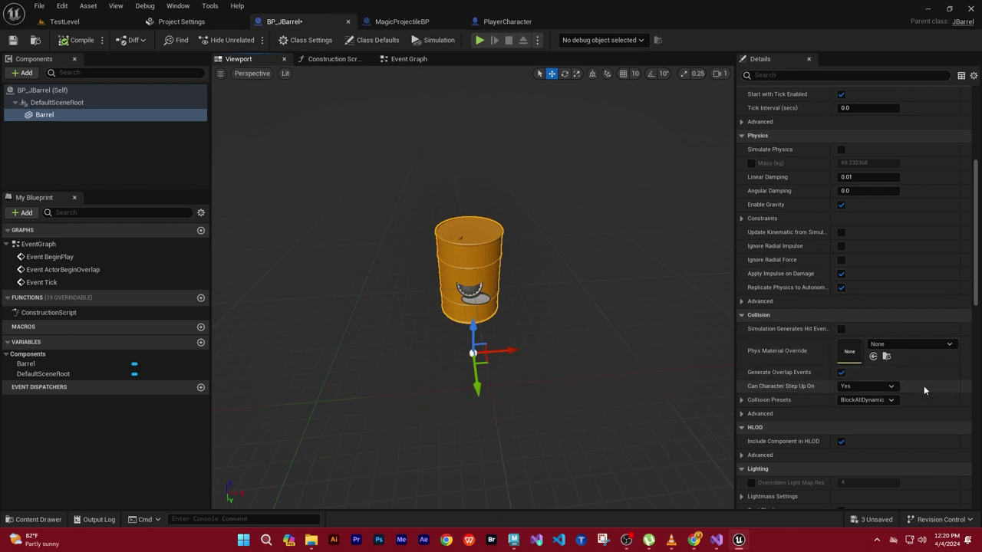
scroll(851, 237, up, 2)
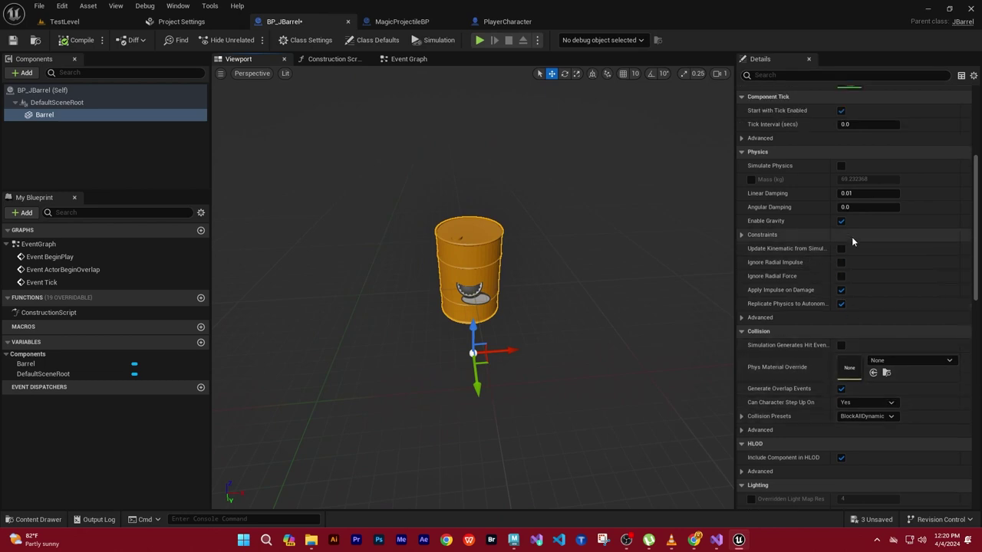
scroll(852, 238, up, 2)
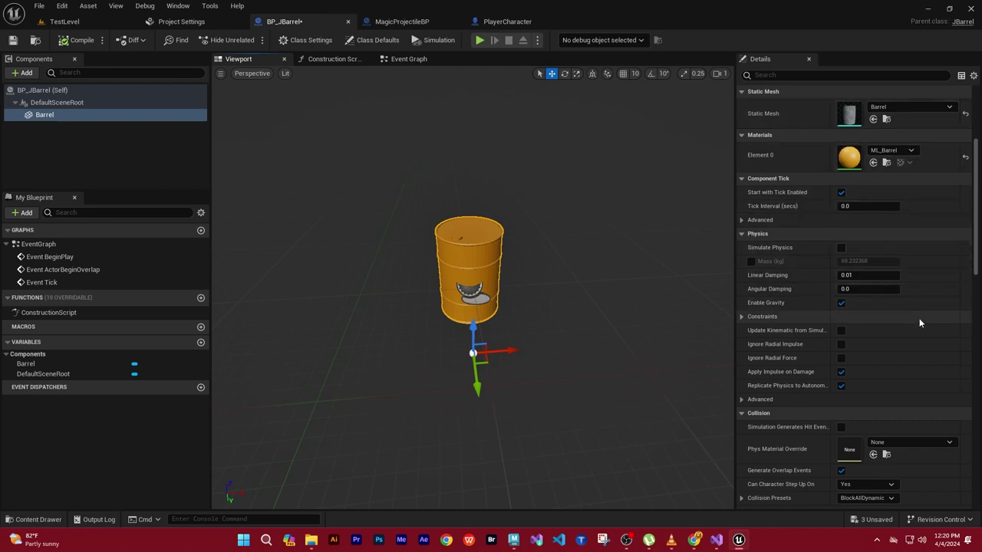
scroll(918, 319, down, 3)
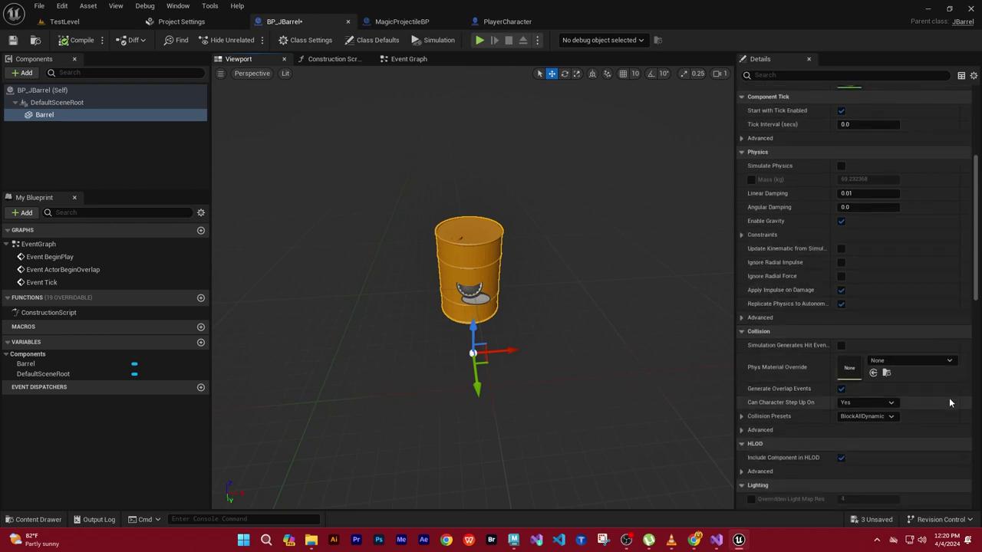
scroll(948, 398, down, 1)
scroll(948, 399, down, 1)
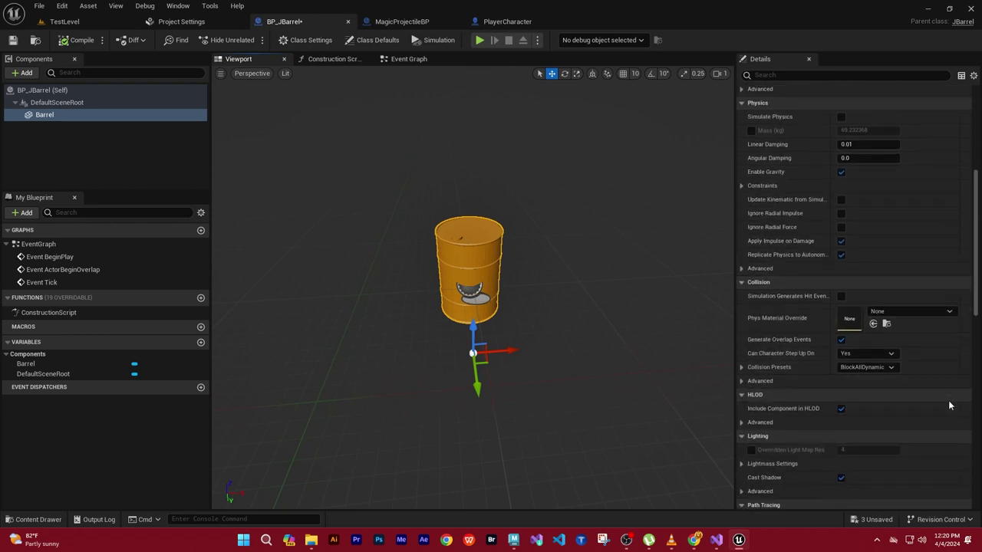
scroll(949, 402, down, 1)
scroll(948, 402, down, 1)
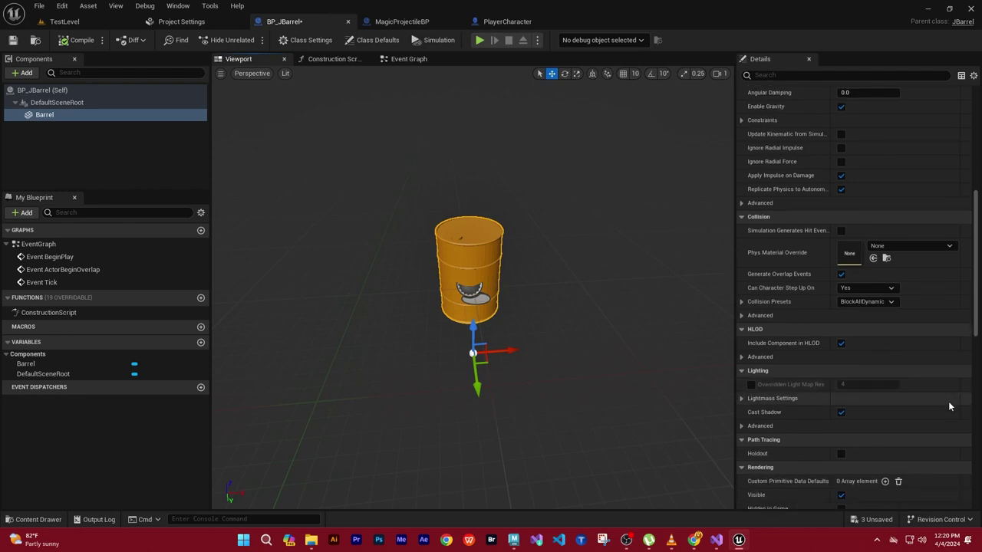
click(841, 495)
click(841, 495)
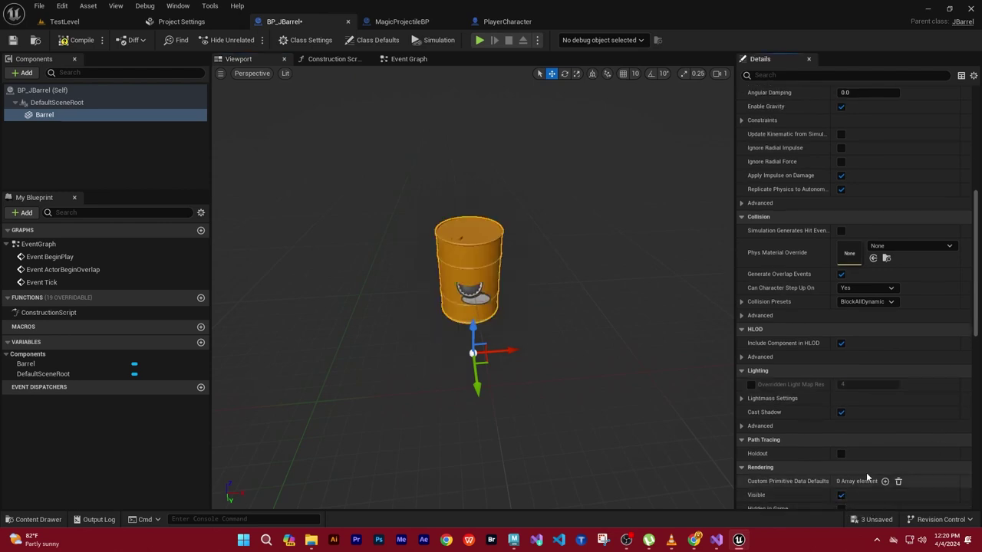
Filter the component Details by 'visi' and reselect the Barrel component.
scroll(920, 412, down, 2)
scroll(921, 412, down, 1)
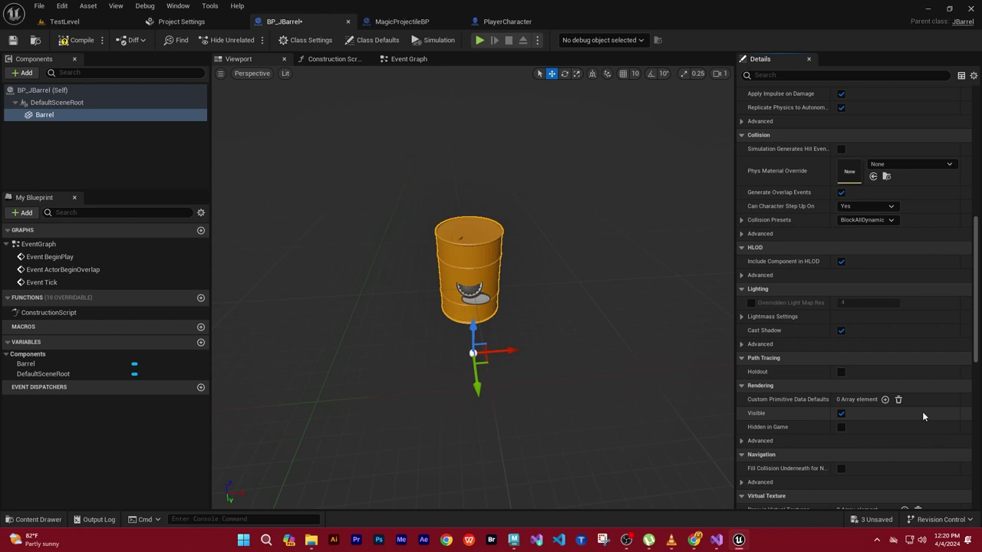
scroll(922, 411, down, 1)
scroll(922, 411, down, 2)
scroll(923, 412, down, 2)
scroll(924, 412, down, 2)
scroll(924, 412, down, 2)
scroll(923, 412, down, 3)
scroll(923, 412, down, 2)
scroll(924, 411, down, 1)
scroll(923, 411, down, 2)
scroll(923, 411, down, 1)
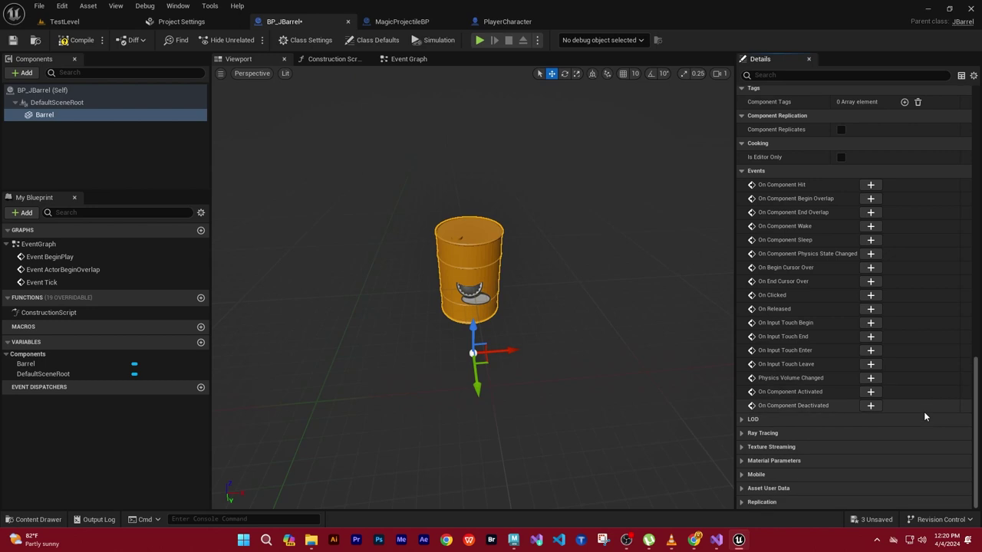
click(55, 103)
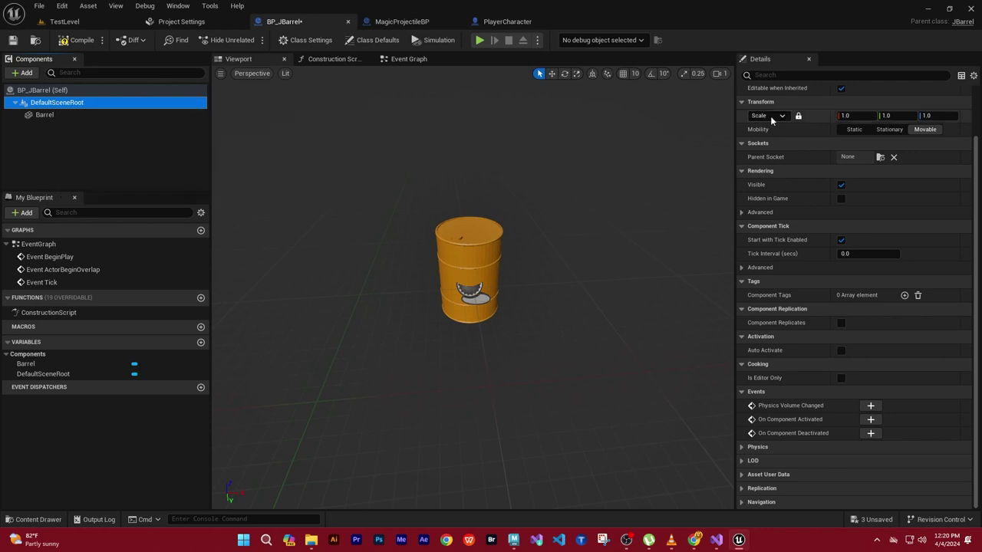
click(790, 75)
text(visi)
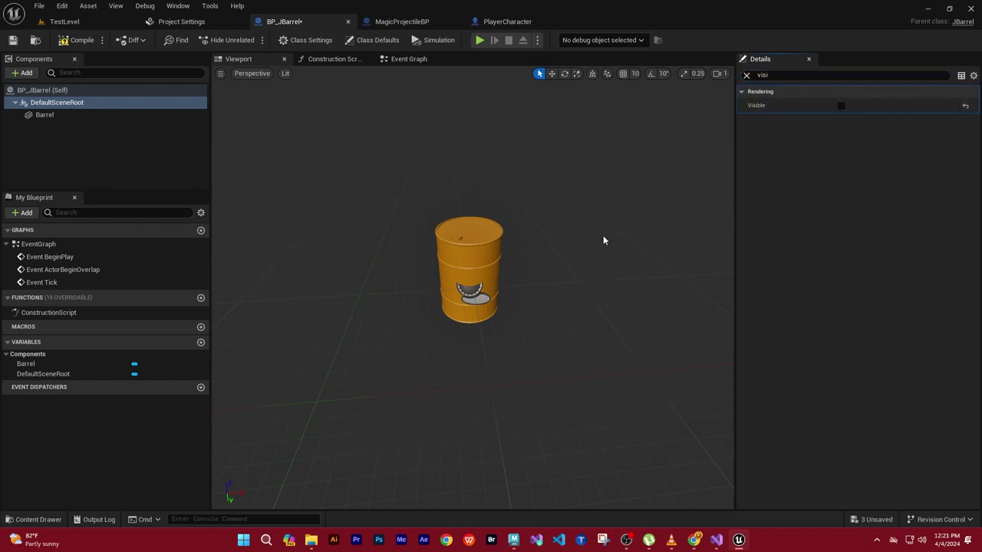
click(47, 115)
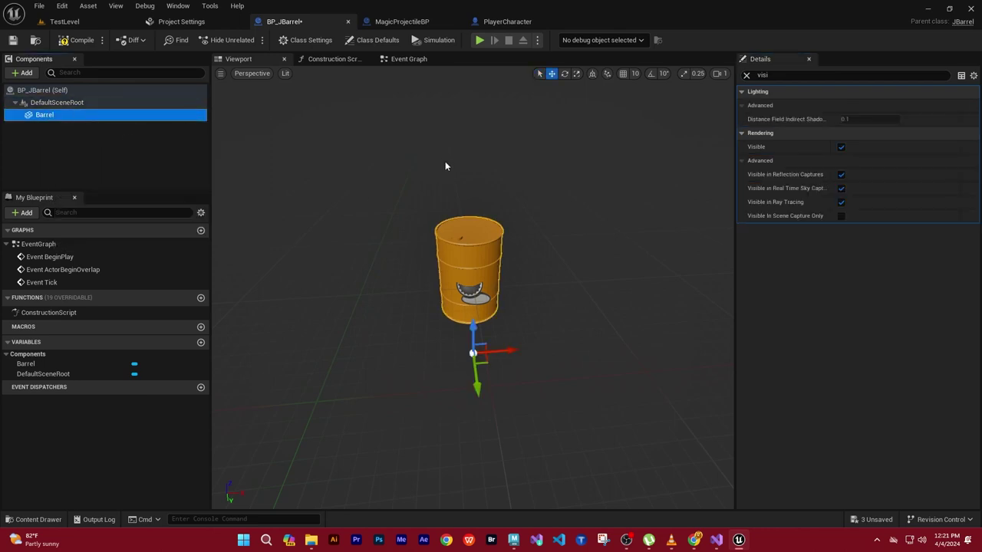
Switch Barrel visibility off and on again, then view the barrel, character and cubes in TestLevel.
click(64, 21)
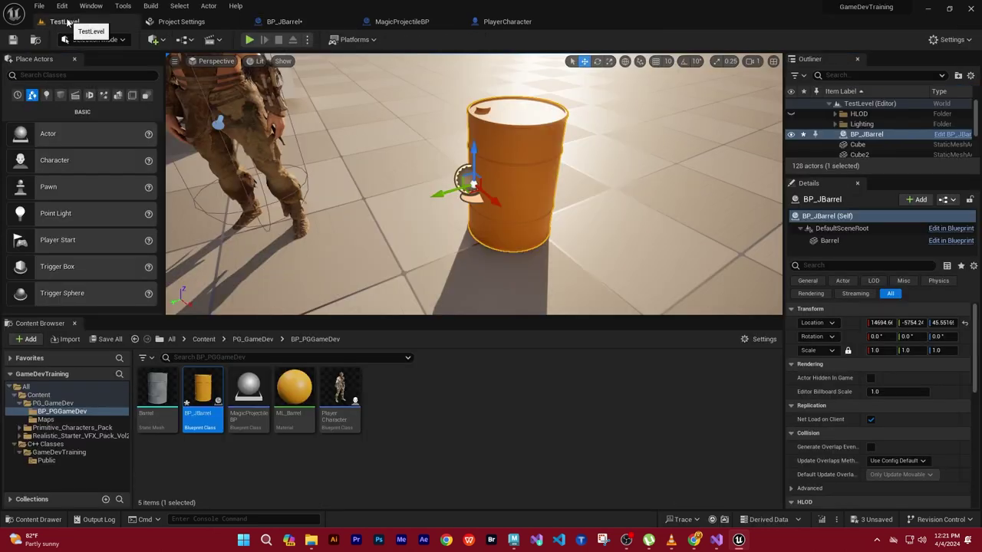
alt+drag(475, 184, 491, 184)
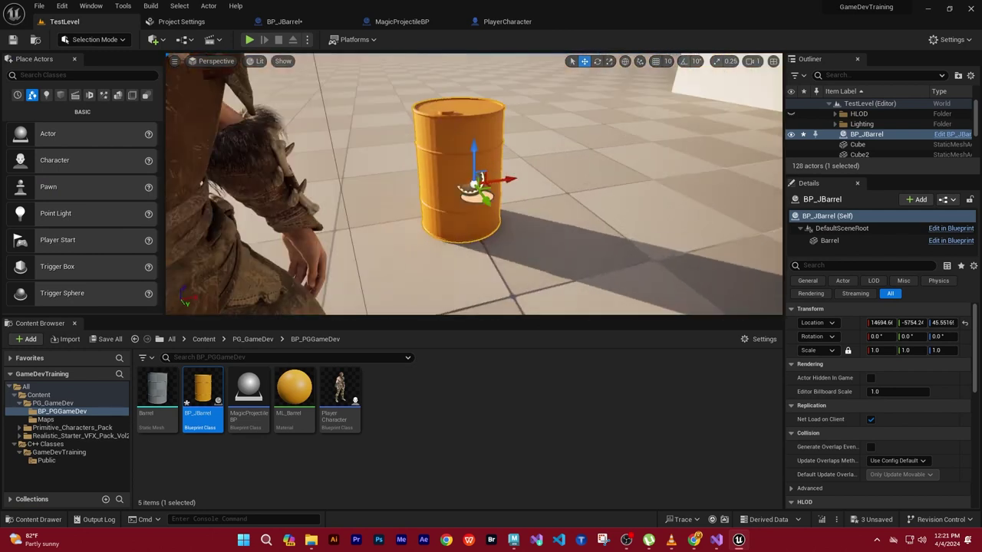
click(284, 22)
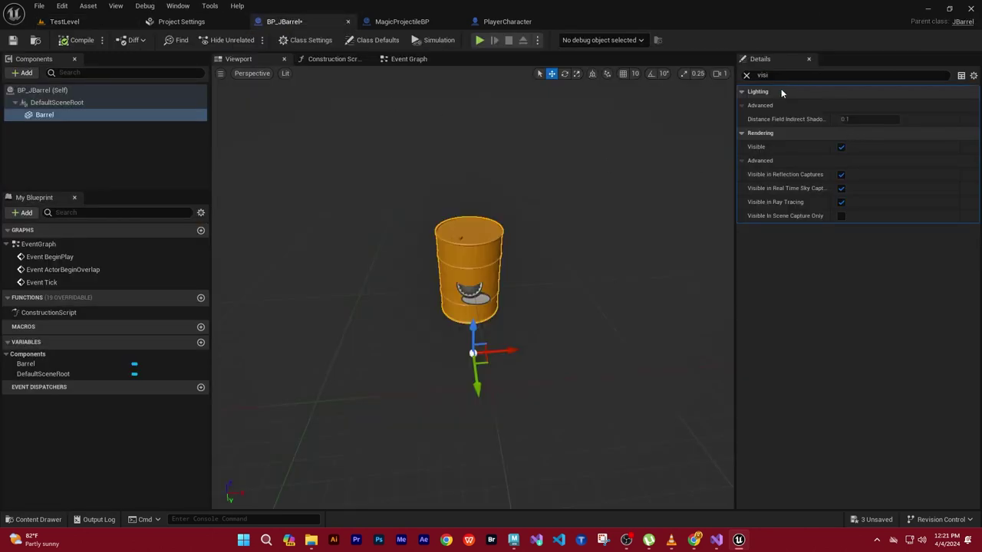
click(840, 147)
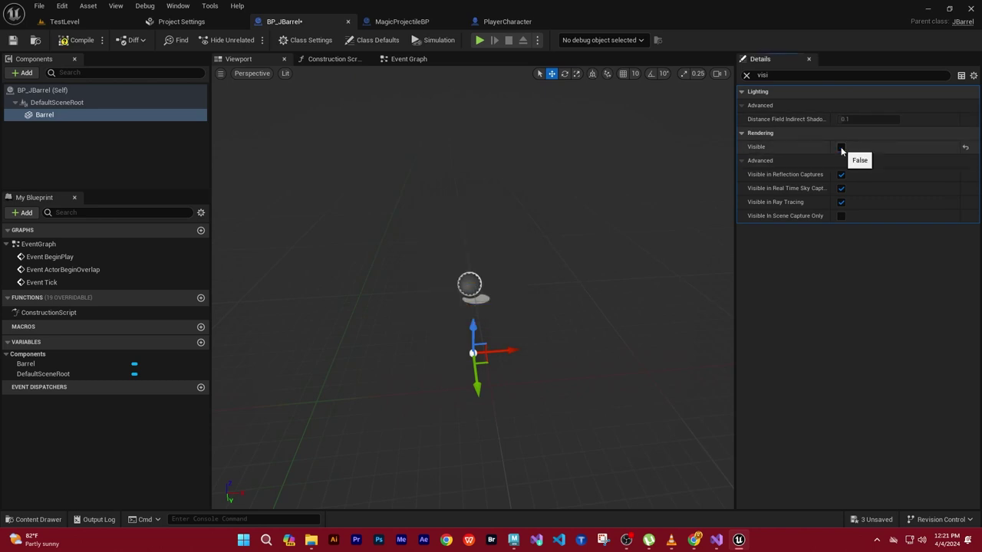
click(841, 147)
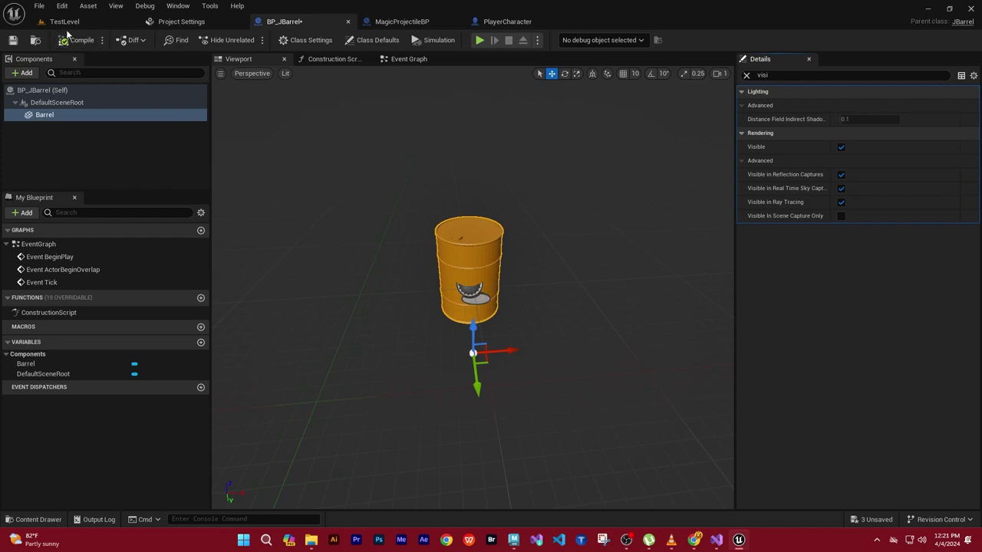
click(65, 21)
mouse_move(566, 184)
alt+mouse_down()
mouse_move(567, 291)
mouse_move(583, 291)
alt+mouse_up()
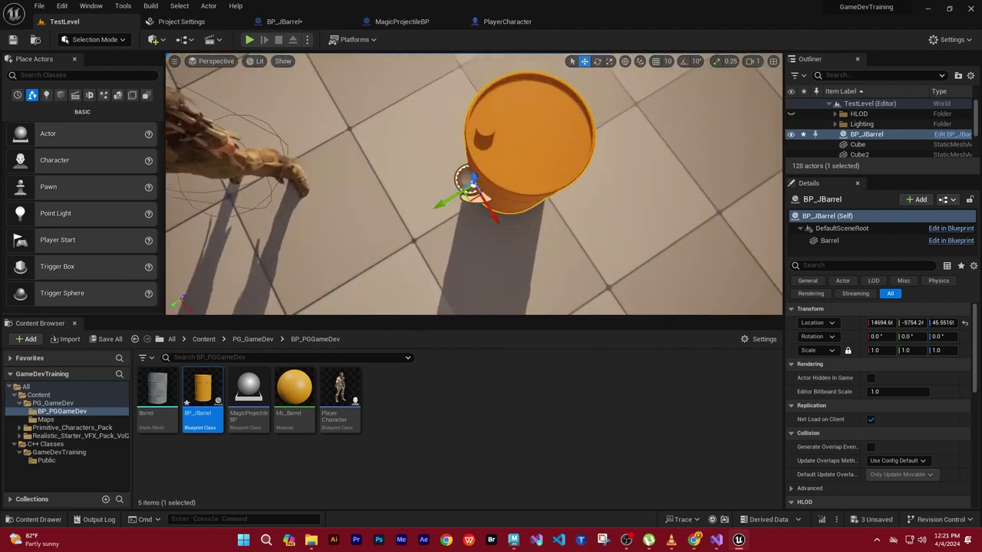
Move the barrel's pivot to its base, set it as Pivot Offset, and view it close up.
alt+right_drag(582, 292, 645, 292)
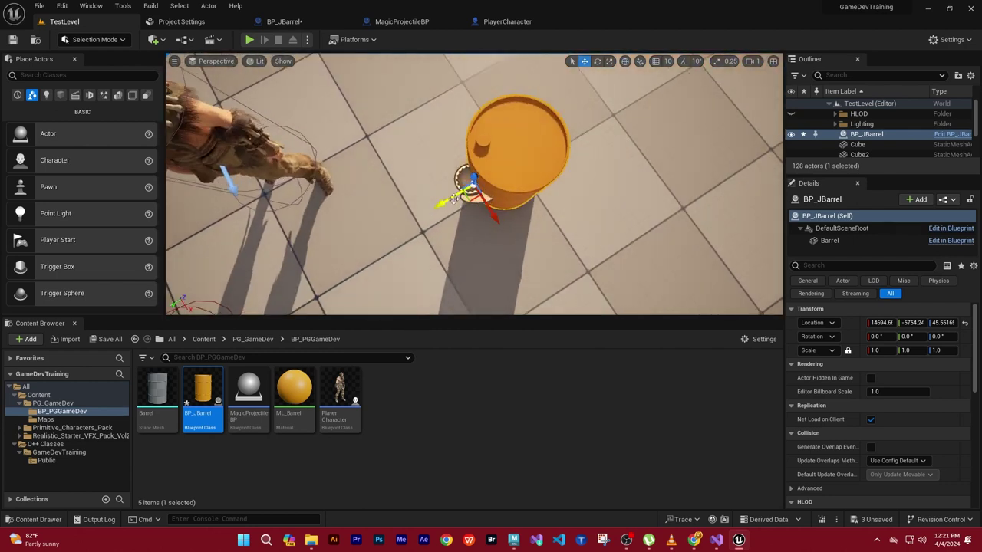
middle_drag(448, 204, 497, 182)
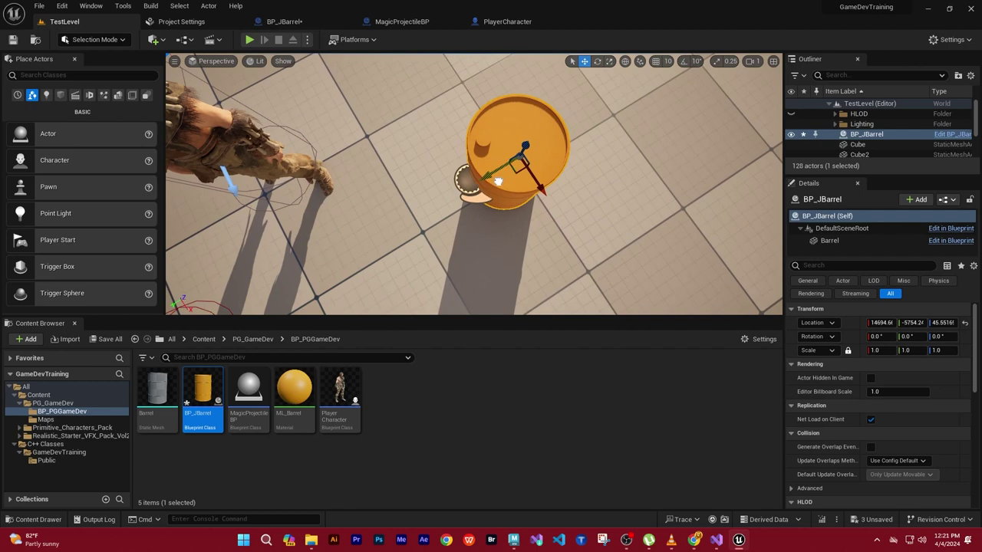
alt+drag(611, 207, 532, 187)
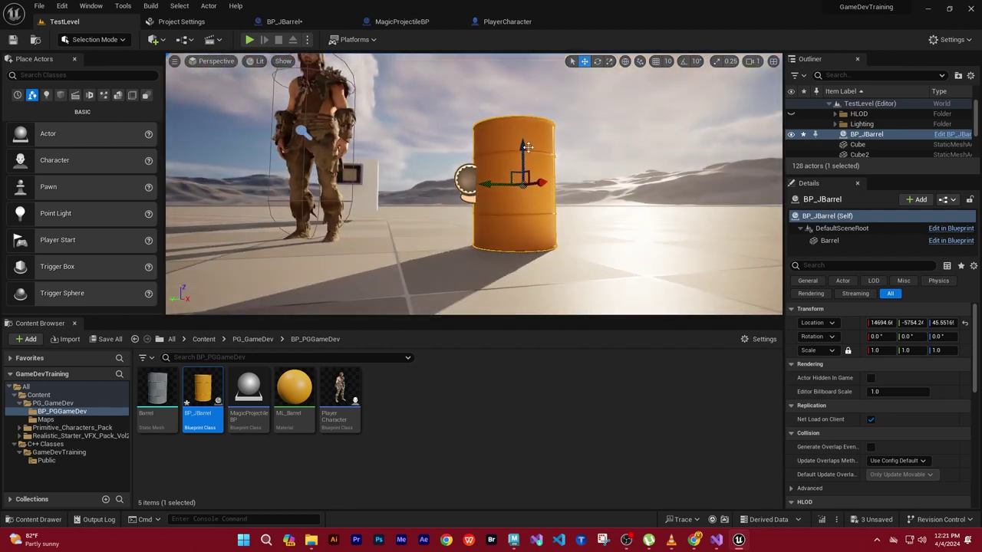
middle_drag(533, 187, 540, 208)
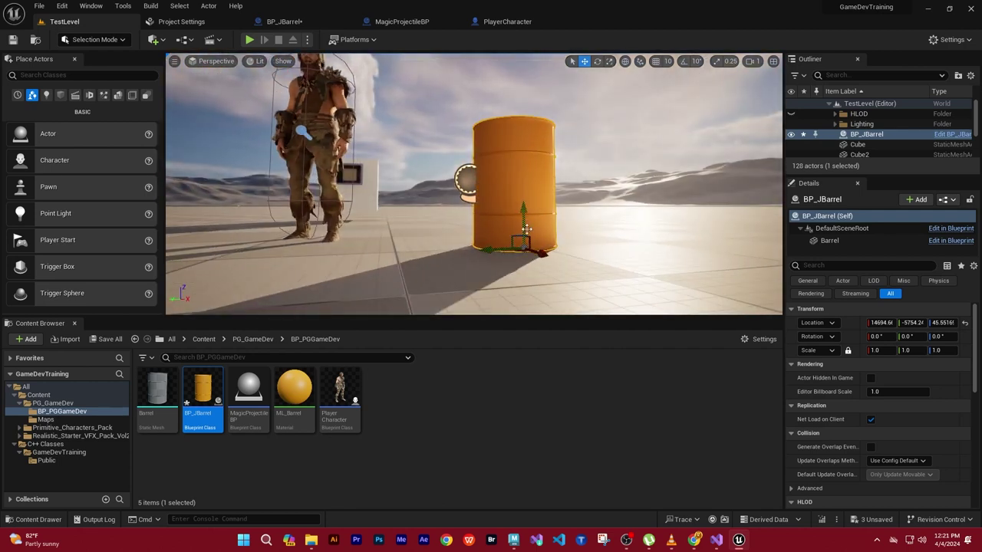
right_click(526, 228)
mouse_move(587, 428)
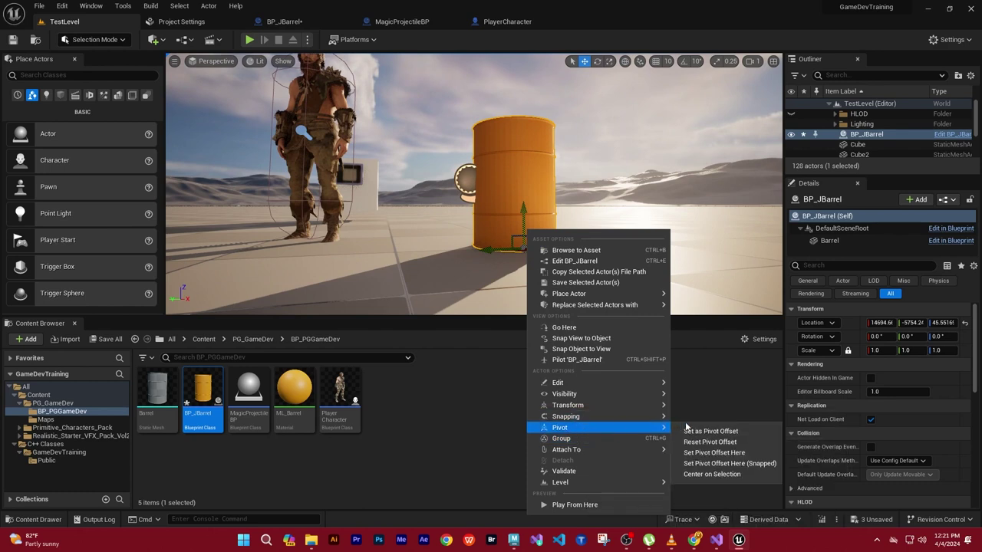
click(710, 430)
alt+drag(491, 184, 430, 230)
alt+drag(538, 198, 515, 135)
scroll(488, 168, down, 3)
mouse_move(488, 167)
alt+mouse_down()
mouse_move(550, 165)
mouse_move(504, 158)
mouse_move(506, 134)
alt+mouse_up()
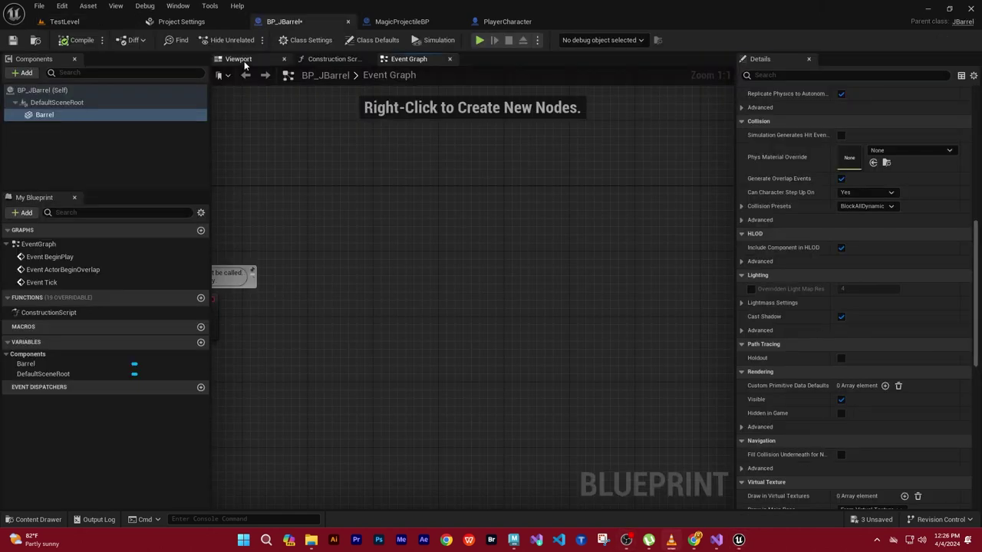
Add a Component Has Tag node in BP_JBarrel's Event Graph, then delete it.
mouse_move(317, 260)
alt+mouse_down()
mouse_move(322, 230)
mouse_move(322, 261)
alt+mouse_up()
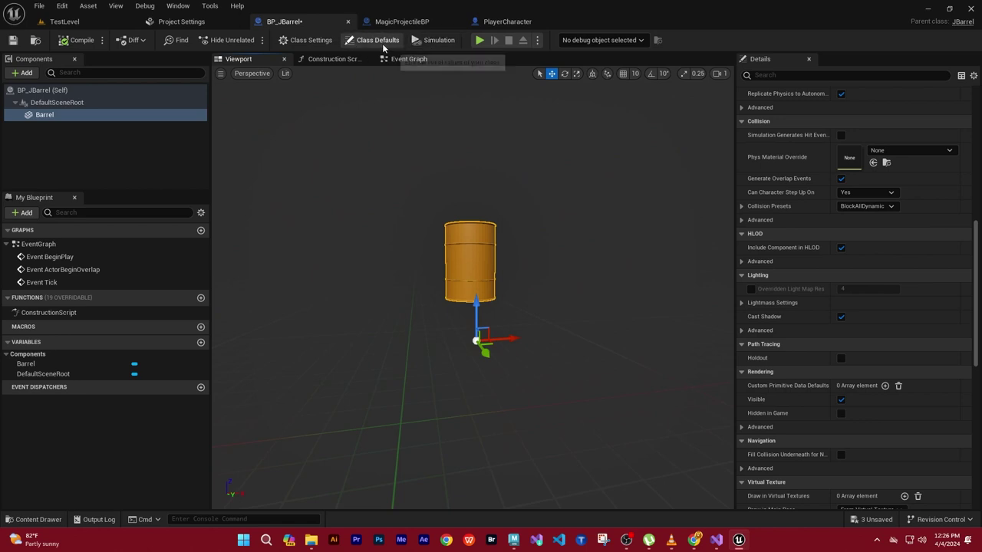
click(406, 59)
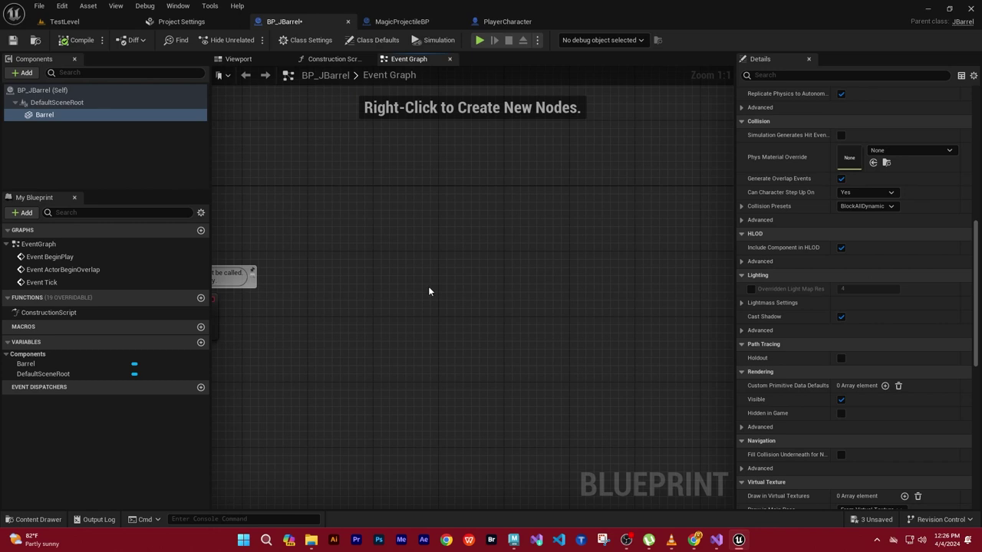
right_click(405, 254)
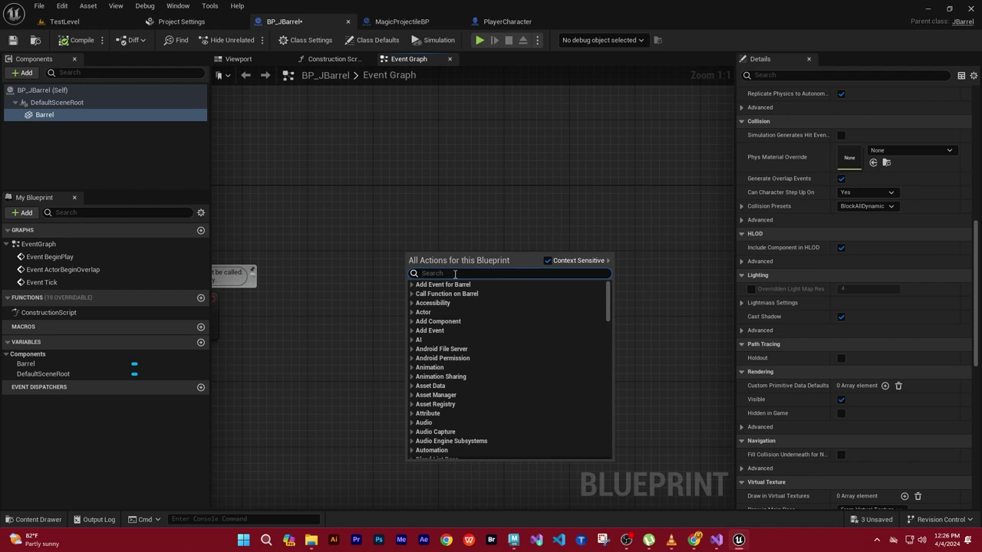
text(on)
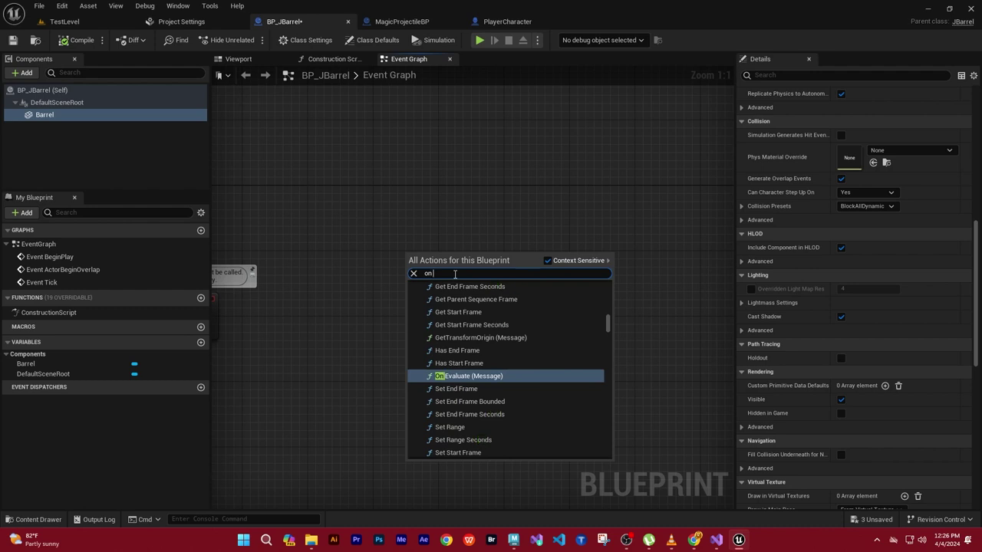
text( compone)
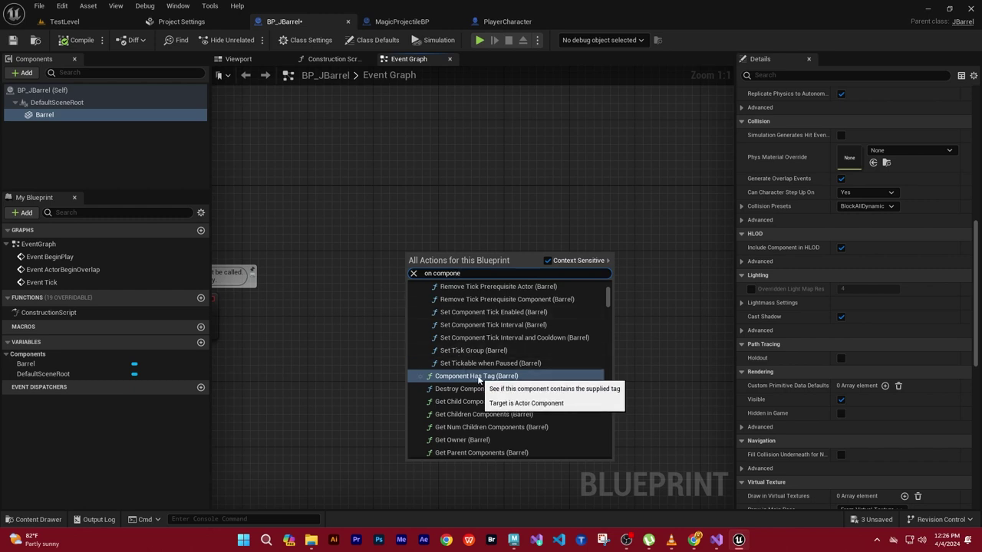
click(477, 376)
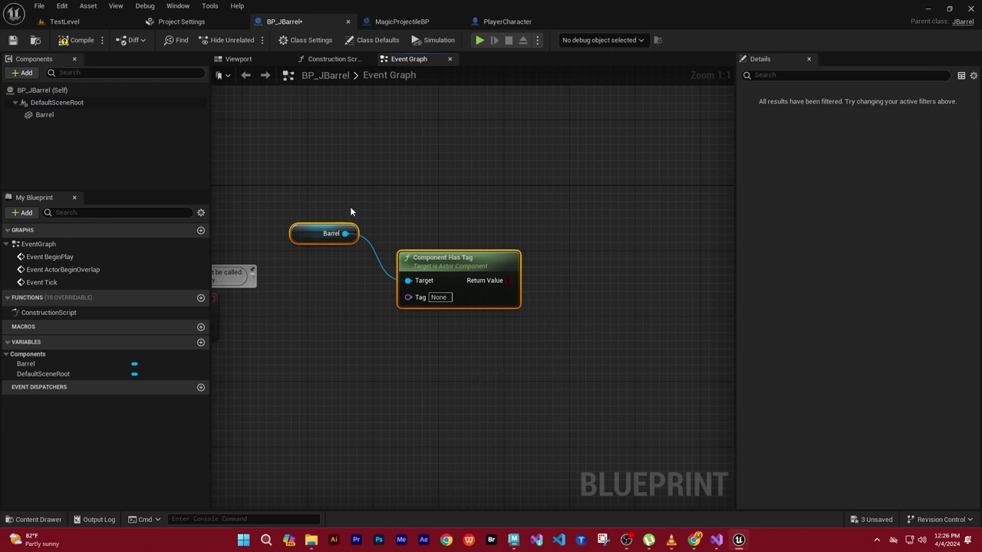
key(Delete)
Add an On Component Hit (Barrel) event to the Event Graph.
right_click(452, 337)
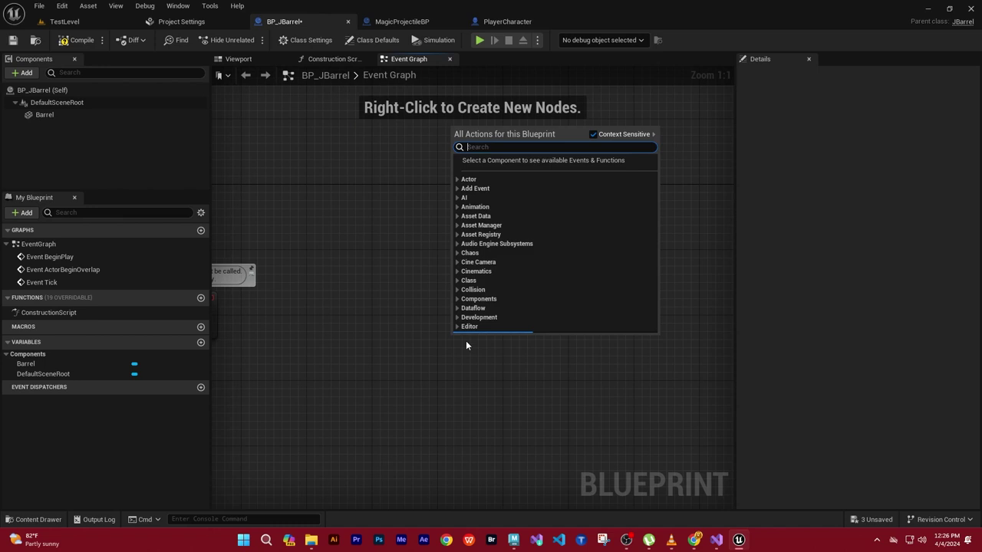
click(49, 115)
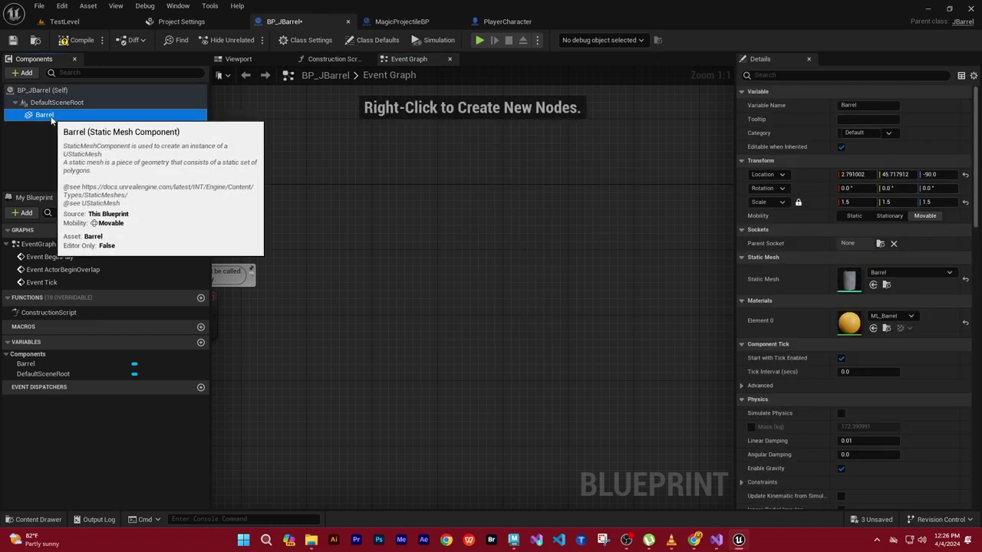
right_click(374, 254)
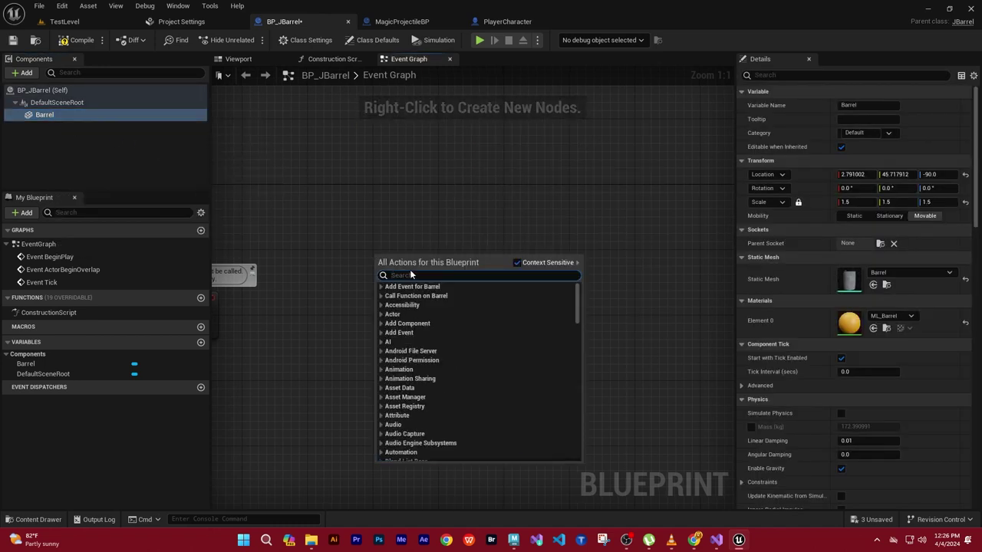
text(on componen)
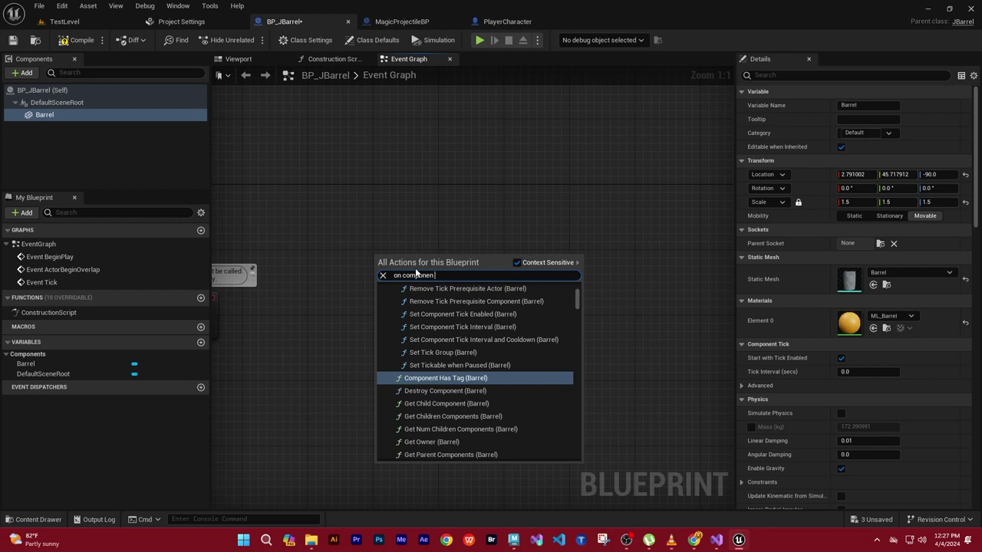
text(hit)
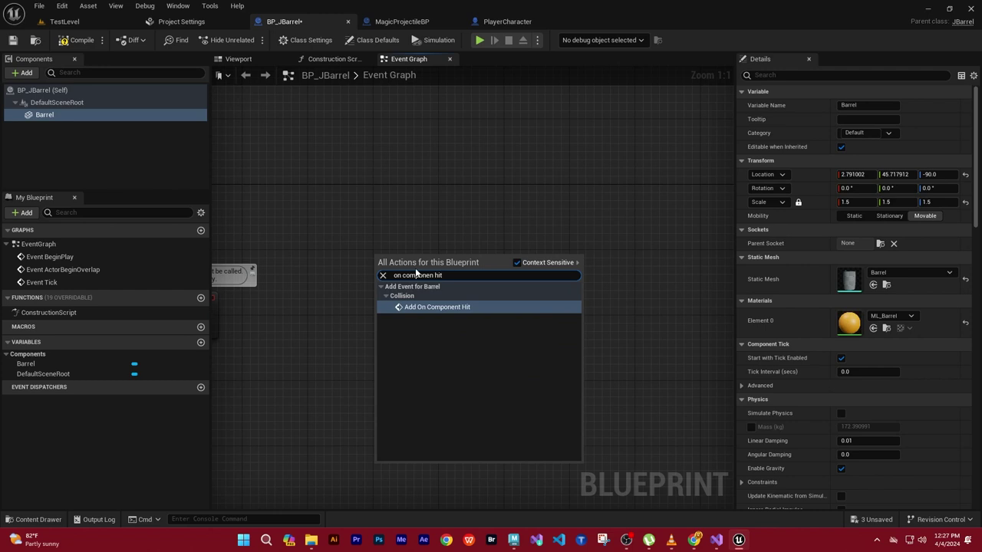
key(Return)
mouse_move(459, 265)
mouse_move(432, 232)
mouse_down()
mouse_move(423, 240)
mouse_move(560, 239)
mouse_up()
Search the action list for 'fire' and close it without adding a node.
text(fire)
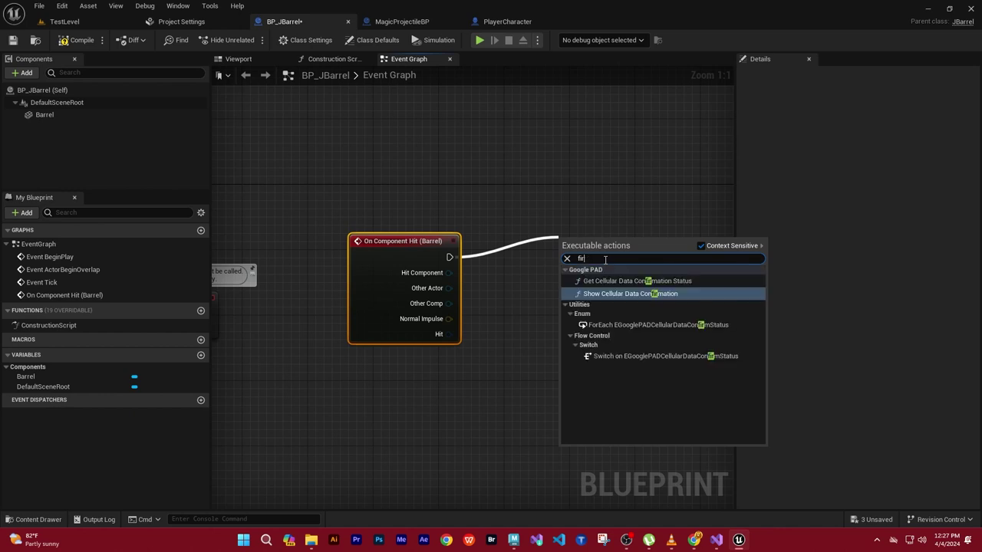
key(BackSpace)
key(BackSpace)
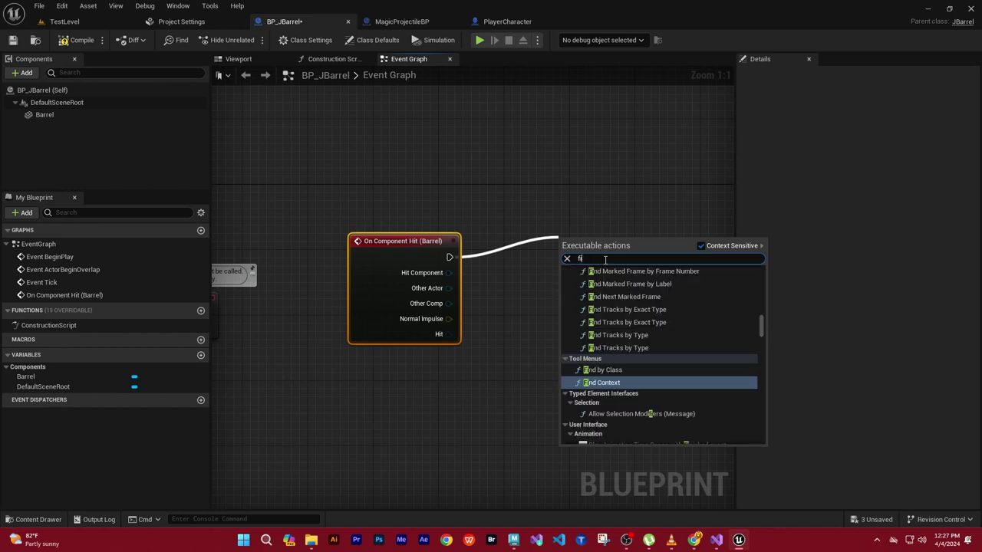
key(BackSpace)
key(BackSpace)
click(537, 353)
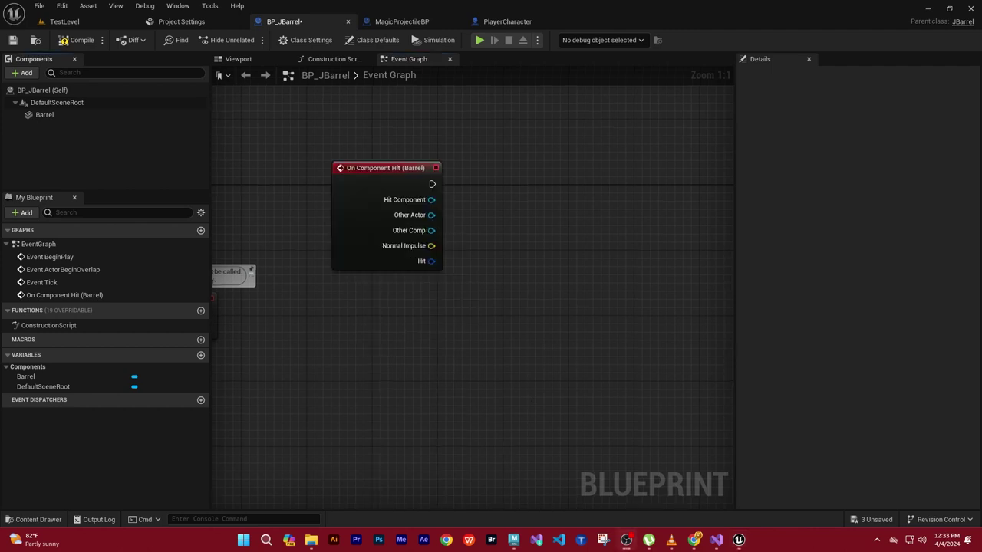
Enable Simulate Physics on the Barrel component, then compile and save the blueprint.
click(31, 117)
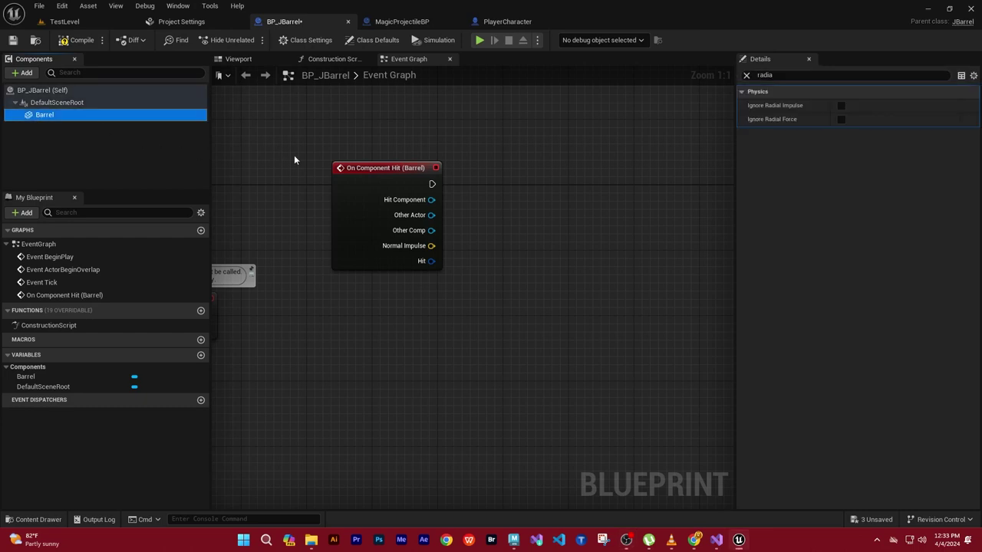
click(746, 75)
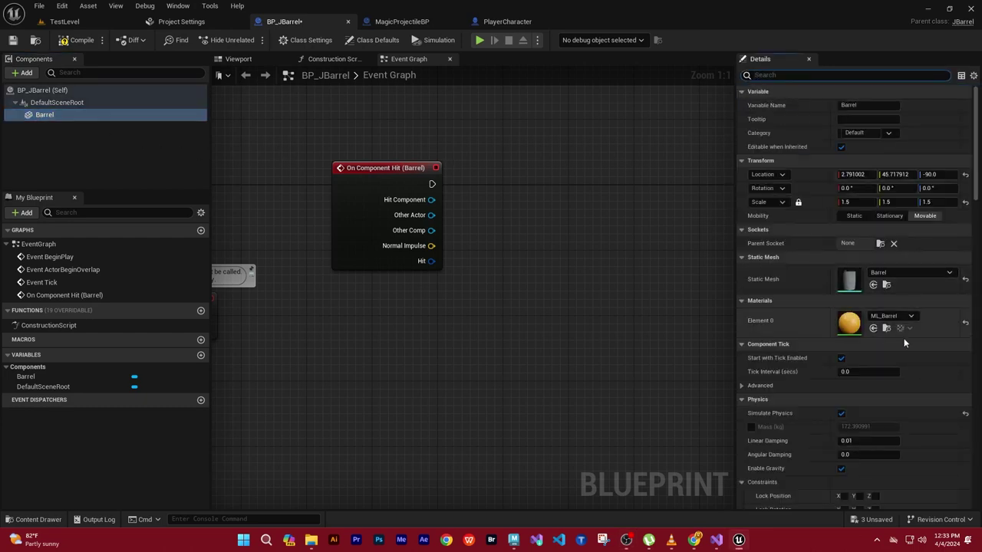
scroll(923, 378, down, 2)
scroll(924, 381, down, 2)
scroll(924, 381, down, 1)
scroll(924, 381, down, 2)
scroll(924, 382, down, 2)
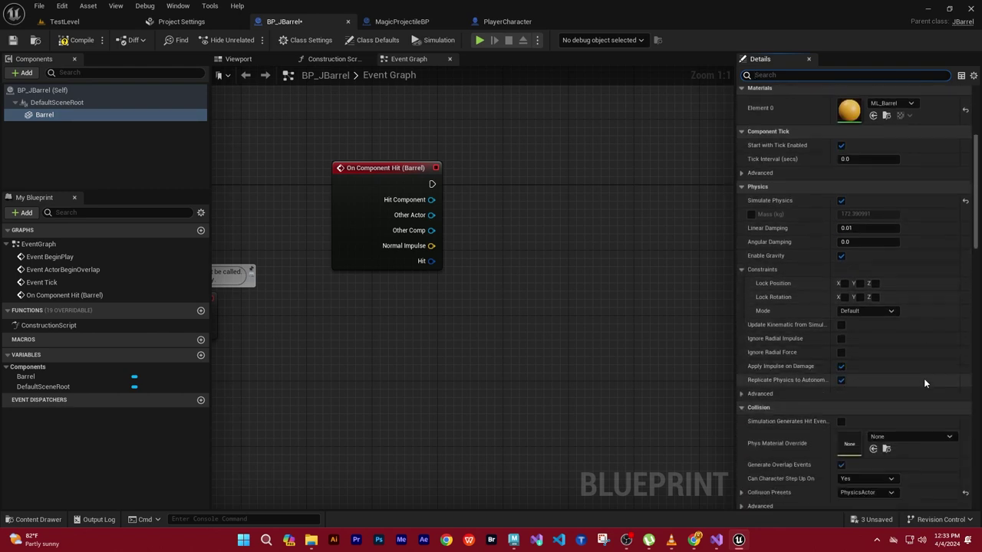
scroll(923, 379, up, 3)
scroll(924, 378, up, 1)
scroll(924, 378, down, 1)
scroll(924, 379, up, 1)
scroll(924, 378, up, 2)
scroll(924, 379, down, 3)
scroll(924, 379, down, 3)
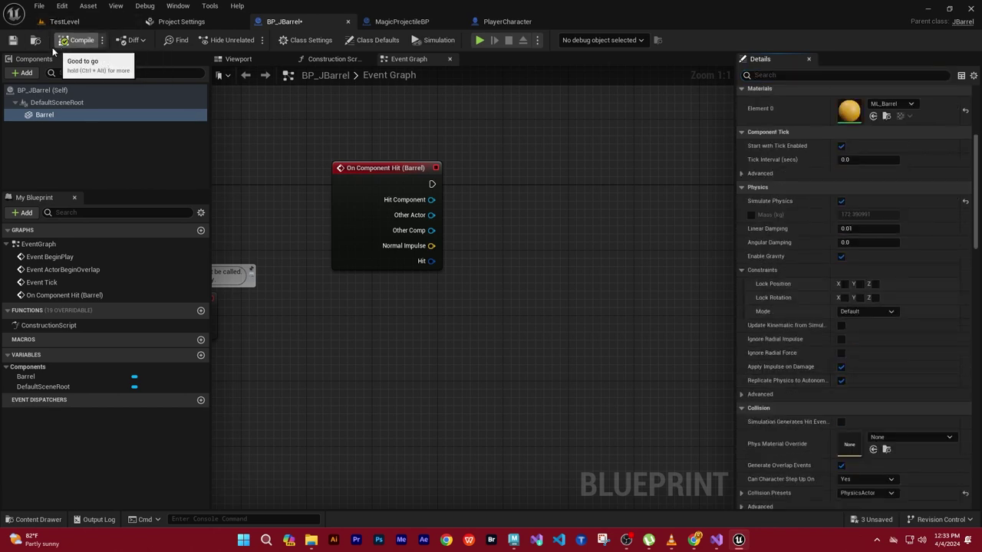
click(12, 40)
click(61, 9)
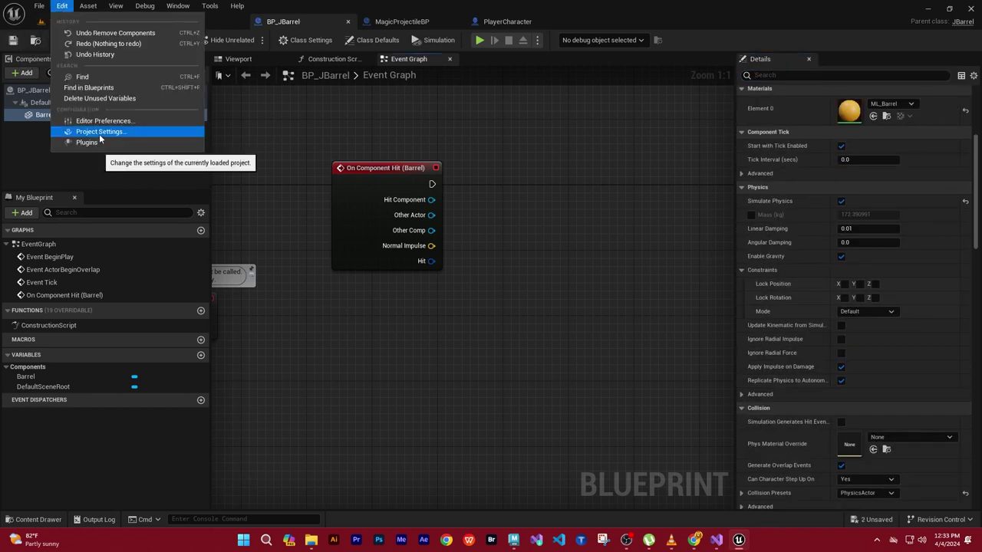
Accept the edited Projectile collision preset blocking WorldStatic and PhysicsBody, then minimize the editor.
click(93, 131)
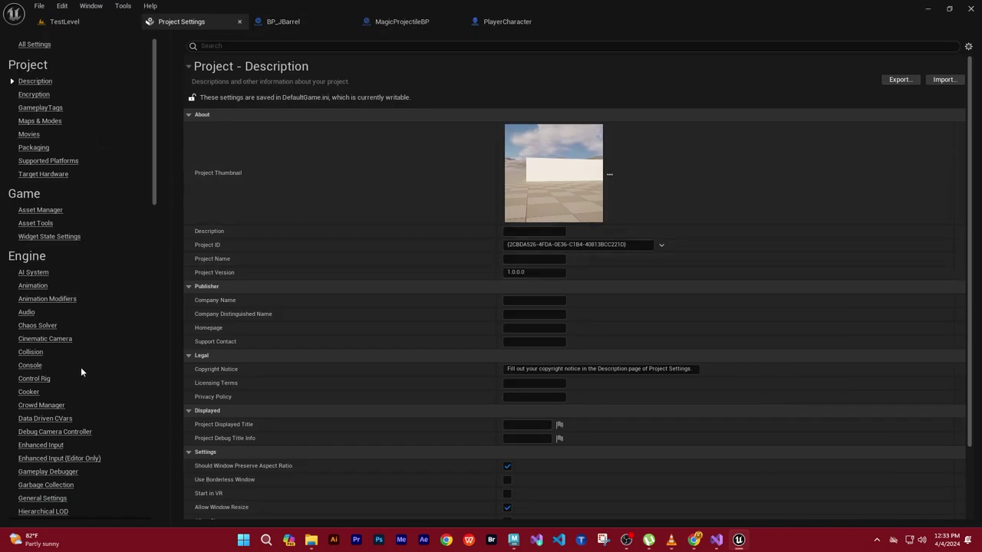
click(38, 355)
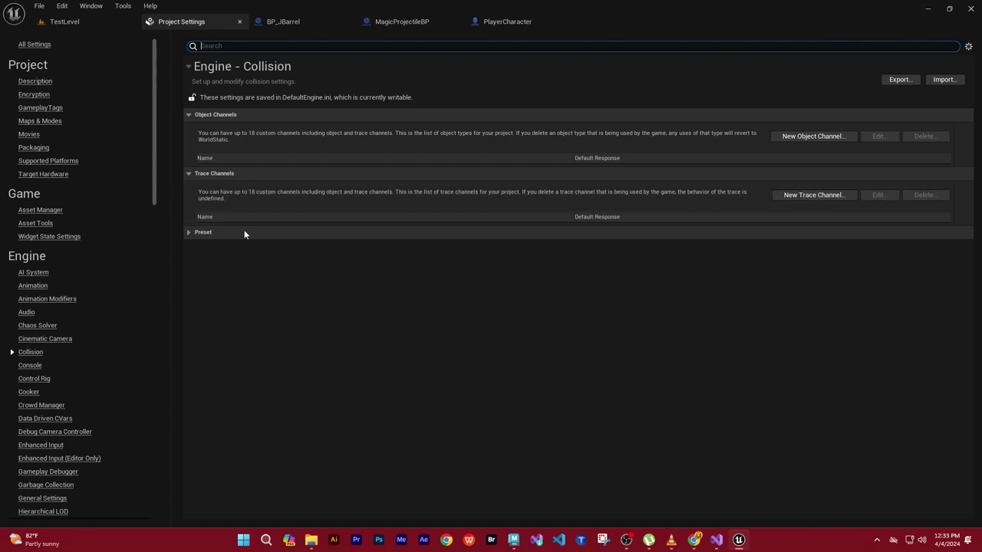
click(188, 234)
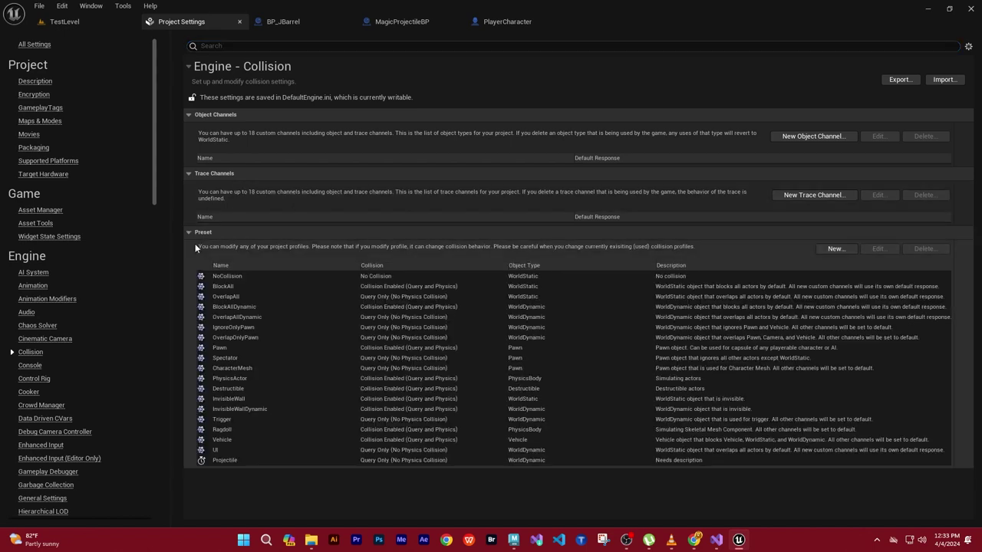
click(227, 460)
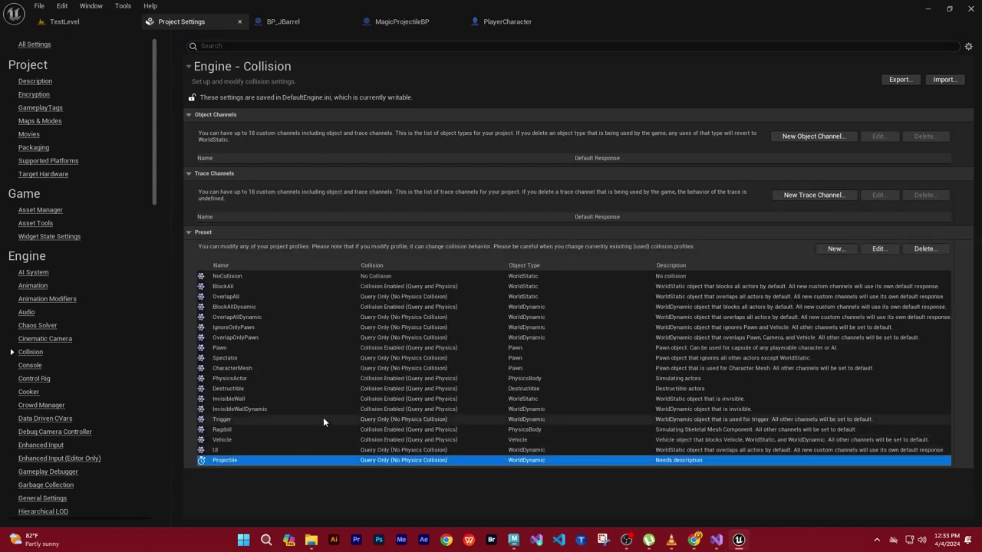
double_click(219, 464)
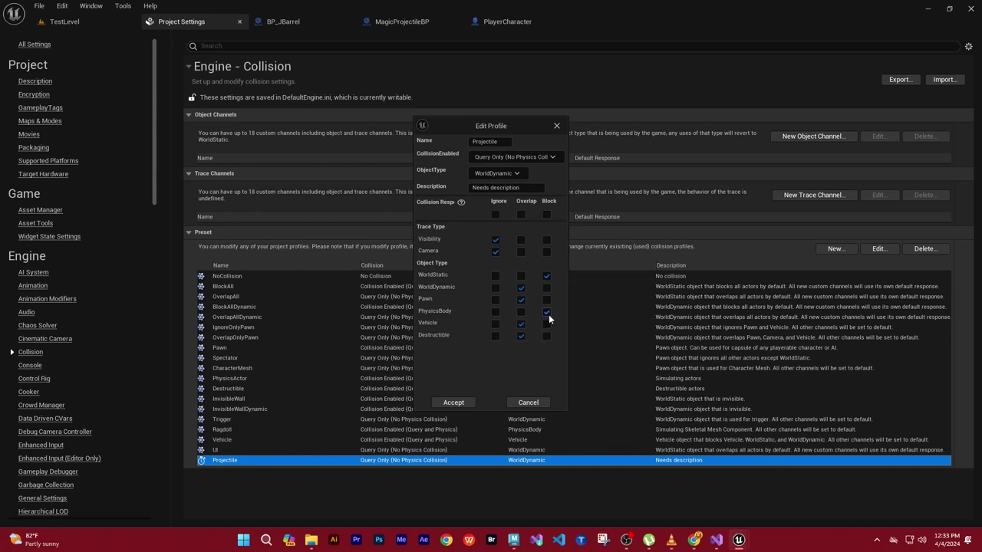
click(453, 403)
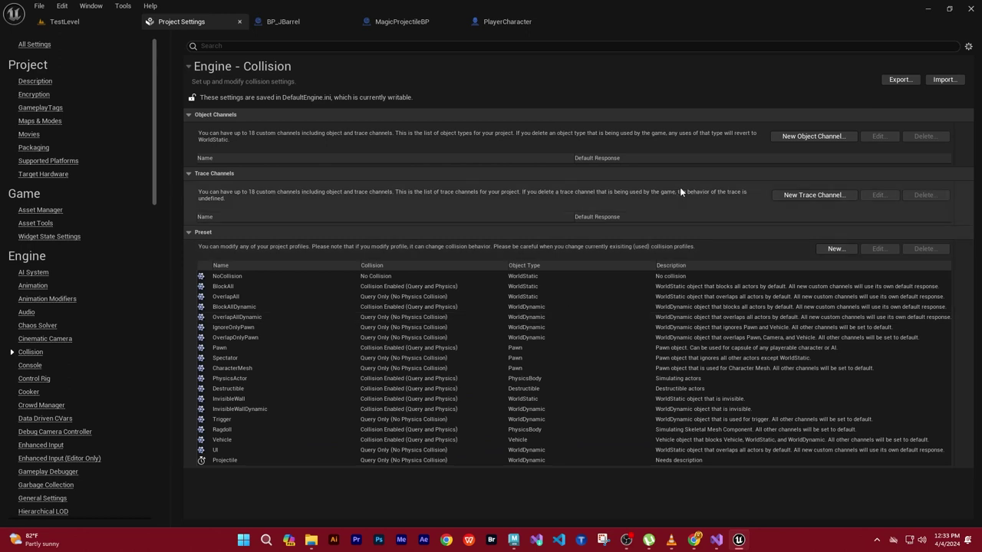
click(927, 11)
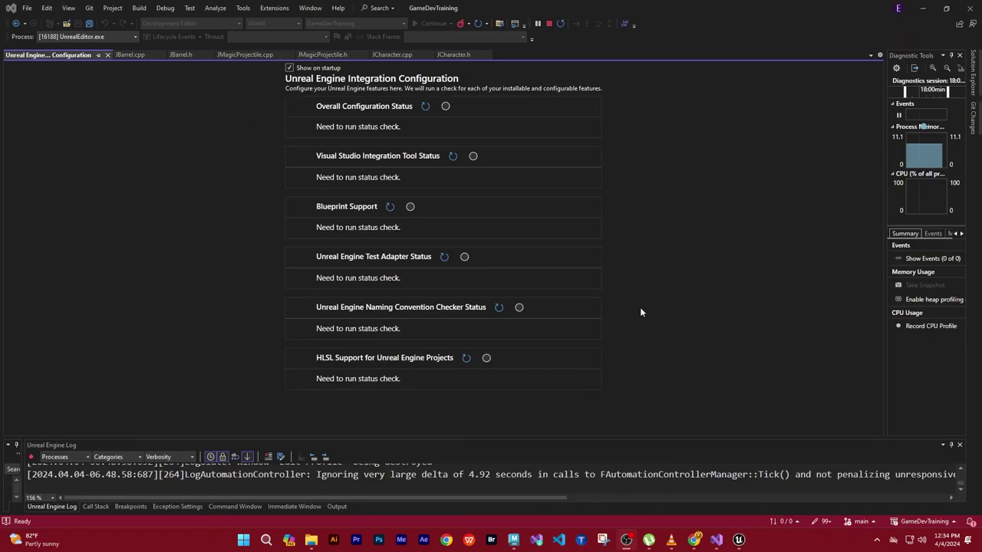
Return to the Unreal Editor and look over the MagicProjectileBP graph.
click(739, 540)
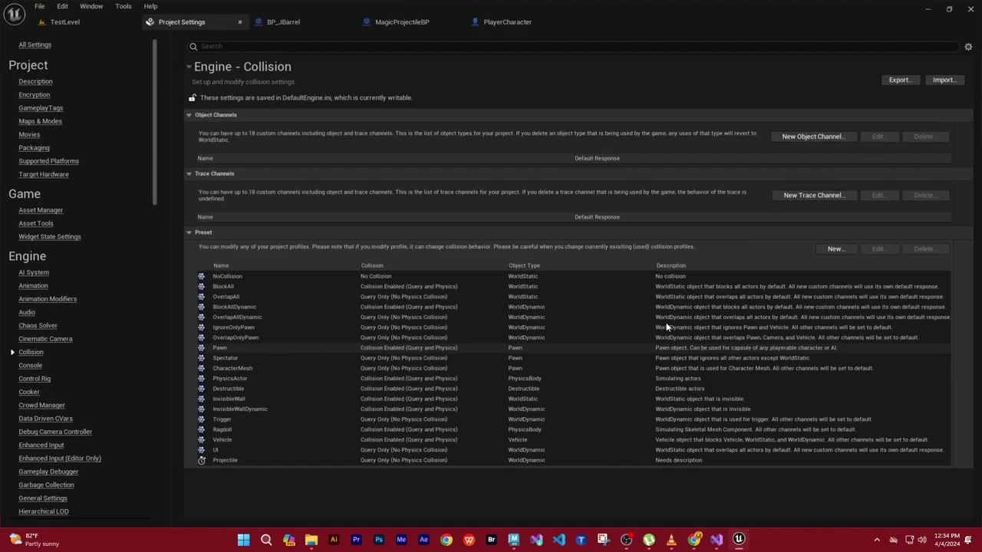
click(423, 23)
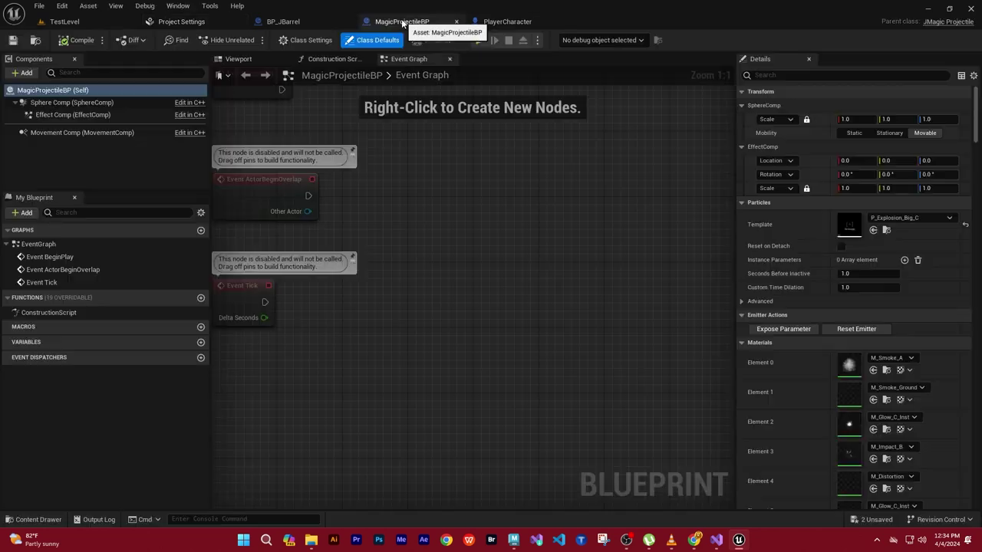
scroll(466, 249, down, 4)
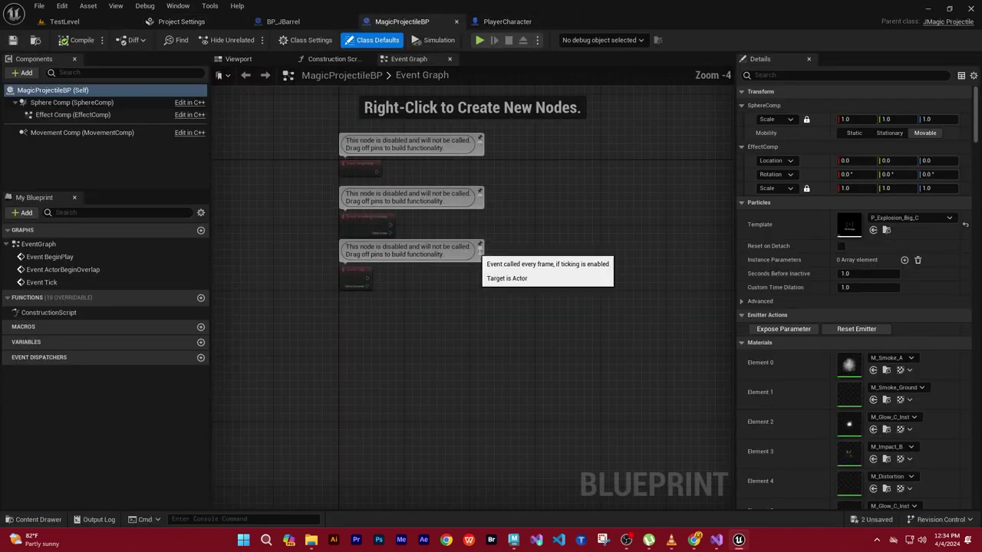
scroll(460, 253, up, 1)
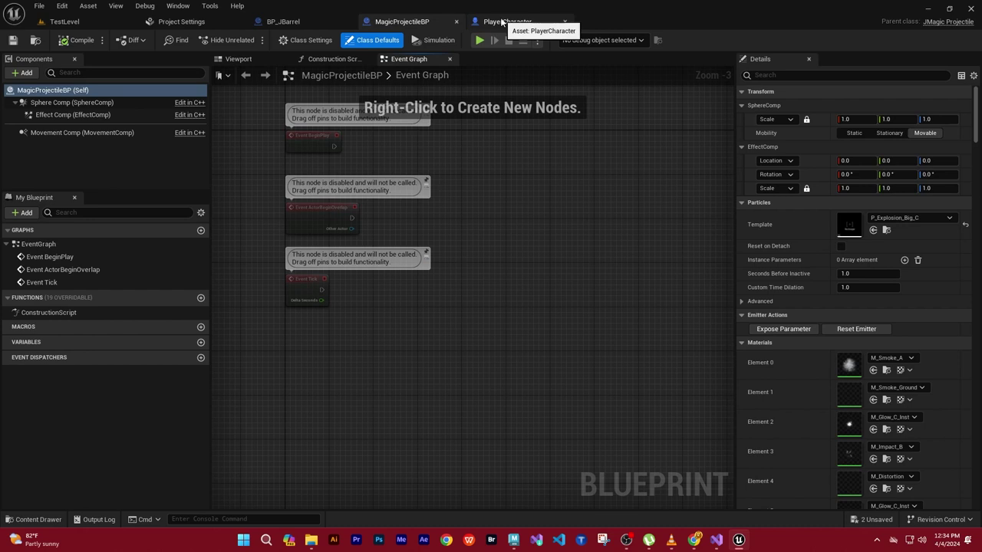
In BP_JBarrel, move On Component Hit right, add a Barrel reference beside it, and search its pin for 'fire'.
click(283, 21)
scroll(502, 266, down, 1)
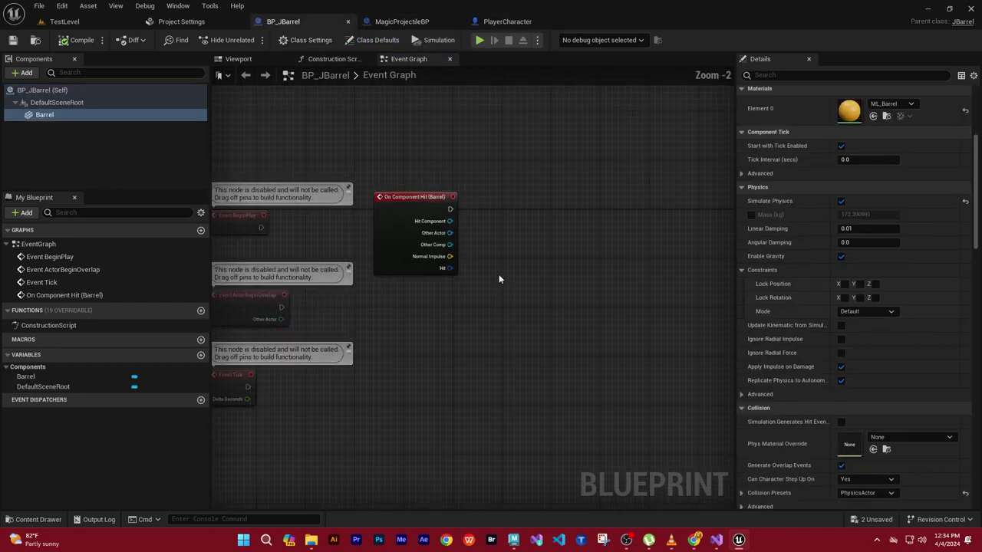
scroll(525, 291, down, 1)
right_drag(524, 290, 468, 272)
drag(391, 224, 464, 223)
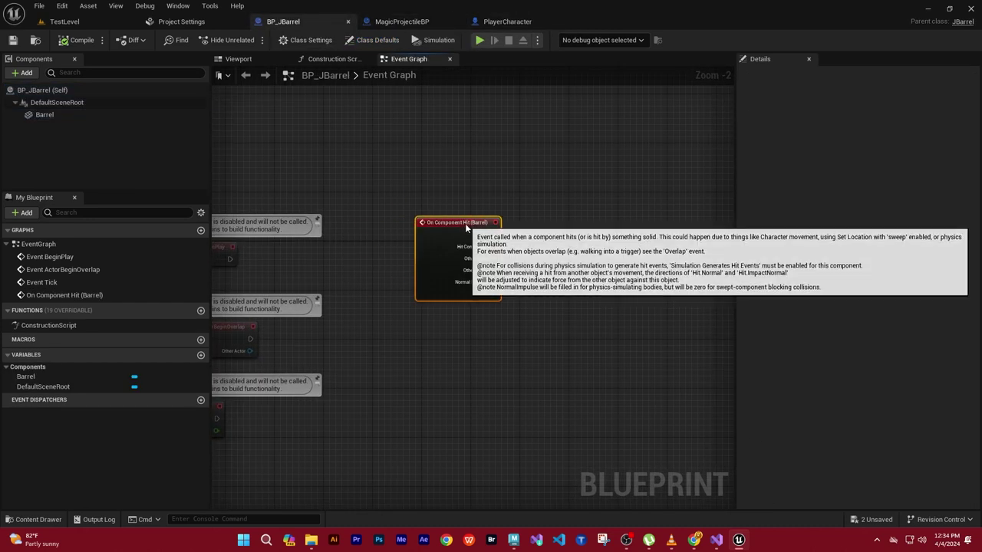
mouse_move(42, 114)
mouse_down()
mouse_move(485, 346)
mouse_move(569, 248)
mouse_up()
scroll(485, 345, up, 2)
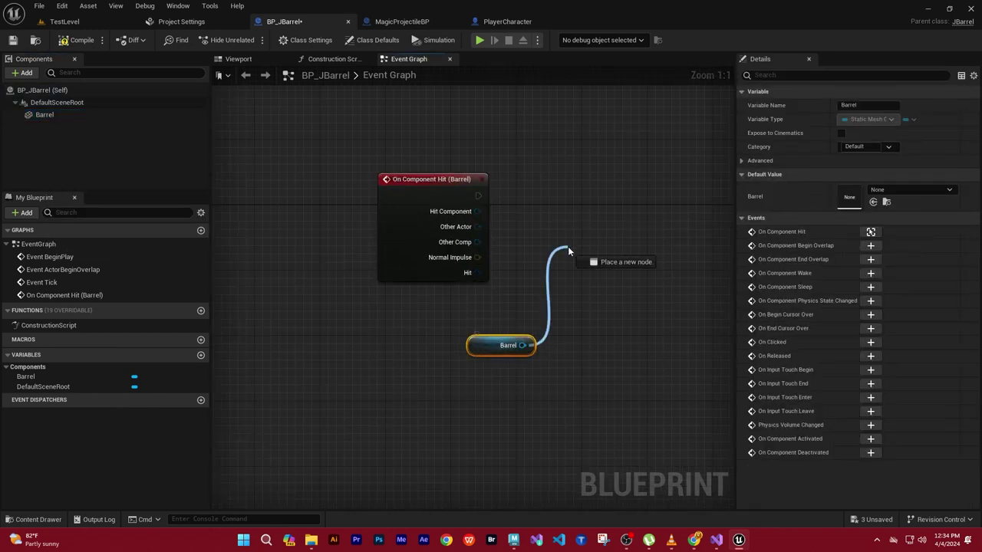
text(fire)
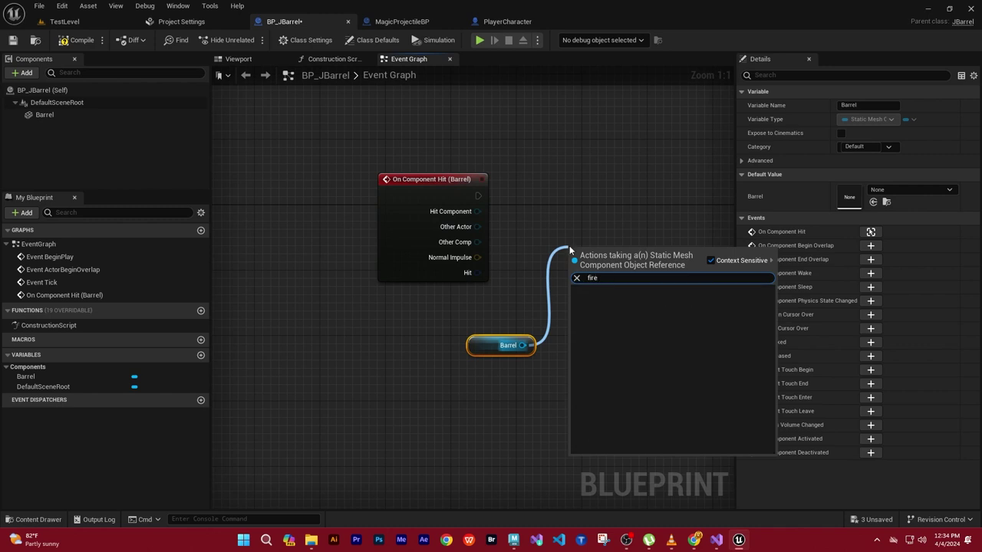
Dismiss the action search and delete the Barrel reference node from the graph.
click(527, 331)
click(514, 345)
key(Delete)
With Barrel selected, add a Radial Force component found by searching 'radial'.
click(43, 115)
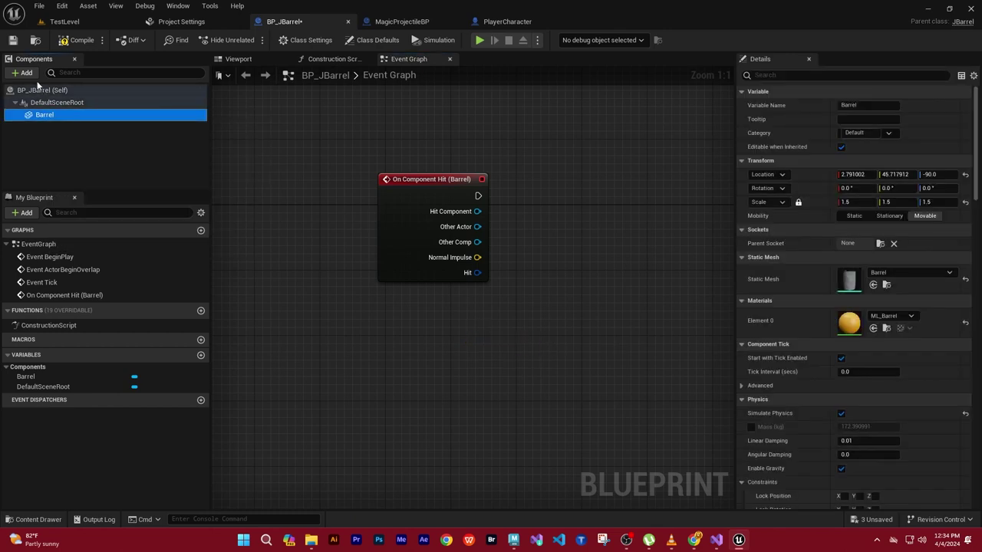
click(27, 73)
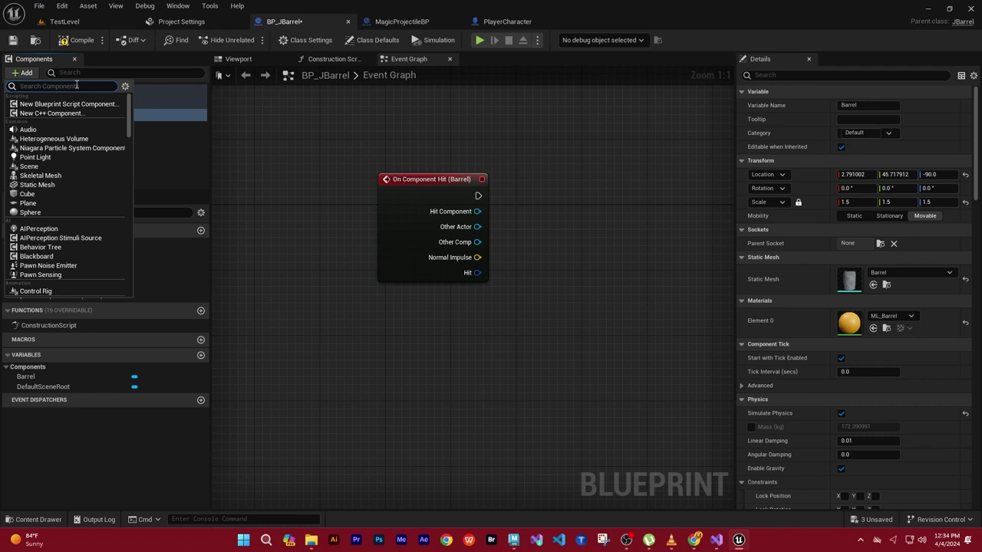
key(Escape)
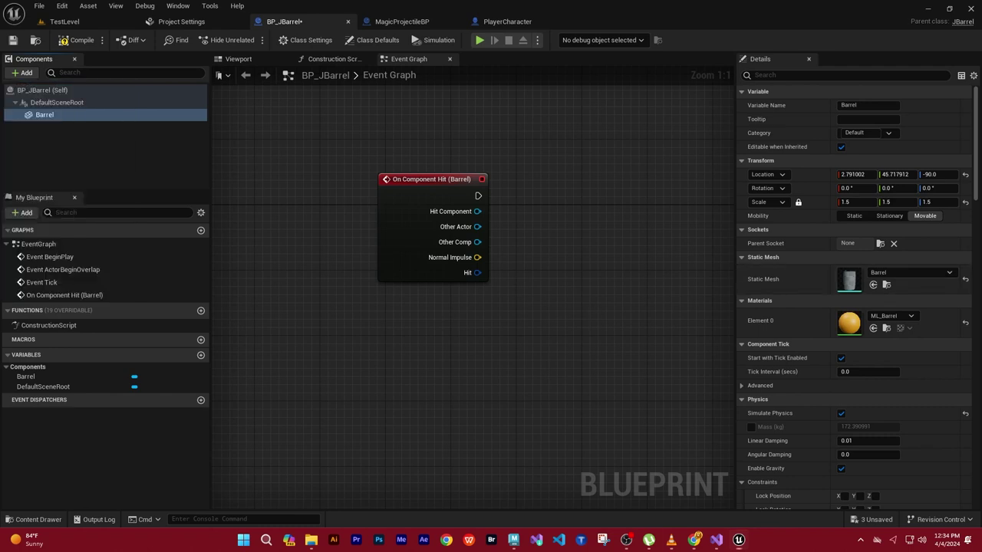
click(73, 73)
click(23, 72)
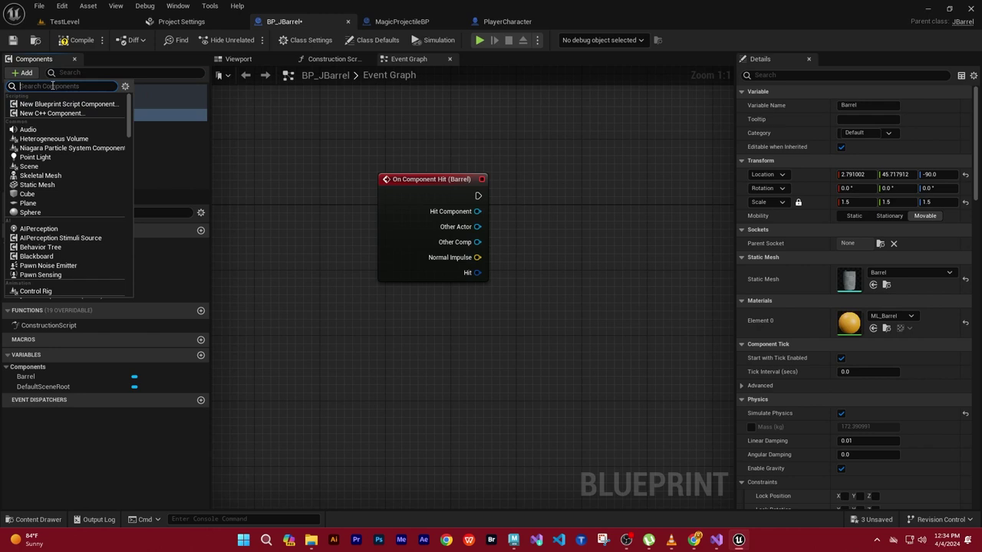
text(radial)
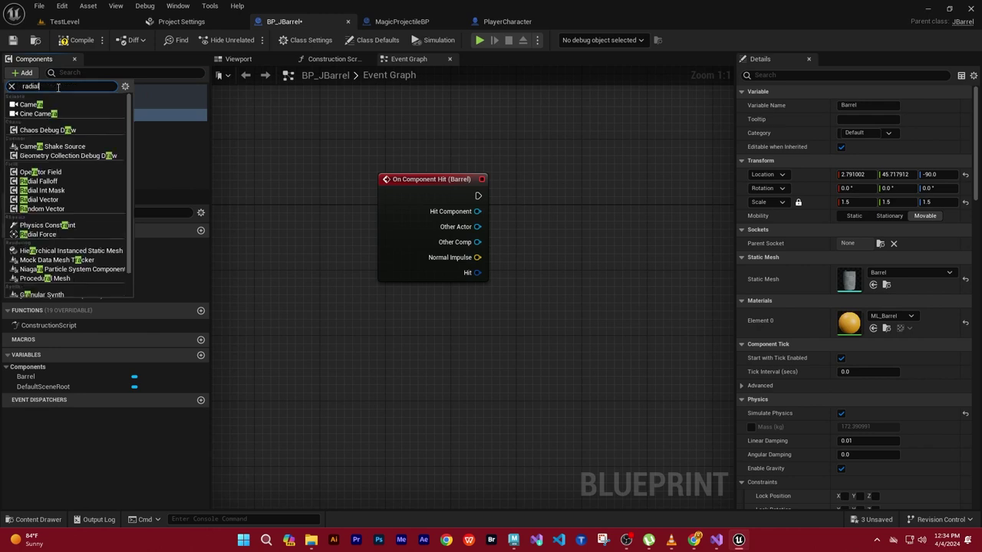
click(35, 139)
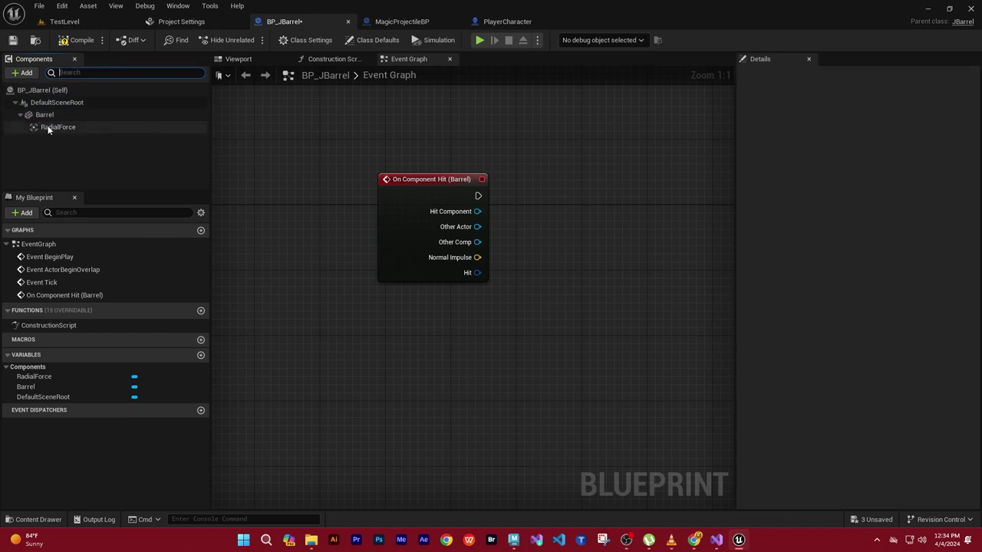
Keep the RadialForce name, place its reference in the graph, and add a Fire Impulse node.
click(38, 127)
mouse_move(34, 129)
mouse_down()
mouse_move(449, 333)
mouse_move(567, 270)
mouse_up()
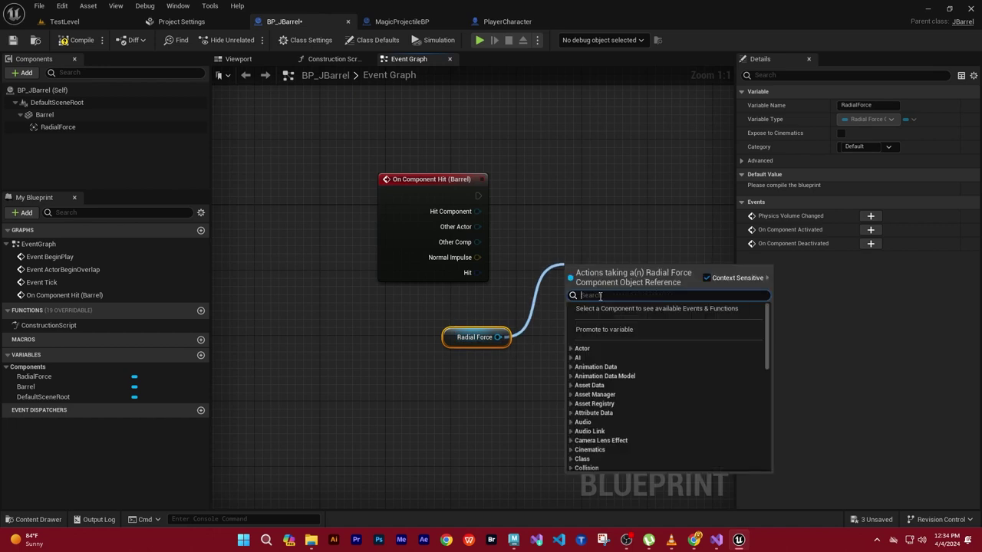
text(fire)
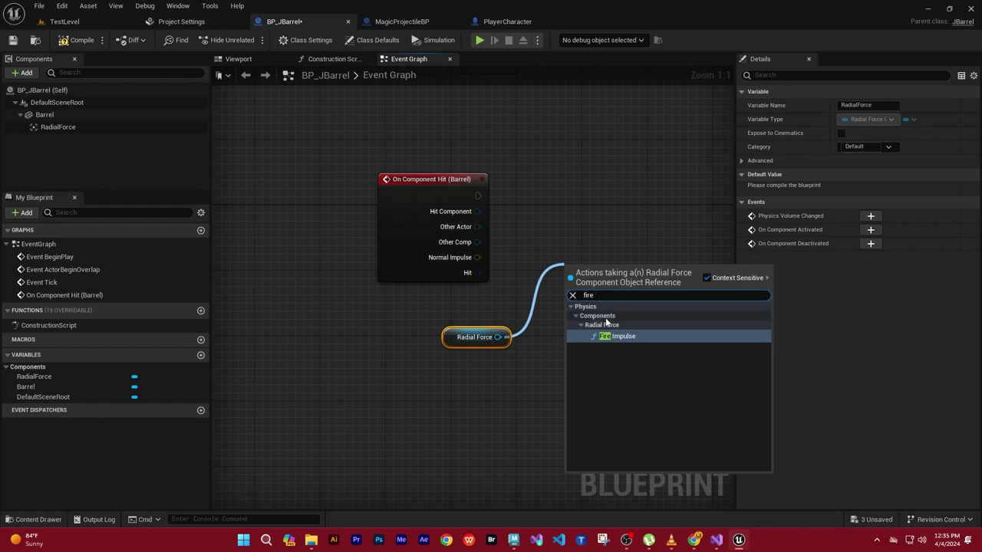
click(612, 337)
Wire On Component Hit into Fire Impulse, tidy the nodes, and compile BP_JBarrel.
drag(620, 274, 635, 175)
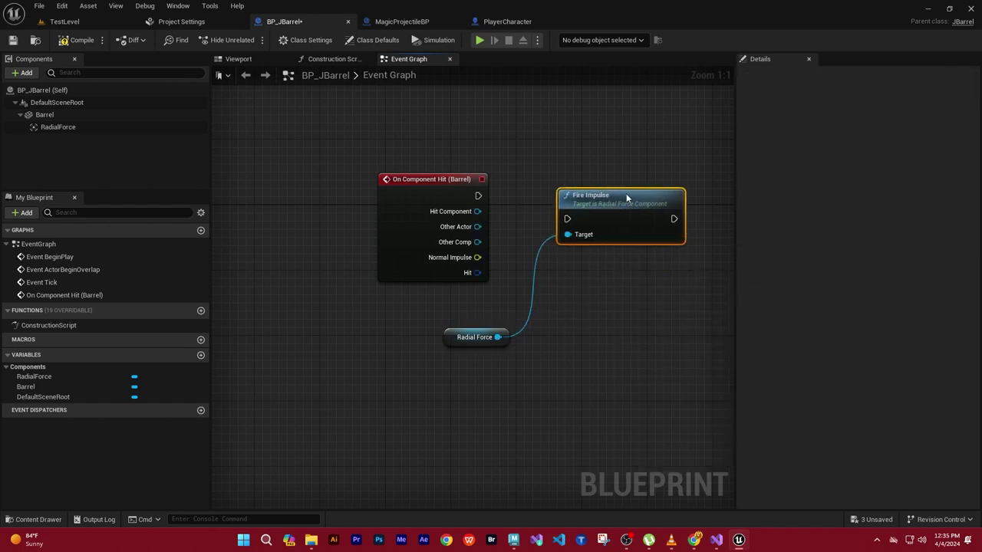
drag(478, 196, 583, 194)
drag(645, 169, 630, 170)
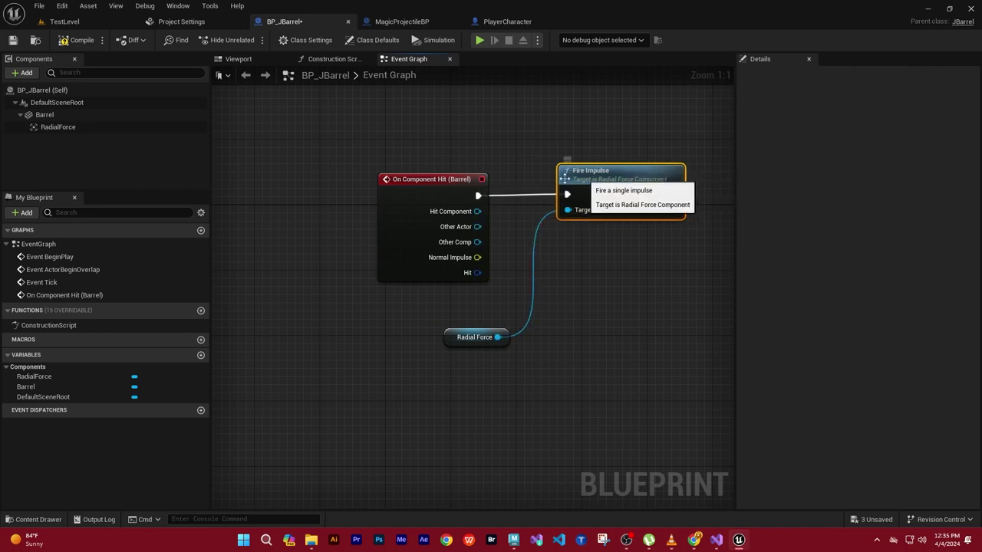
drag(418, 179, 302, 170)
drag(605, 173, 571, 165)
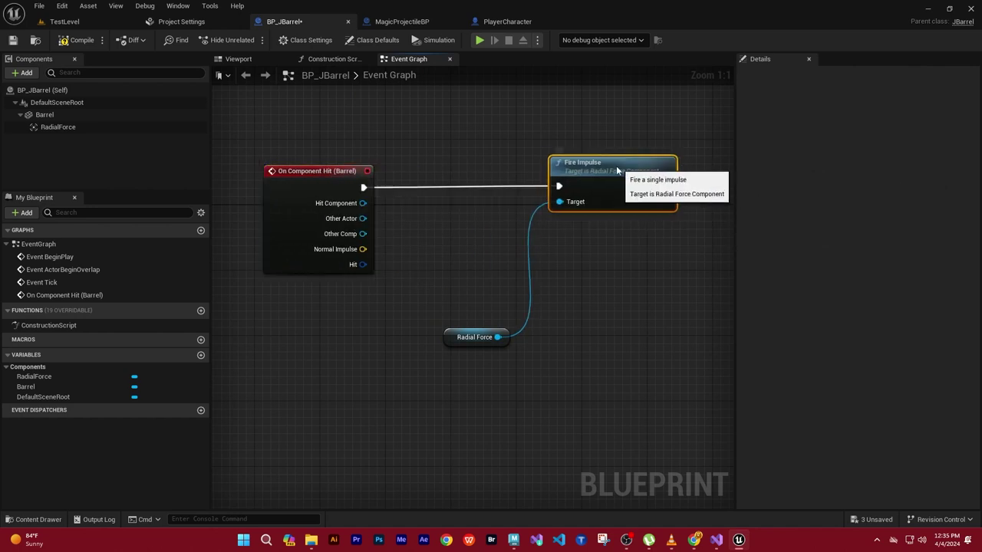
drag(484, 334, 452, 309)
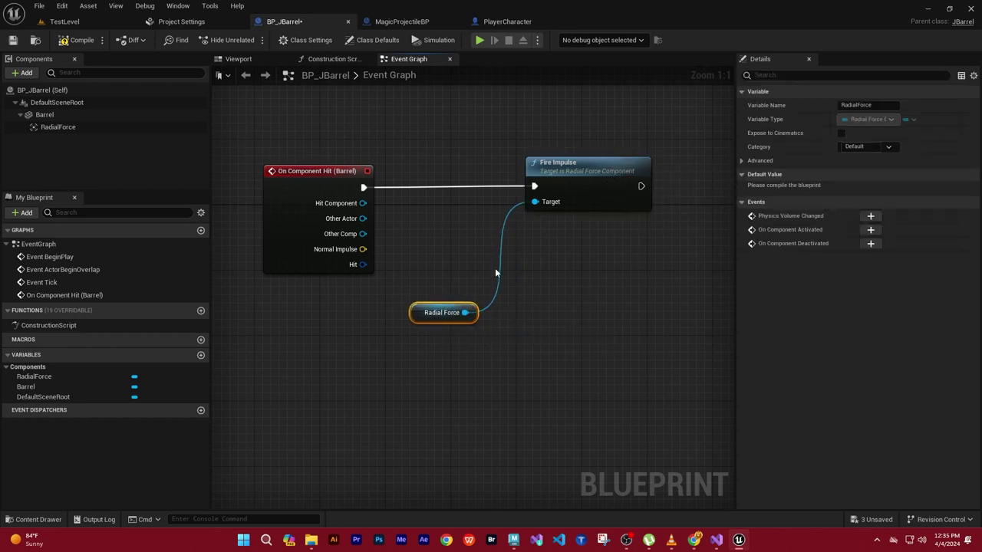
click(75, 43)
click(13, 43)
Back in TestLevel, lift the barrel to about Z 323 above the wall and start Play.
click(67, 23)
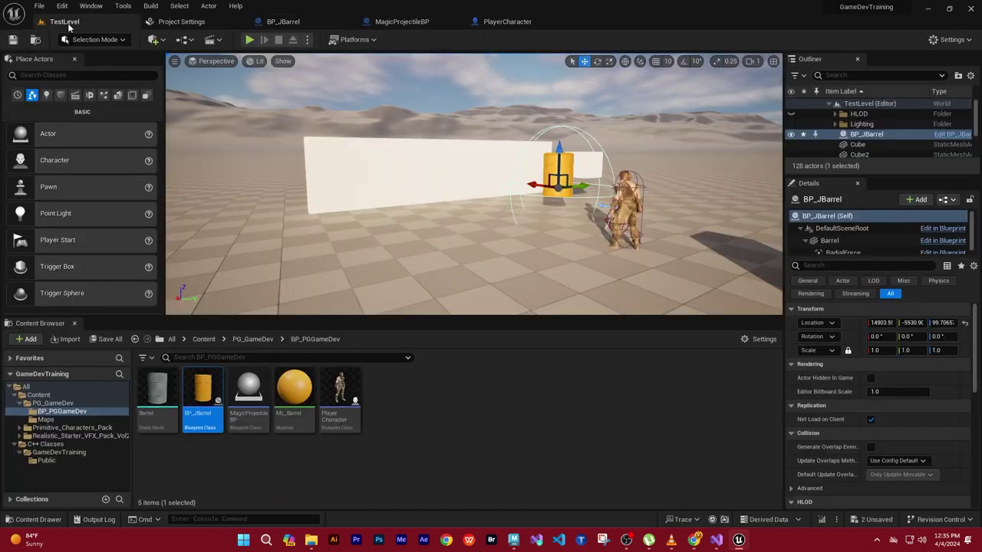
alt+drag(616, 239, 576, 174)
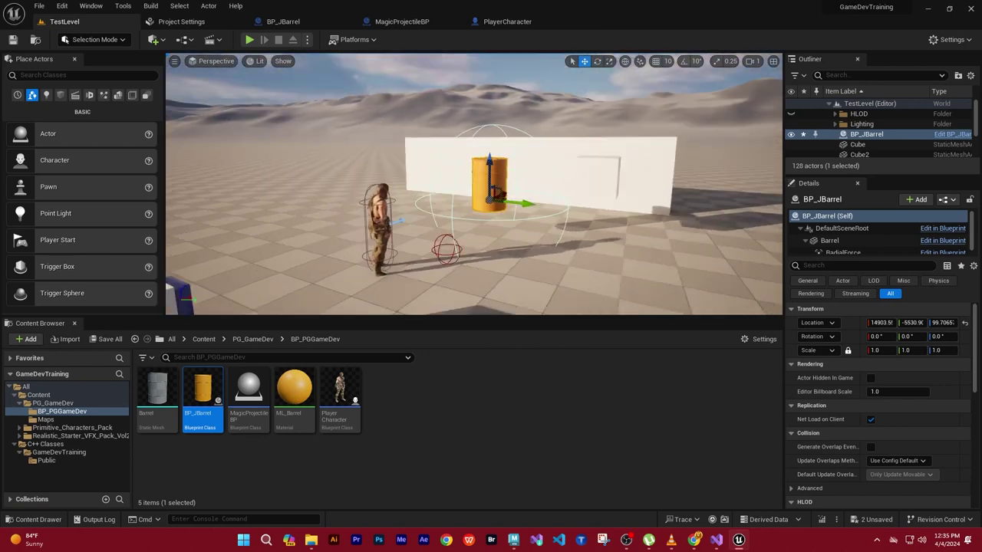
mouse_move(499, 159)
mouse_down()
mouse_move(493, 77)
mouse_move(561, 164)
mouse_move(529, 192)
mouse_up()
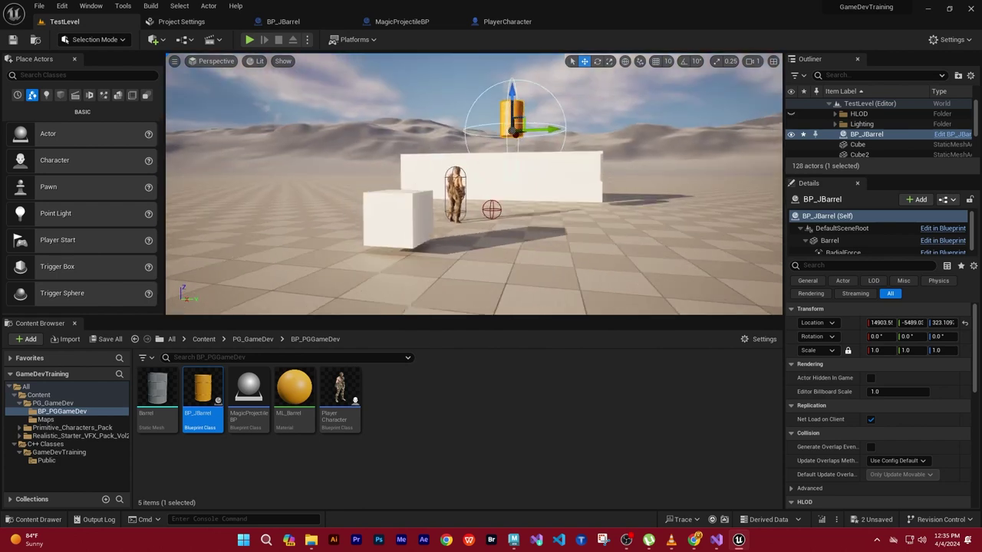
click(250, 40)
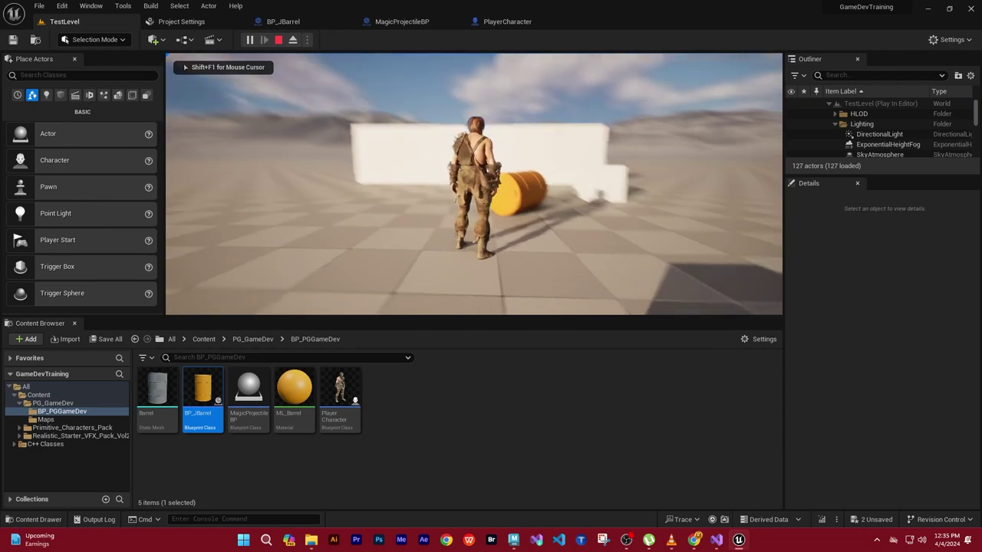
Walk the character into several barrels, including the orange one by the cube, then stop playing.
key(w)
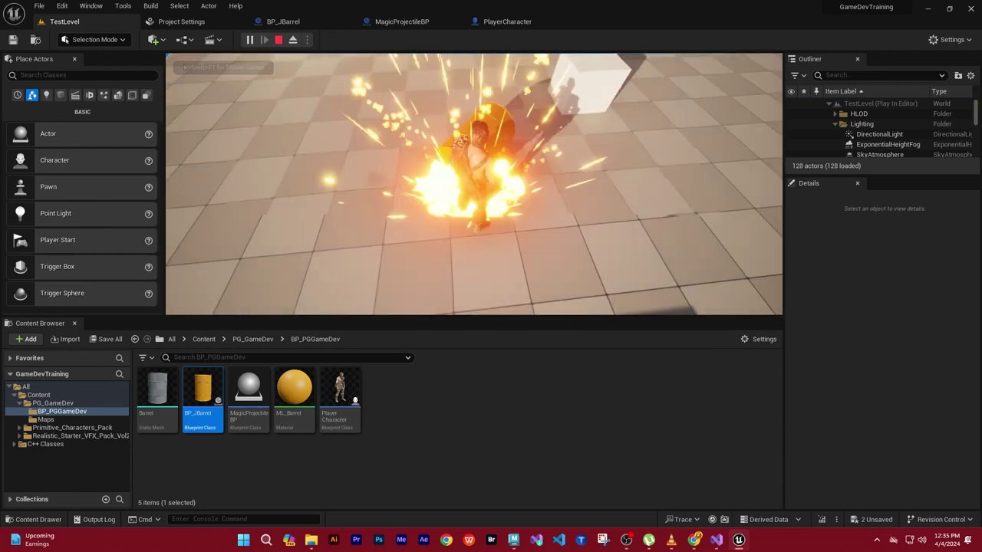
key(w)
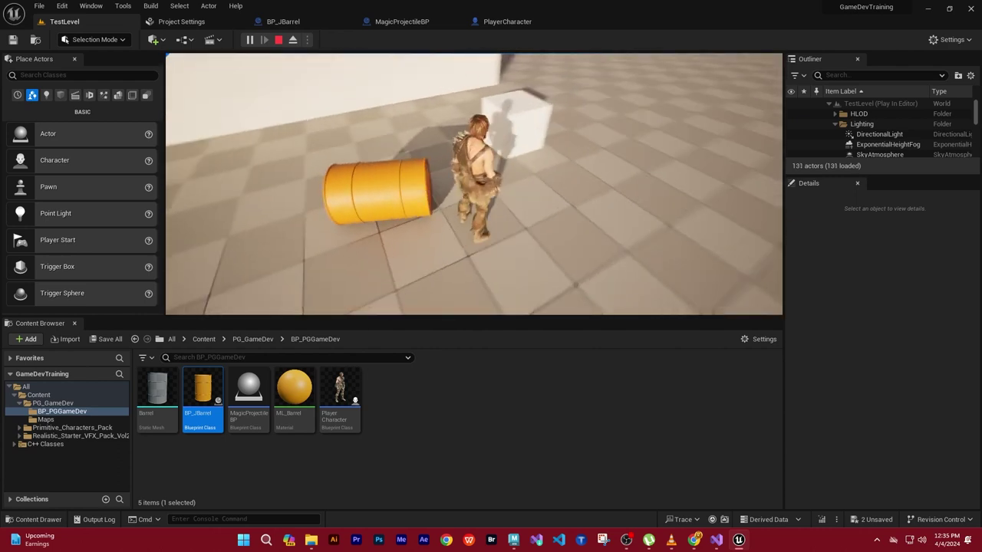
key(w)
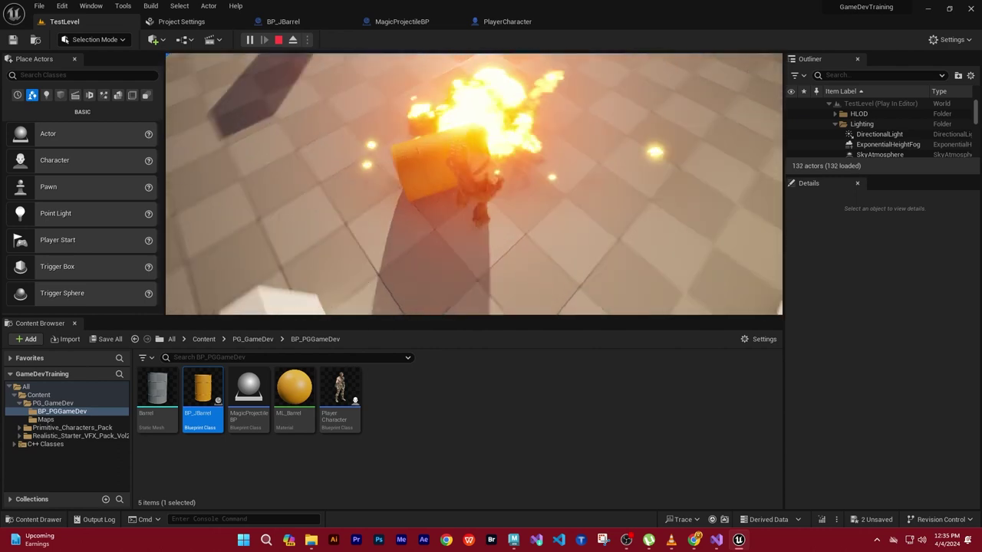
key(w)
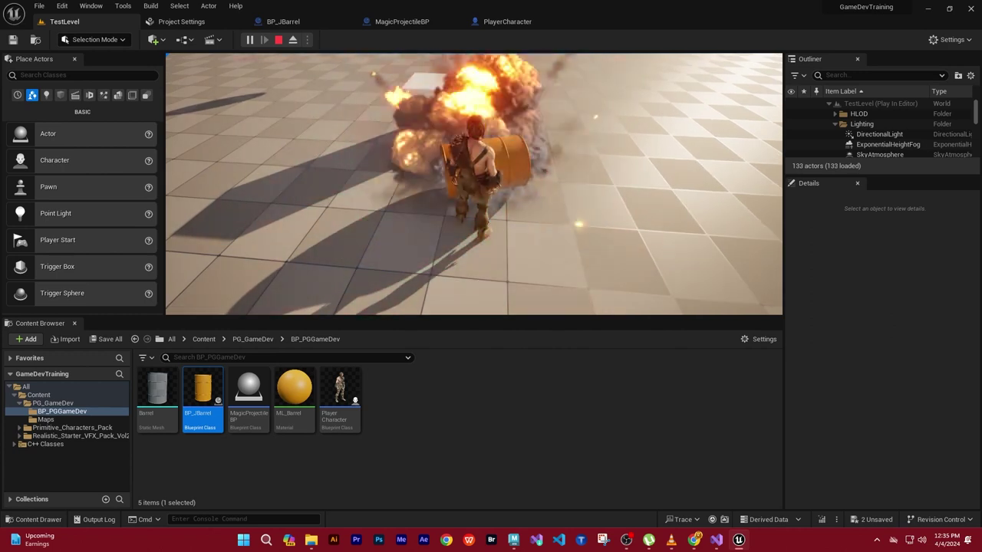
key(w)
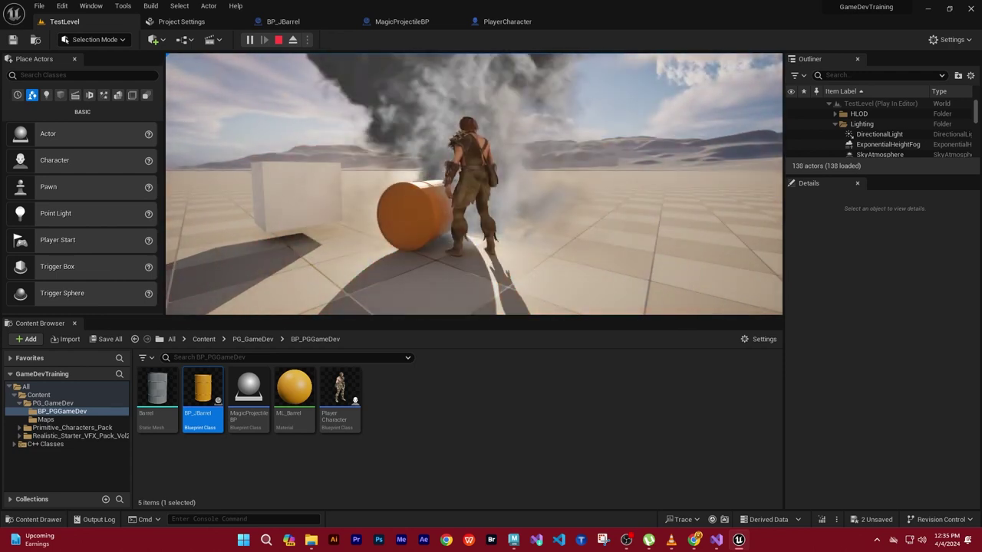
key(w)
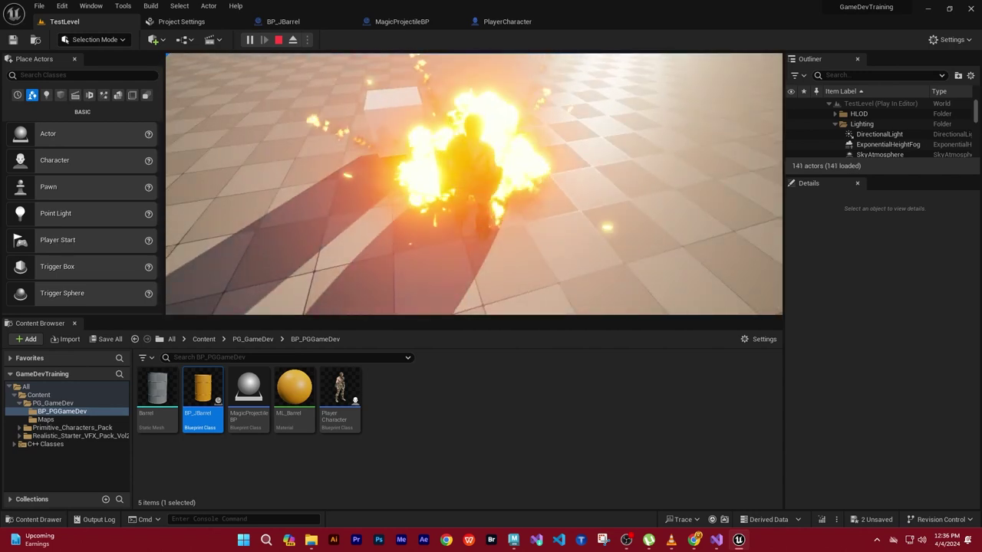
key(w)
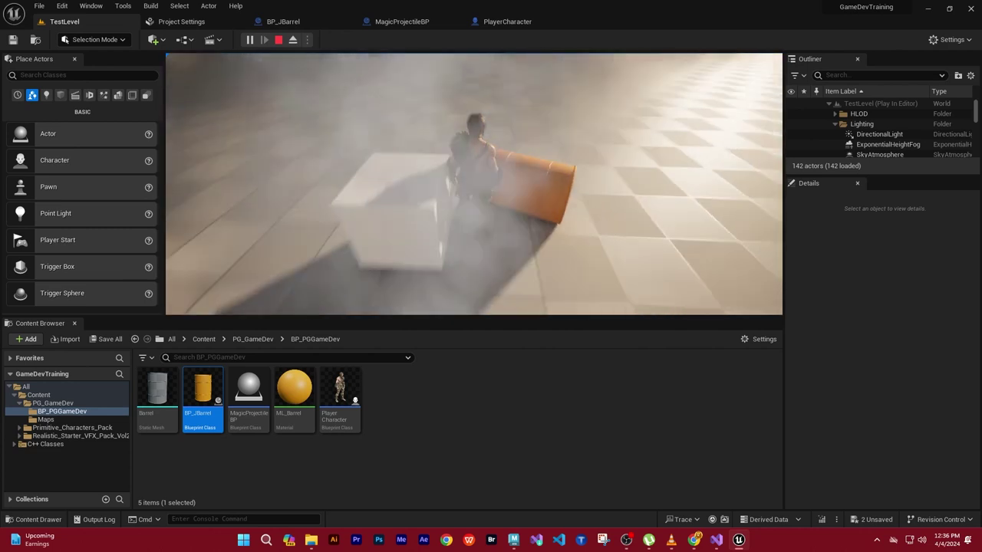
key(w)
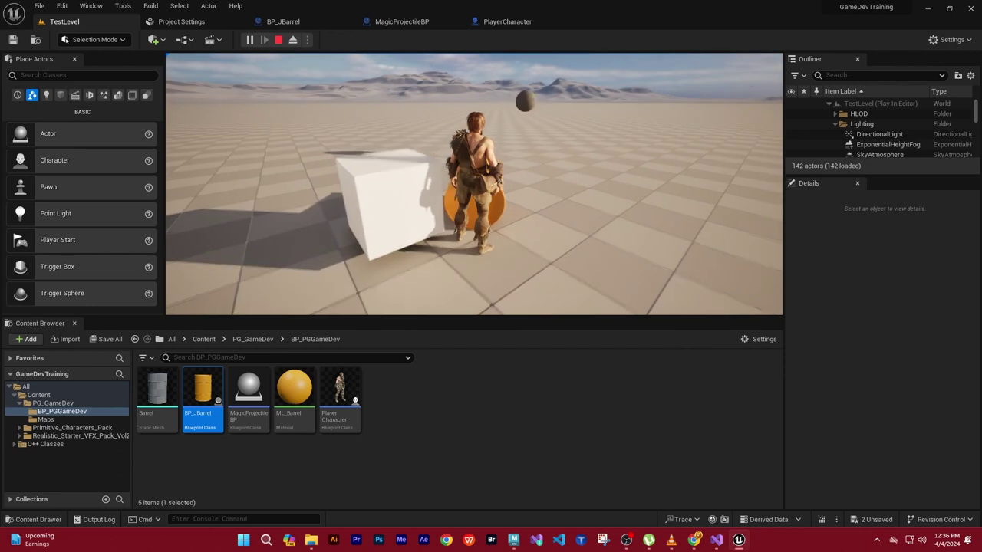
key(w)
key(w)
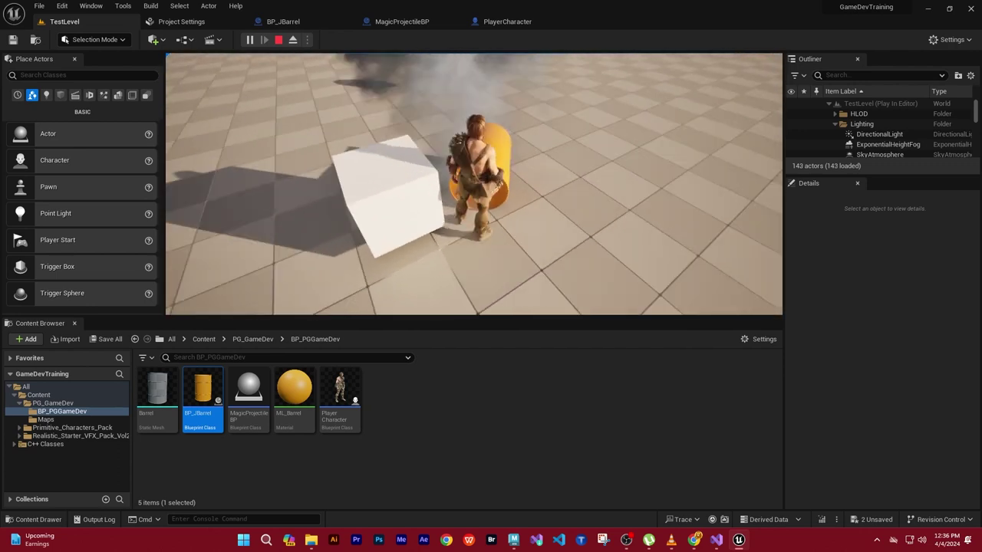
key(w)
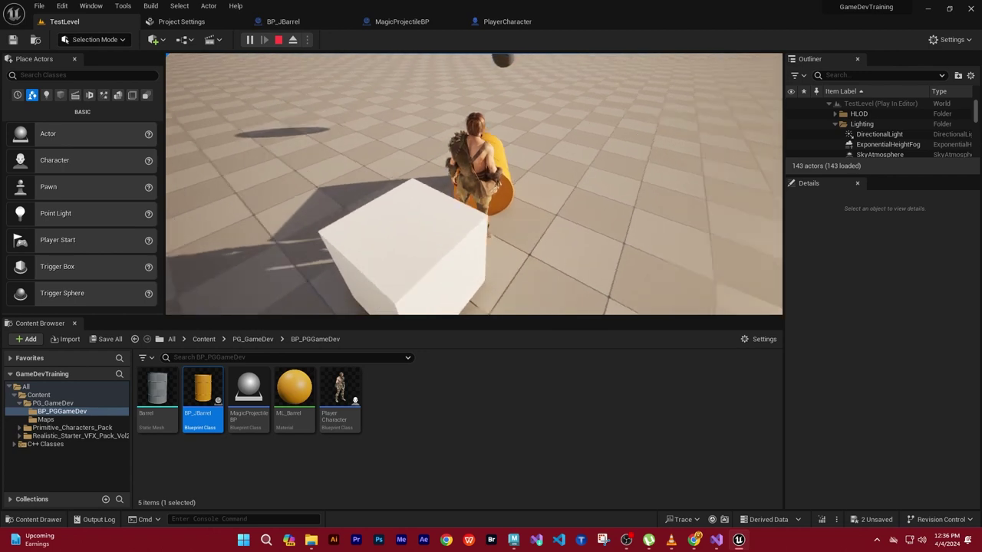
key(w)
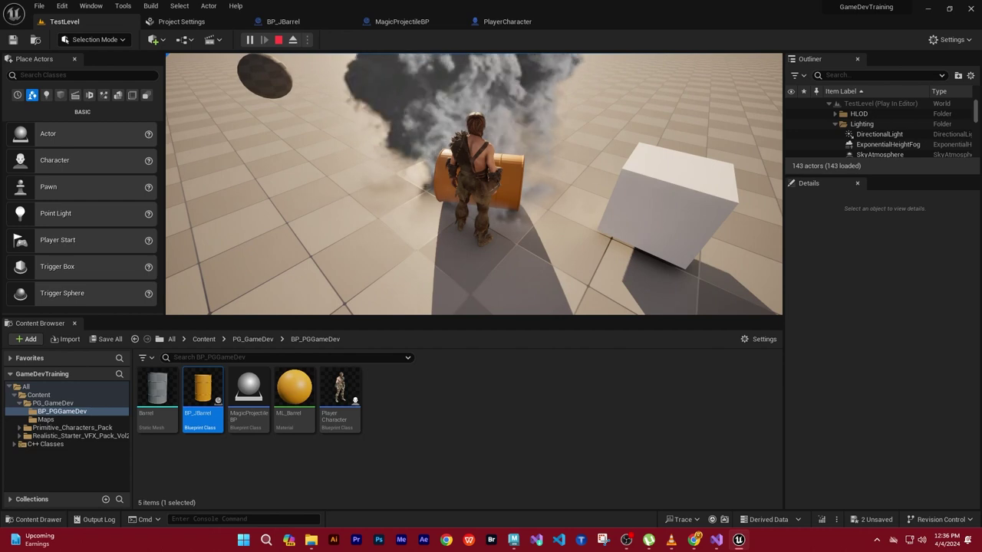
key(Escape)
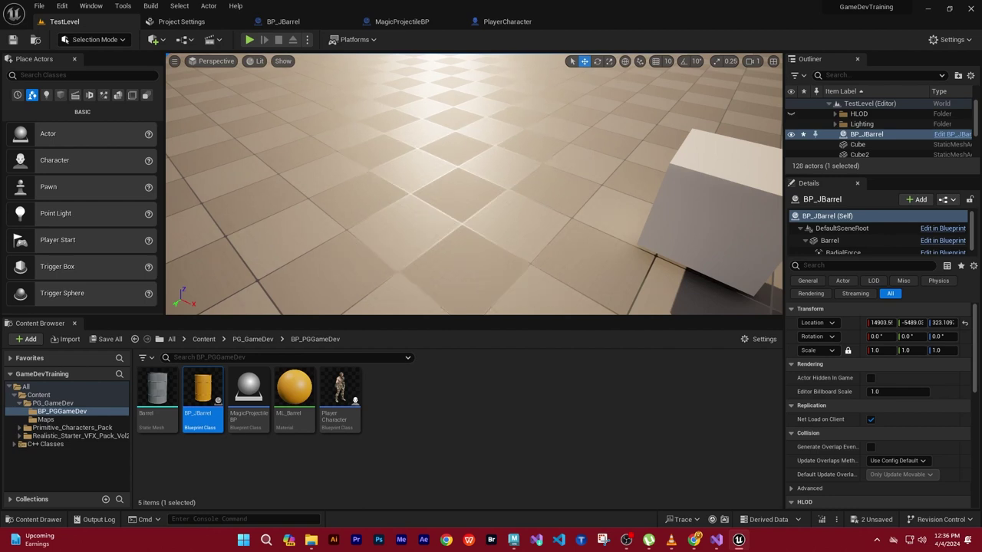
Set BP_JBarrel's RadialForce Radius to 700, keeping Impulse Strength at 2000.
click(282, 20)
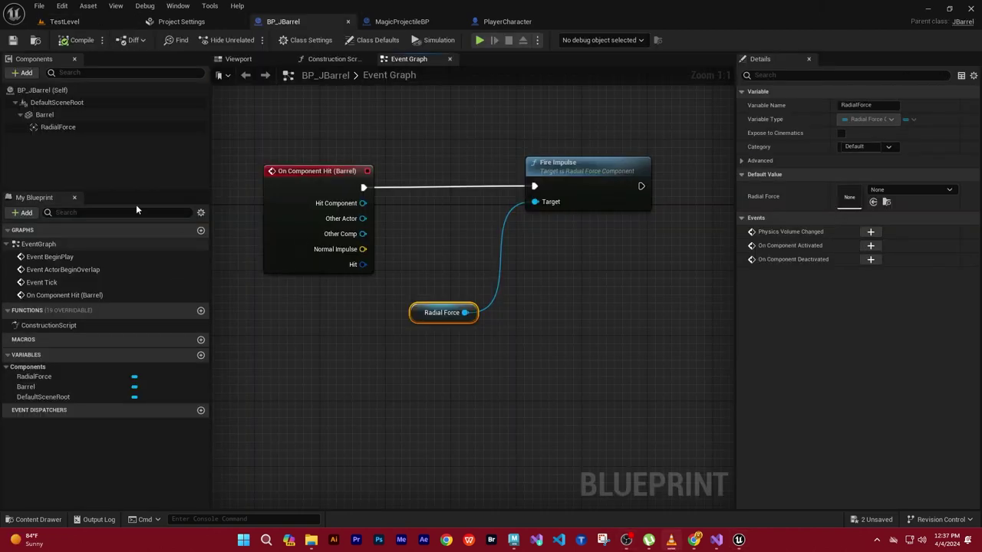
click(56, 128)
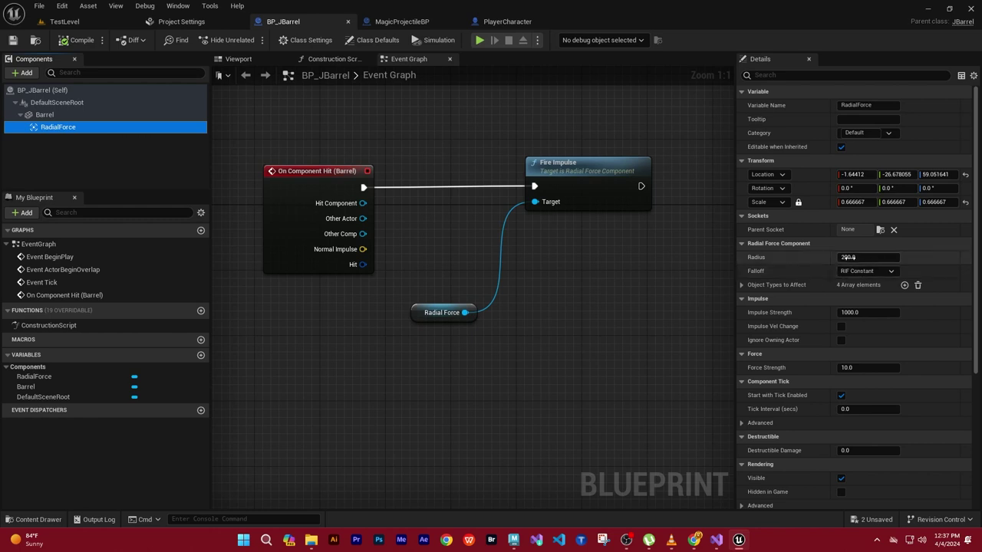
click(863, 258)
text(7)
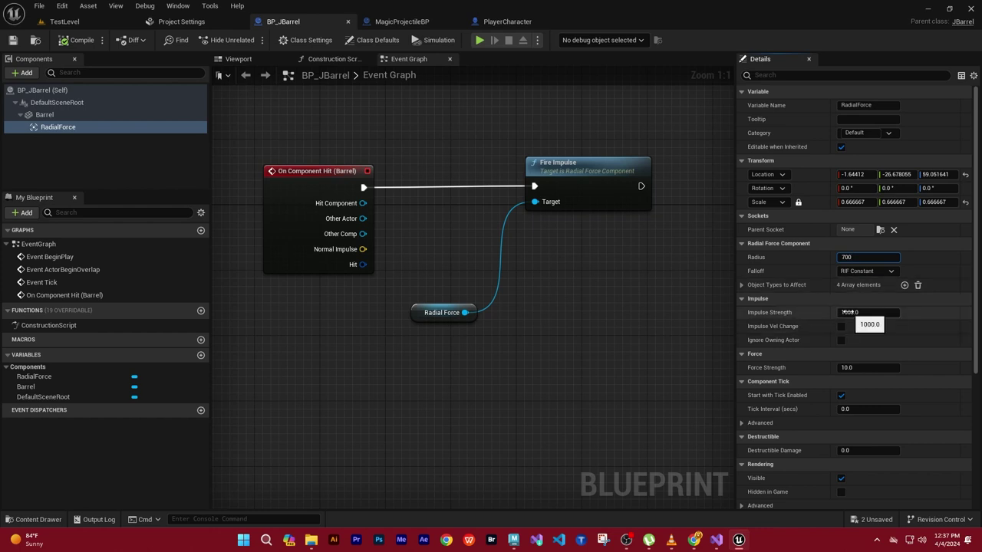
click(848, 312)
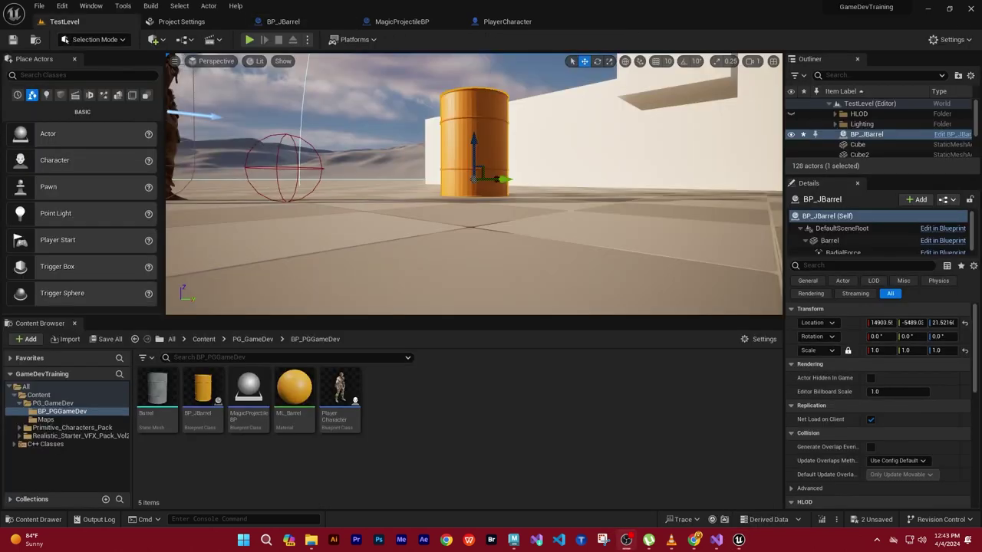
Scale the placed barrel to 0.2 on all axes and orbit around to inspect it.
right_drag(506, 216, 506, 216)
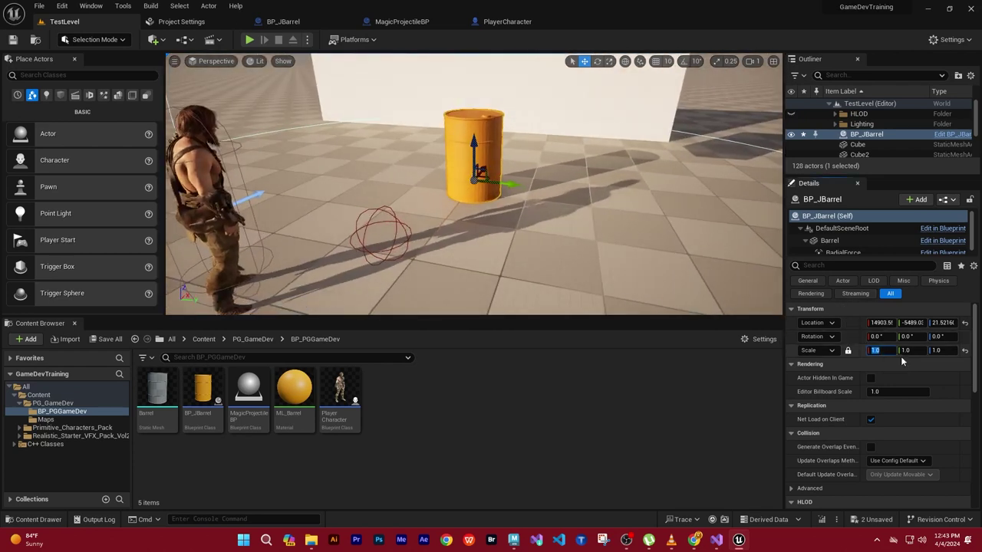
text(0.2)
key(Return)
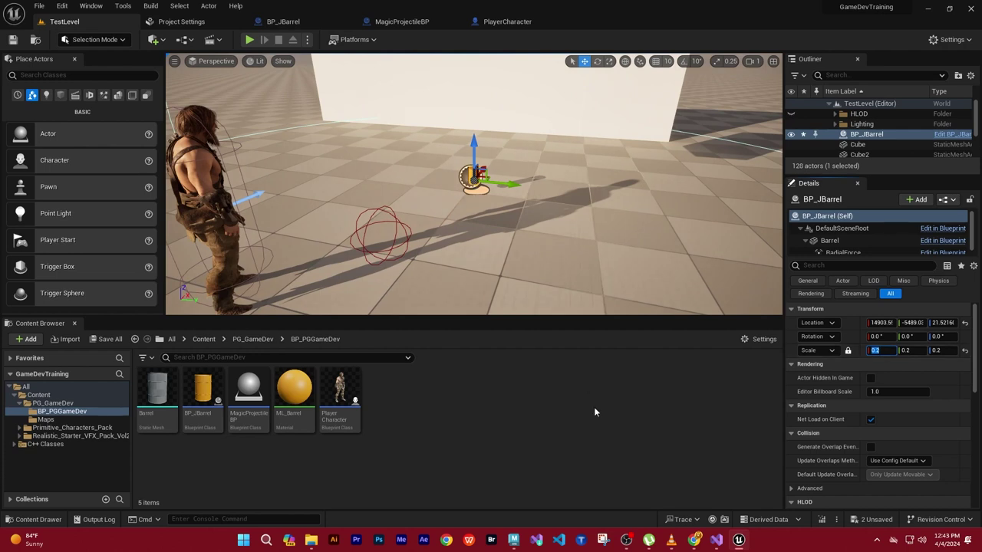
alt+drag(602, 260, 601, 261)
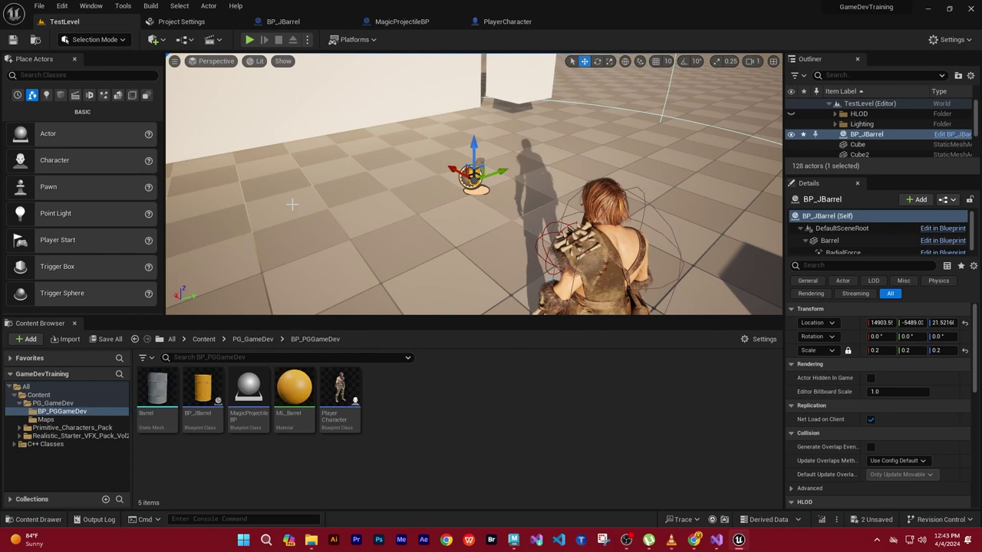
mouse_move(466, 244)
alt+mouse_down()
mouse_move(471, 228)
mouse_move(488, 227)
alt+mouse_up()
Play with Alt+P, run to face the walls, shoot the small barrel to explode it, then exit play.
key(alt+p)
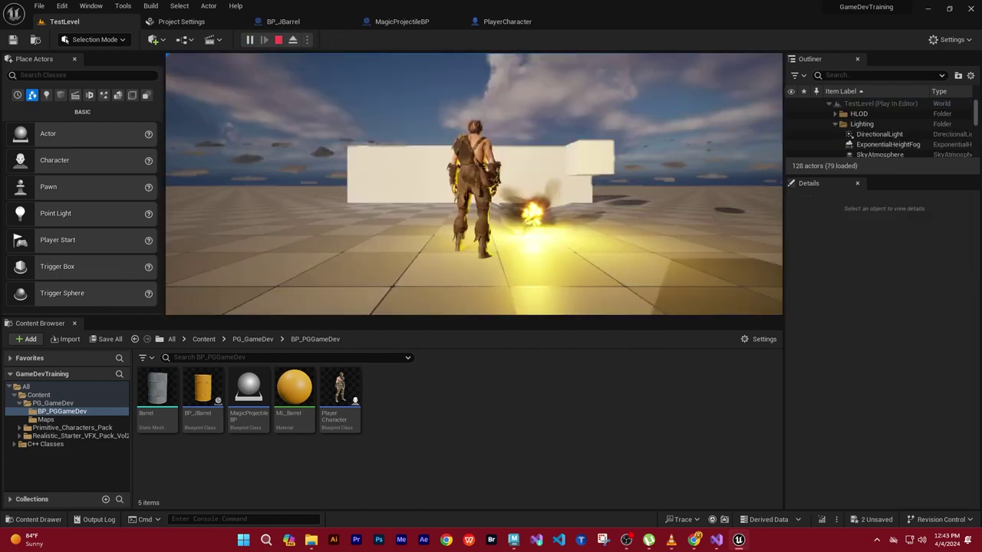
key(w)
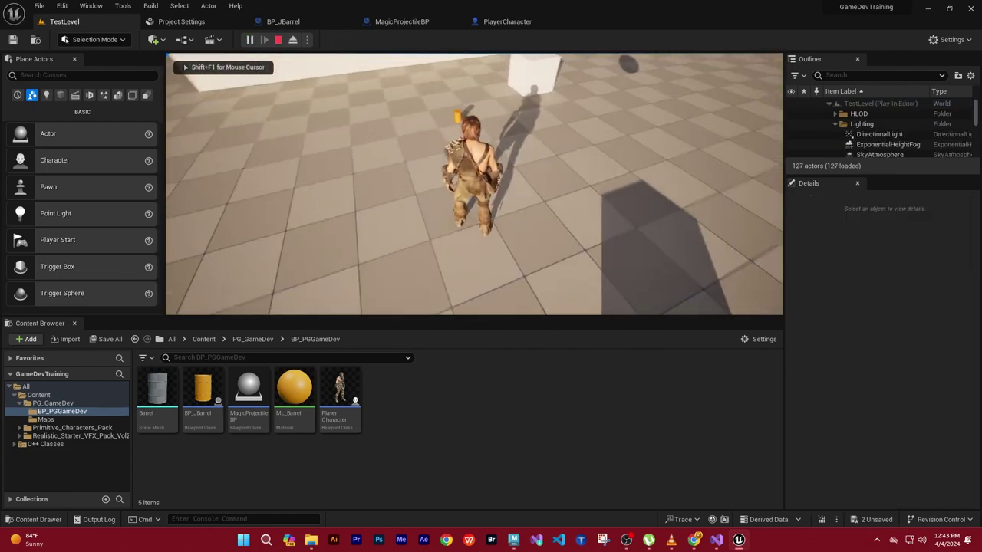
key(w)
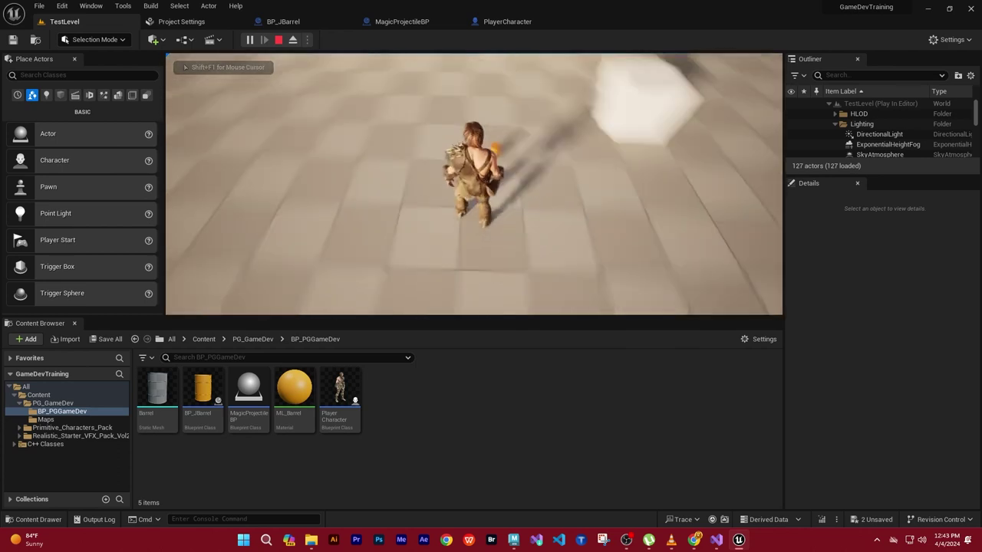
key(w)
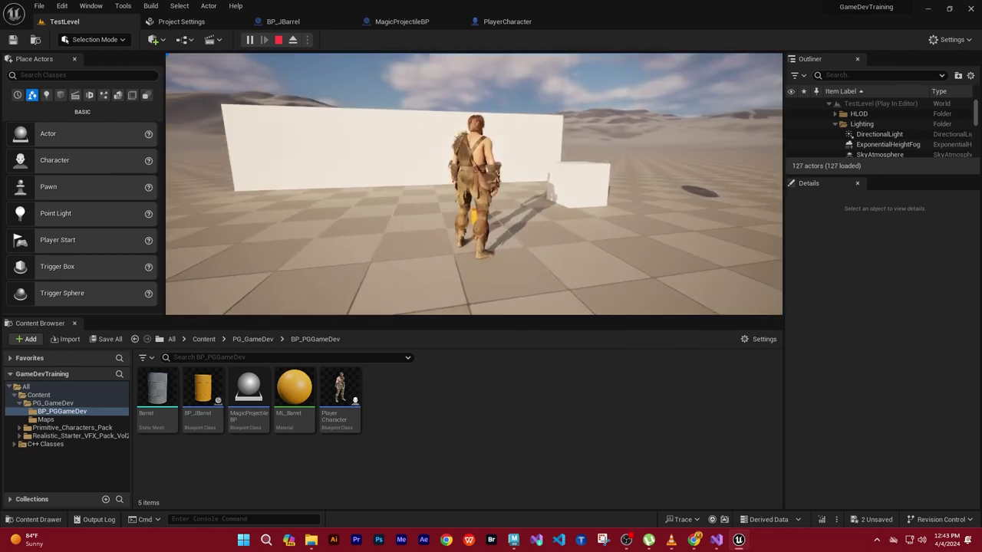
click(474, 184)
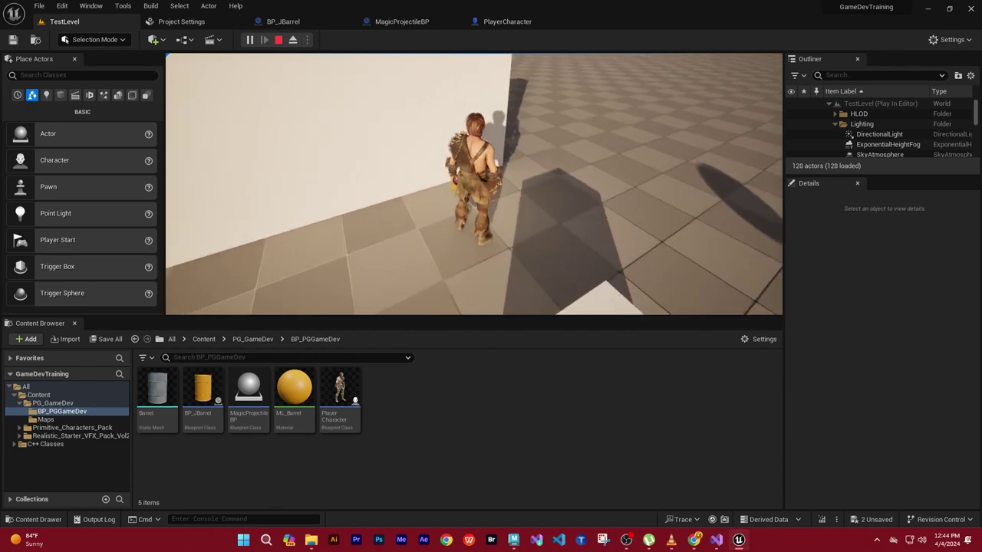
key(Escape)
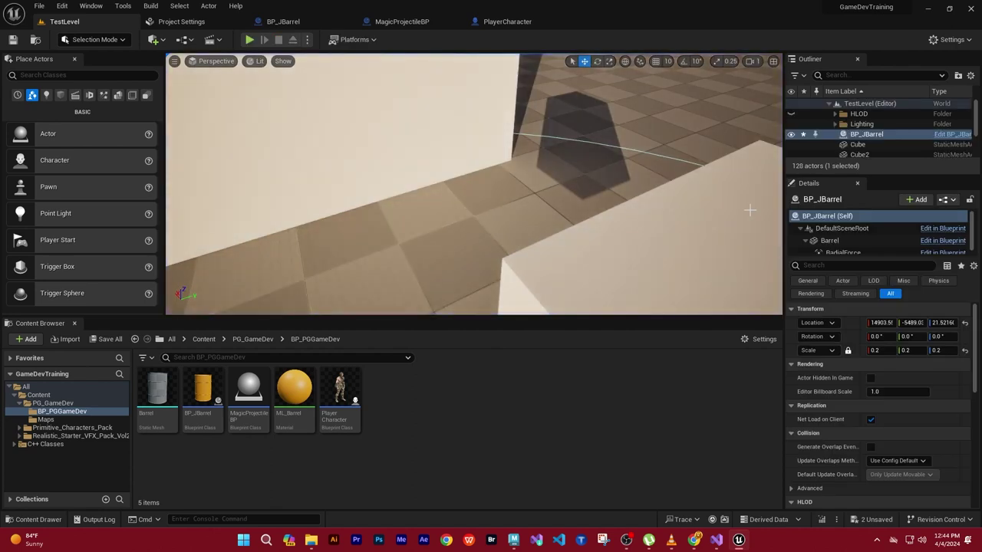